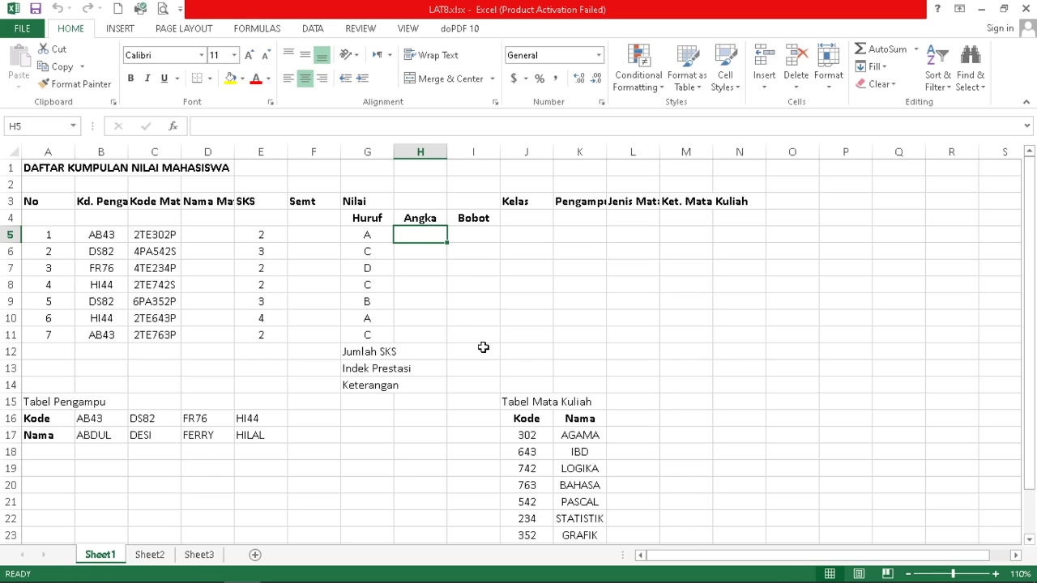
Look over the Nama Mata Kuliah, Semt and Ket. Mata Kuliah headings in row 3, ending on cell D5
click(212, 204)
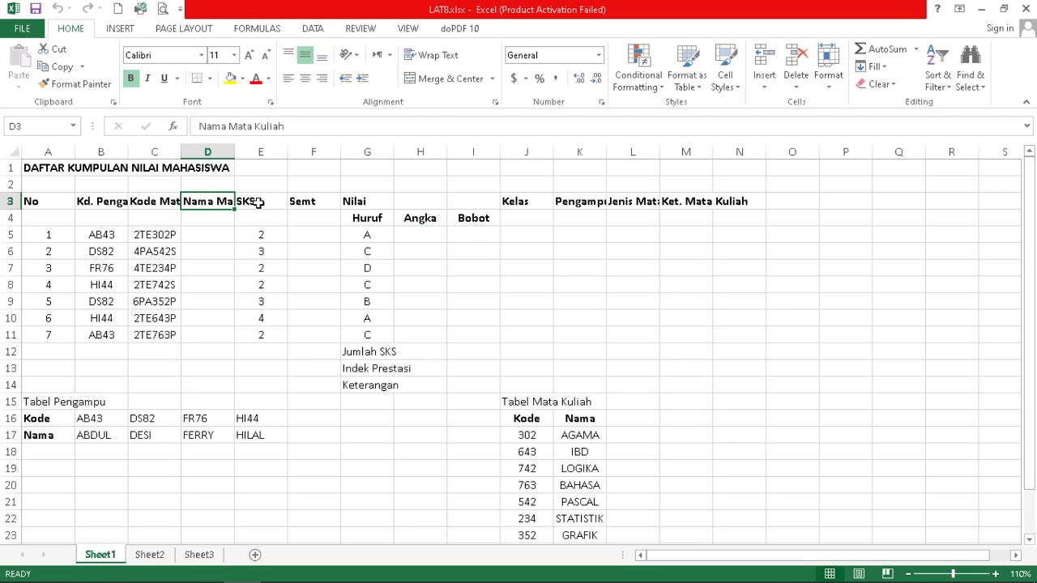
click(315, 203)
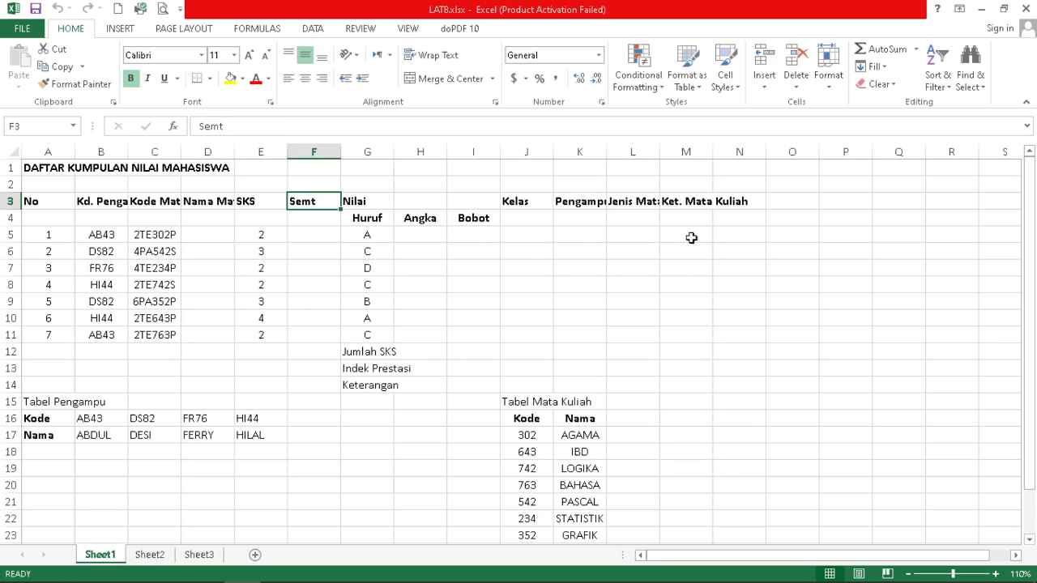
click(697, 204)
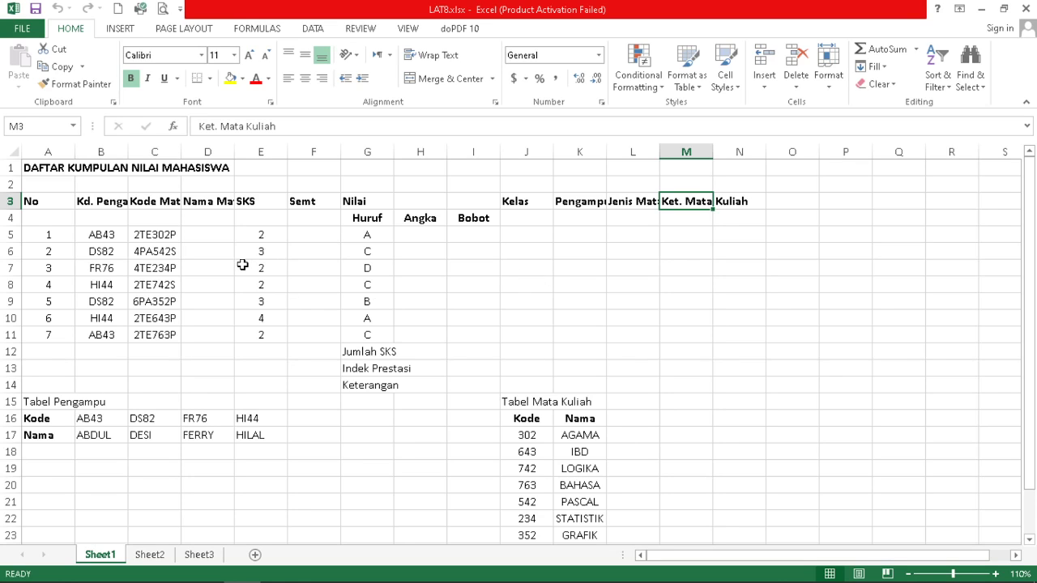
click(214, 237)
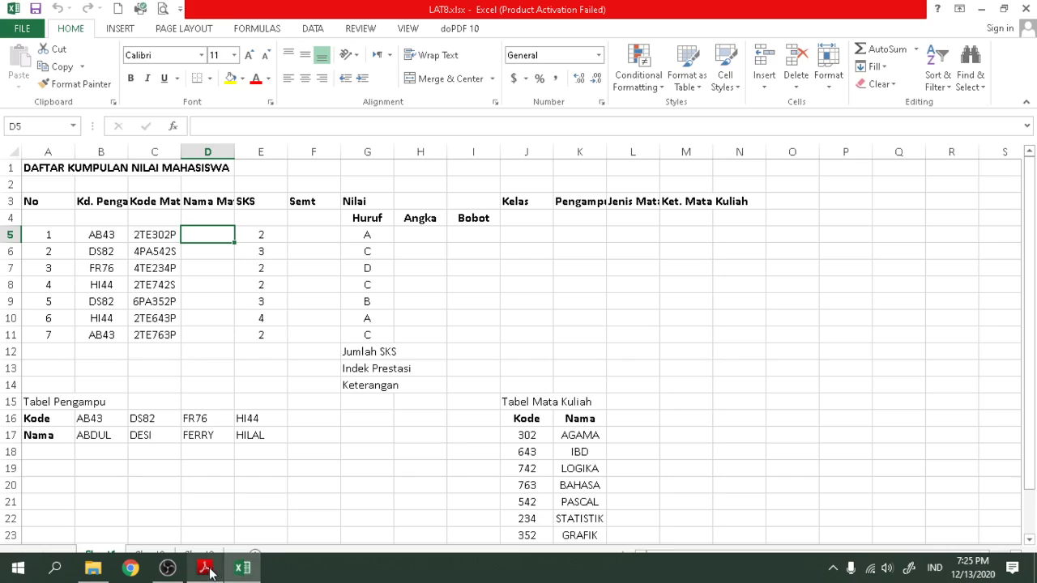
Switch to Adobe Reader and read the Latihan 10 instructions for the Nama Mata Kuliah column in 13 Latihan.pdf
click(204, 569)
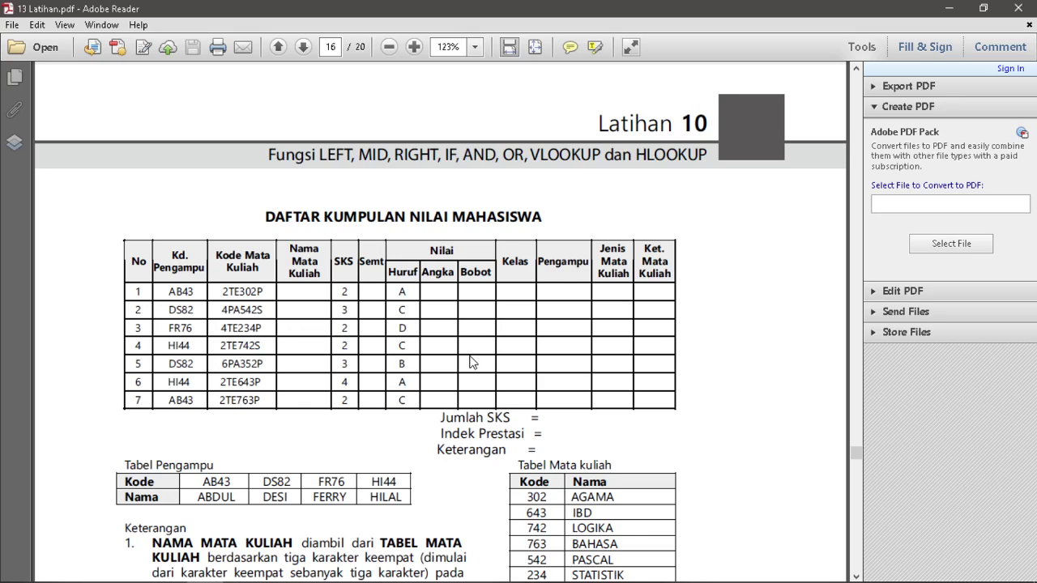
scroll(468, 348, down, 2)
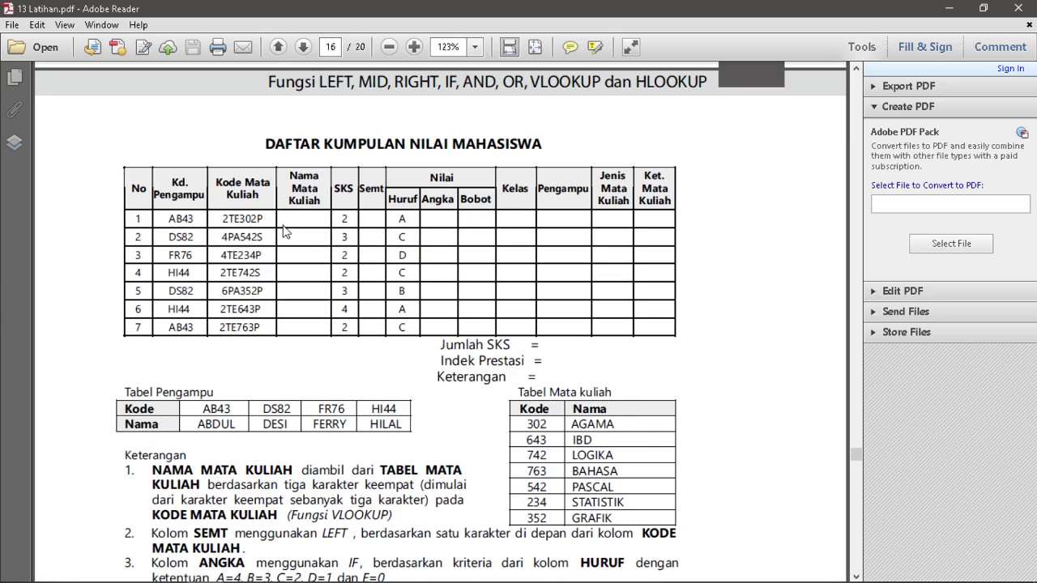
scroll(300, 210, down, 1)
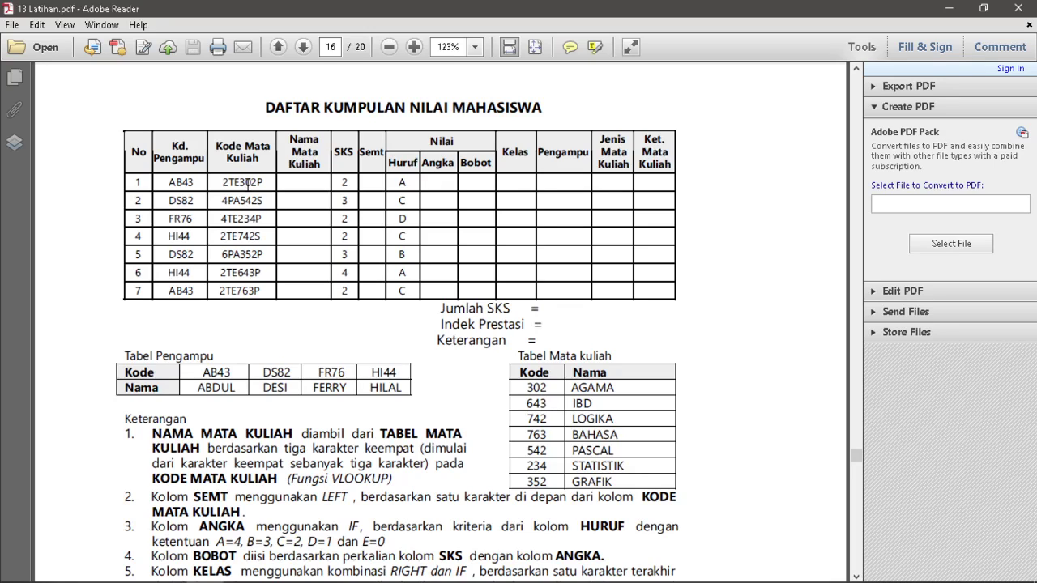
scroll(264, 203, up, 1)
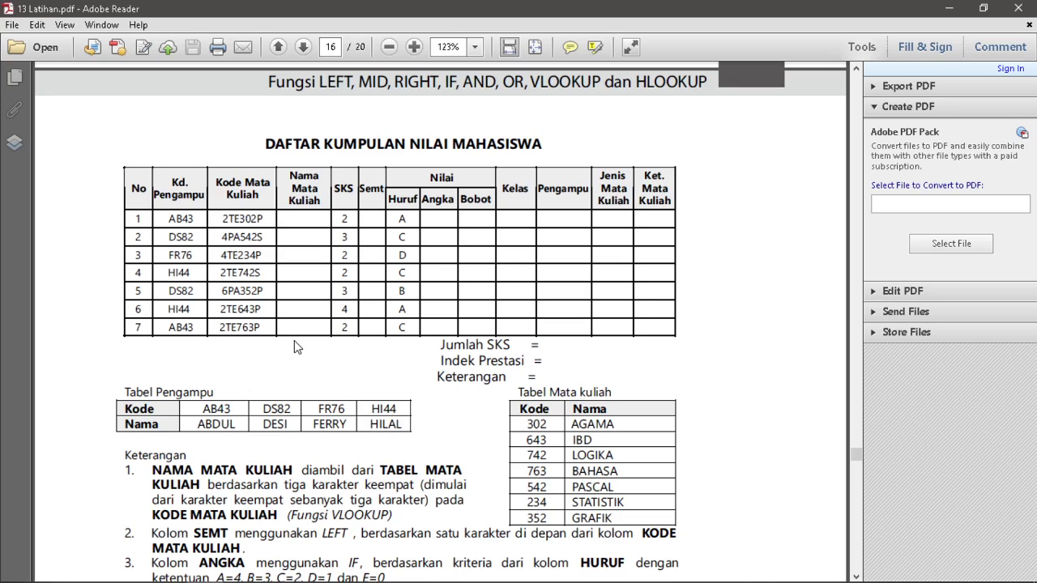
Switch back to Excel and widen the Nama Mata Kuliah column D
mouse_move(308, 569)
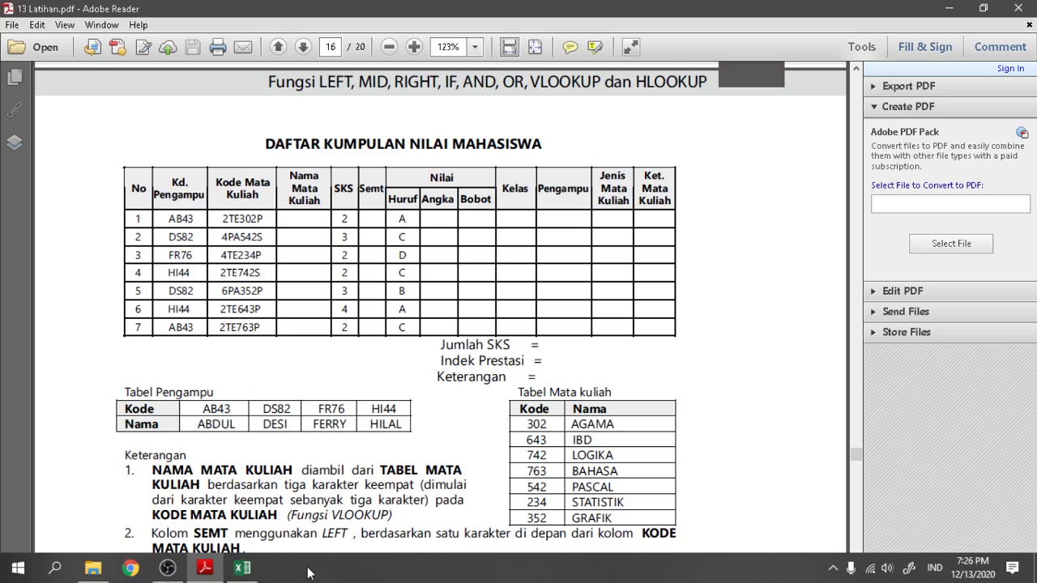
click(246, 568)
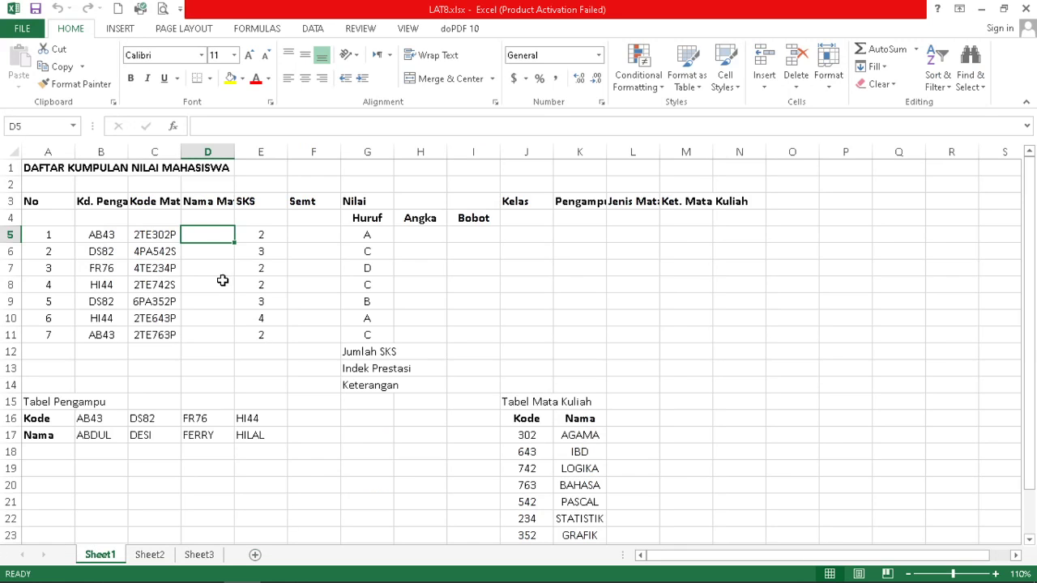
drag(234, 151, 273, 151)
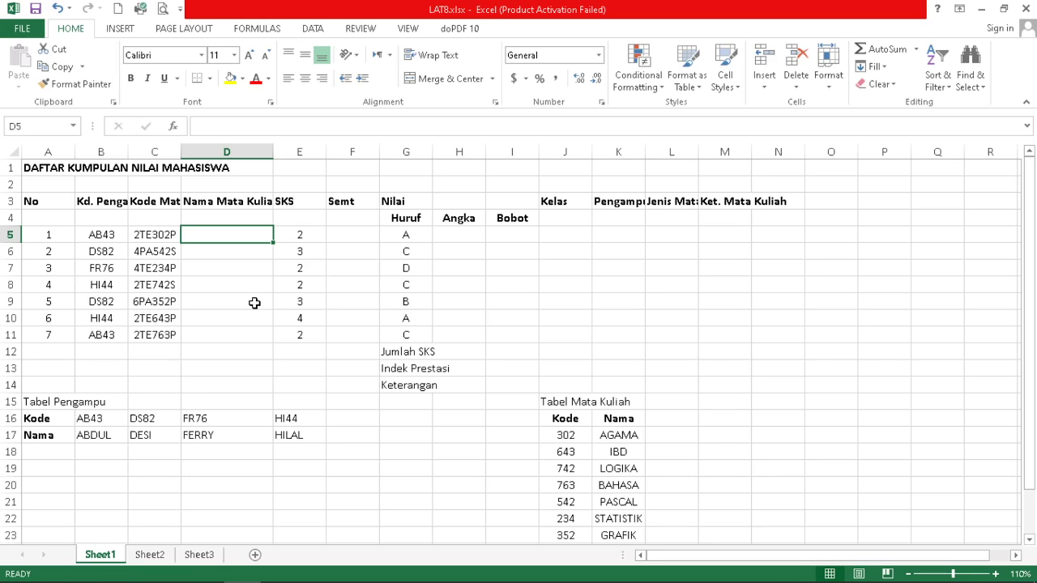
In cell D5, begin a VLOOKUP formula with MID(C5,4,3) as its lookup value
text(=)
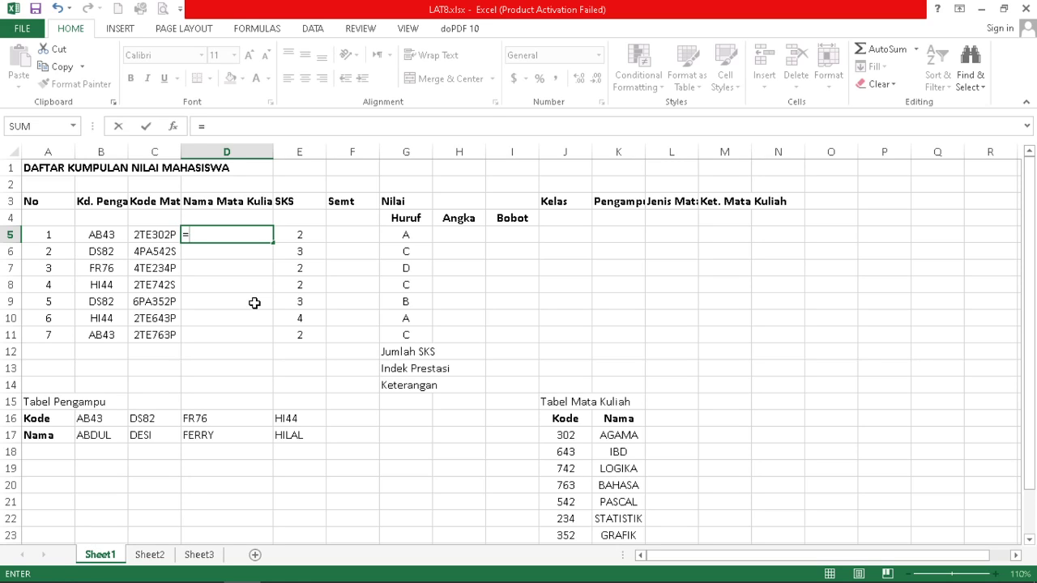
text(v)
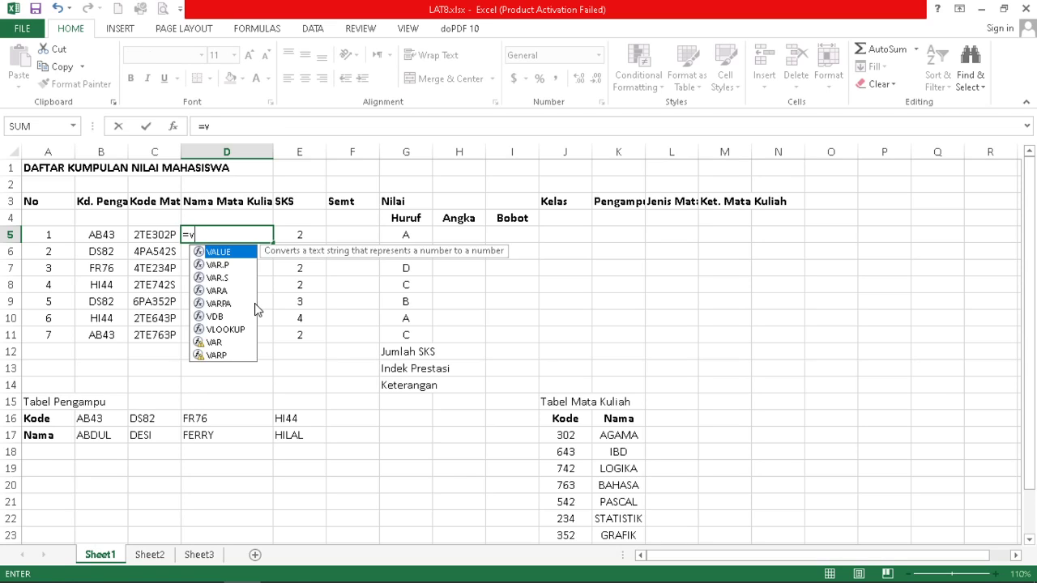
text(loo)
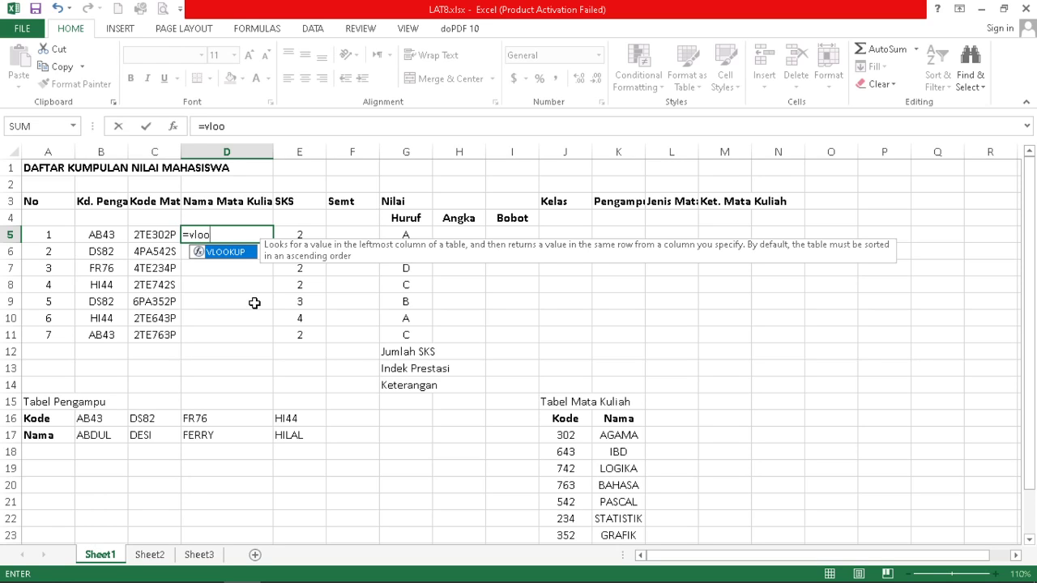
text(kup)
text(()
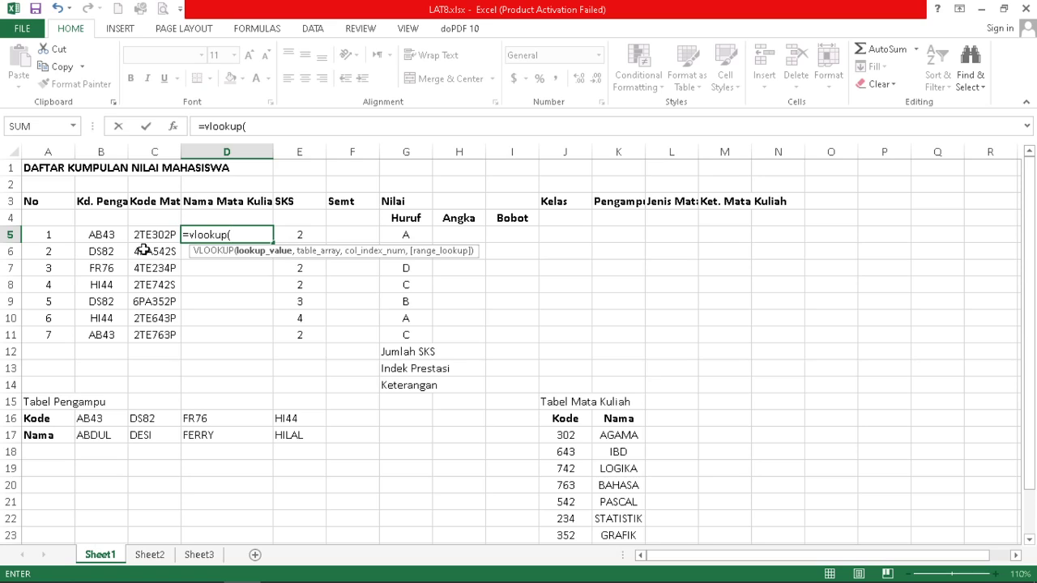
text(mid)
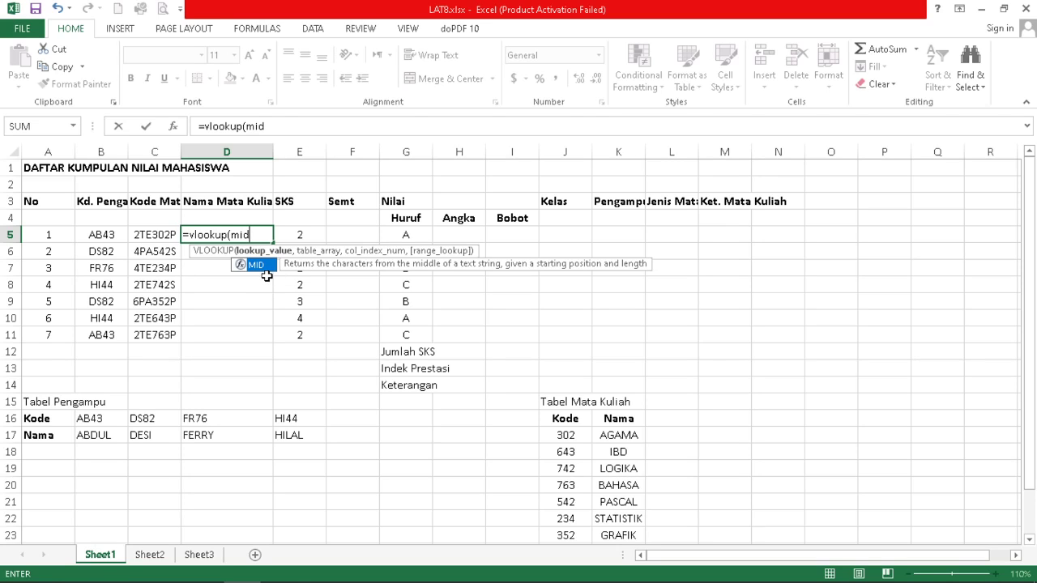
text(()
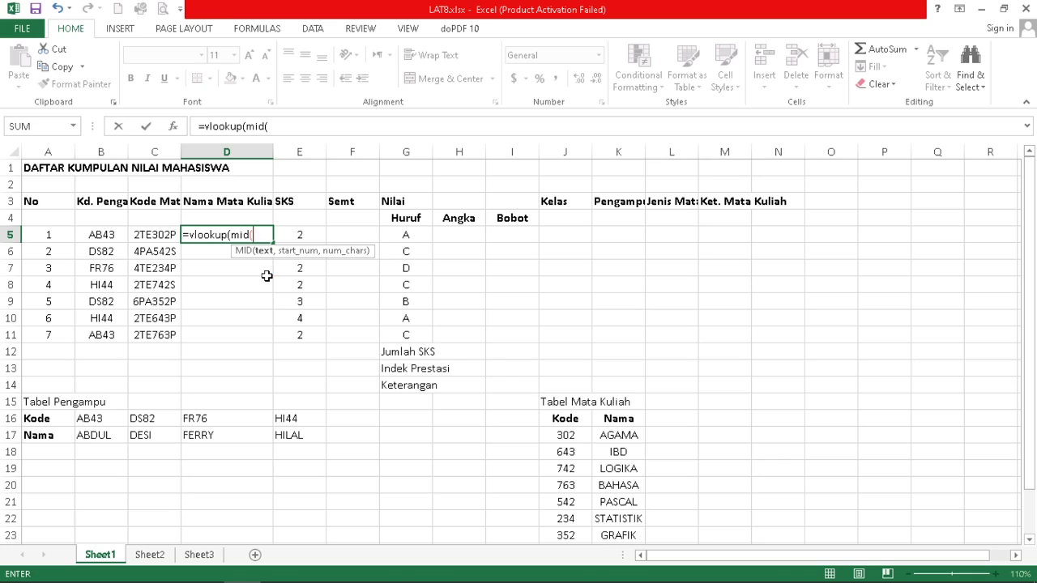
click(151, 235)
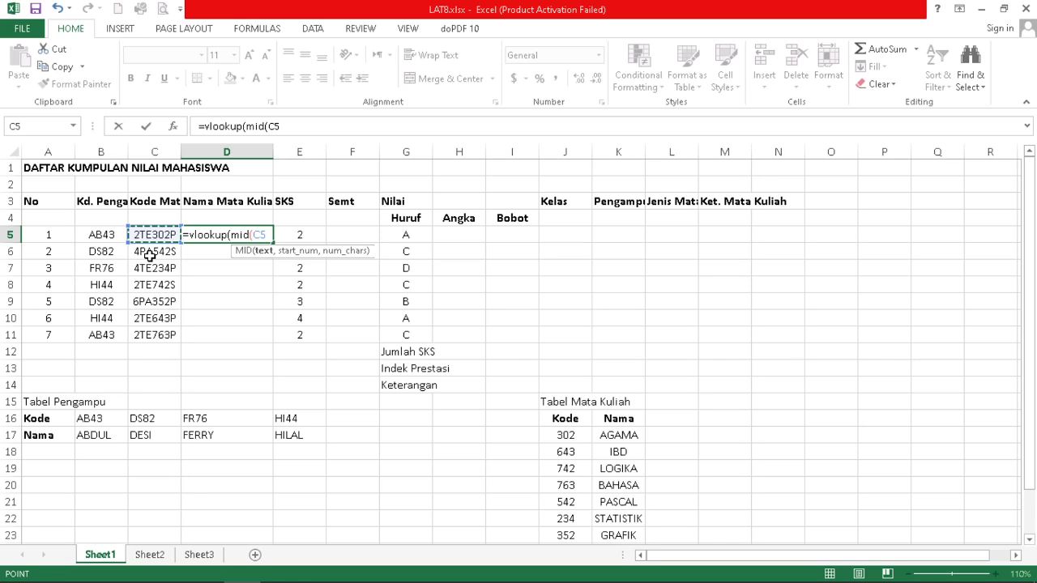
text(,)
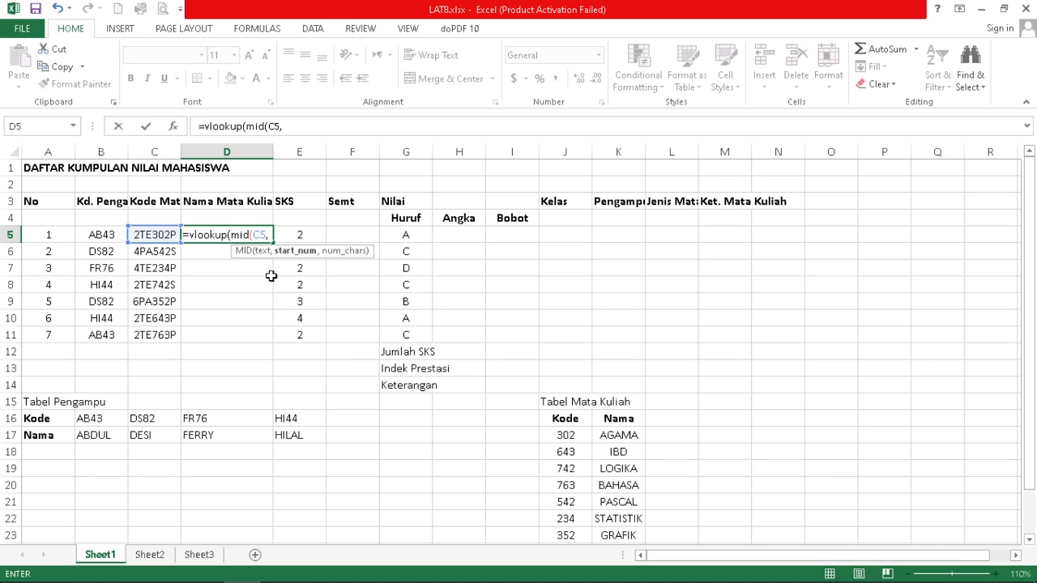
text(4,)
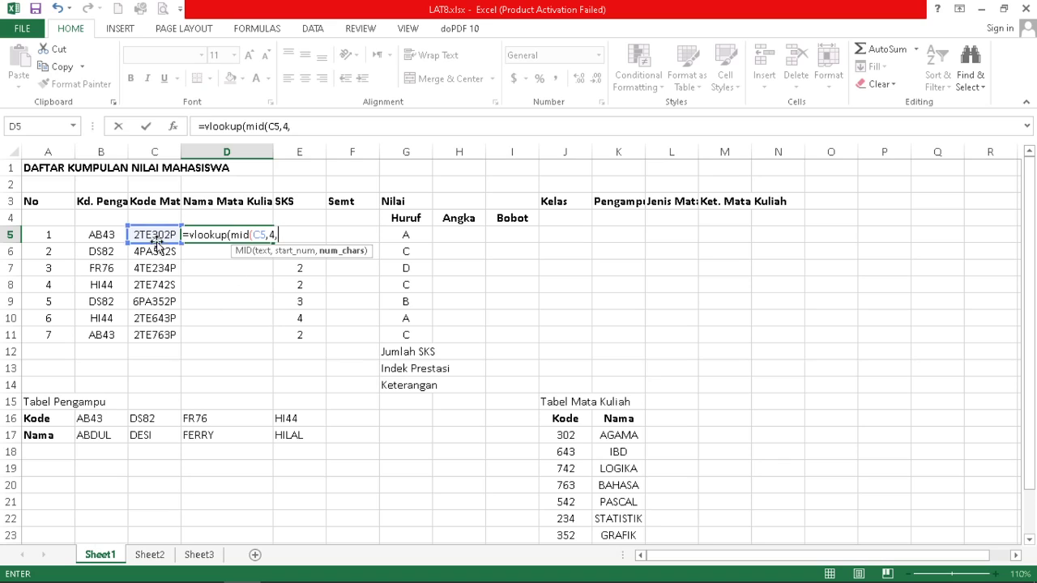
text(3)
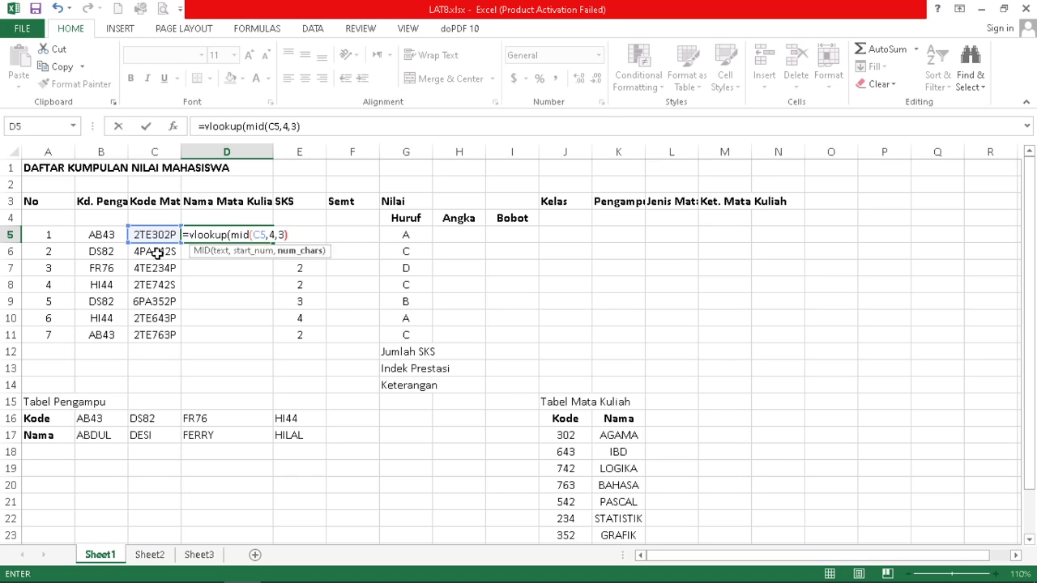
text())
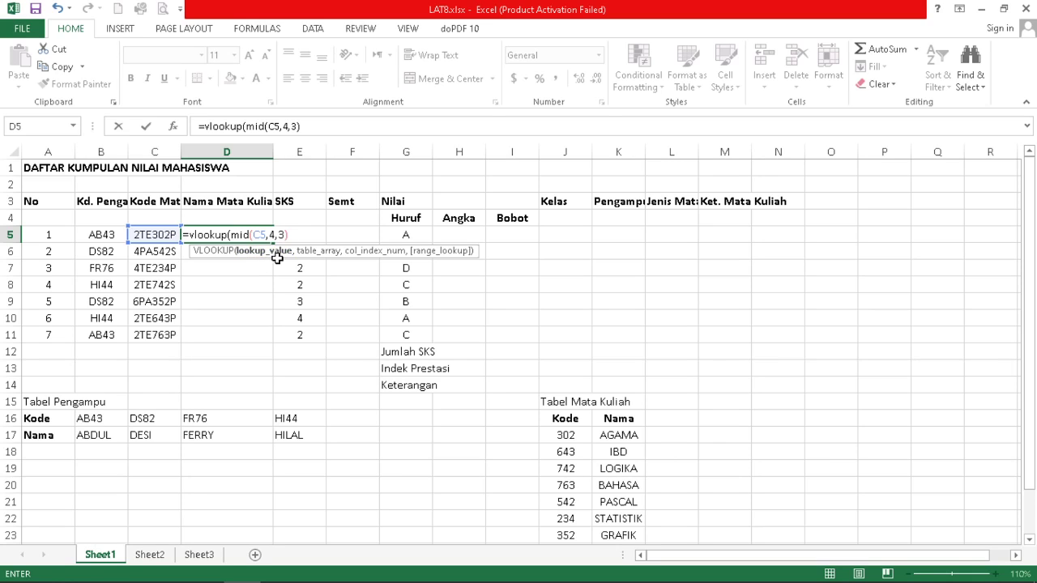
Complete the D5 VLOOKUP with the MATAKULIAH range J17:K23, column index 2 and FALSE for exact match
text(,)
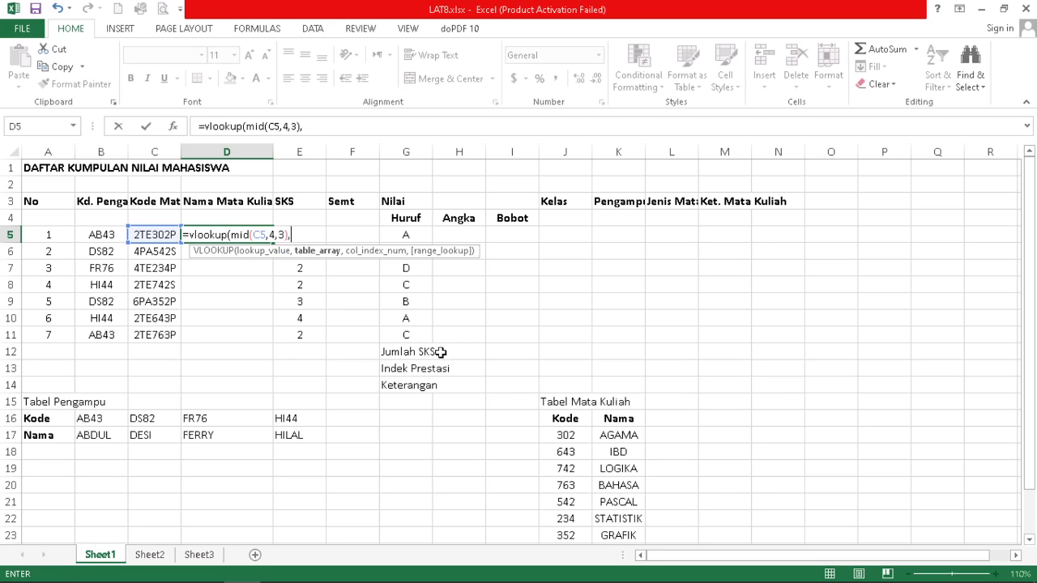
scroll(573, 447, down, 1)
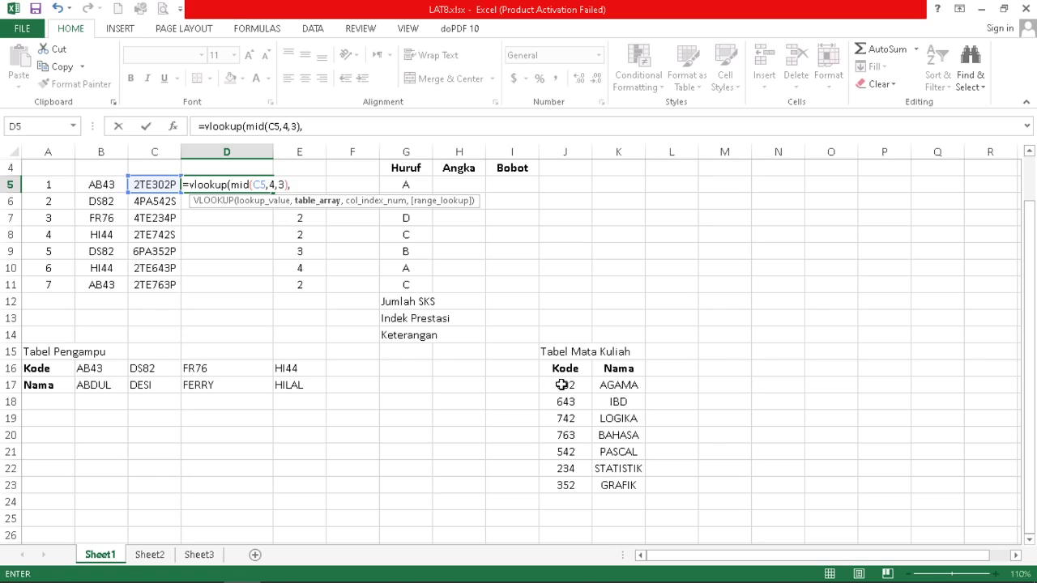
drag(564, 386, 621, 485)
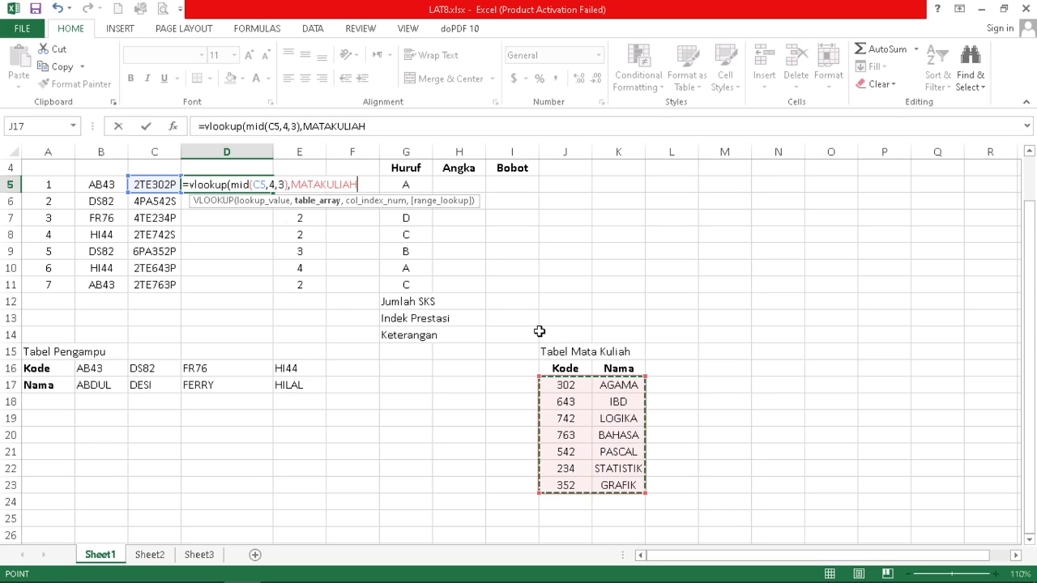
text(,)
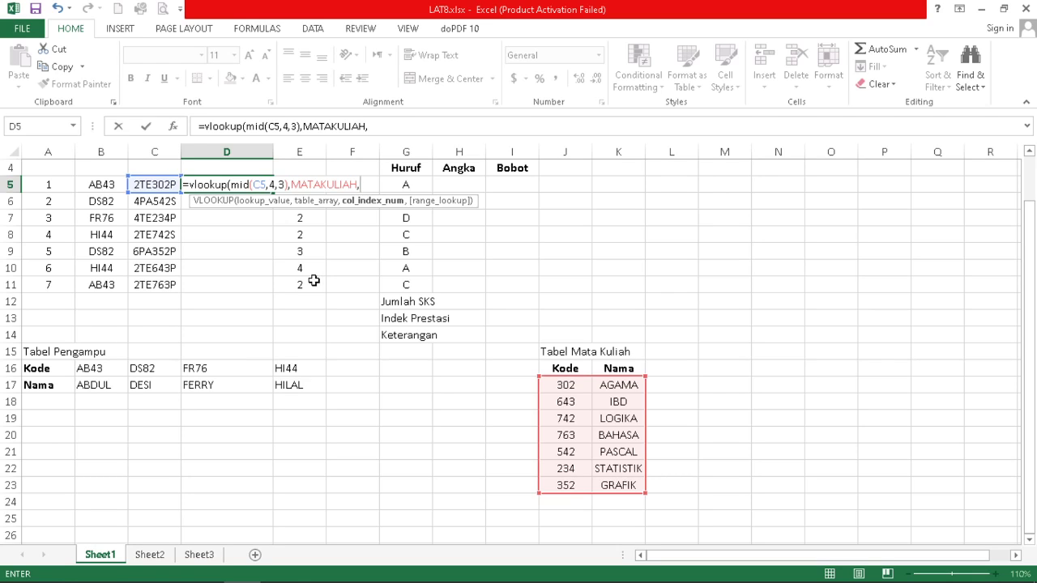
text(2,)
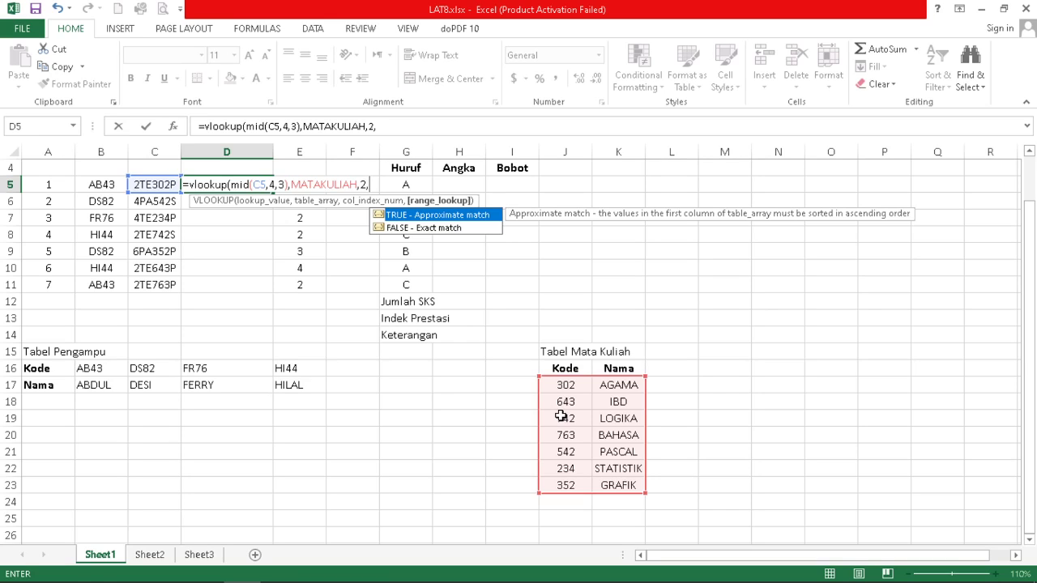
text(false))
key(Return)
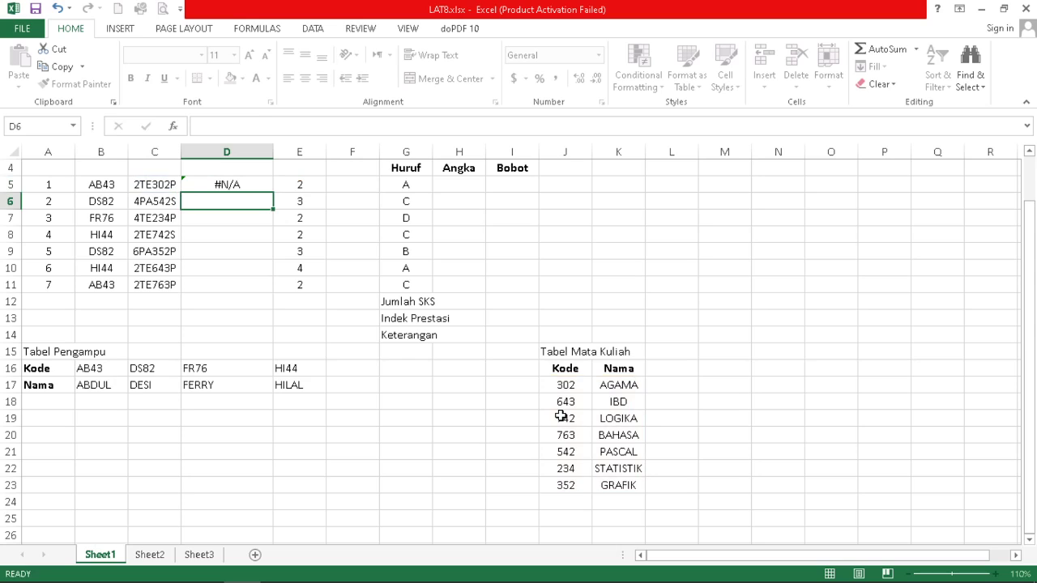
key(Up)
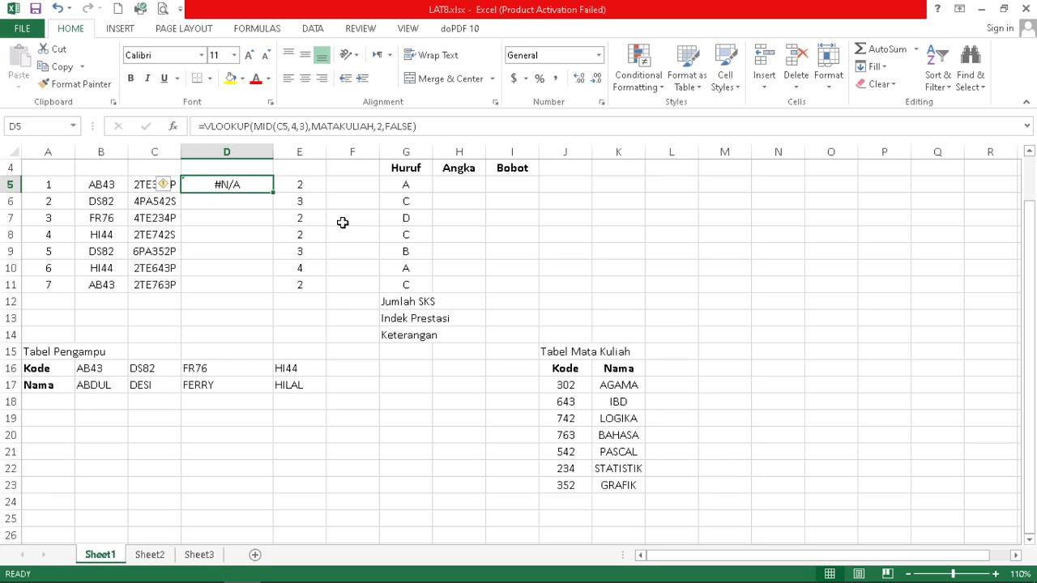
Convert the Tabel Mata Kuliah codes 302, 643 and 742 in J17:J19 to text by prefixing each with an apostrophe
click(564, 387)
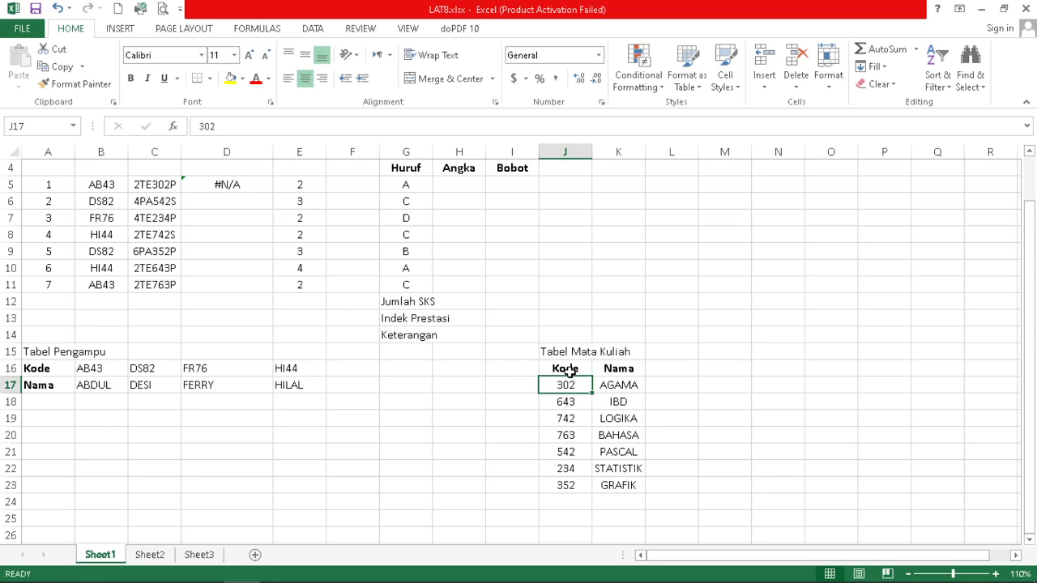
click(204, 127)
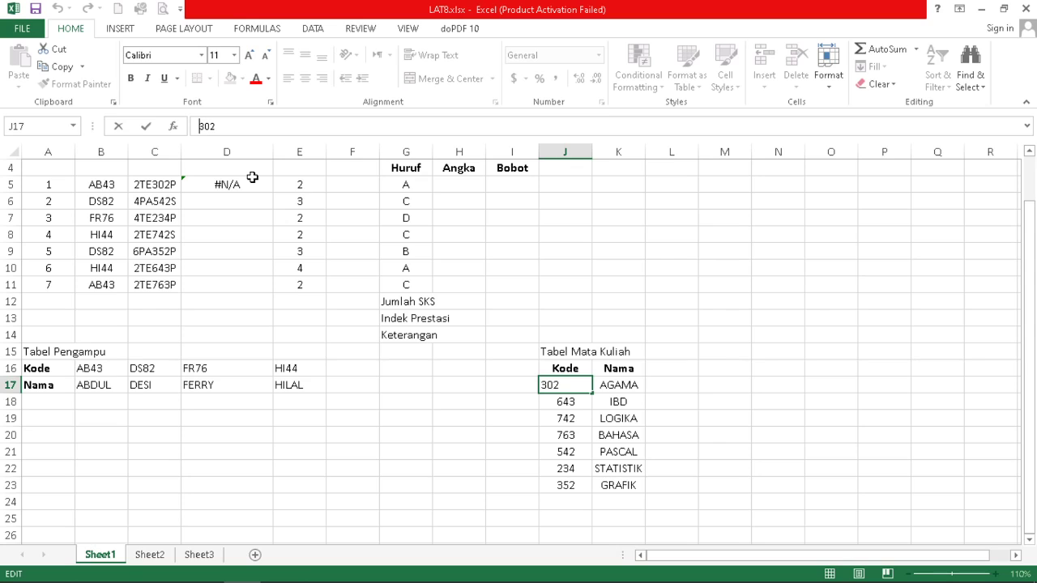
text(')
key(Return)
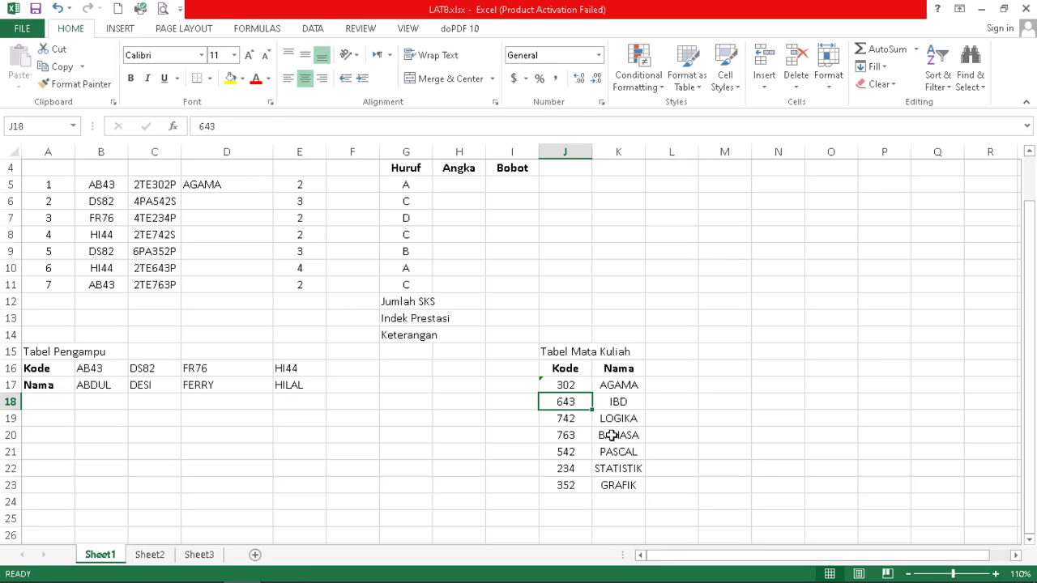
click(198, 127)
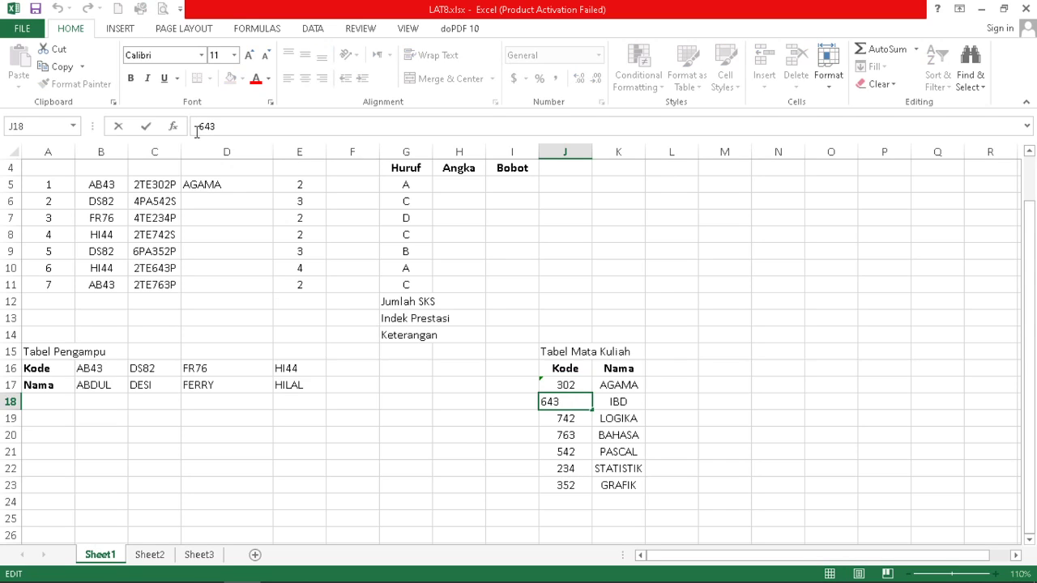
text(')
key(Return)
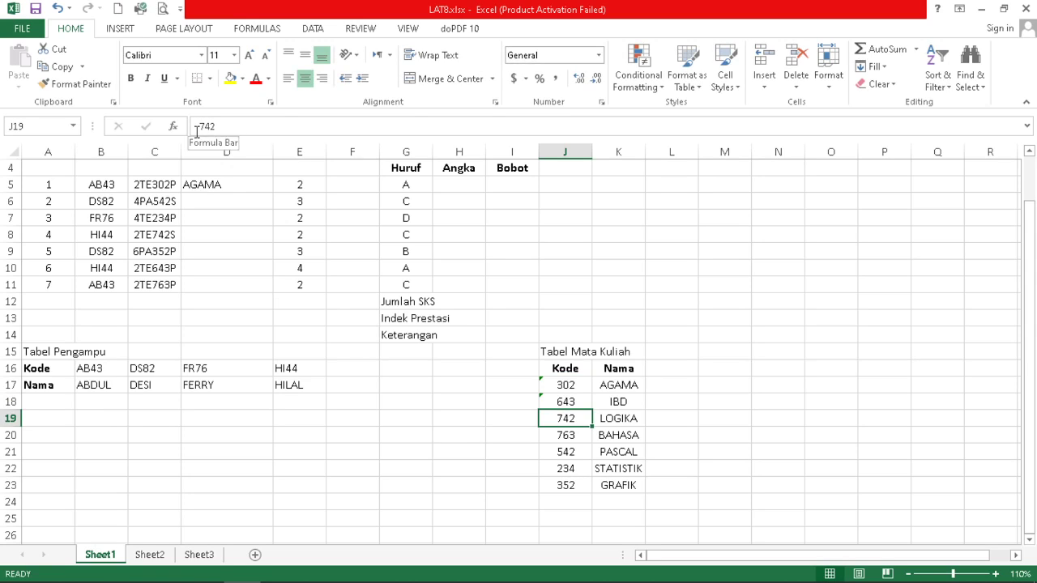
click(198, 128)
text(')
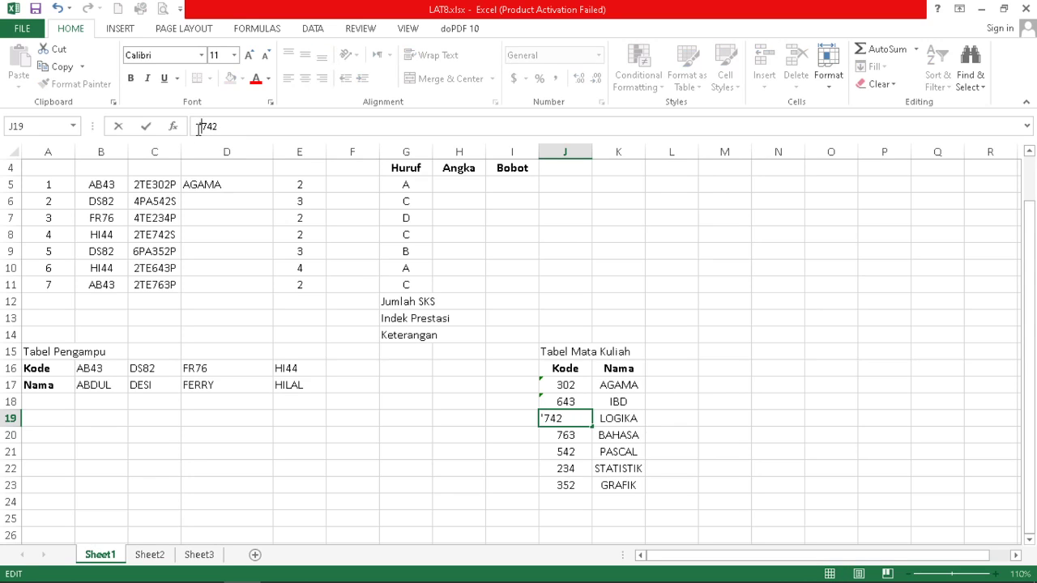
key(Return)
Convert the remaining Tabel Mata Kuliah codes 763, 542, 234 and 352 in J20:J23 to text with a leading apostrophe
click(199, 128)
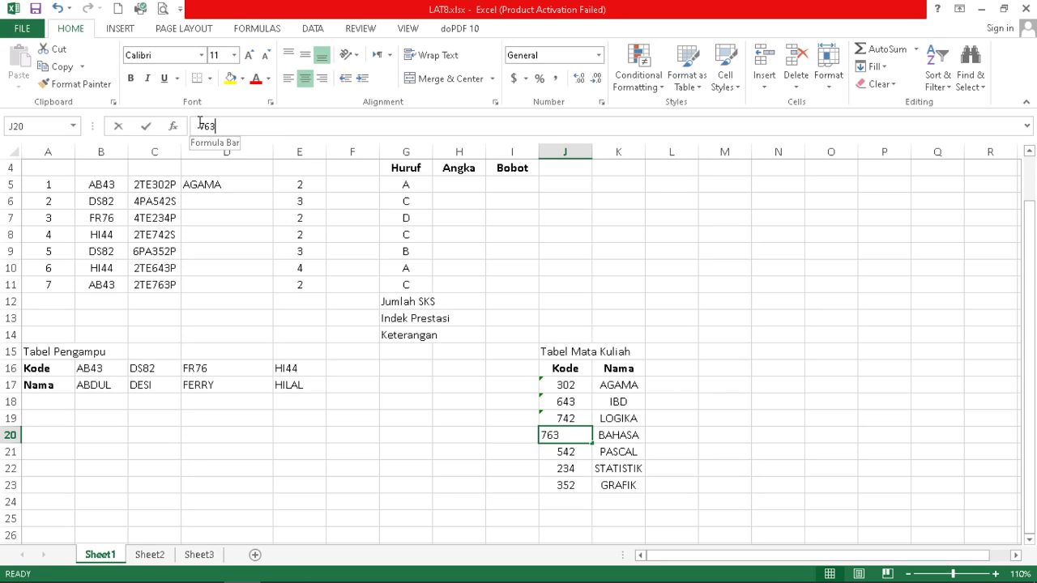
text(')
key(Return)
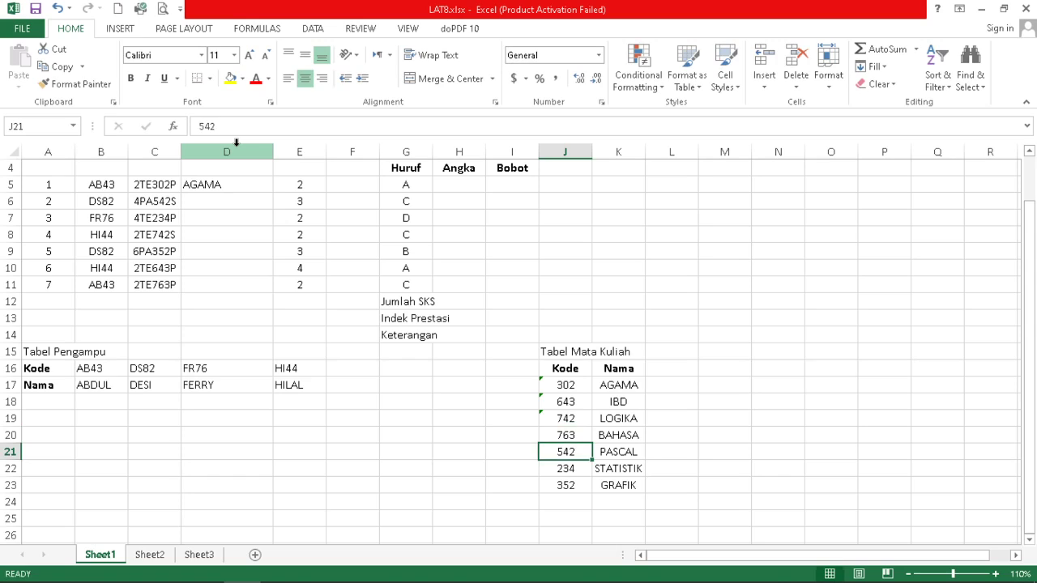
click(197, 128)
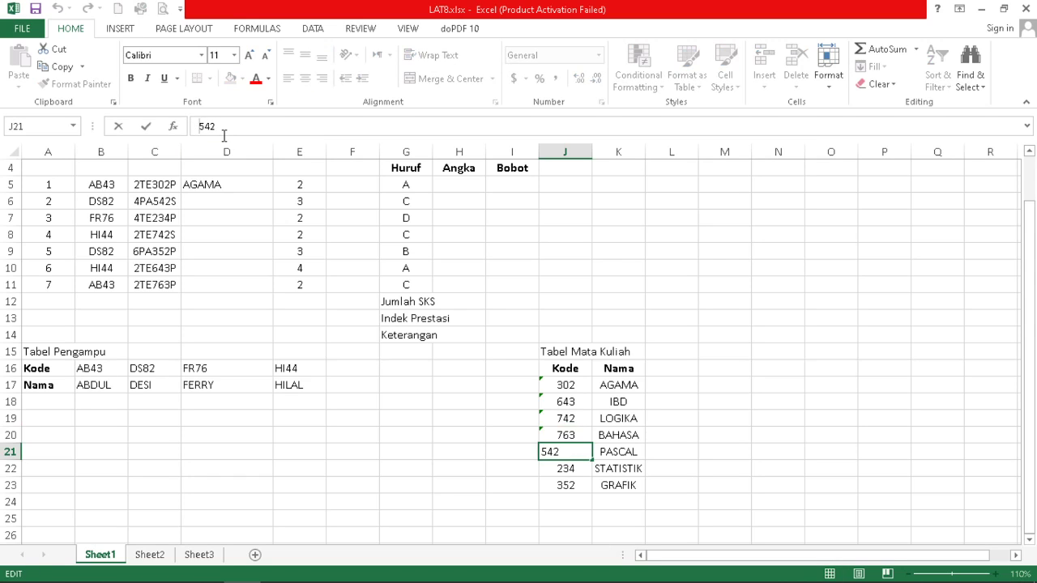
text(')
key(Return)
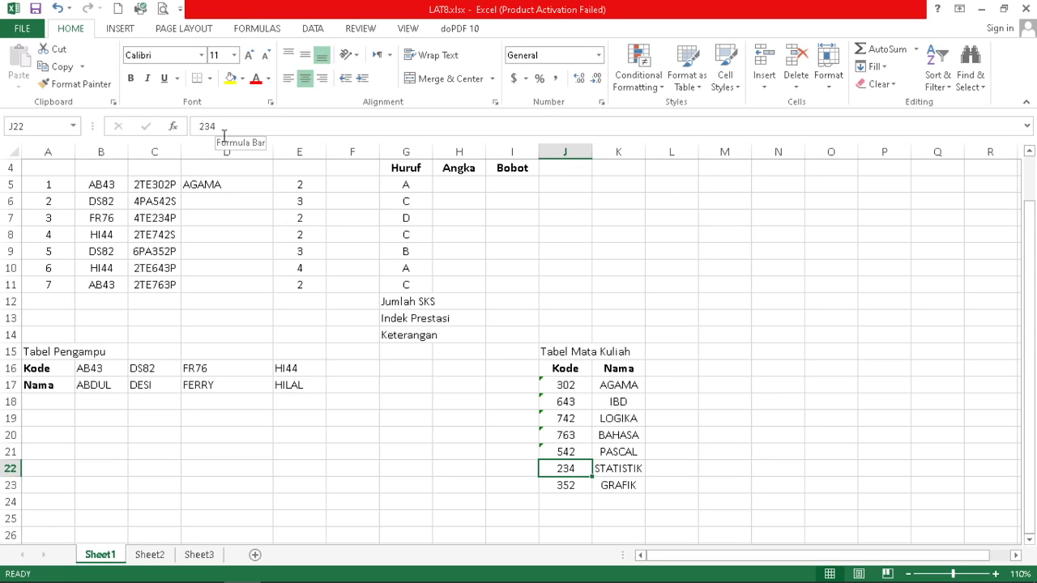
click(199, 127)
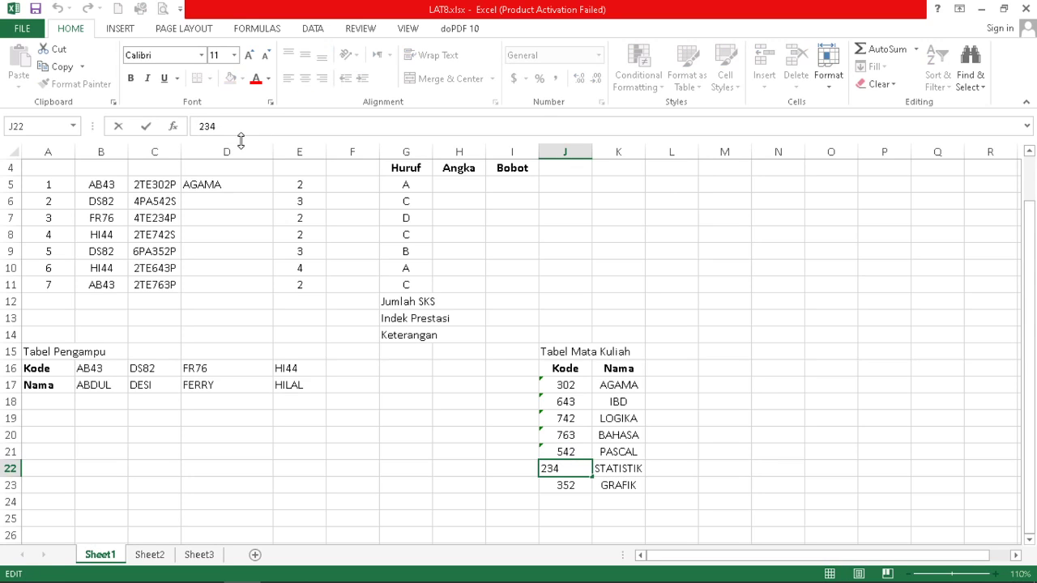
text(')
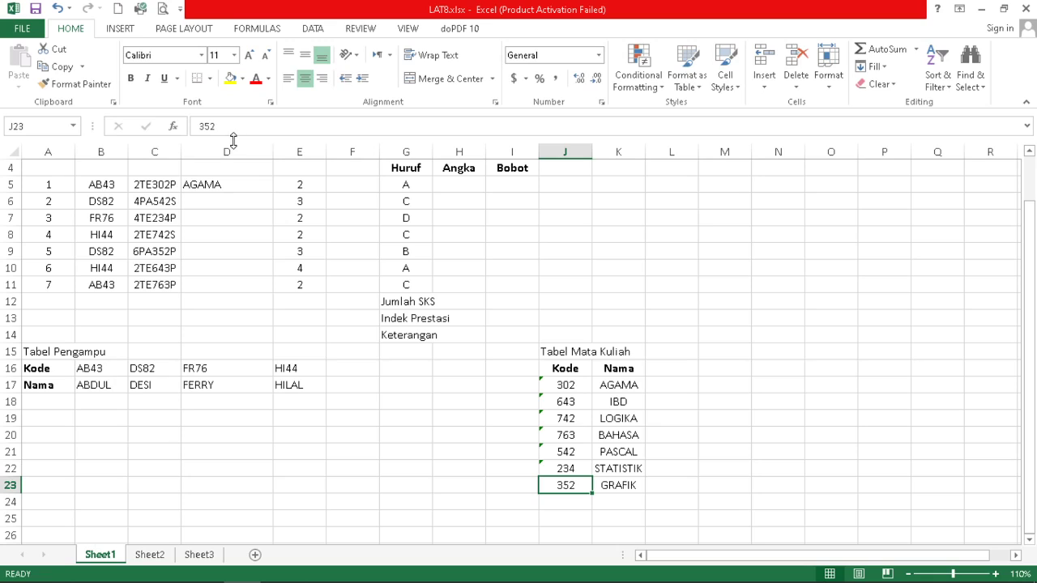
click(216, 130)
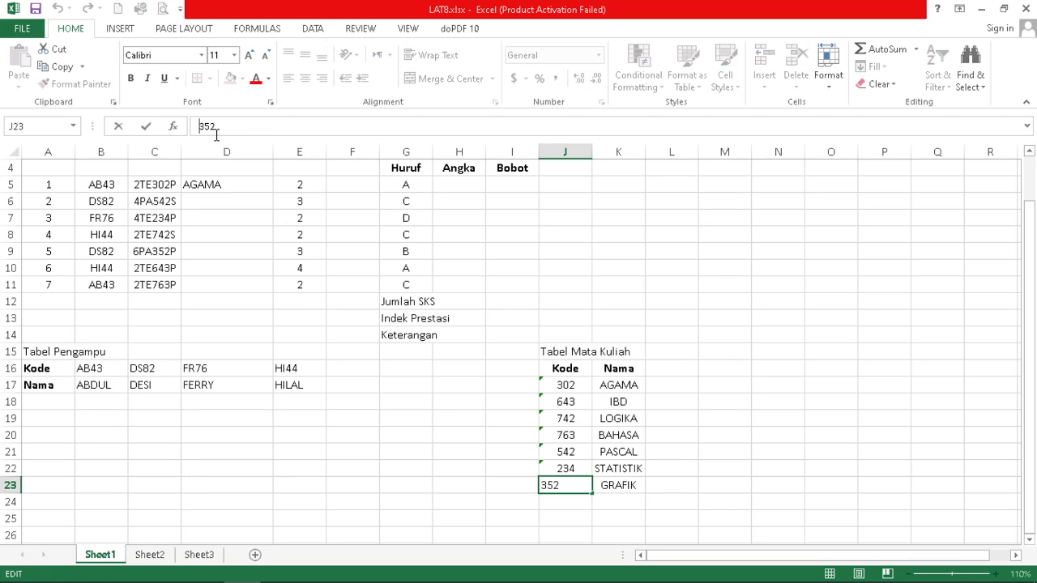
text(')
key(Return)
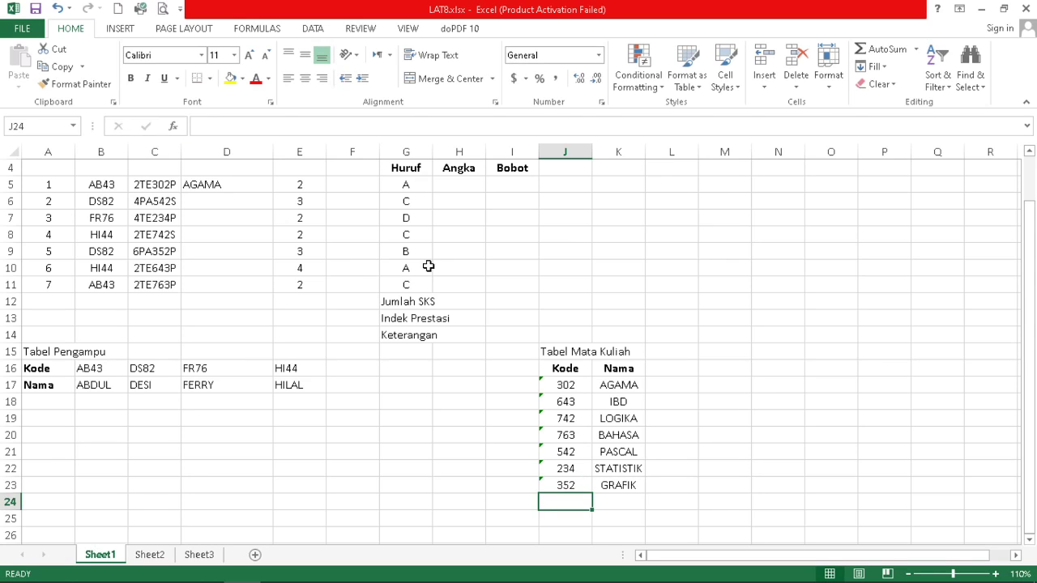
Switch to the Materi IT 20-21 folder in File Explorer and open 07 Bab 6 Microsoft Excel.pdf in Adobe Reader
scroll(538, 294, up, 1)
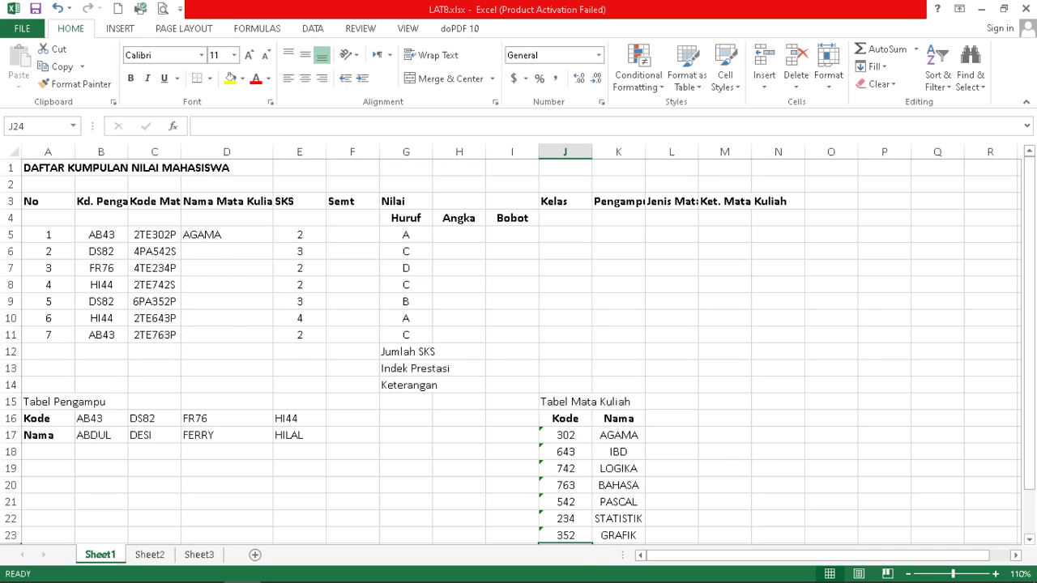
mouse_move(241, 581)
click(104, 571)
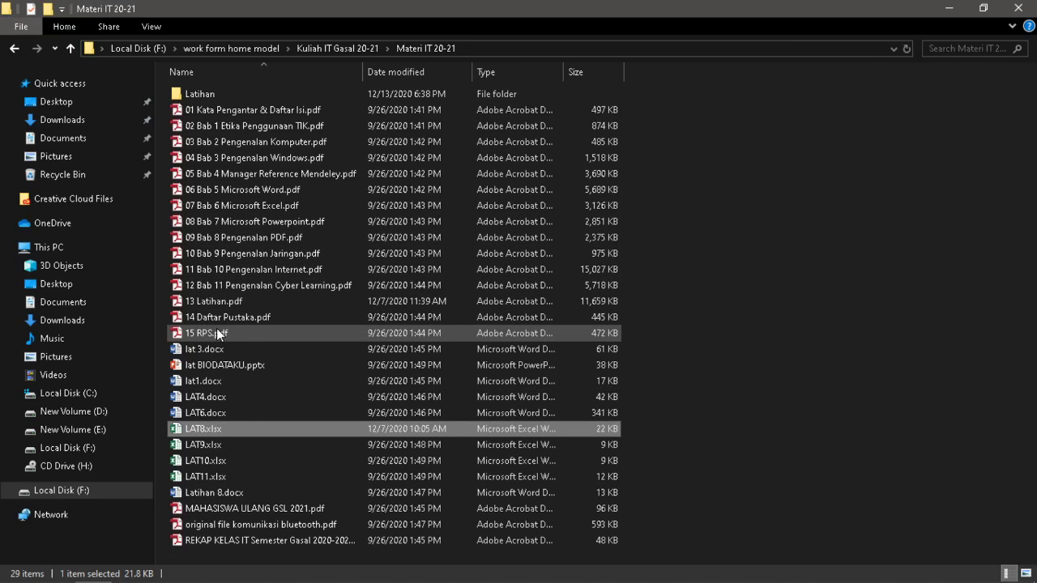
double_click(247, 207)
Look through the Bab 6 module for section 6.7.3 on correcting formula errors
scroll(467, 364, down, 5)
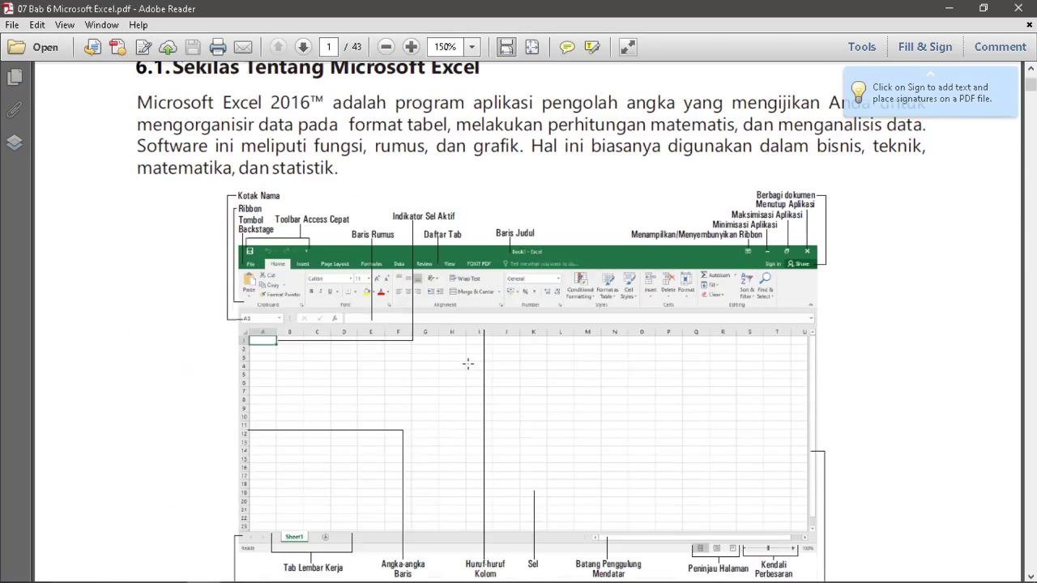
scroll(468, 363, down, 10)
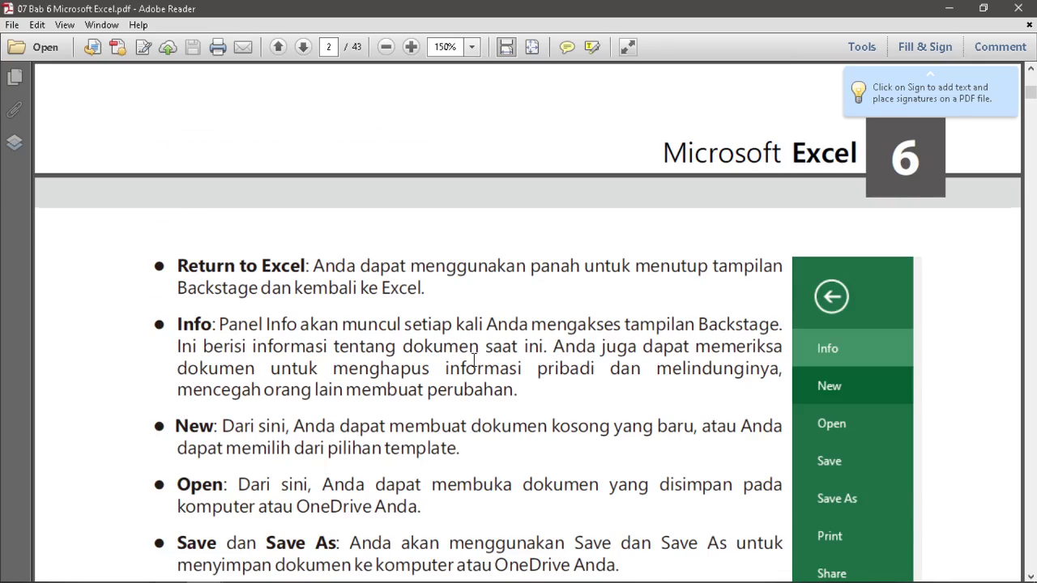
scroll(474, 359, down, 20)
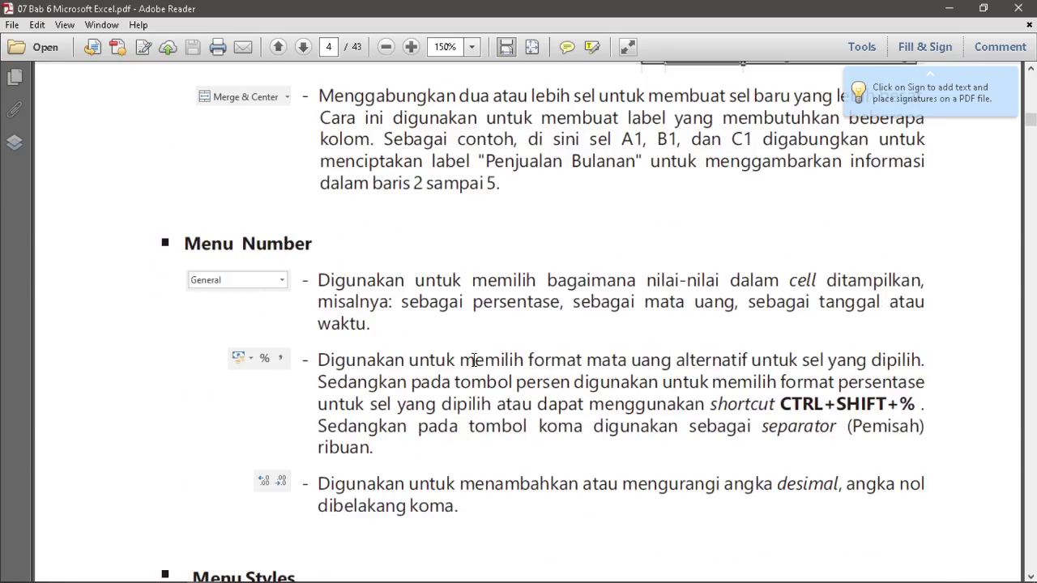
scroll(474, 360, down, 20)
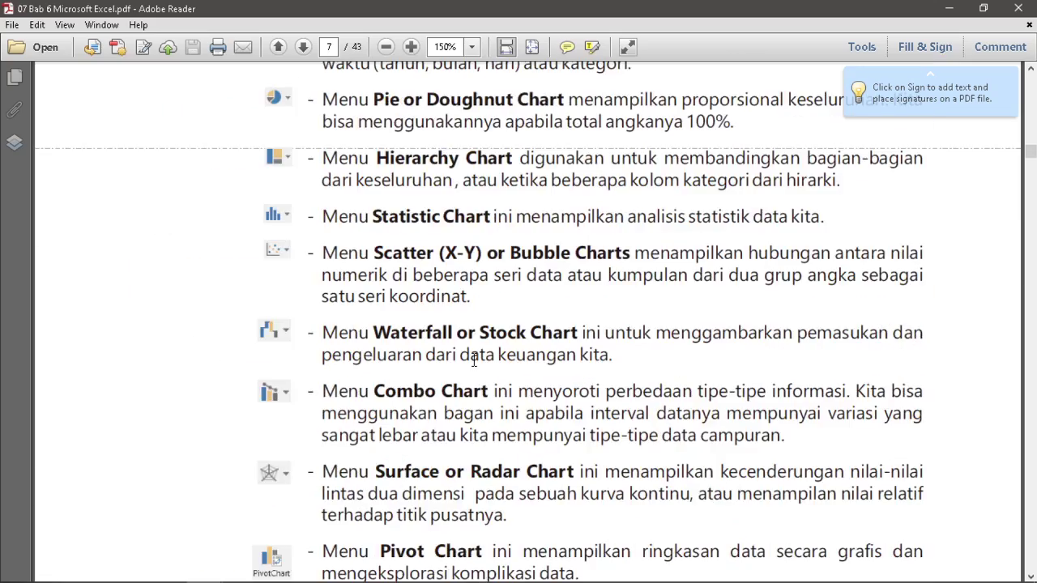
scroll(474, 360, down, 20)
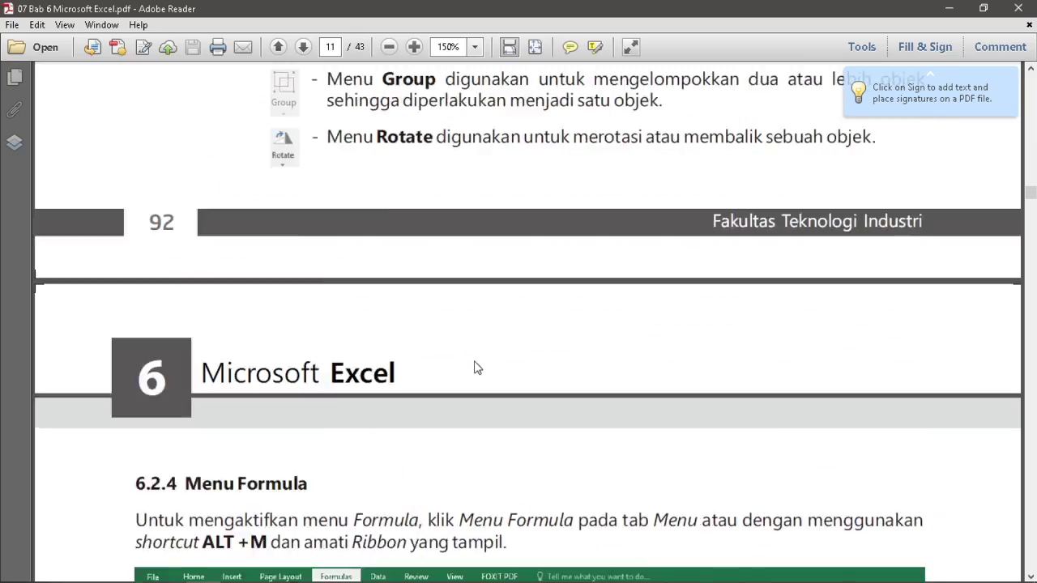
scroll(477, 369, down, 20)
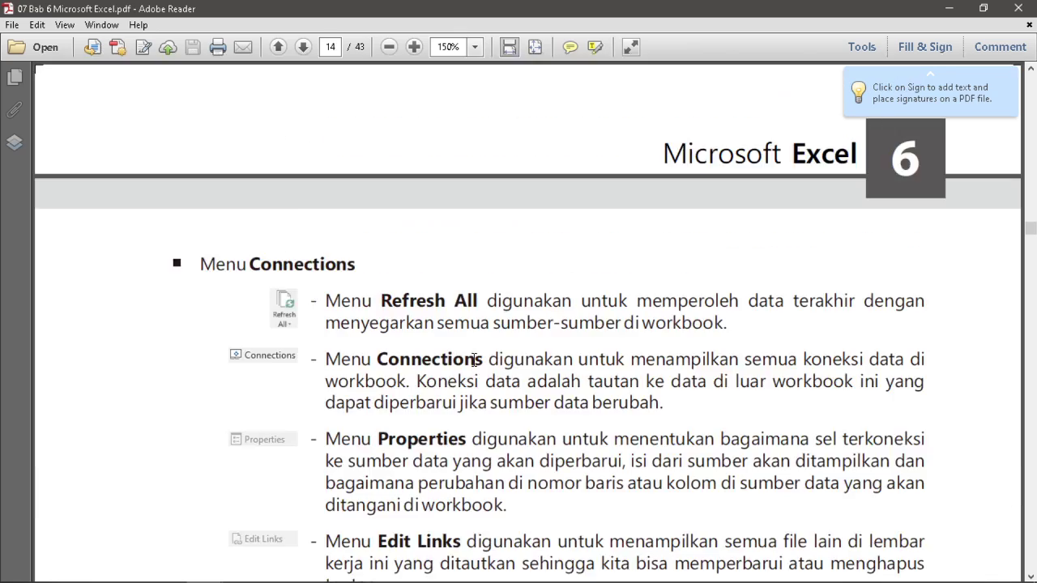
scroll(474, 360, down, 20)
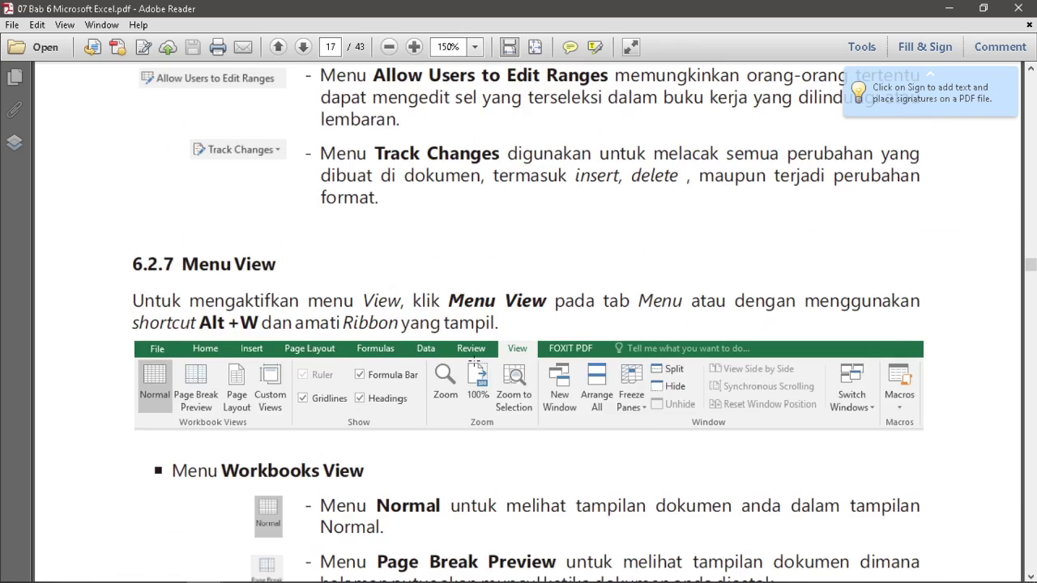
scroll(475, 360, down, 15)
scroll(475, 360, down, 20)
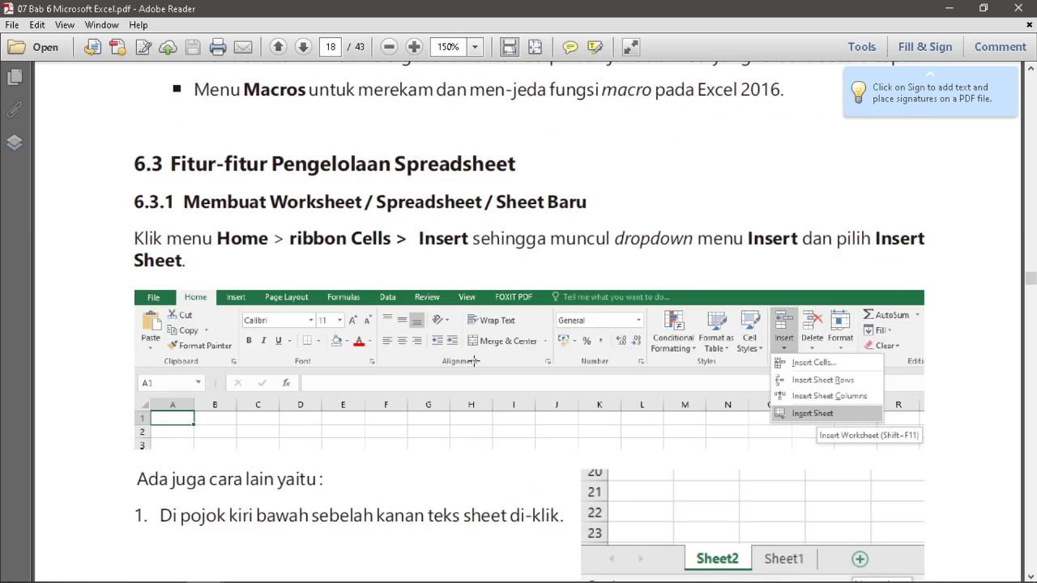
scroll(474, 360, down, 20)
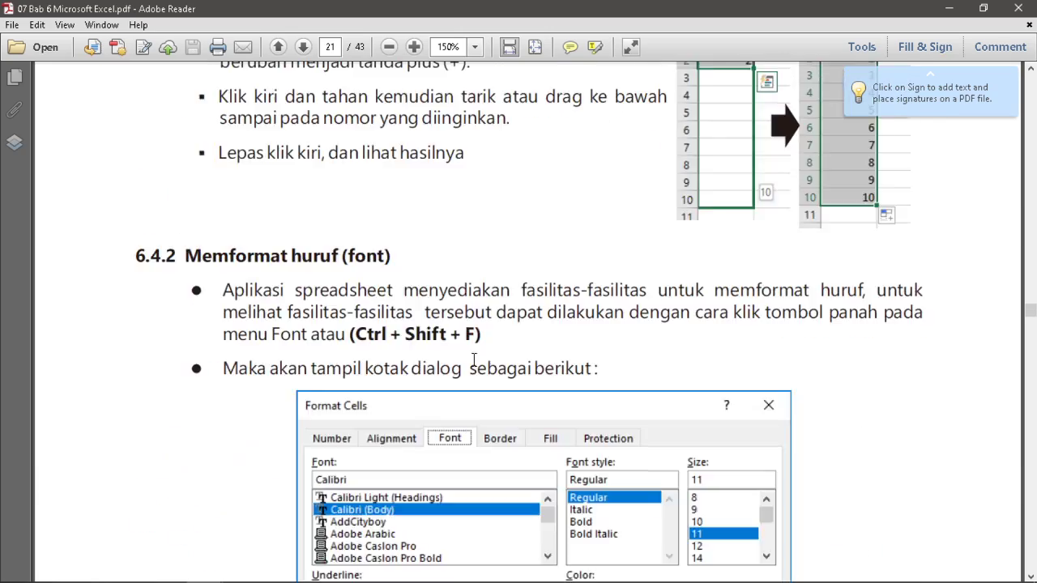
scroll(474, 360, down, 15)
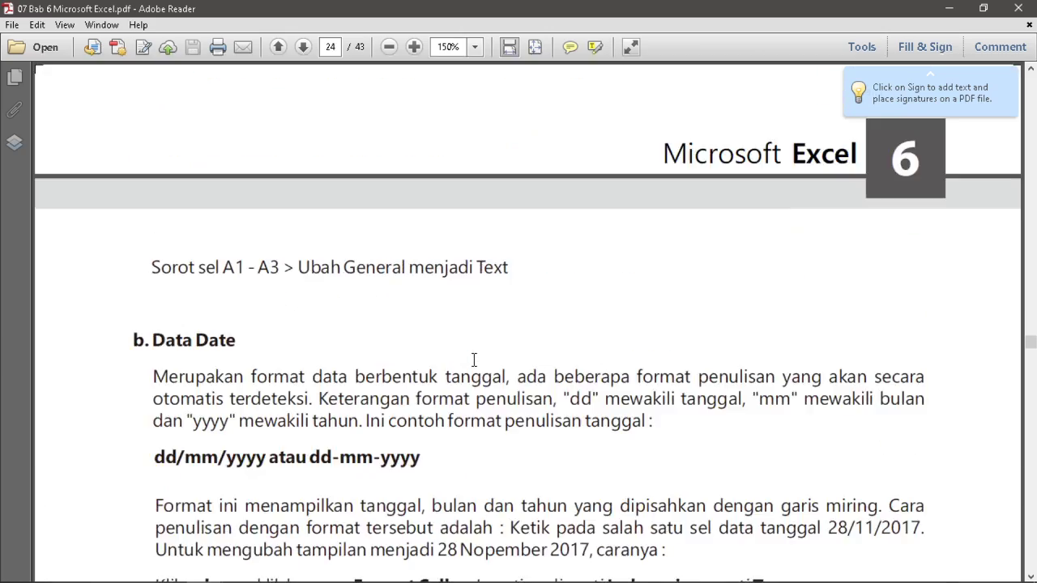
scroll(475, 360, down, 20)
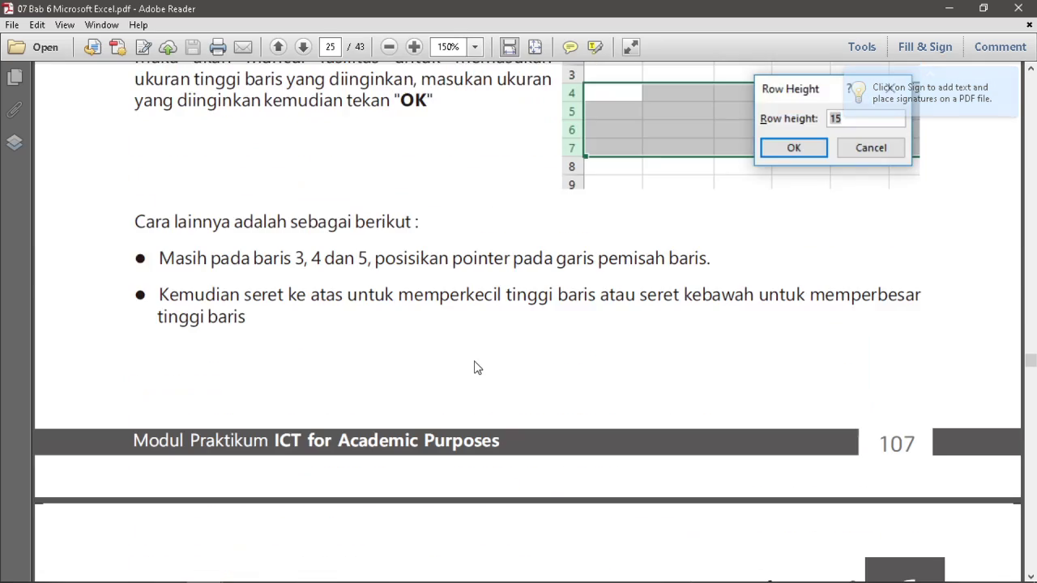
scroll(476, 365, down, 20)
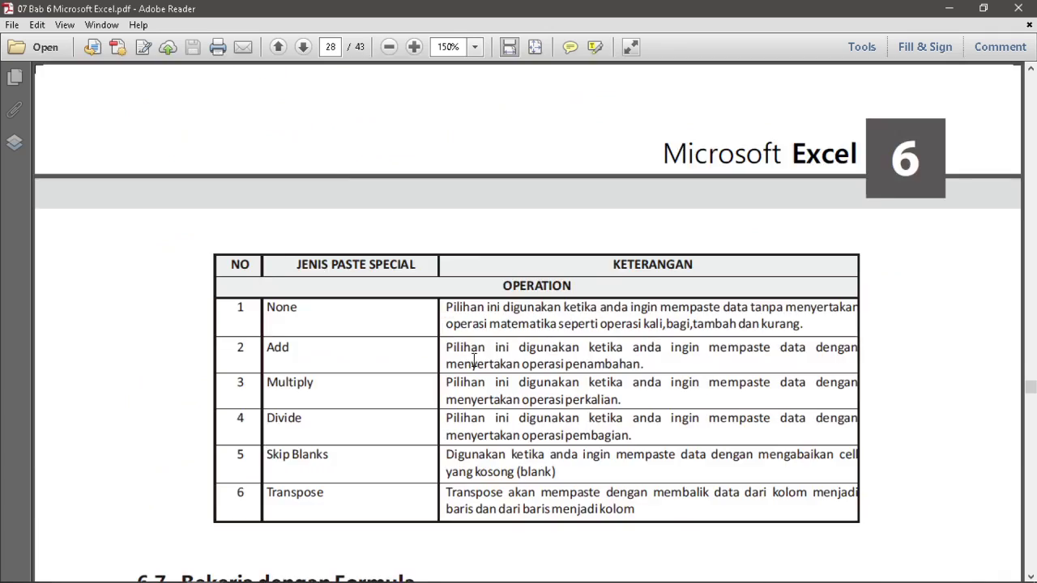
scroll(474, 363, down, 20)
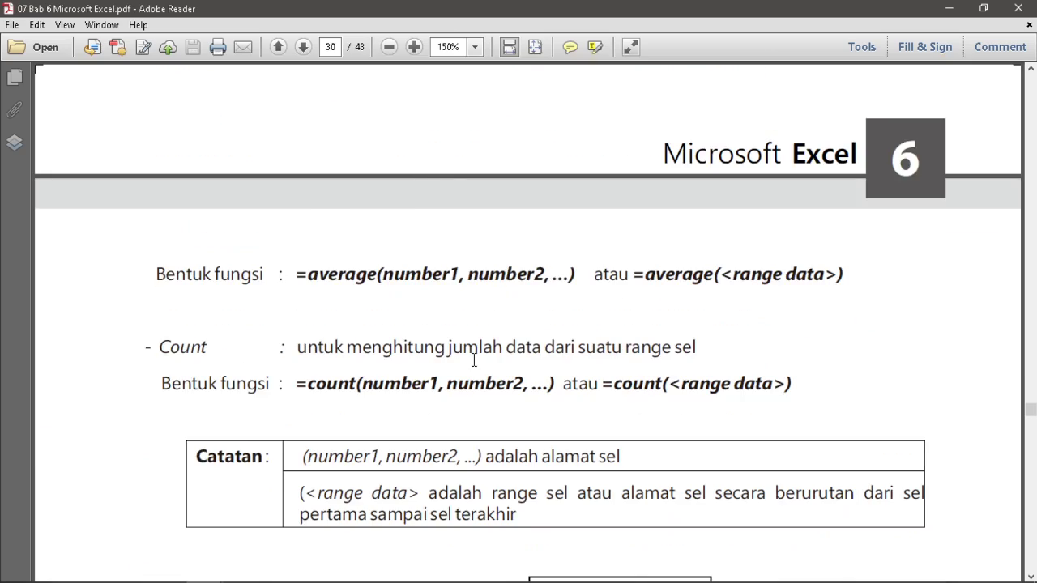
scroll(476, 368, down, 20)
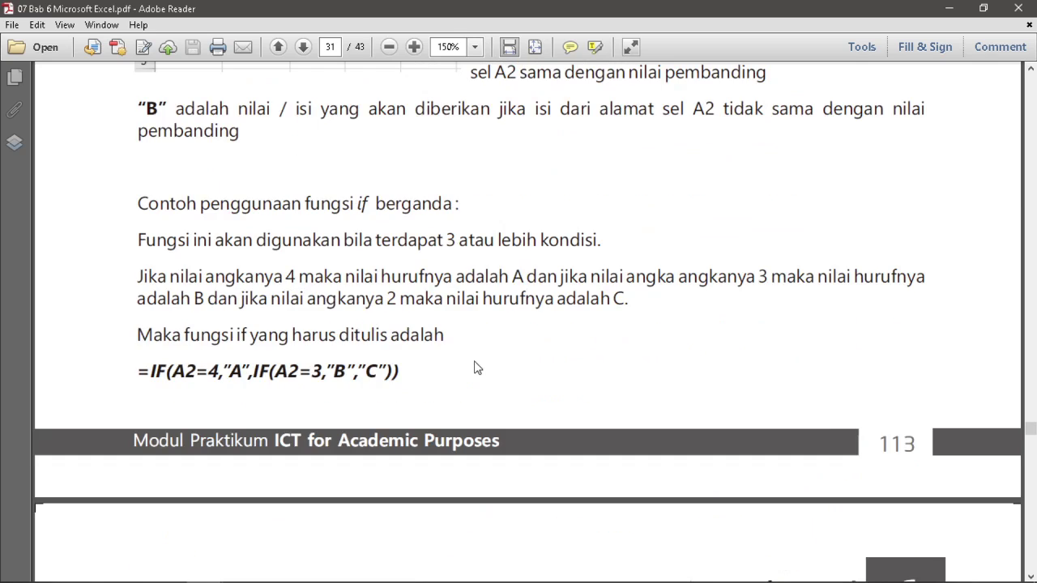
scroll(475, 360, down, 15)
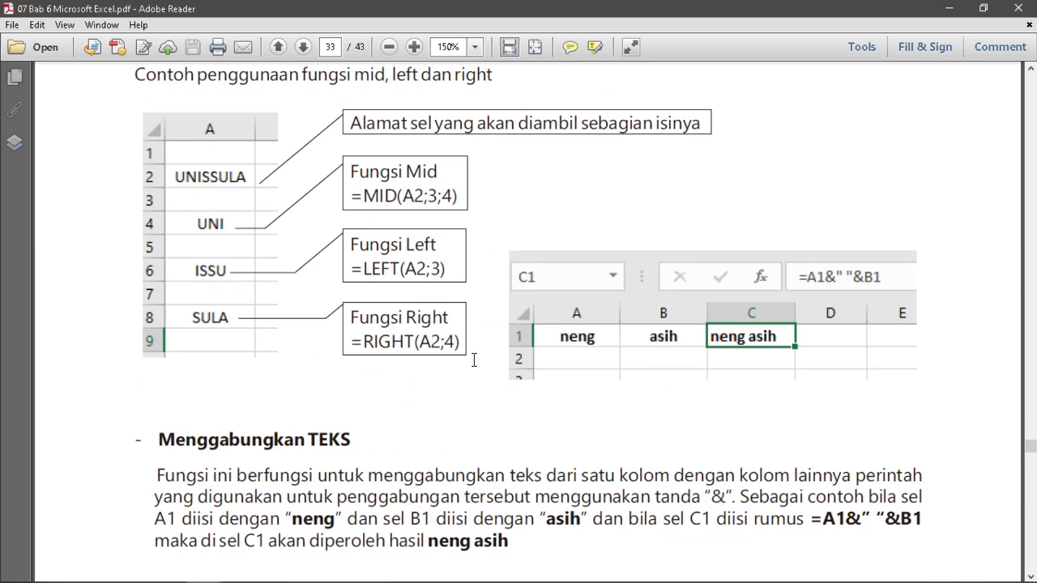
scroll(474, 360, down, 10)
scroll(474, 359, down, 20)
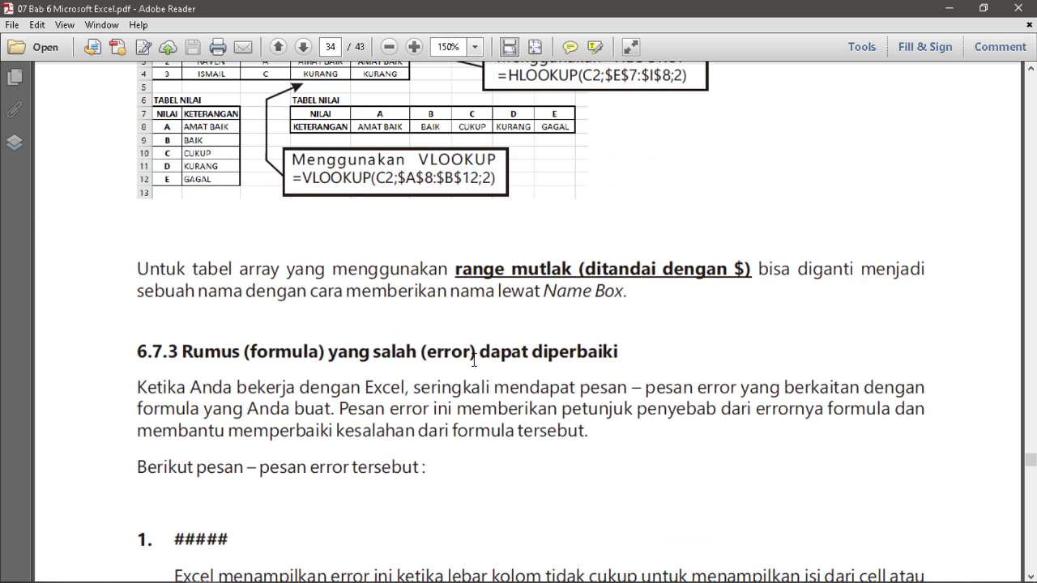
Read through the Excel error types in section 6.7.3 of the module, from ##### to #N/A
scroll(477, 368, up, 3)
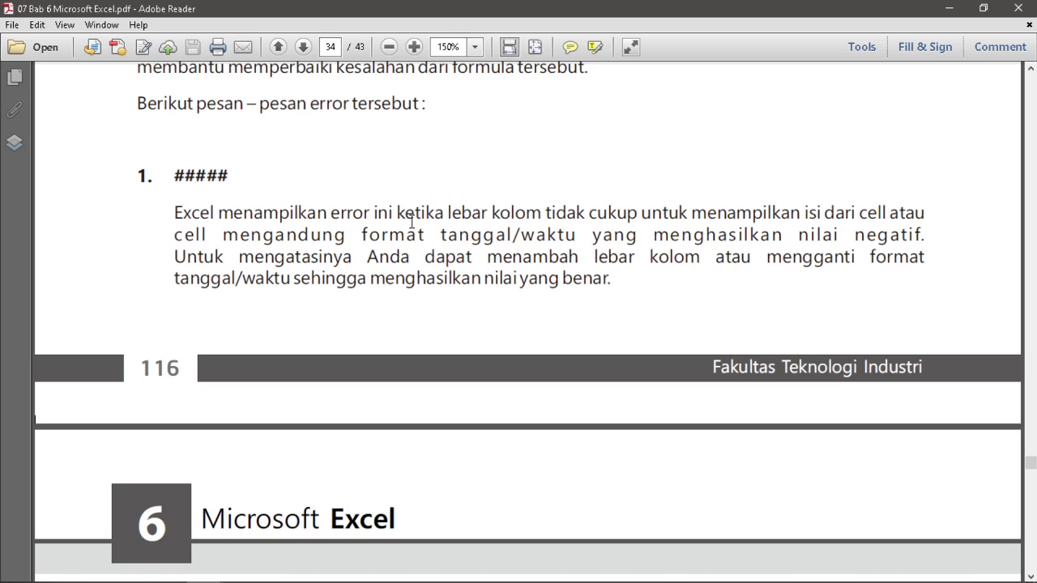
scroll(412, 223, down, 6)
scroll(273, 351, down, 3)
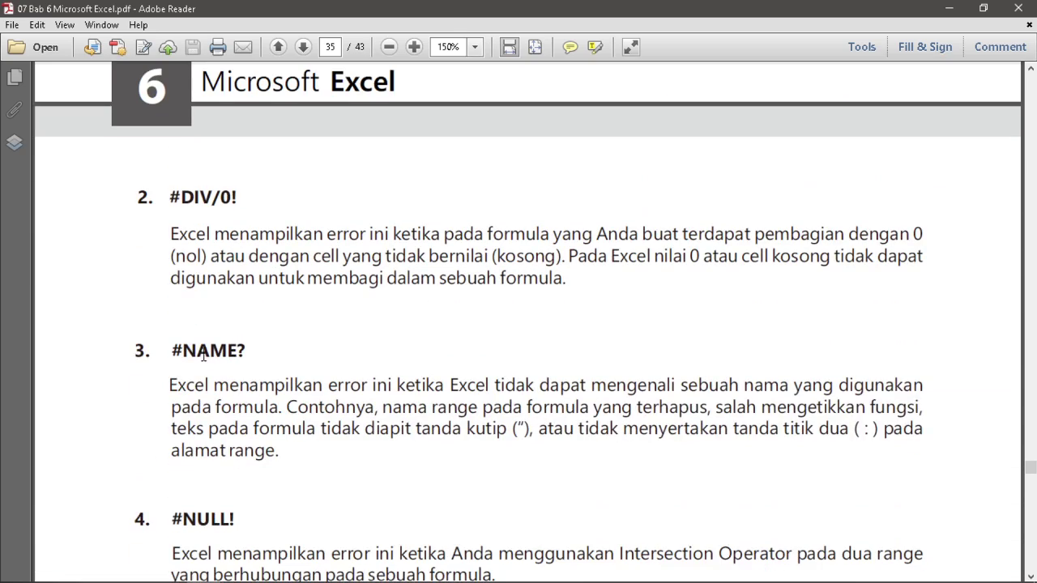
scroll(246, 389, down, 9)
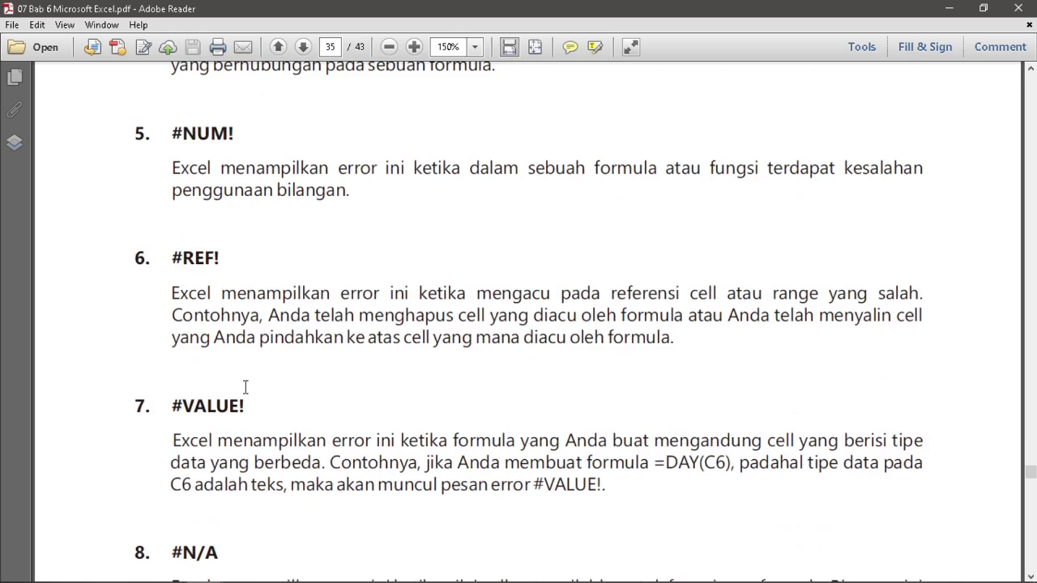
scroll(245, 388, down, 4)
scroll(195, 405, down, 1)
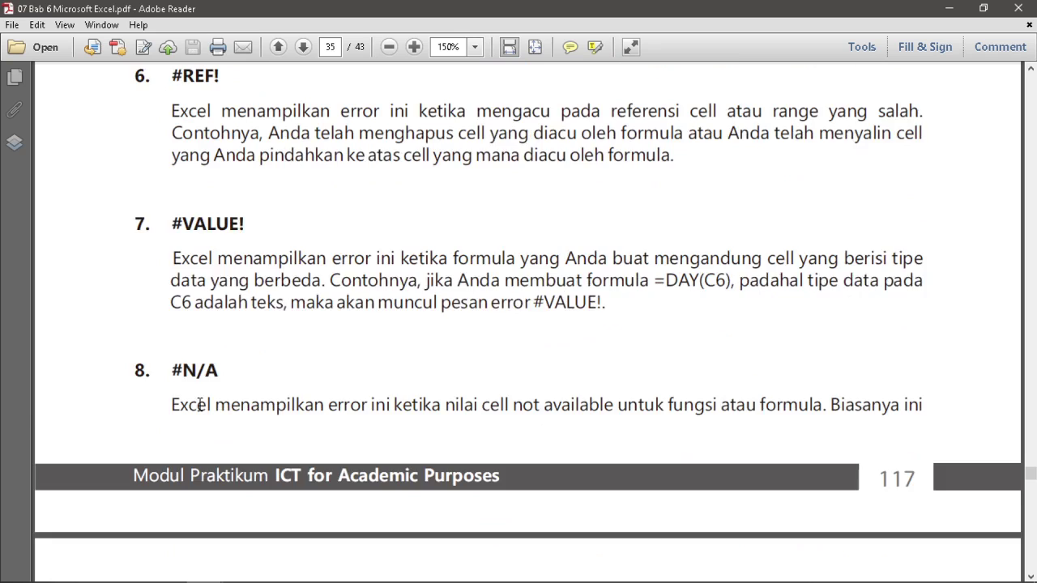
scroll(199, 405, down, 1)
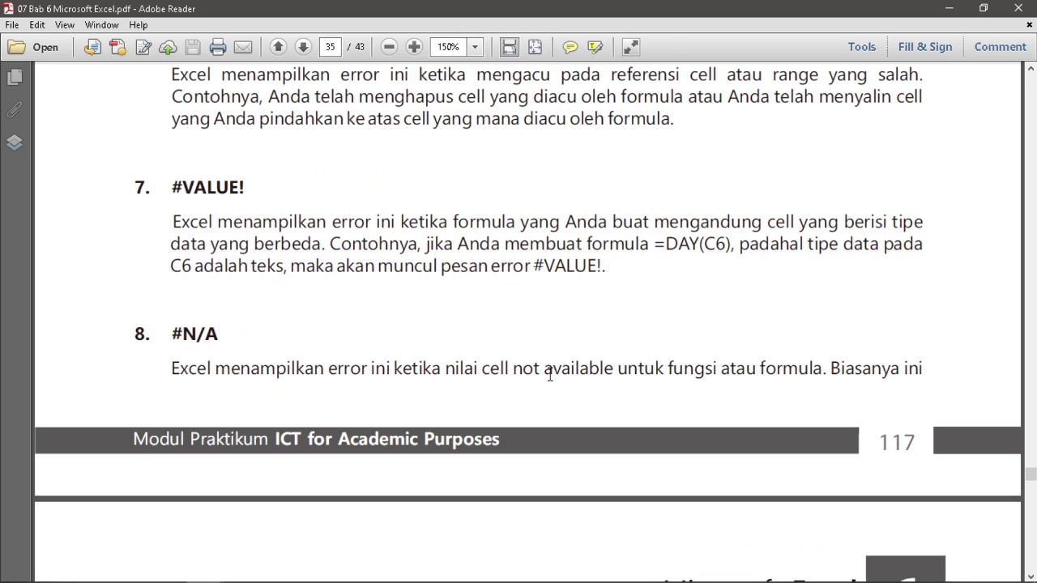
scroll(650, 383, down, 6)
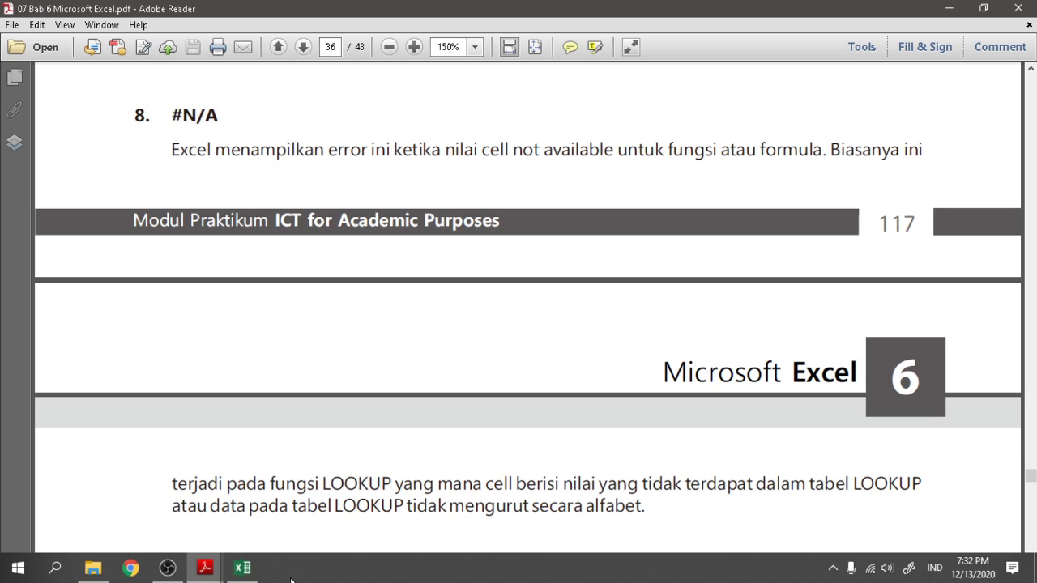
Switch to LAT8.xlsx in Excel and fill the Nama Mata Kuliah VLOOKUP formula from D5 down to D11
click(243, 567)
click(575, 436)
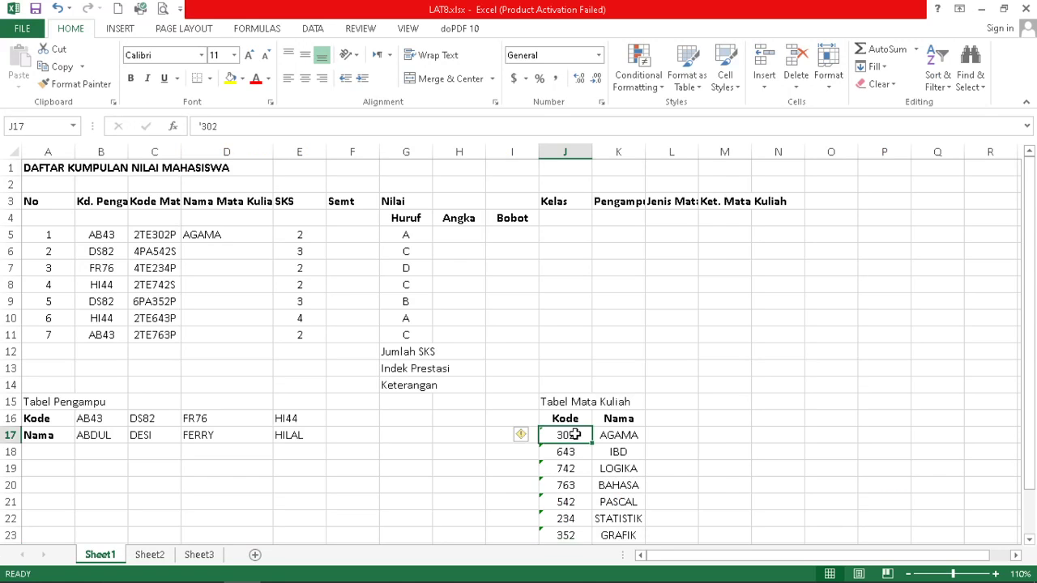
click(232, 233)
drag(273, 242, 273, 342)
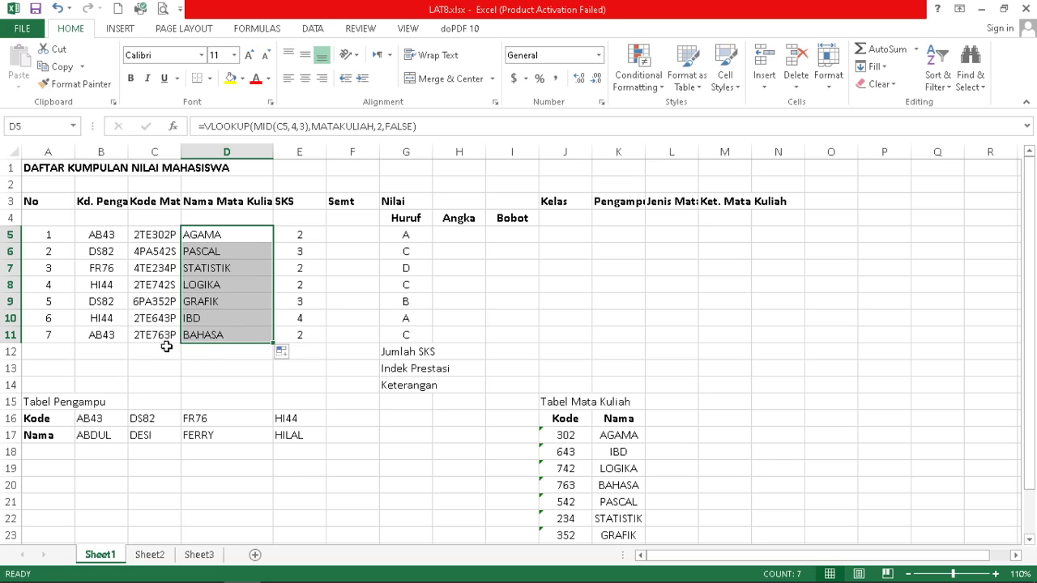
click(605, 487)
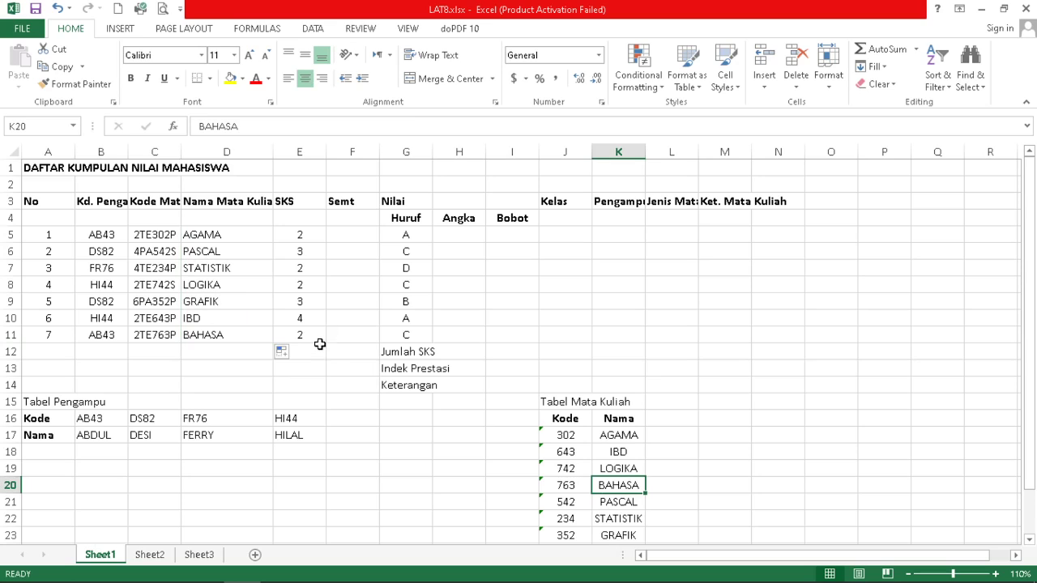
Select F5 and switch to 13 Latihan.pdf in Adobe Reader to check the instructions for the Semt column
click(346, 235)
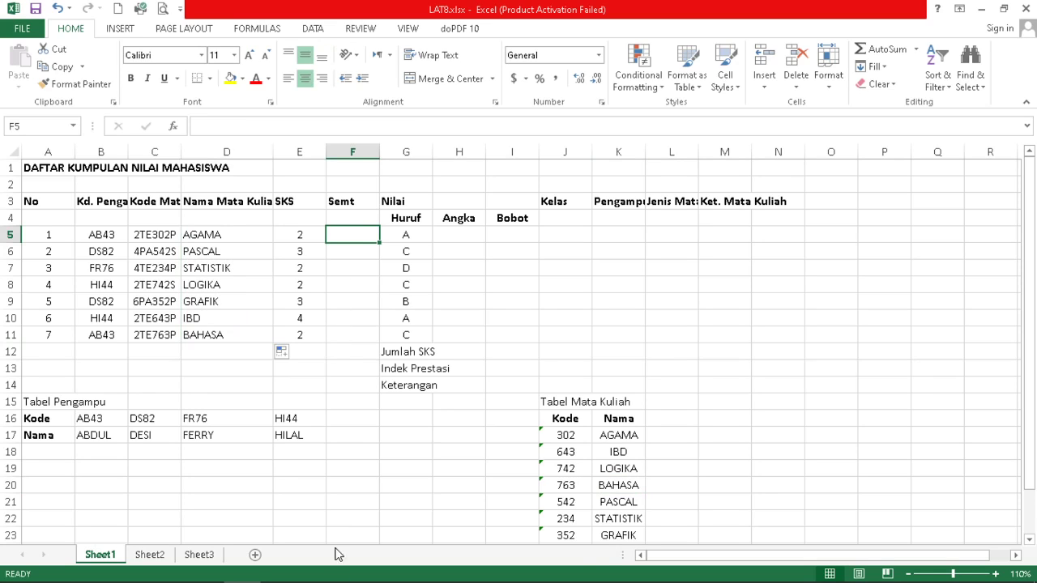
click(204, 565)
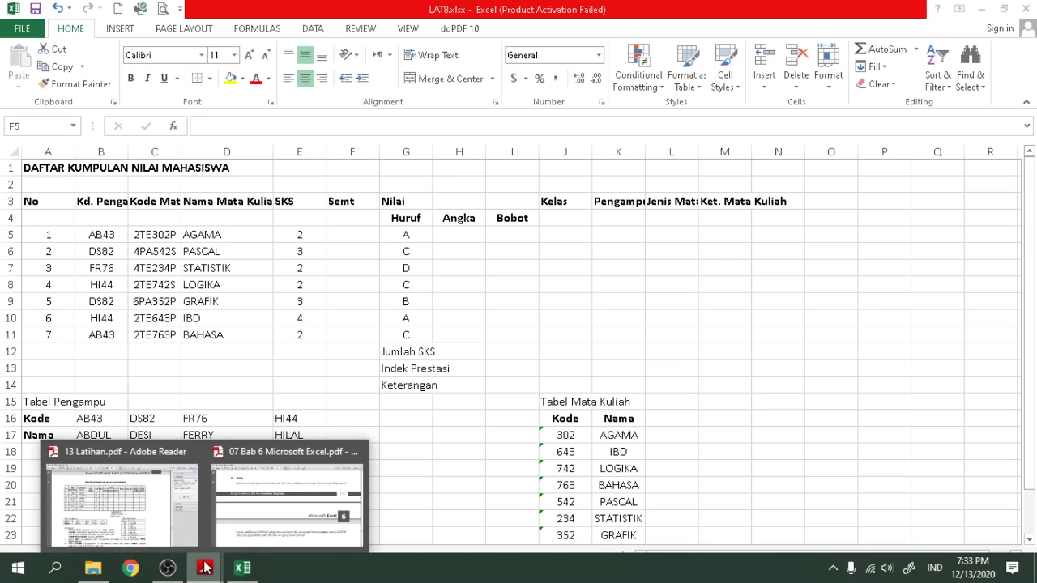
click(129, 494)
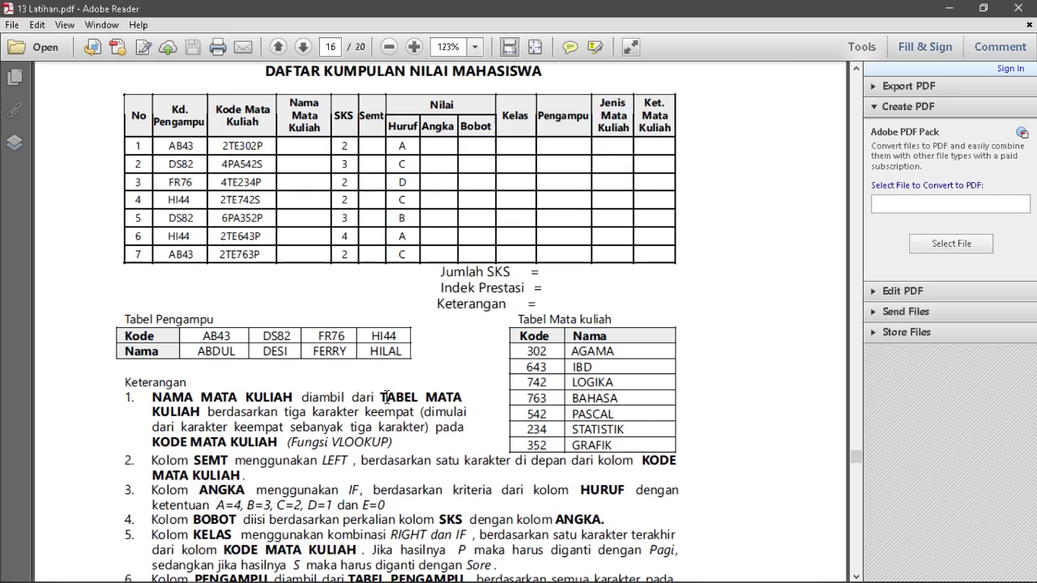
scroll(388, 396, down, 2)
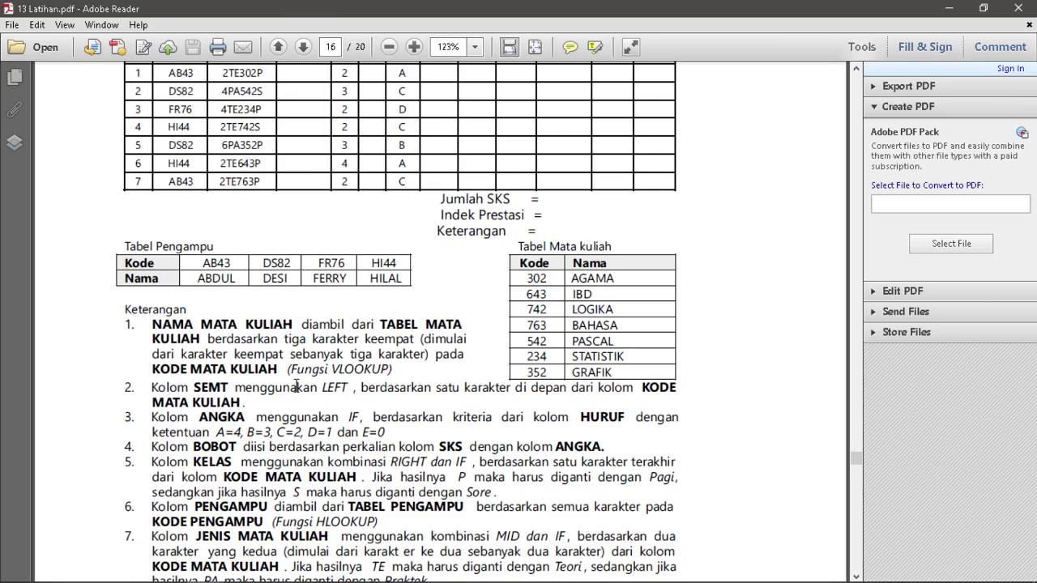
scroll(297, 387, up, 2)
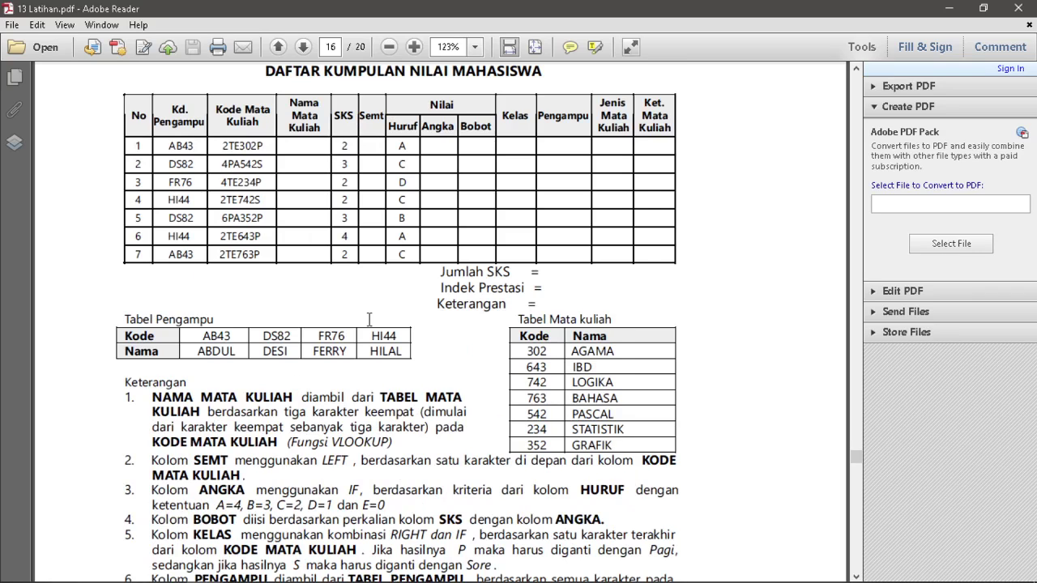
scroll(370, 328, down, 1)
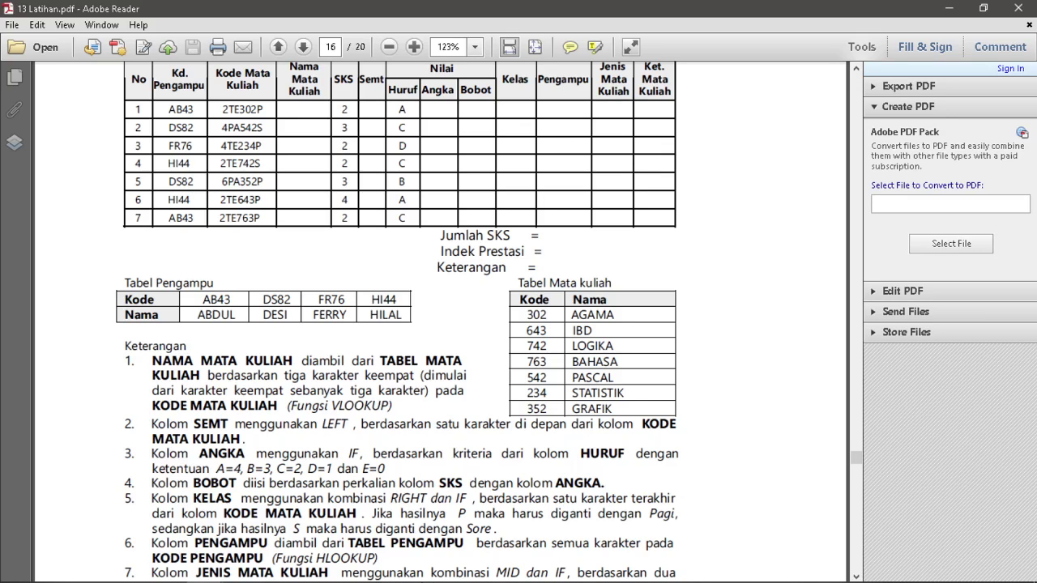
Back in the LAT8.xlsx workbook, enter =LEFT(C5,1) in F5 and fill it down to F11 for the Semt column
click(242, 568)
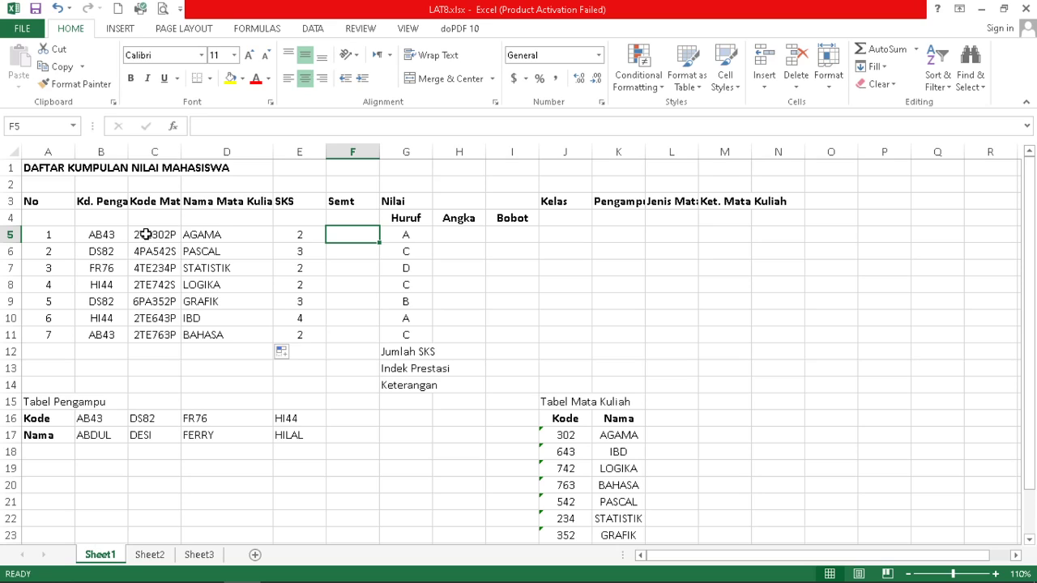
text(=)
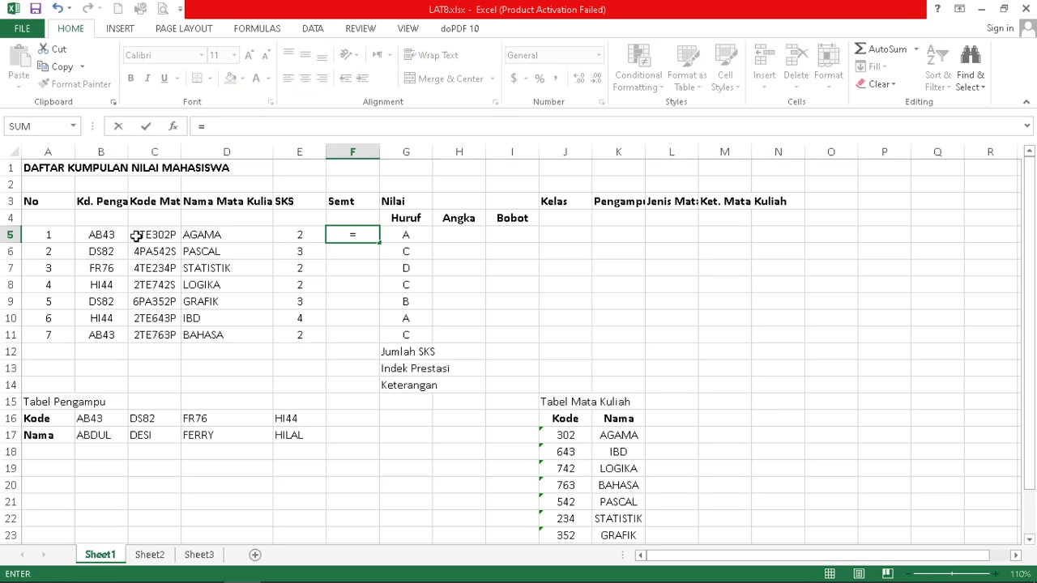
text(left)
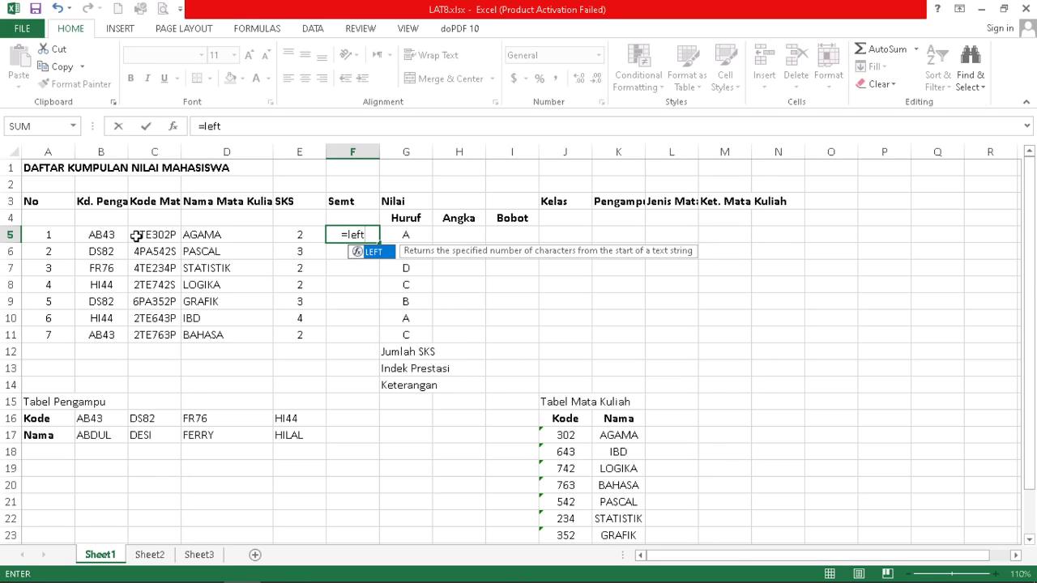
text(()
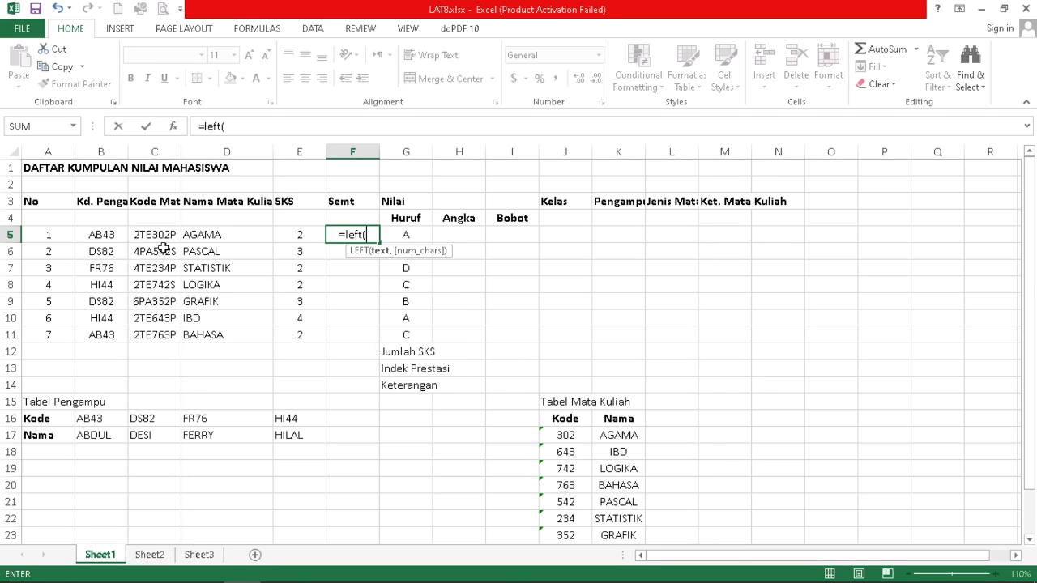
click(158, 234)
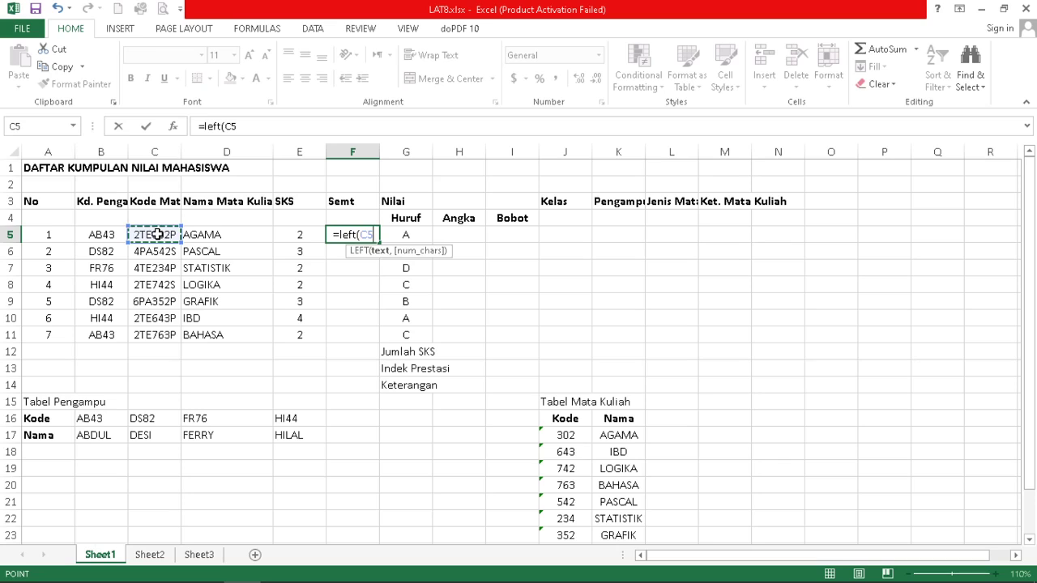
text(,)
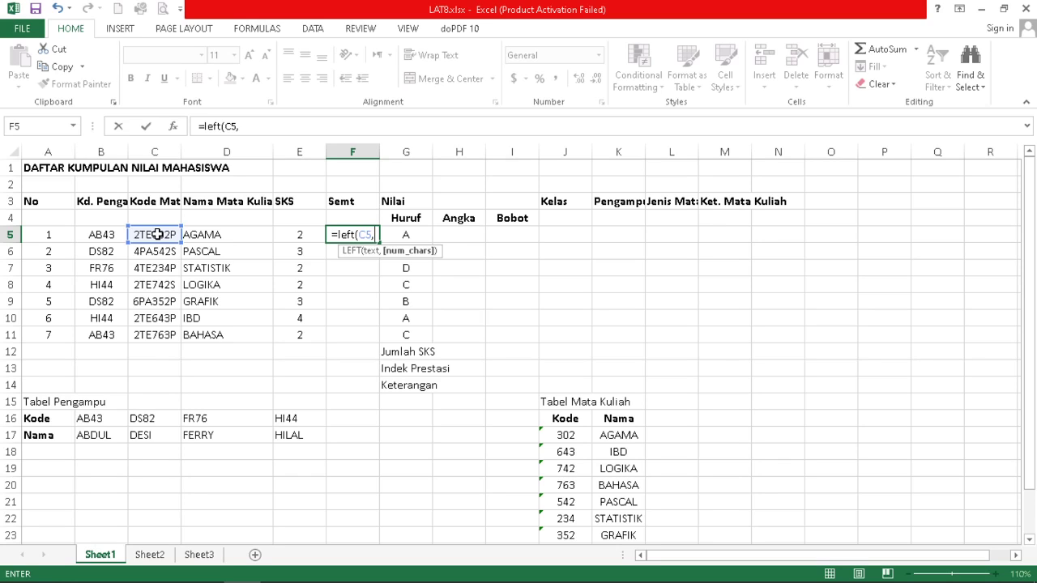
text(1)
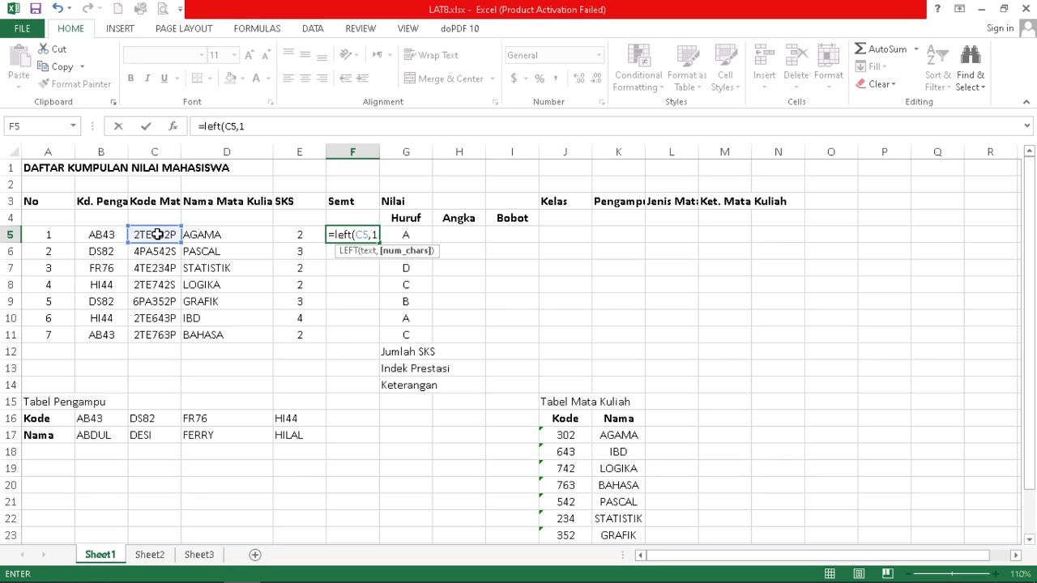
text())
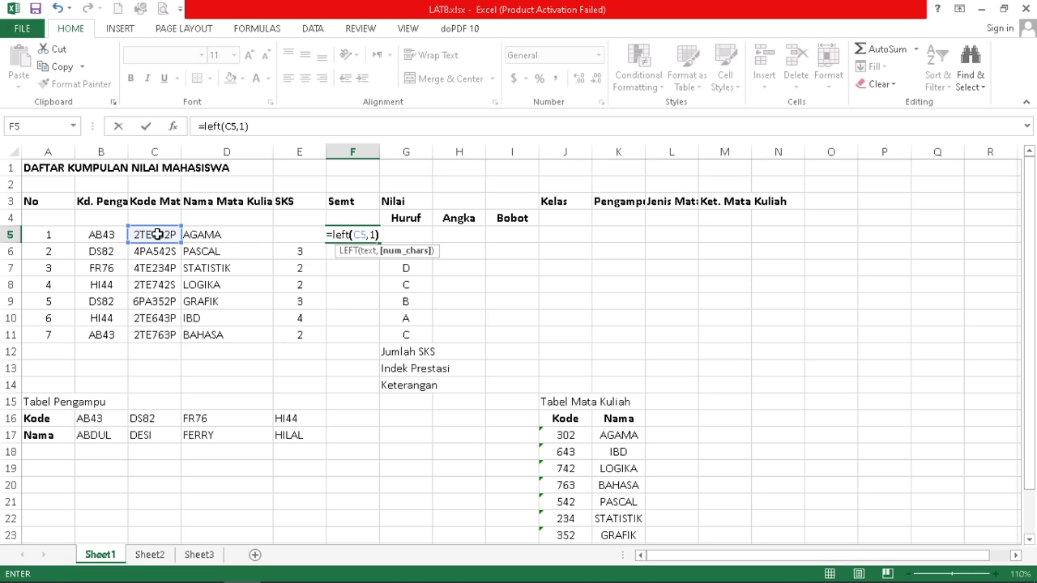
key(Return)
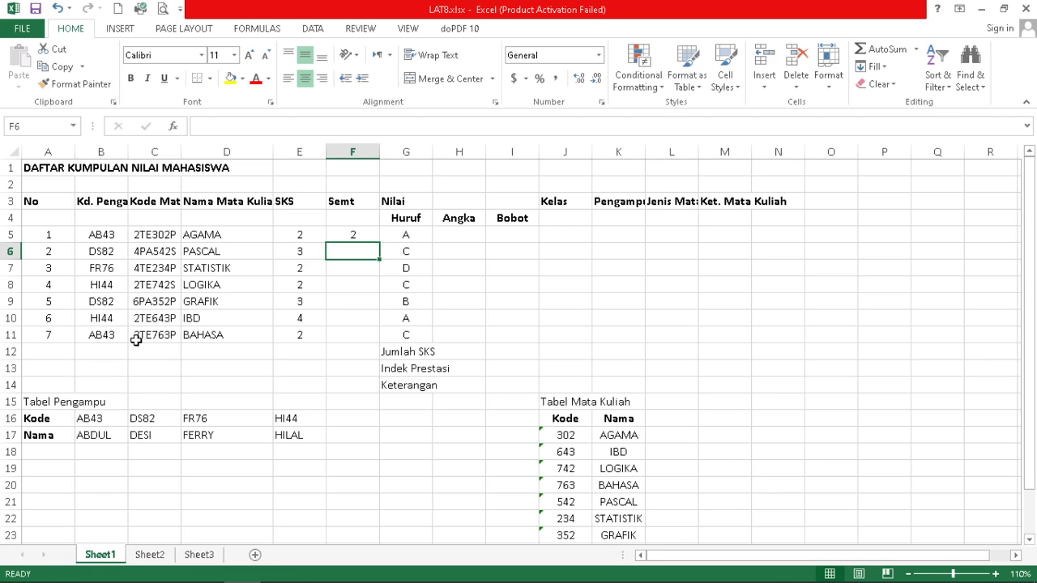
click(348, 234)
drag(378, 244, 387, 338)
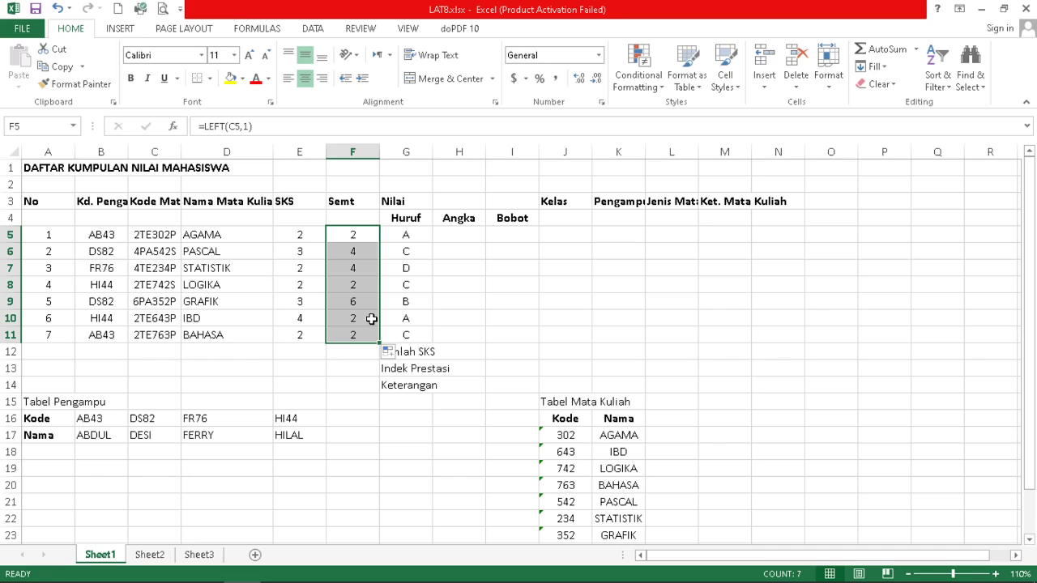
Select H5 and switch to 13 Latihan.pdf in Adobe Reader to review the Angka column's grade conversion rules
click(466, 232)
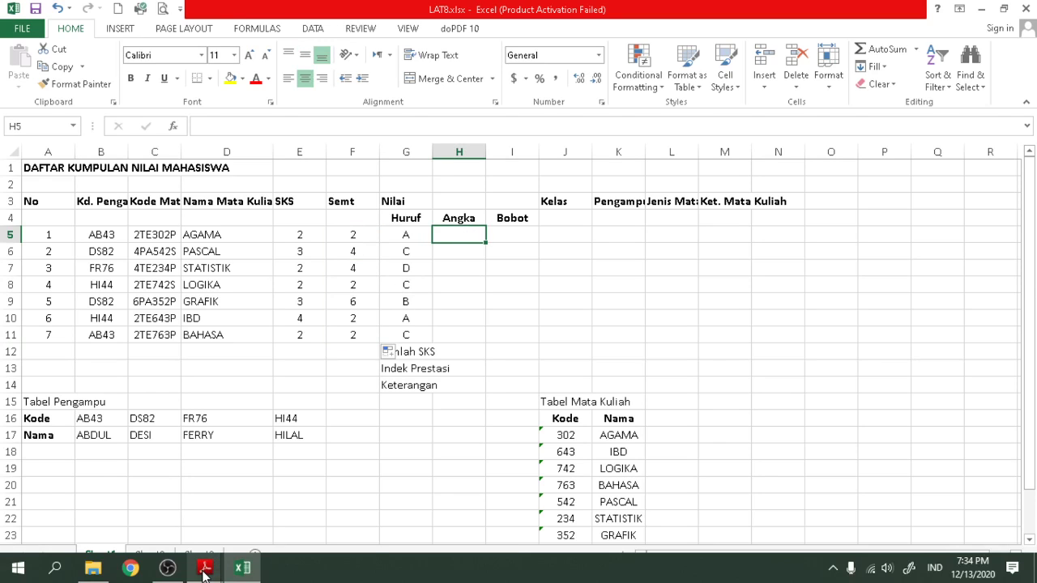
mouse_move(204, 573)
click(139, 523)
scroll(299, 445, down, 2)
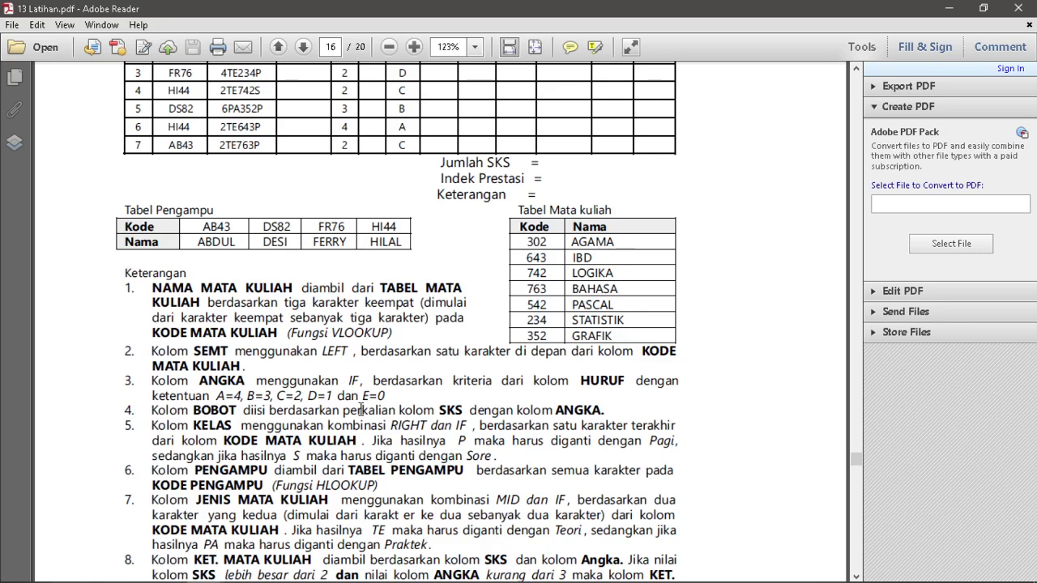
scroll(361, 410, up, 5)
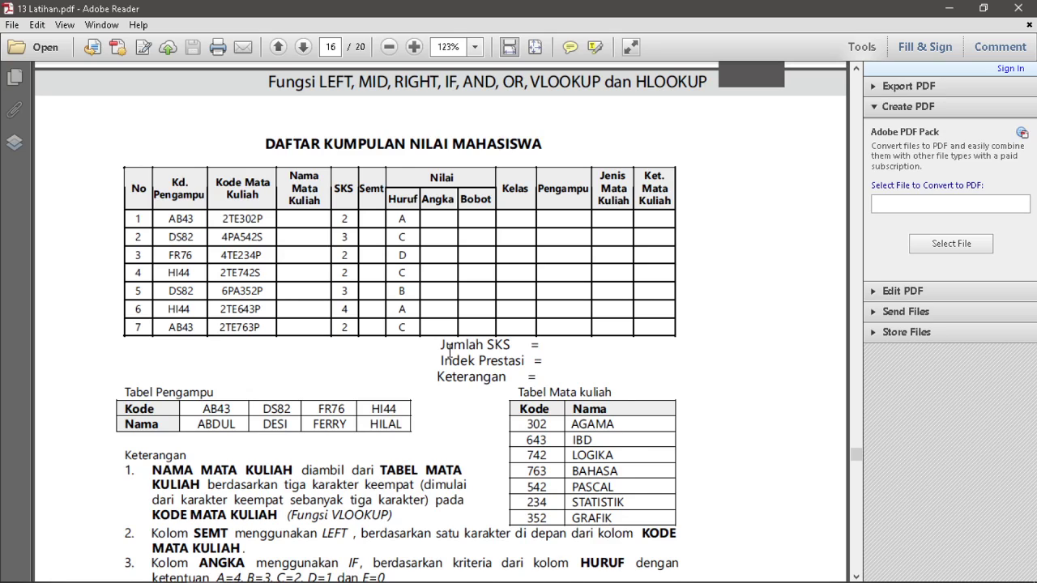
scroll(404, 424, down, 6)
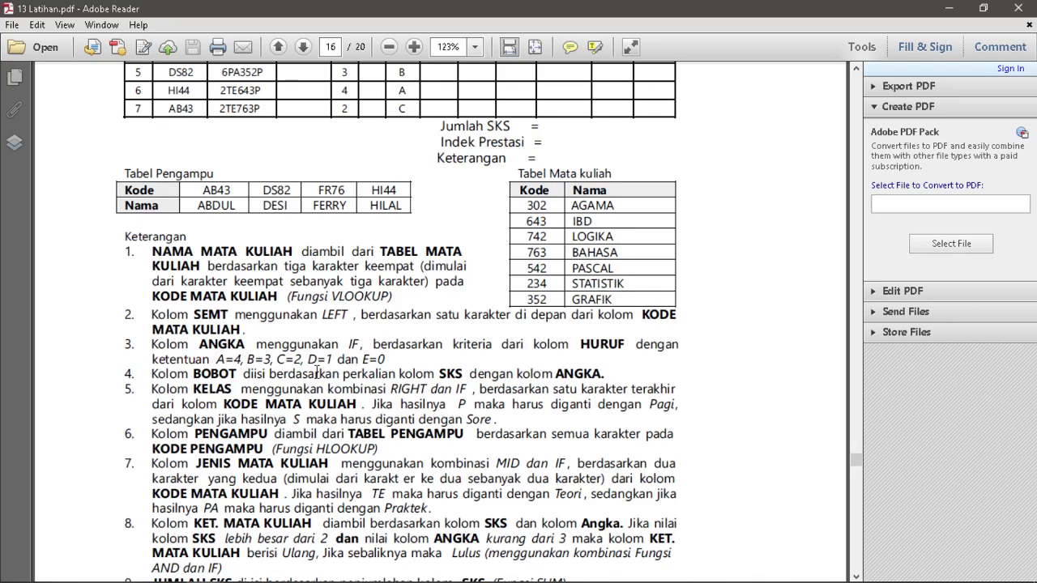
Switch back to the LAT8.xlsx workbook in Excel
mouse_move(359, 582)
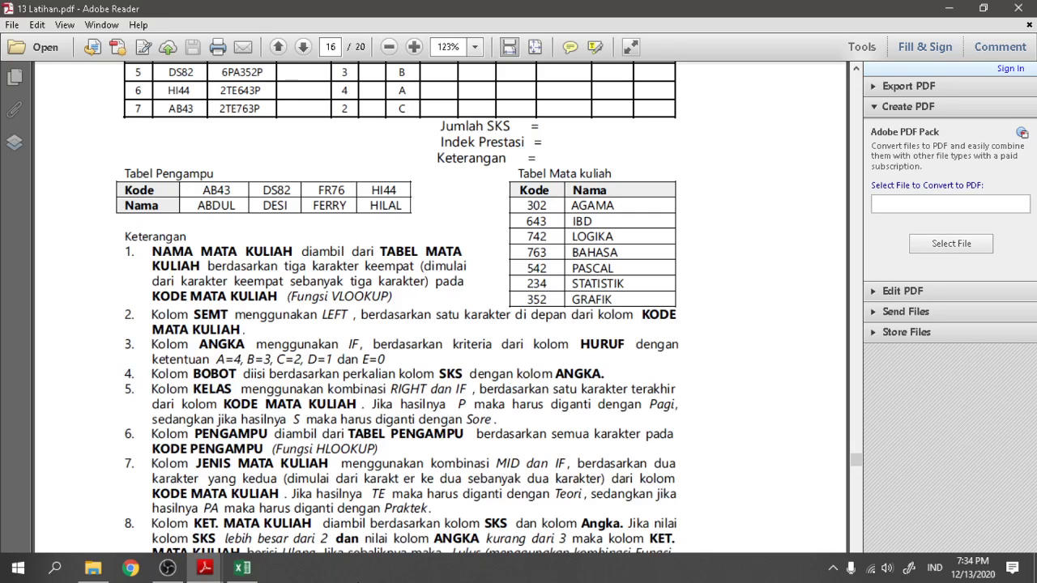
click(242, 568)
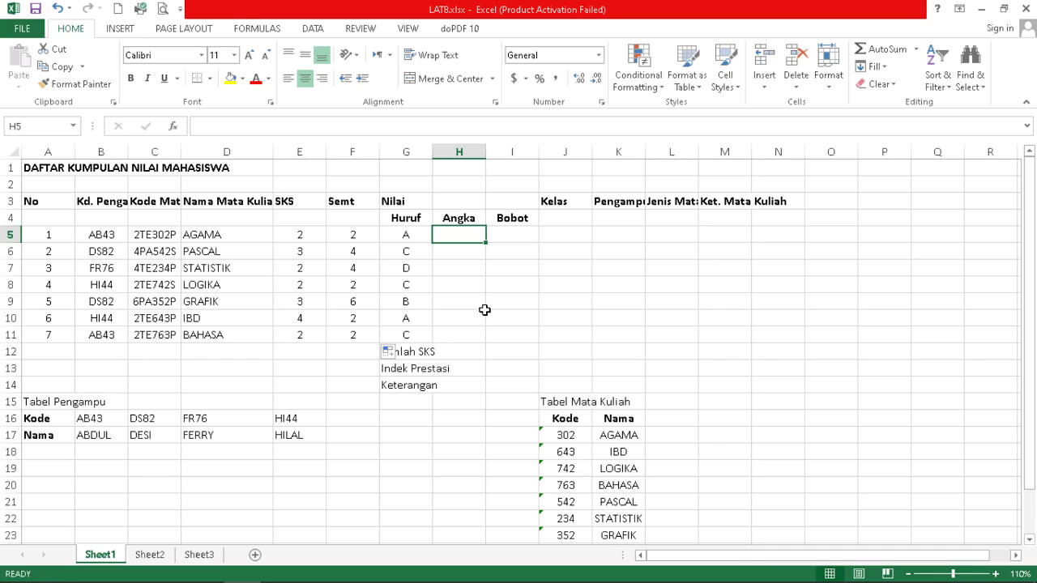
text(=)
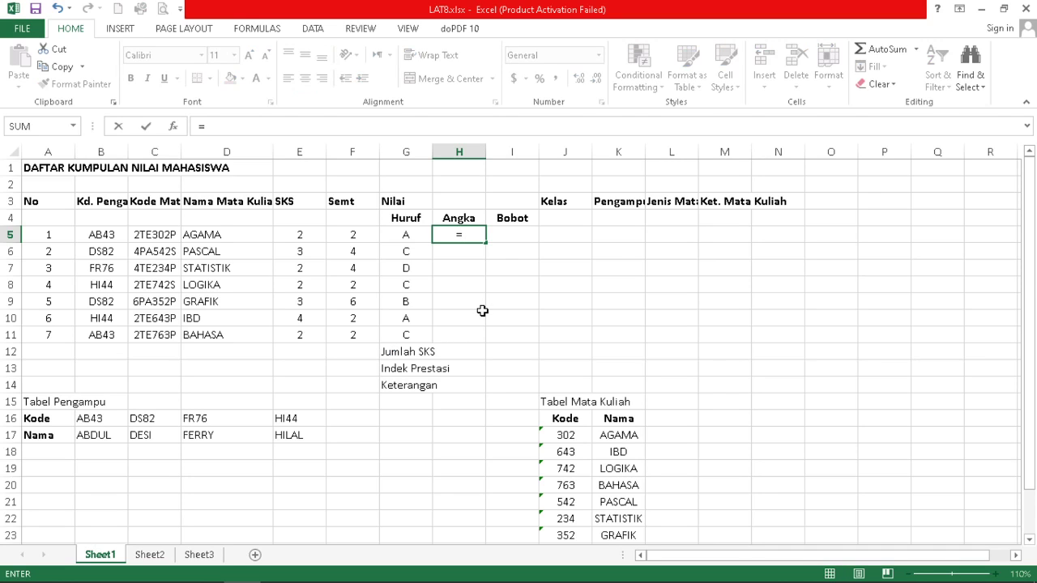
text(if)
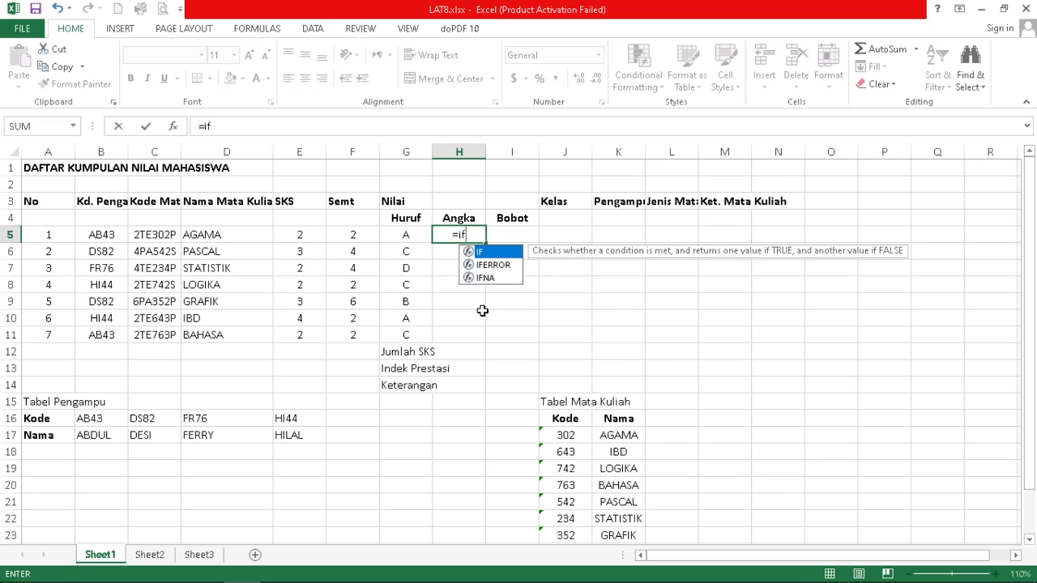
text(()
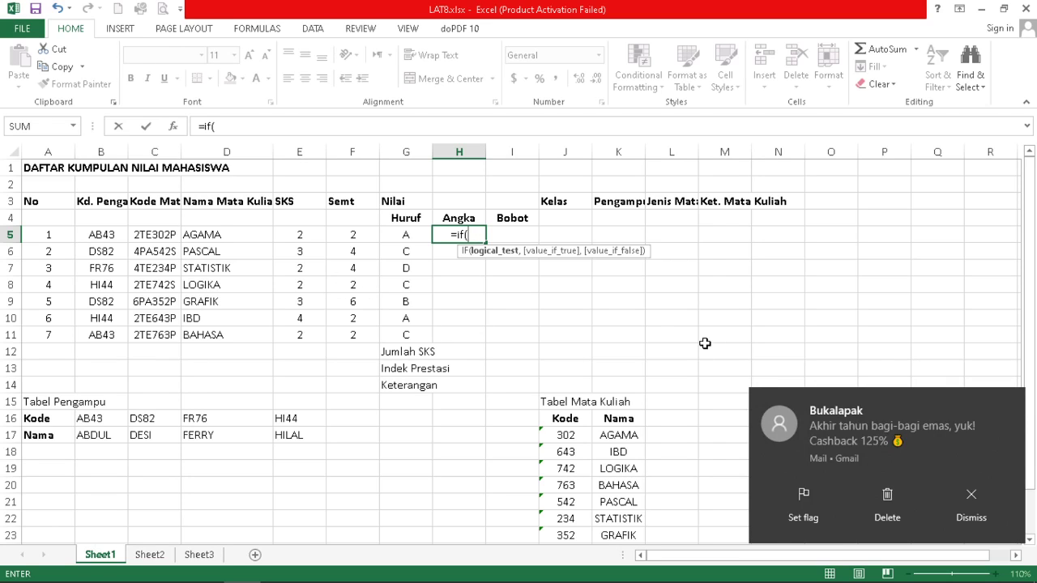
click(979, 501)
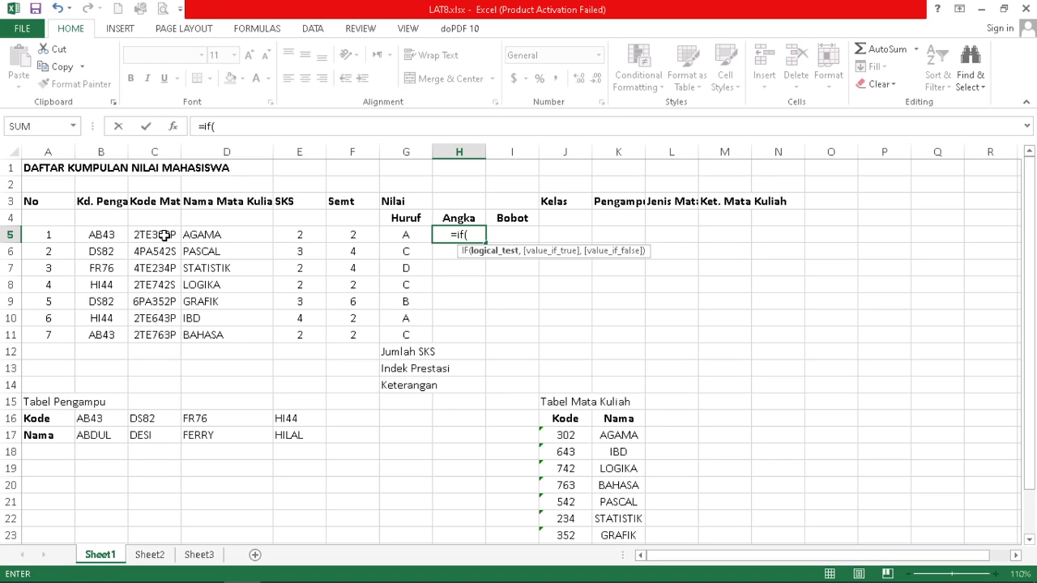
click(412, 236)
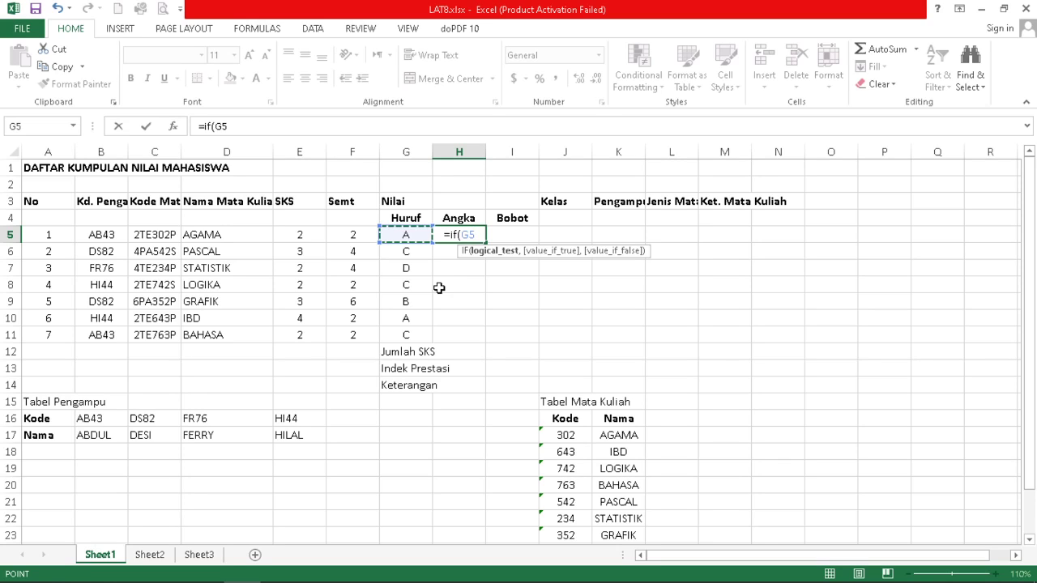
text(=)
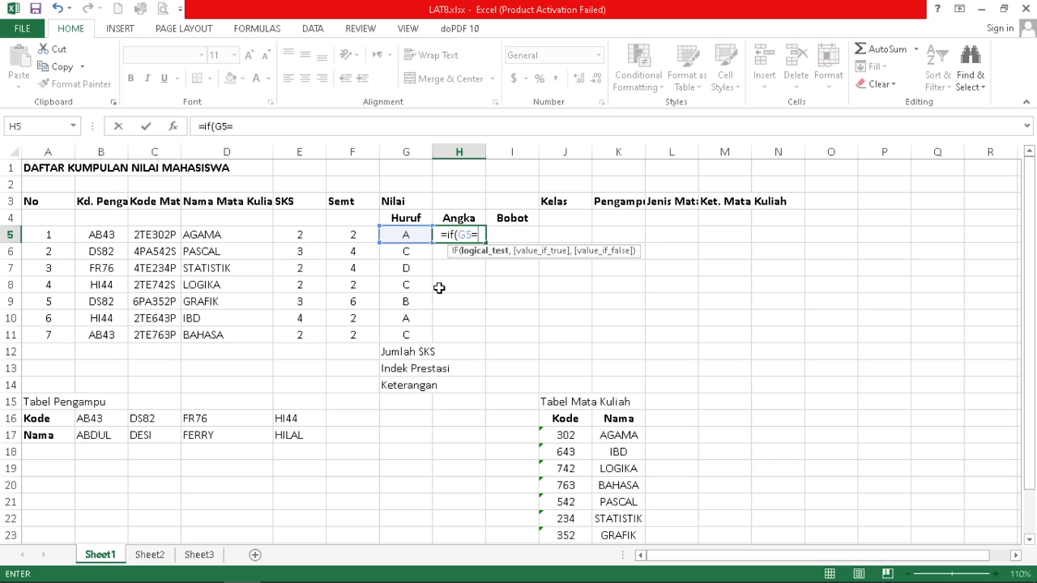
text("A)
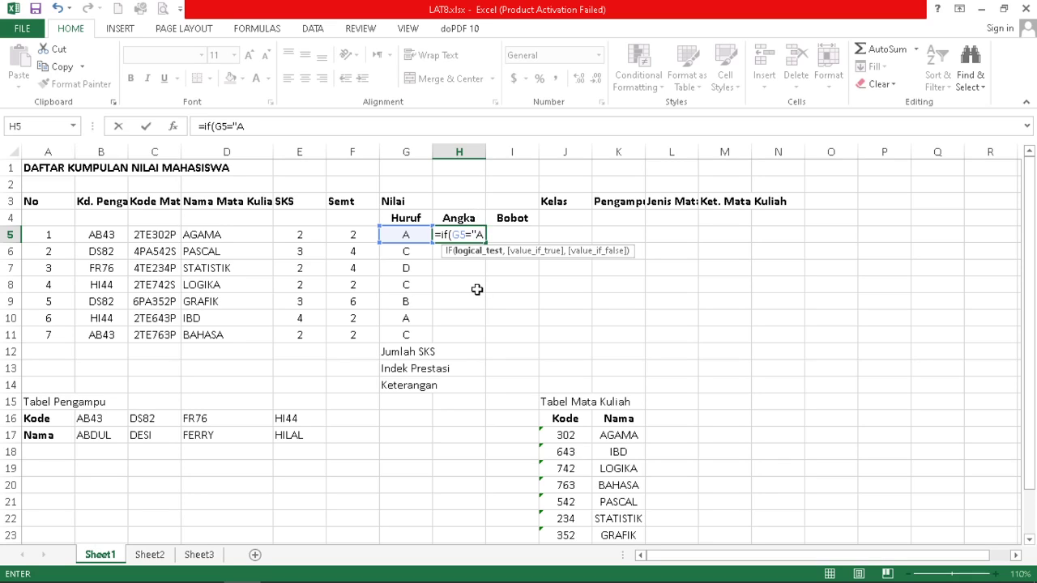
text(")
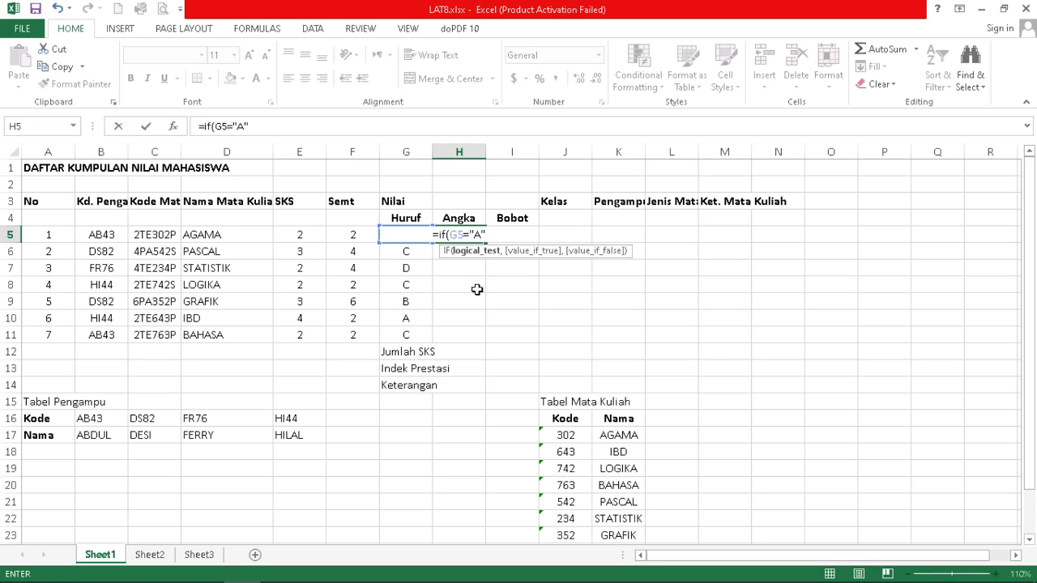
text(,)
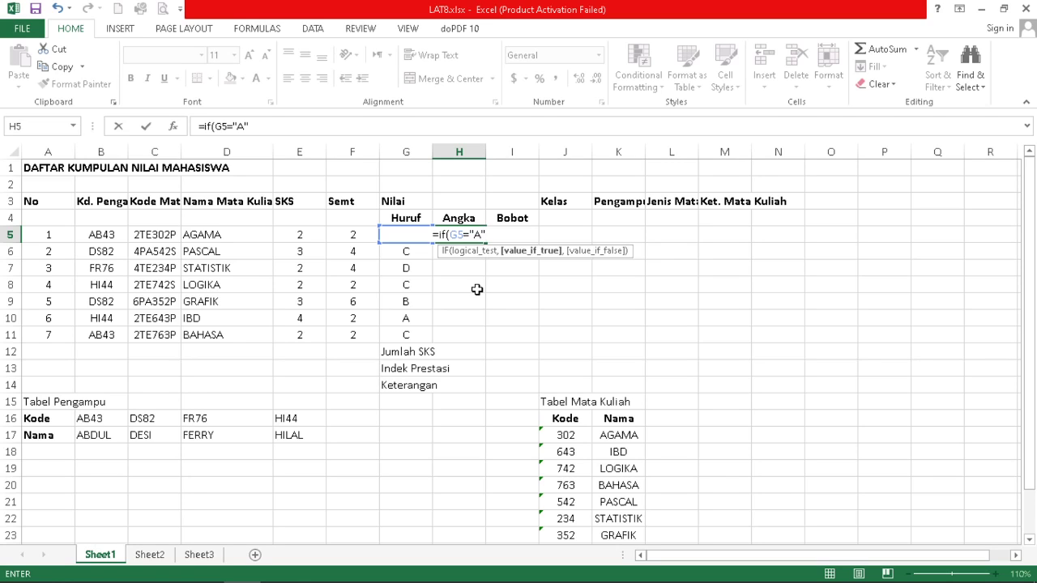
text(4)
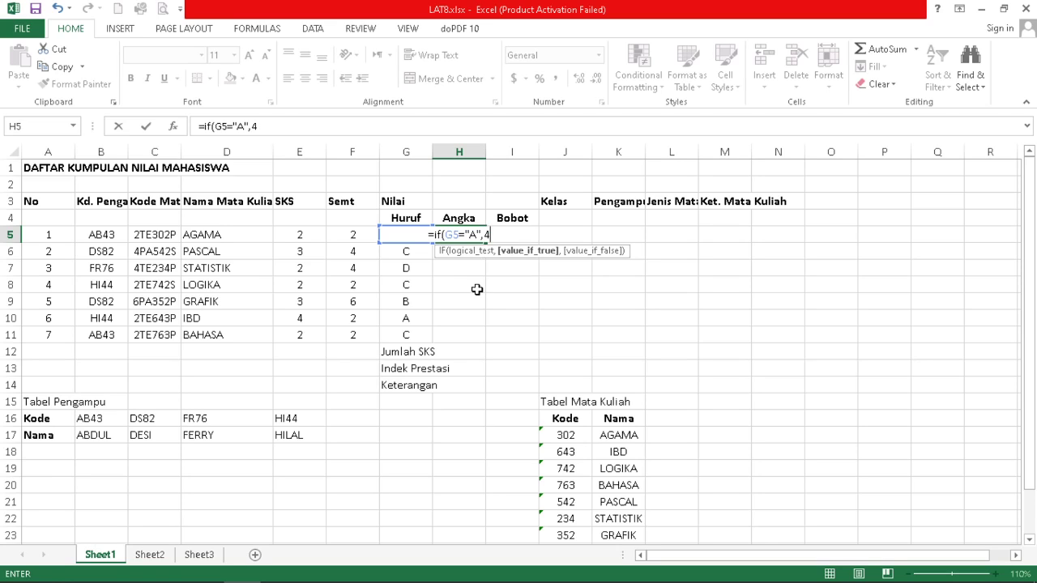
text(,if()
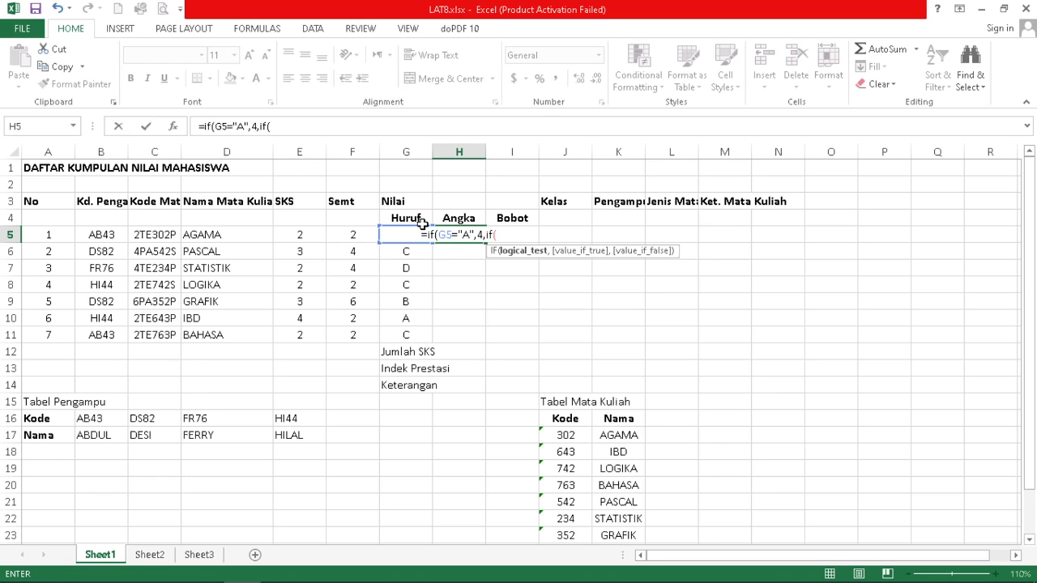
key(BackSpace)
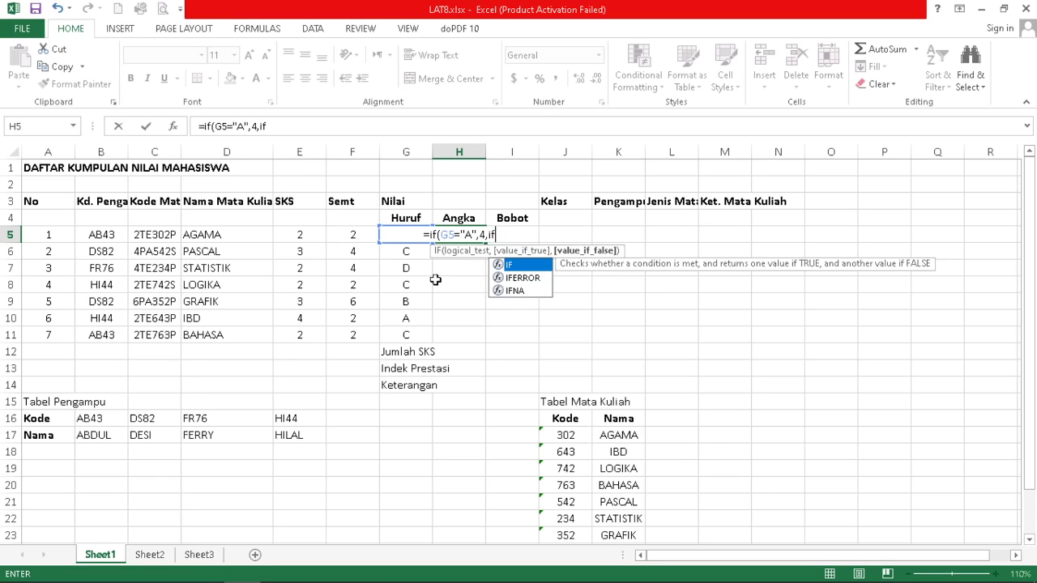
key(BackSpace)
key(BackSpace)
key(BackSpace)
key(BackSpace)
key(BackSpace)
key(BackSpace)
key(BackSpace)
key(BackSpace)
key(BackSpace)
key(BackSpace)
key(BackSpace)
key(BackSpace)
key(BackSpace)
key(BackSpace)
key(BackSpace)
key(Return)
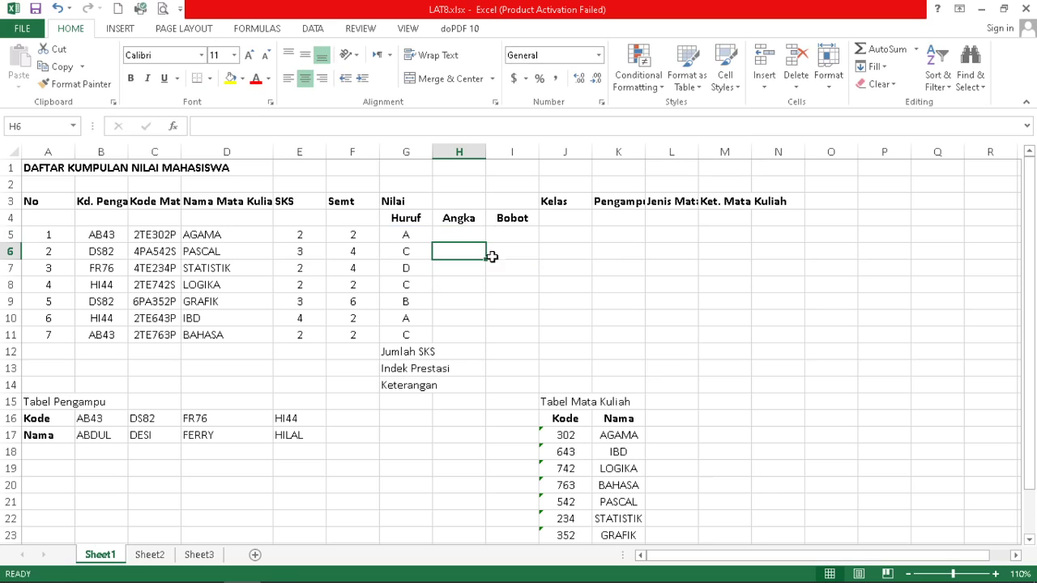
Left-align H5 and start its Angka formula with =if(G5="A",4,if(G5="B",3 to convert the first two letter grades
click(464, 236)
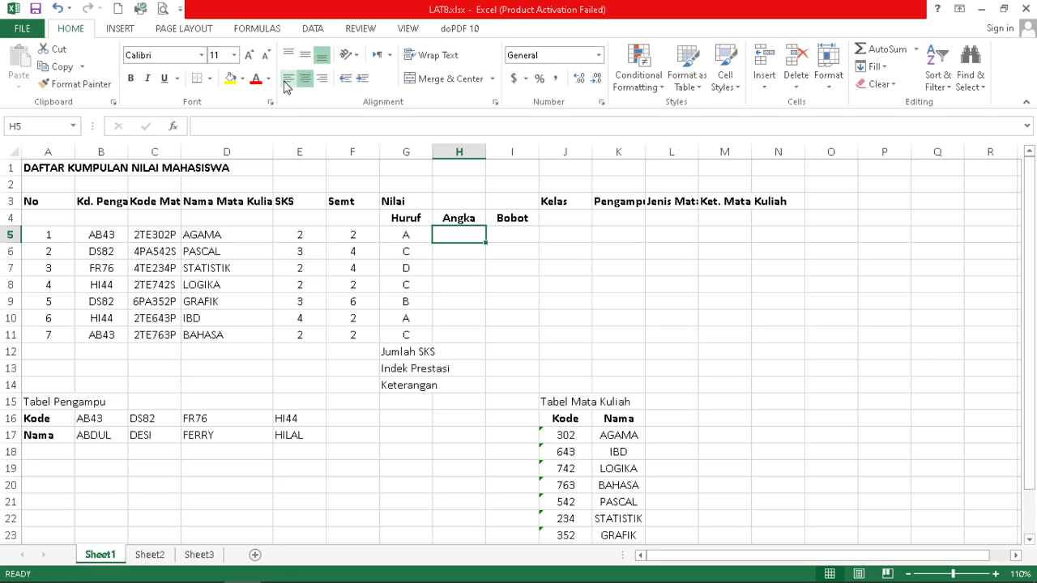
click(544, 281)
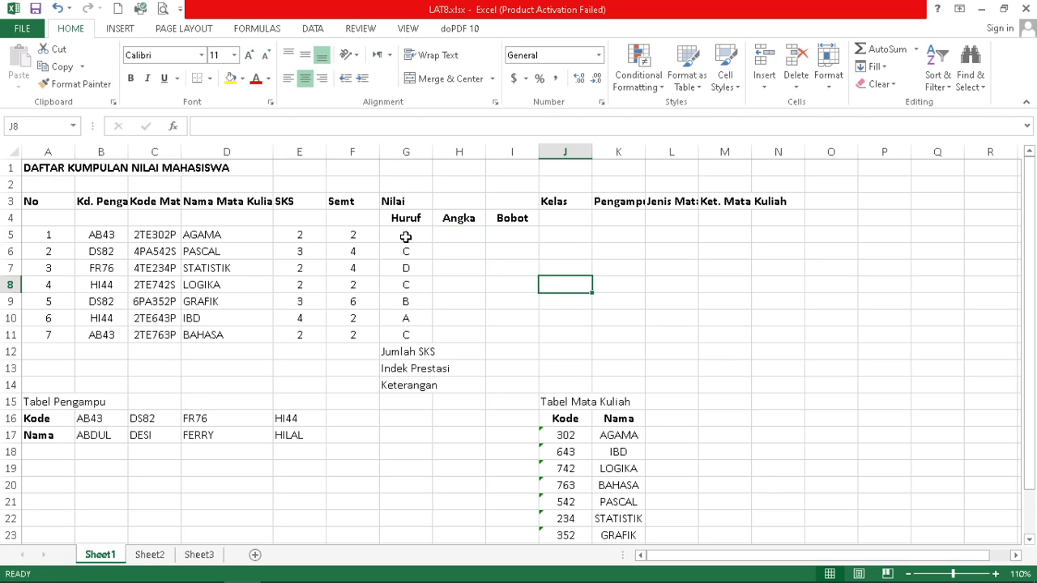
click(454, 235)
text(=)
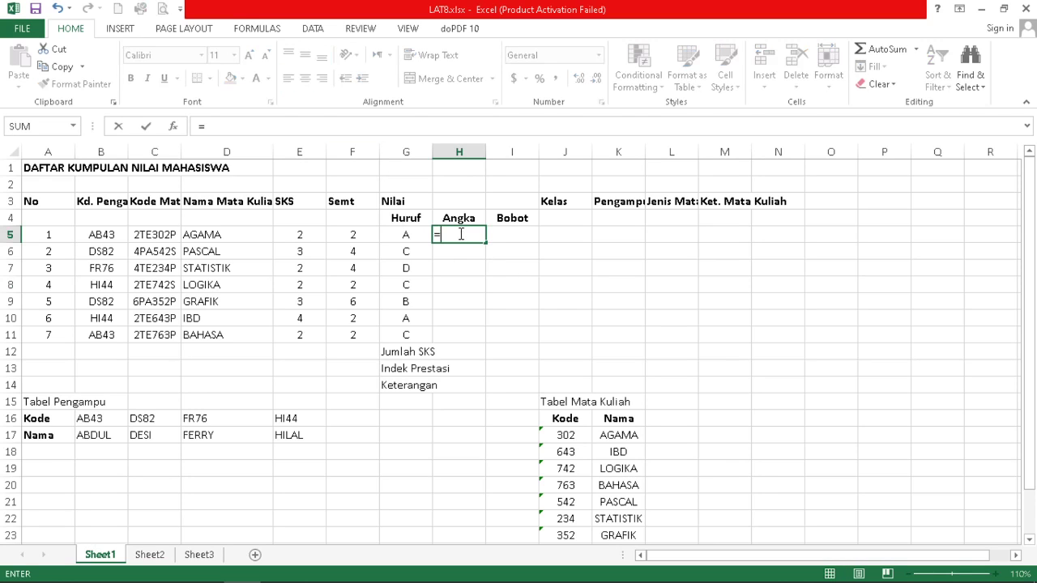
text(if)
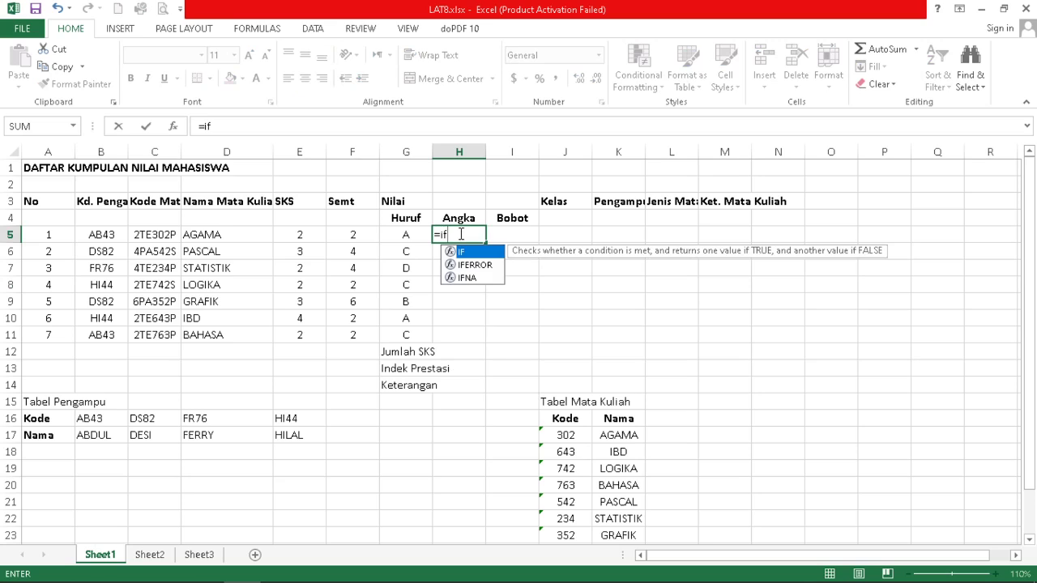
text(()
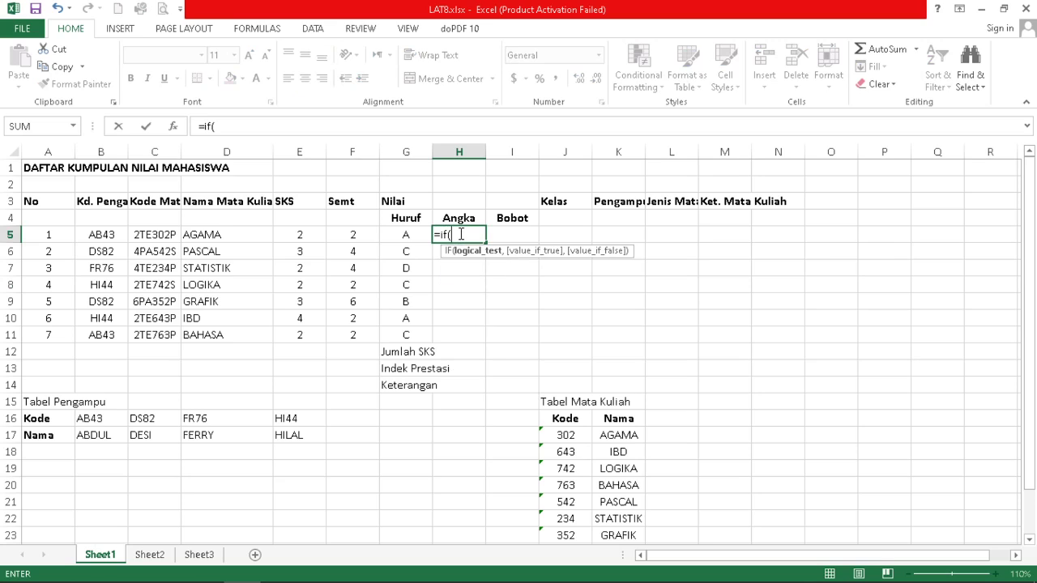
click(410, 235)
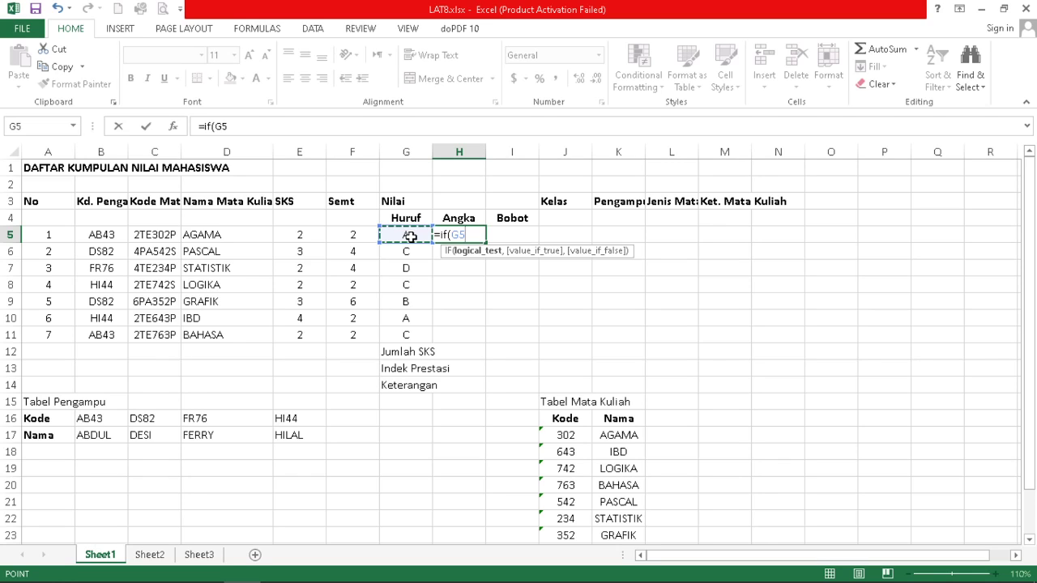
text(="A)
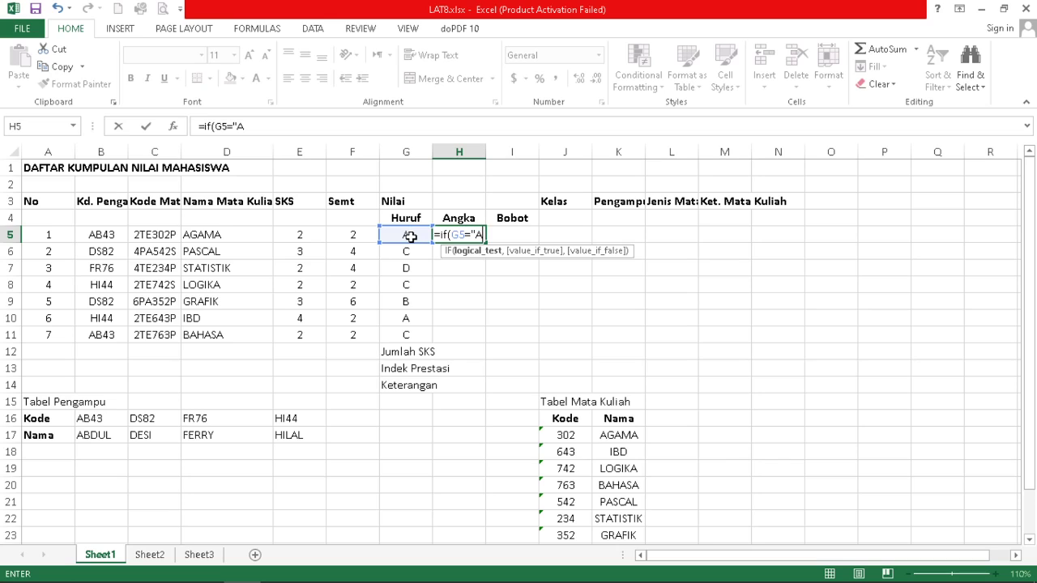
text(",)
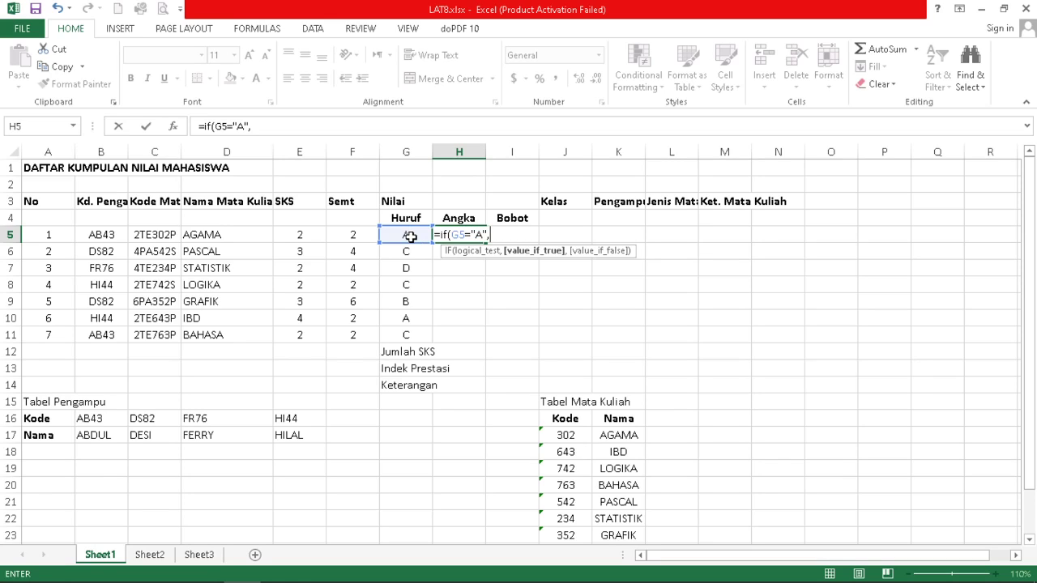
text(4,if)
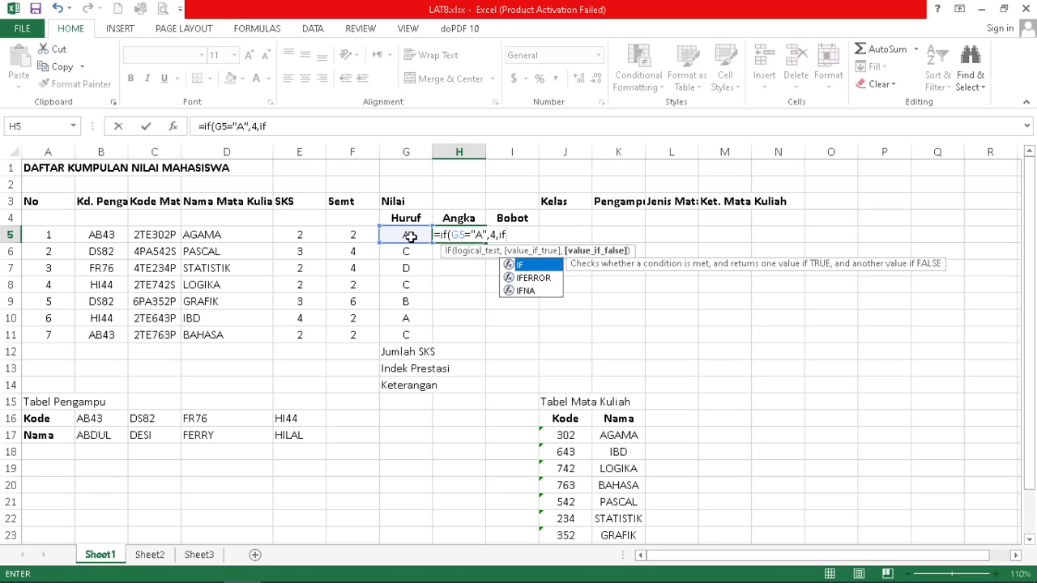
text(()
click(411, 235)
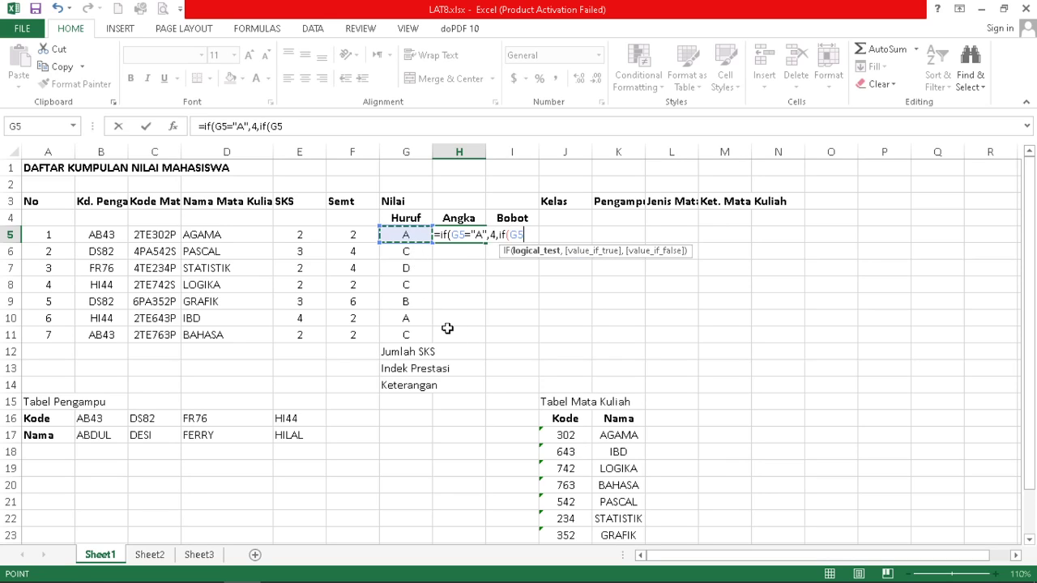
text(="B",)
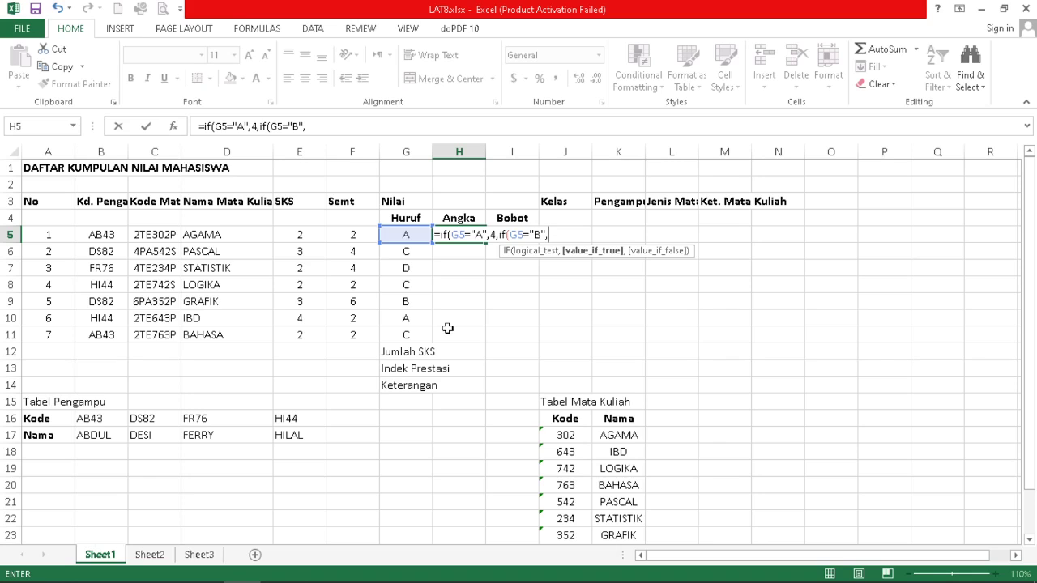
text(3)
Extend the nested IF in H5 with G5="C" returning 2 and G5="D" returning 1
text(,if)
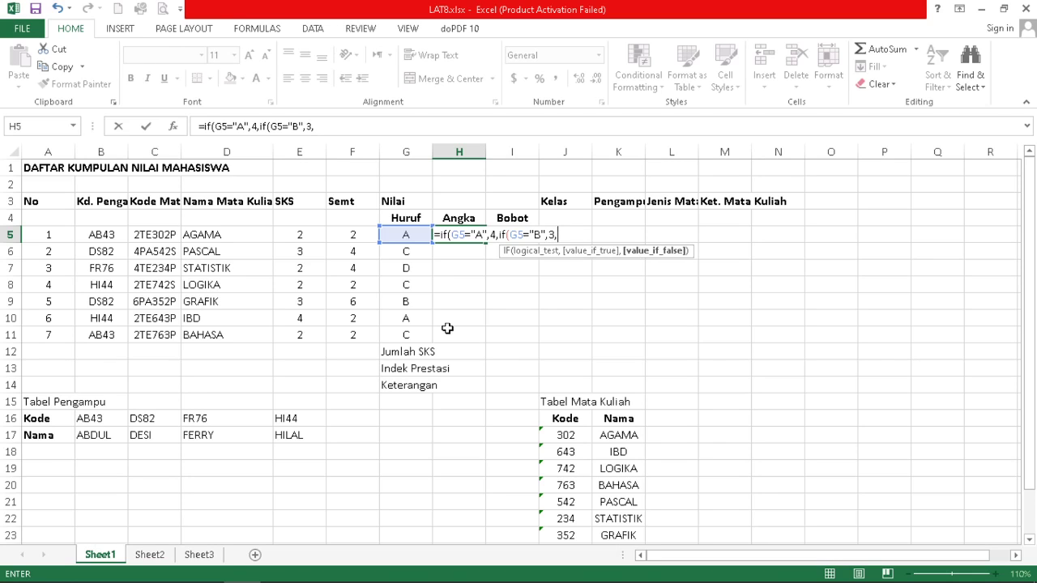
text(()
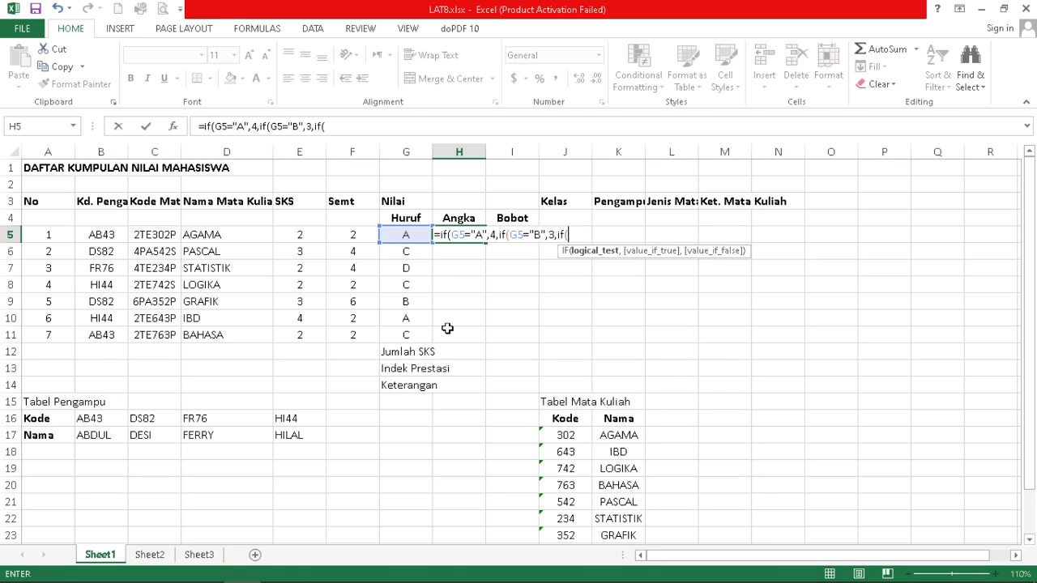
click(407, 237)
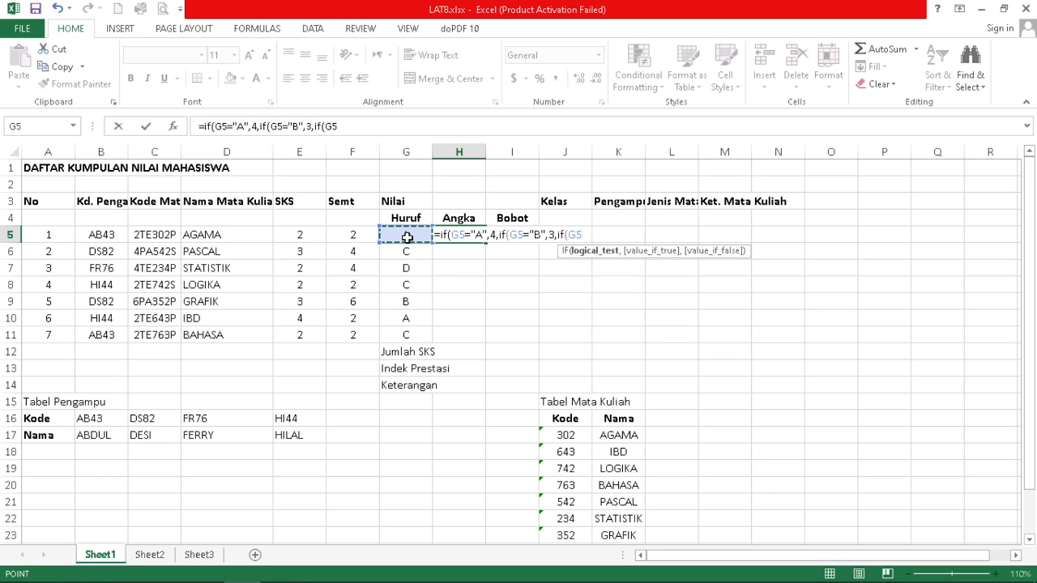
text(="C)
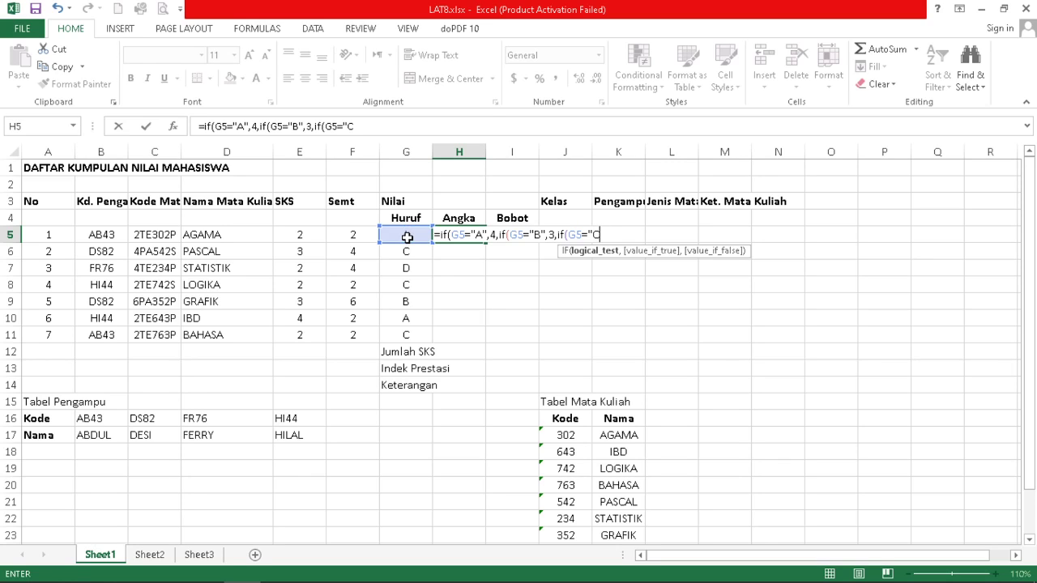
text(",)
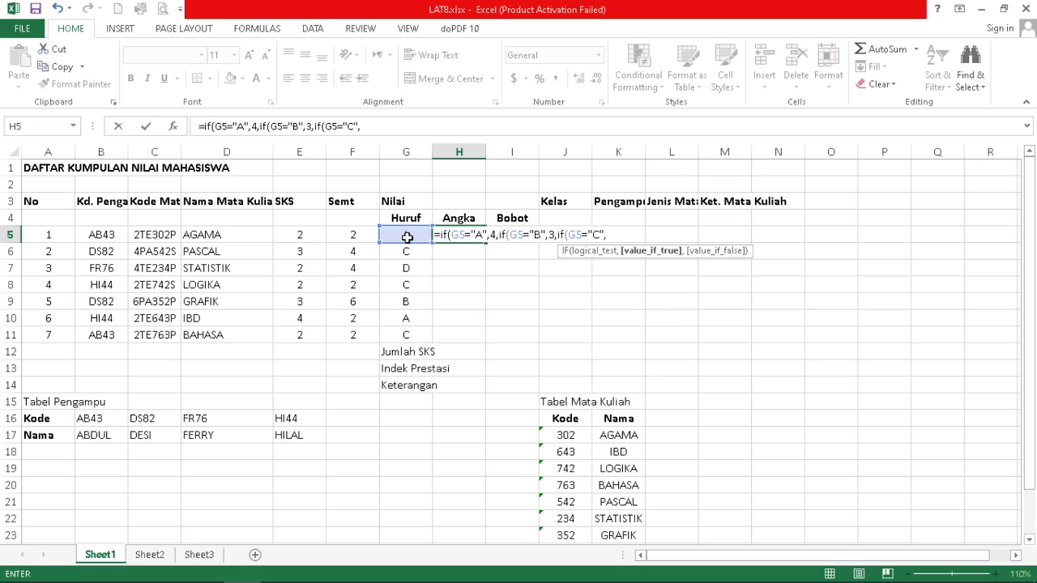
text(2)
text(,if)
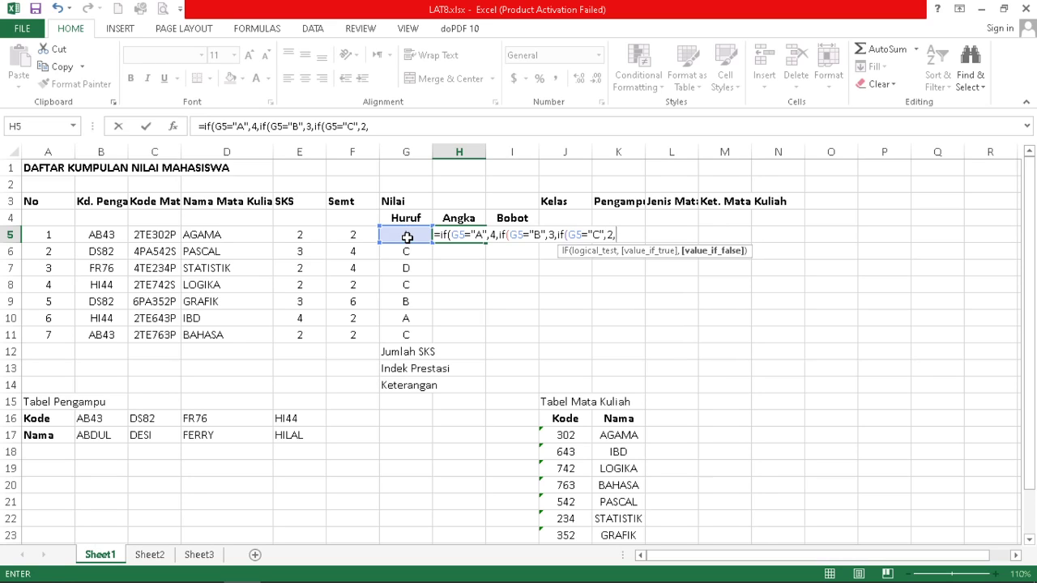
text(()
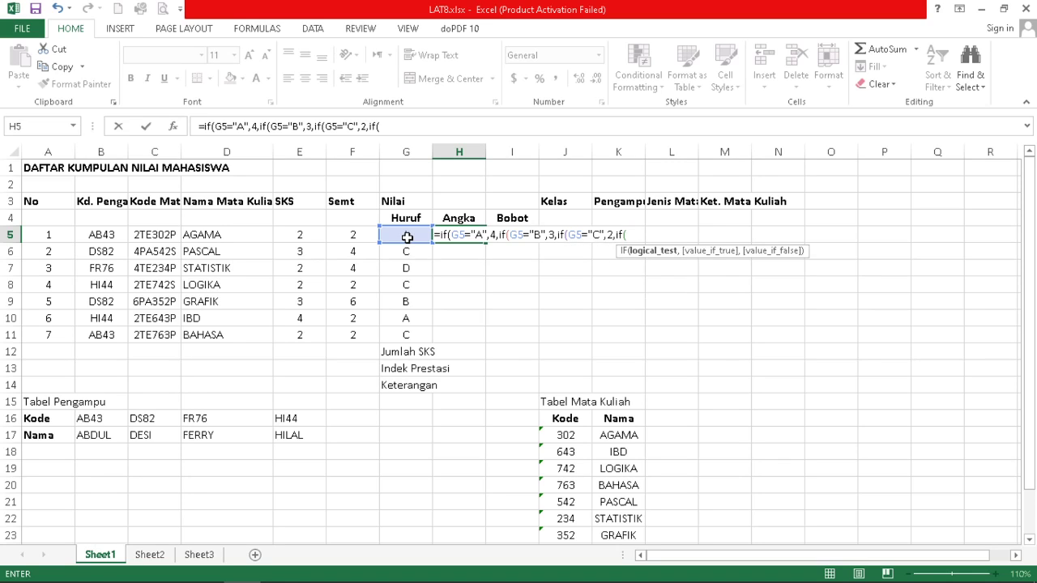
click(407, 237)
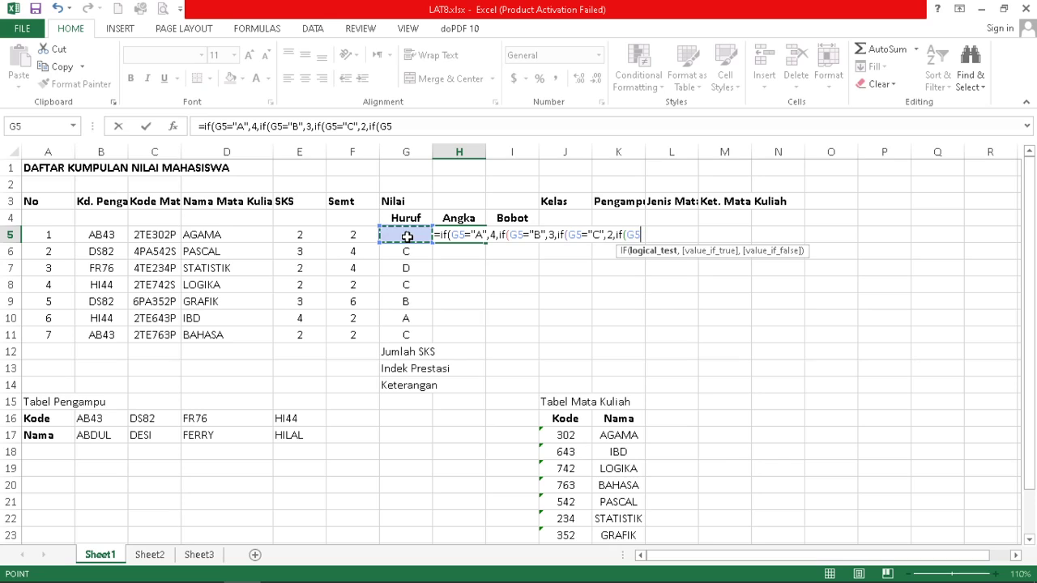
text(="D",)
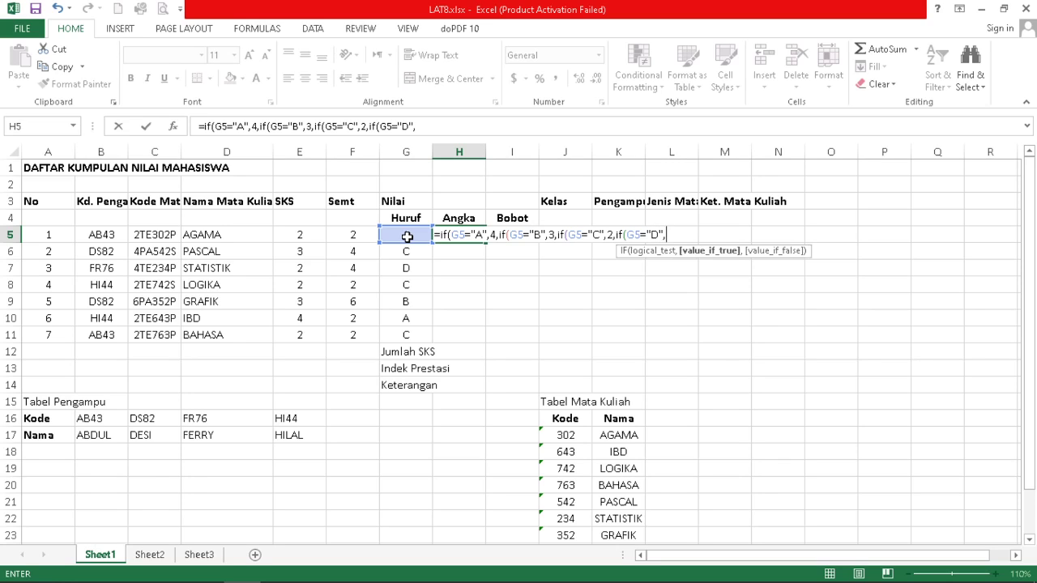
text(1)
text(,)
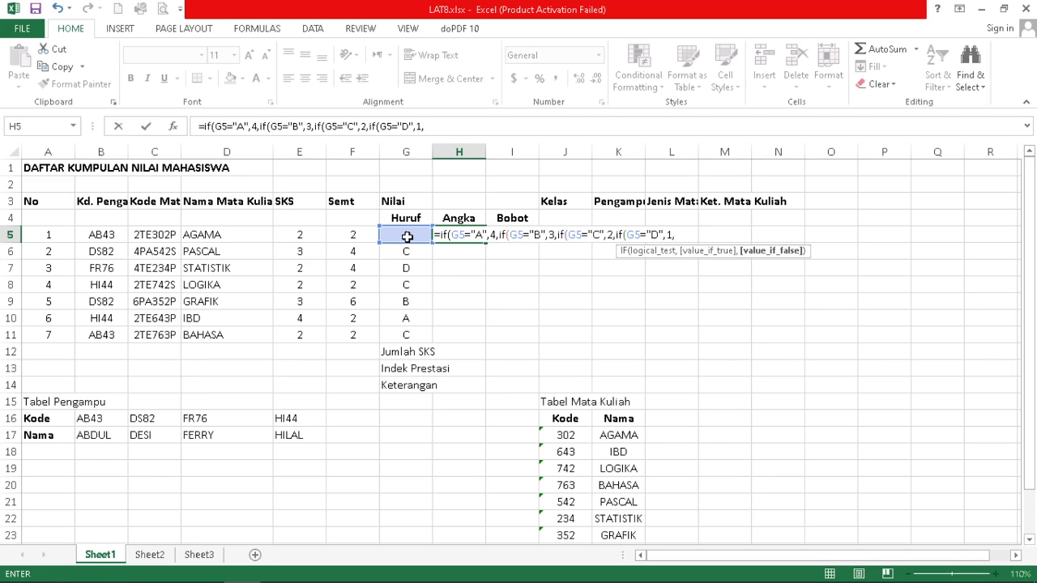
Finish the H5 formula with a final nested IF returning 0 for G5="E", close its parentheses and enter it
text(if()
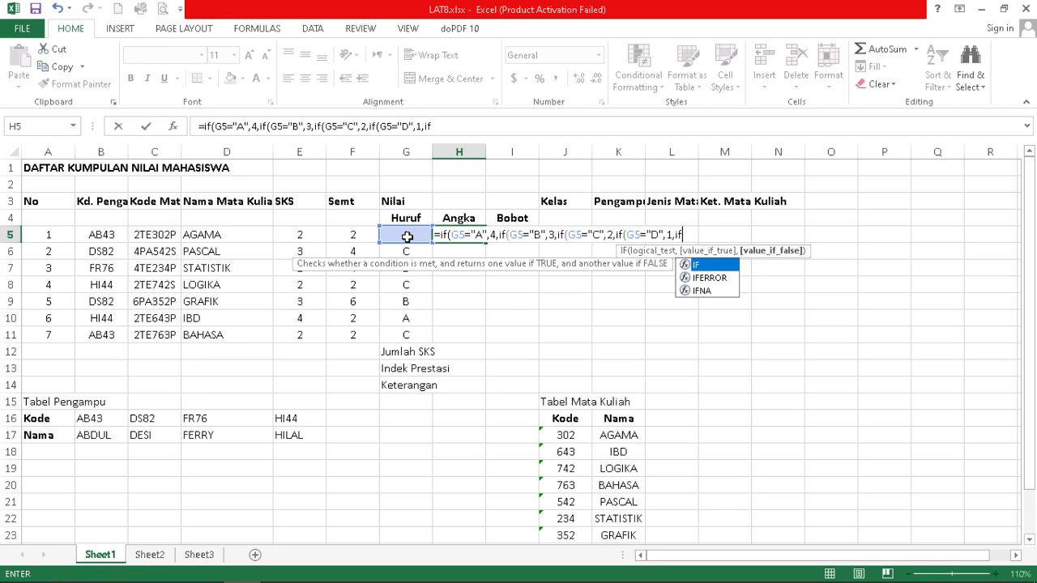
click(407, 236)
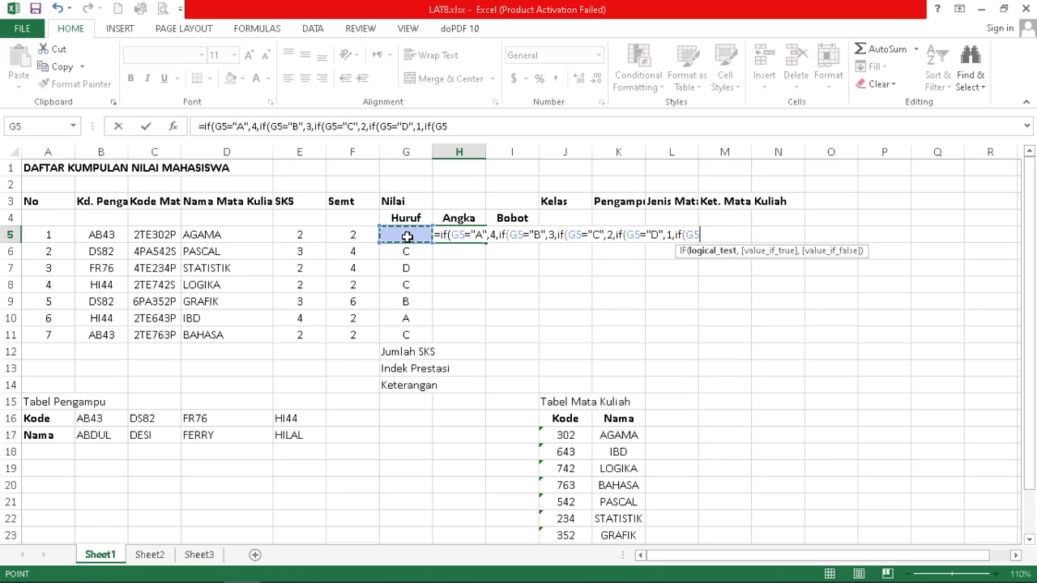
text(")
key(BackSpace)
text(="E",)
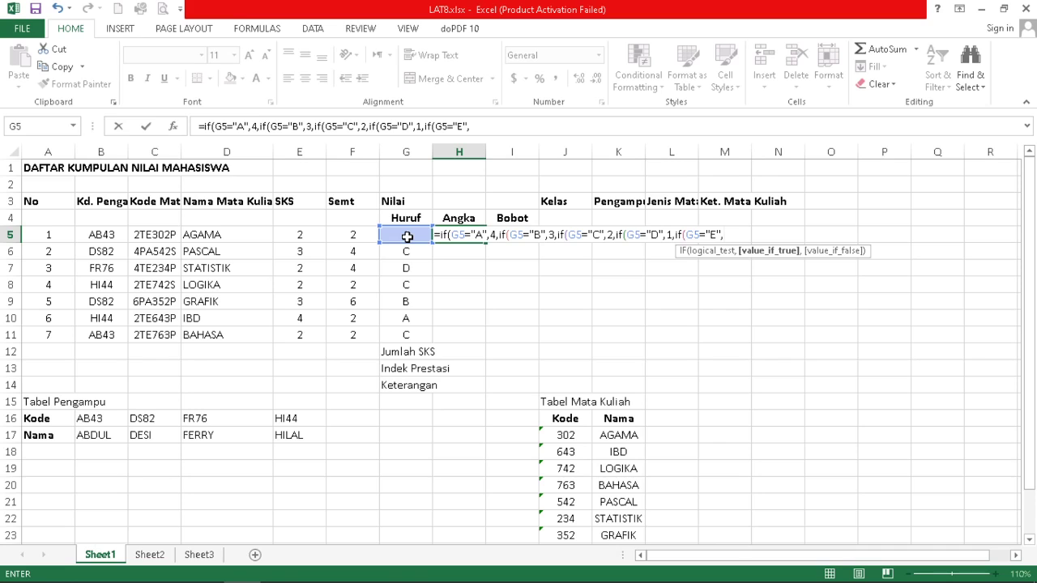
text(0)))
key(Return)
key(Return)
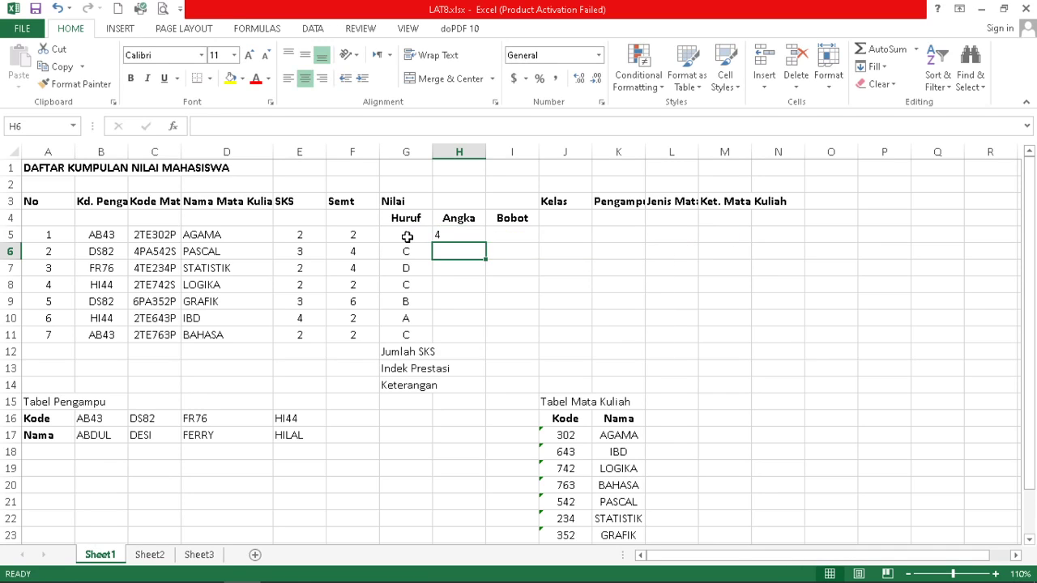
Check the Angka grade conversion rule in 13 Latihan.pdf in Adobe Reader, and return to the LAT8.xlsx workbook in Excel
click(212, 570)
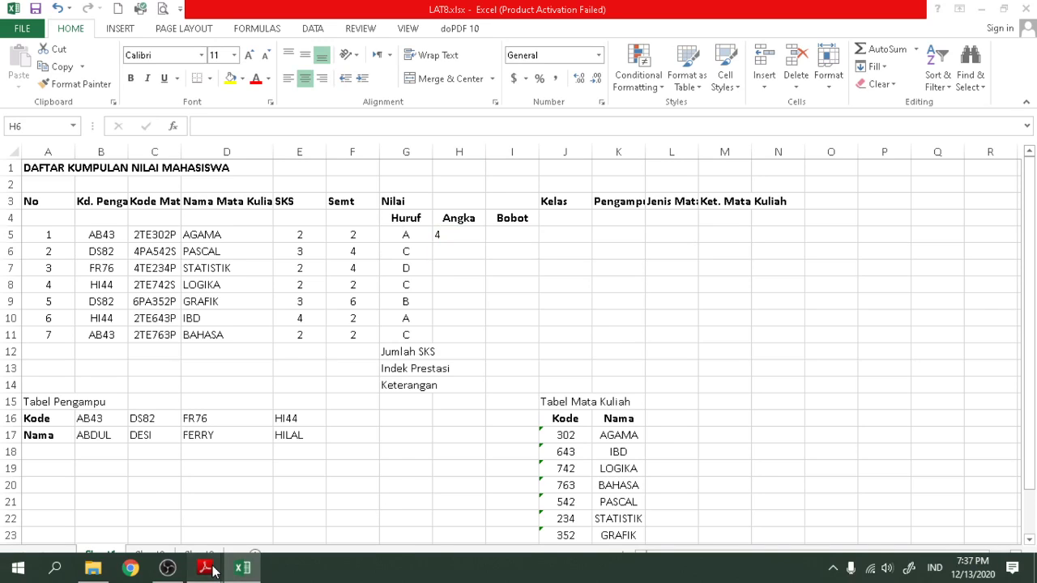
click(175, 533)
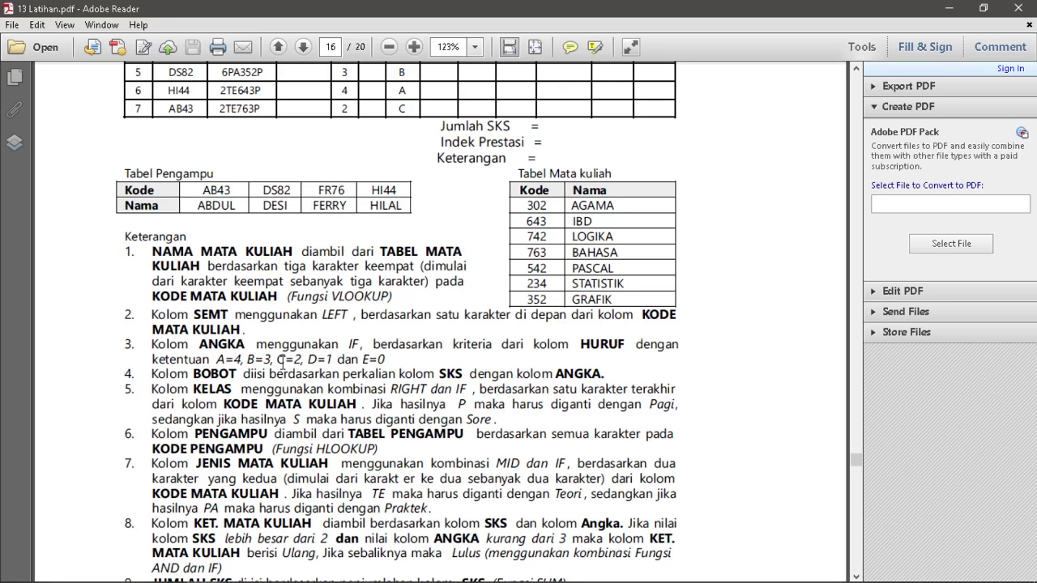
click(247, 571)
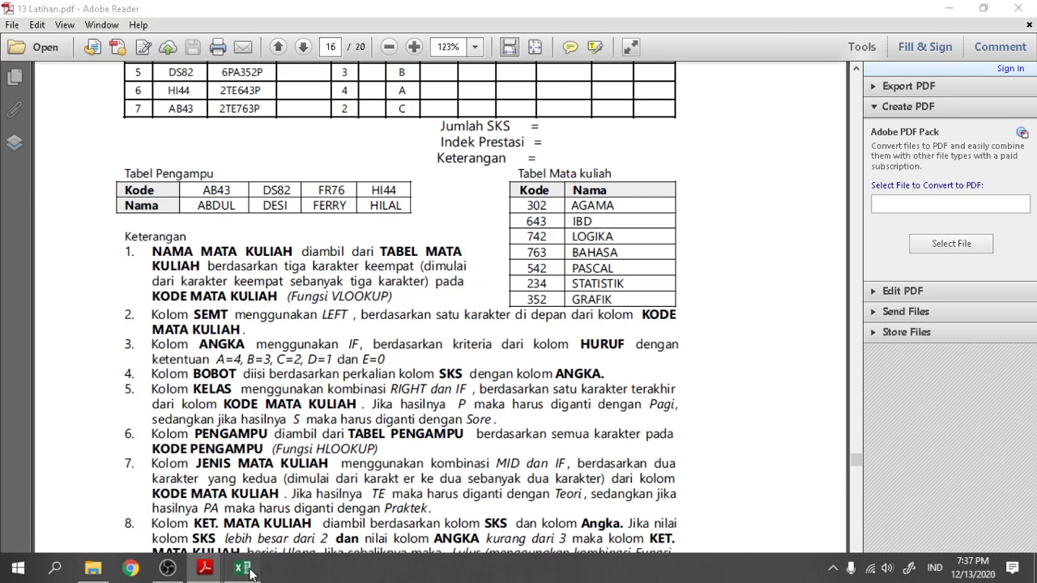
Fill the H5 Angka formula down to H11 and centre the values in H5:H11
click(454, 233)
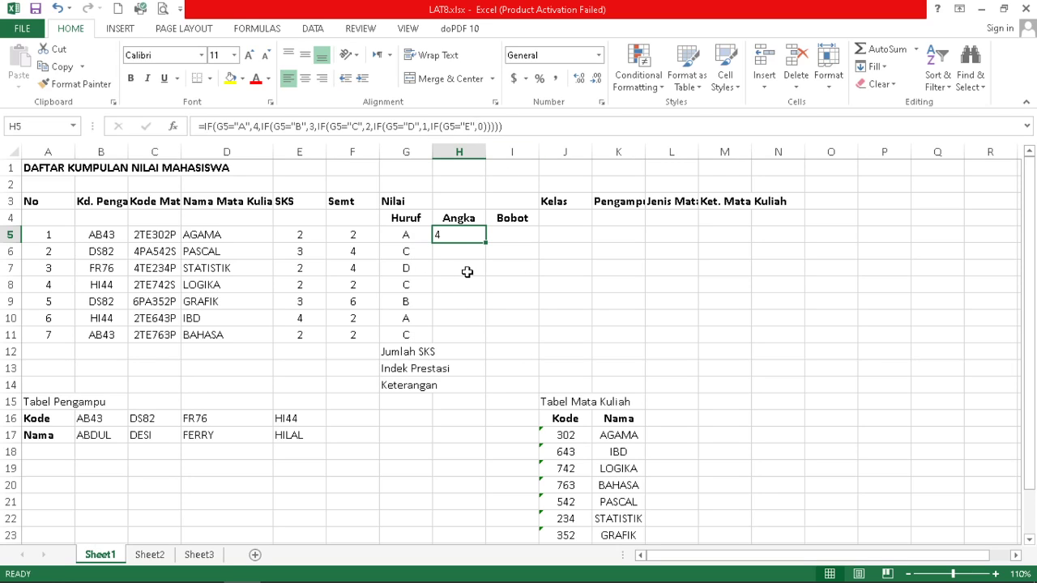
drag(491, 274, 490, 339)
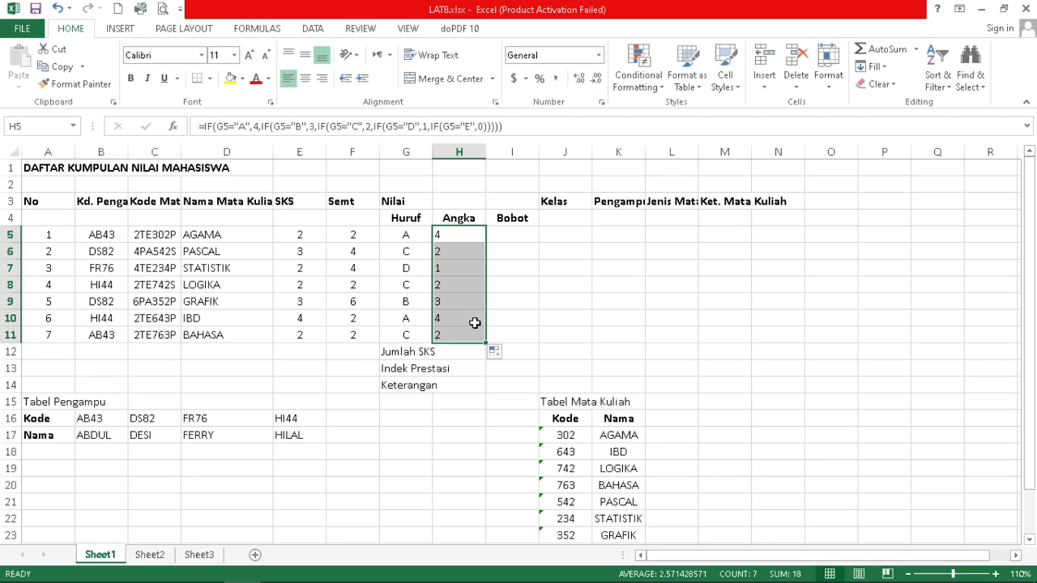
click(306, 79)
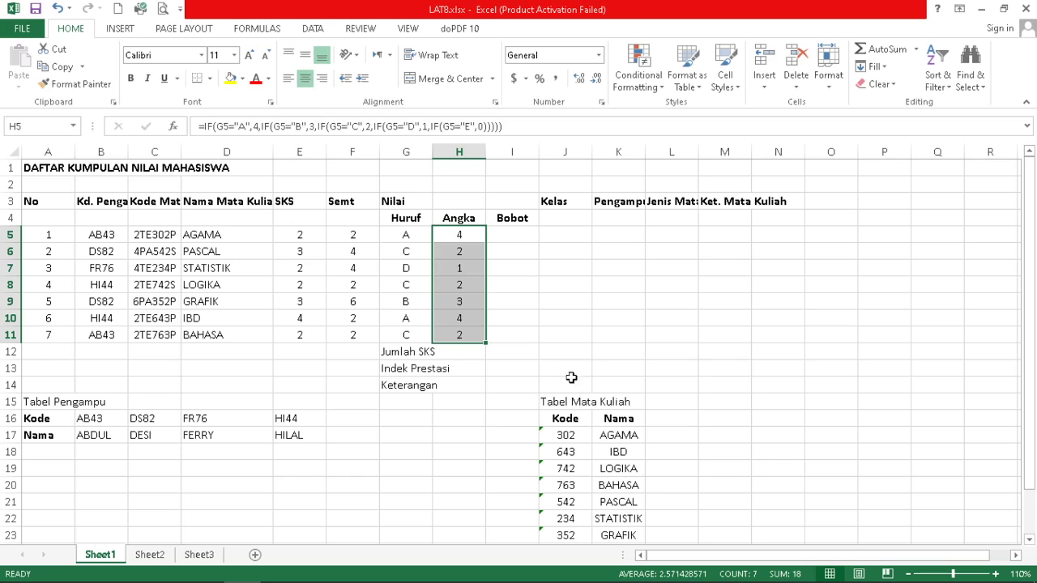
click(683, 332)
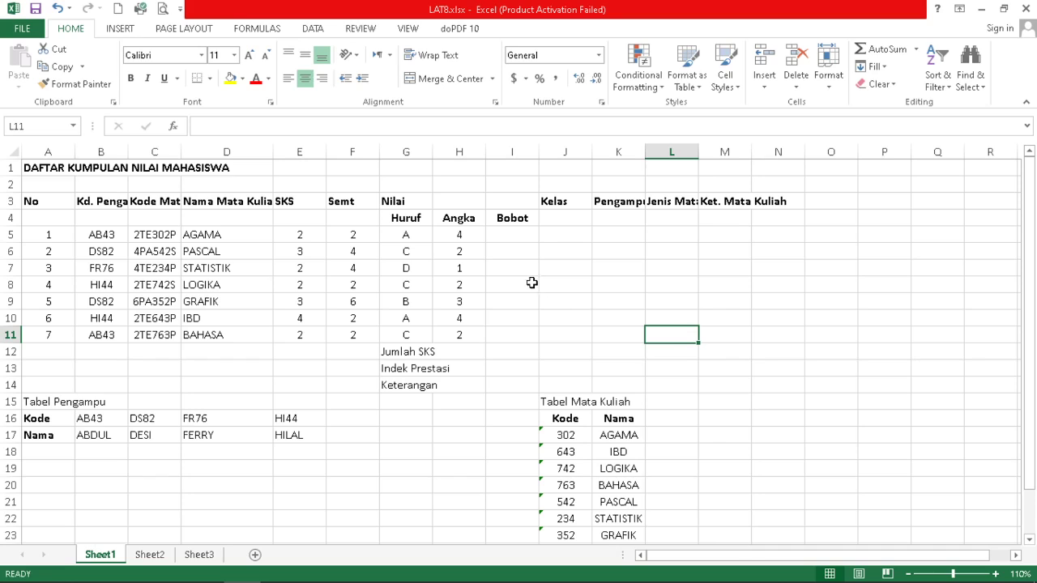
Select I5, read the Bobot column rule in 13 Latihan.pdf in Adobe Reader, and return to the LAT8.xlsx workbook in Excel
click(514, 233)
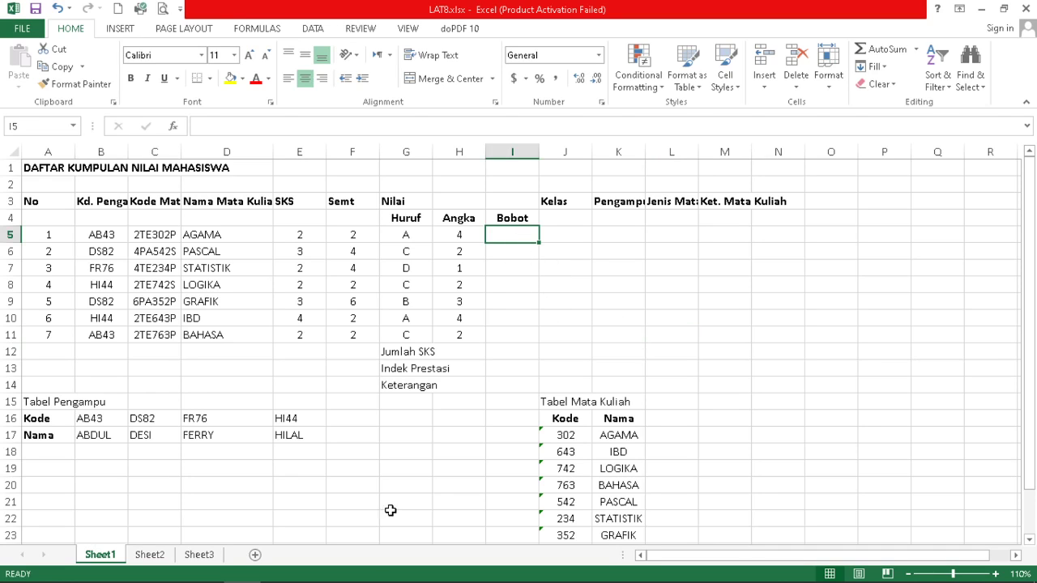
mouse_move(222, 573)
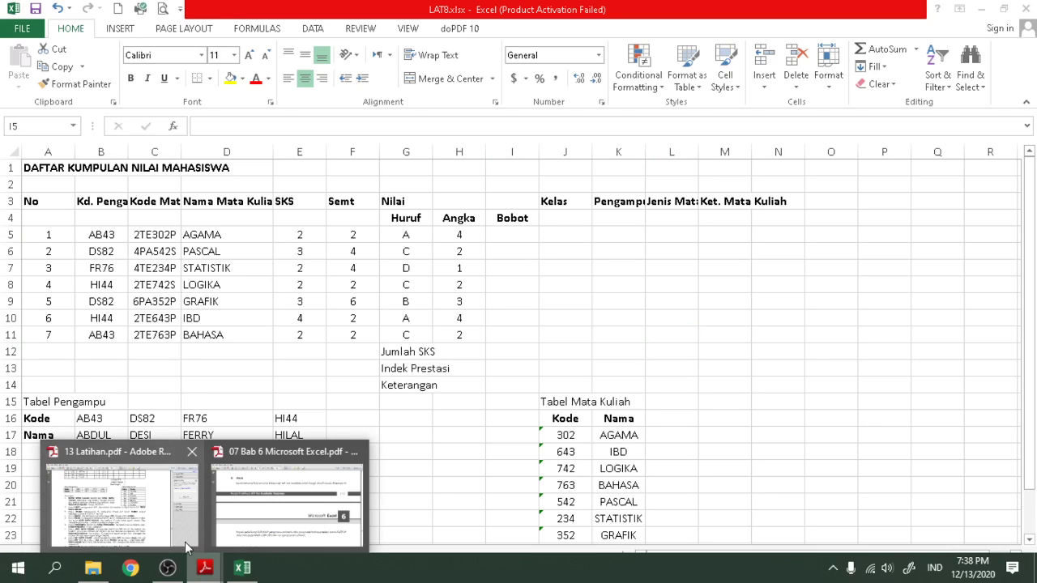
click(158, 515)
scroll(326, 478, down, 1)
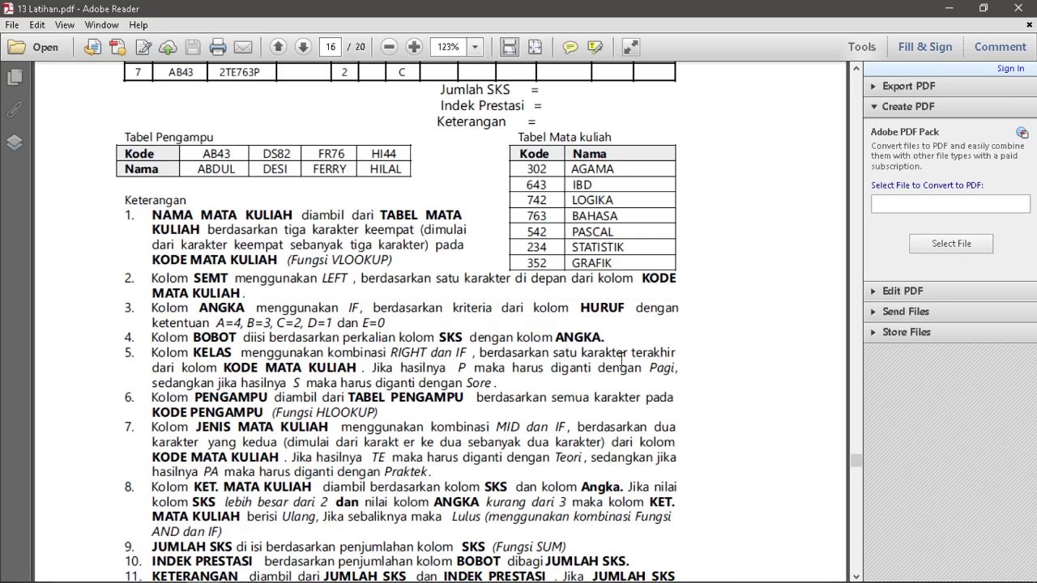
mouse_move(306, 575)
click(242, 570)
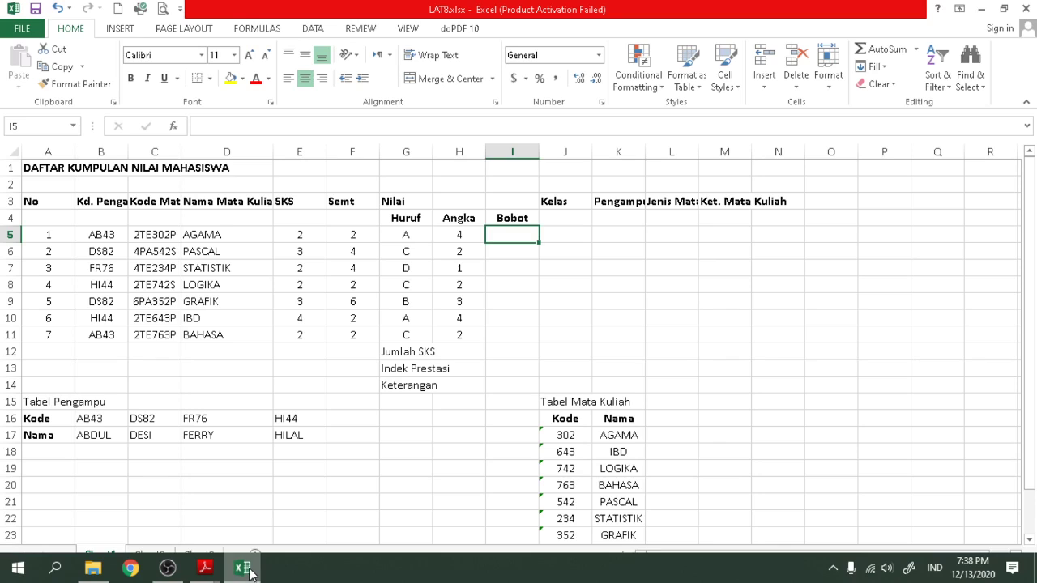
Enter =E5*H5 in I5 and fill it down to I11 for the Bobot column
text(=)
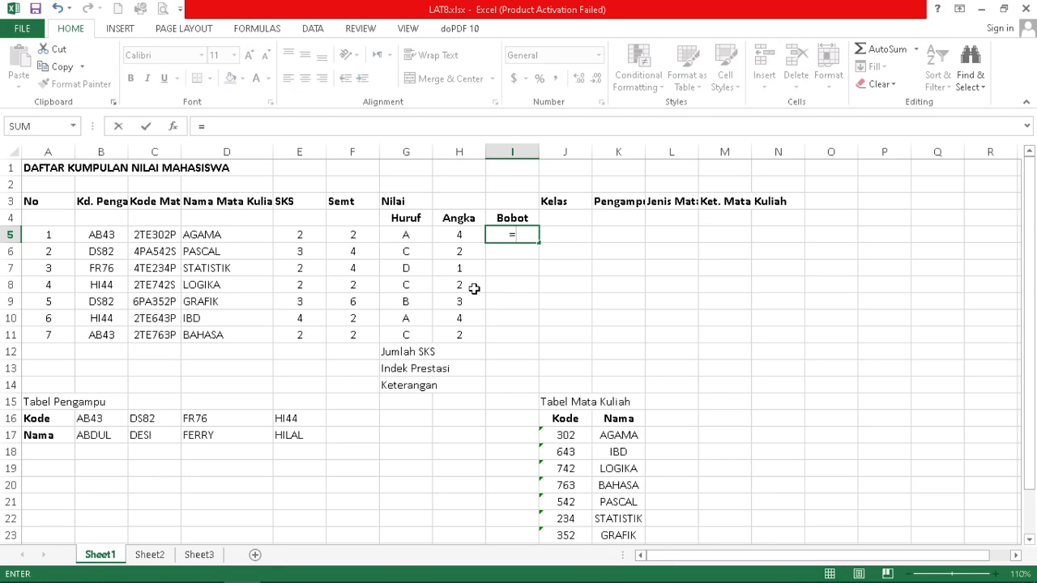
click(301, 235)
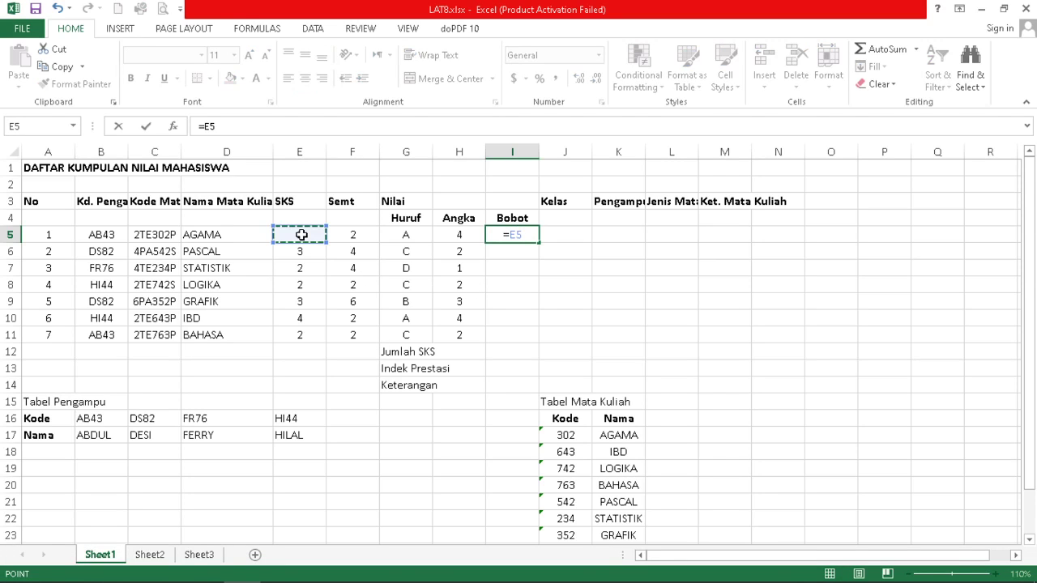
text(*)
click(438, 234)
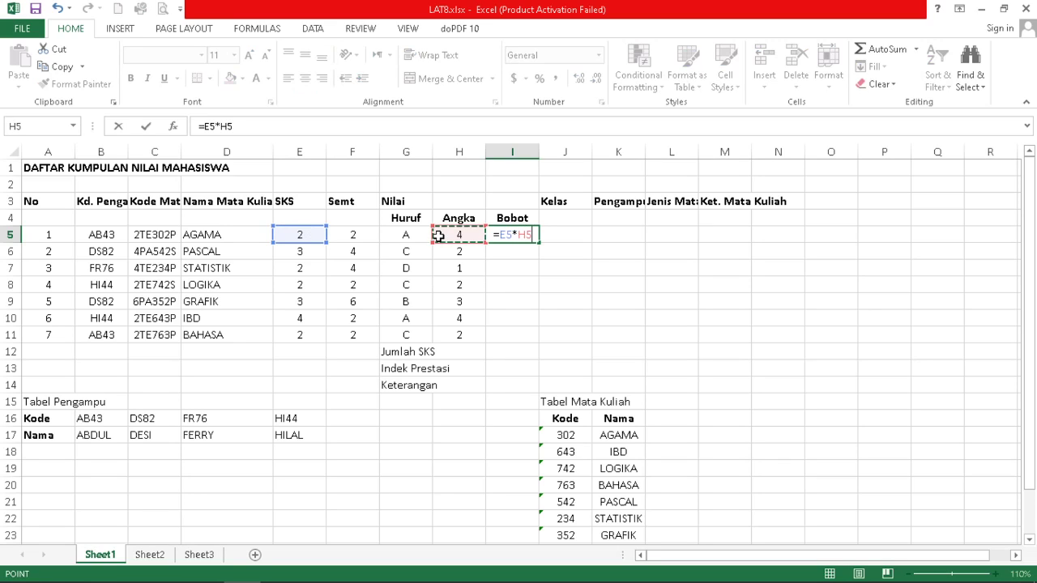
key(Return)
click(513, 233)
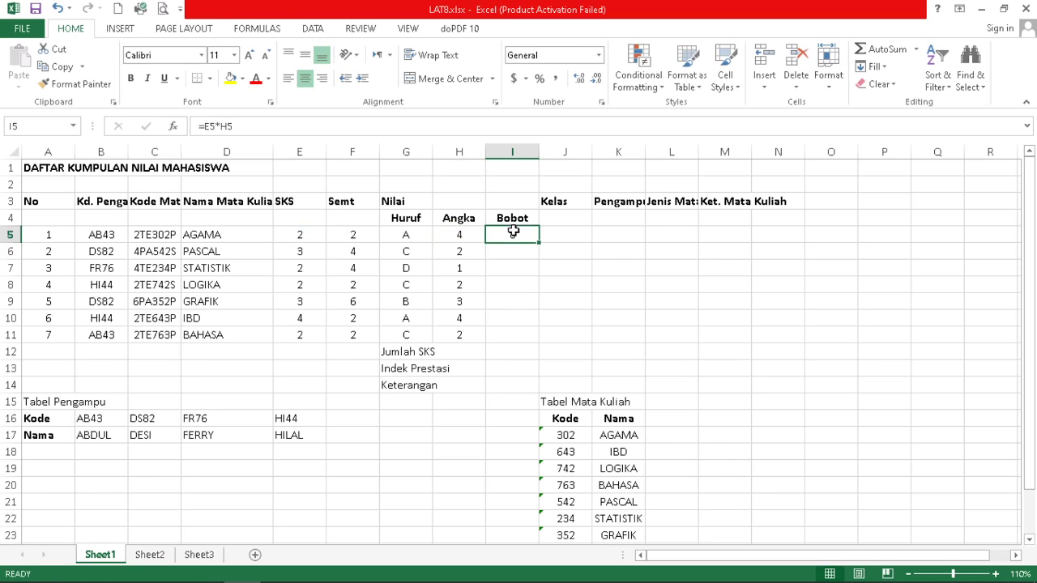
drag(539, 243, 542, 341)
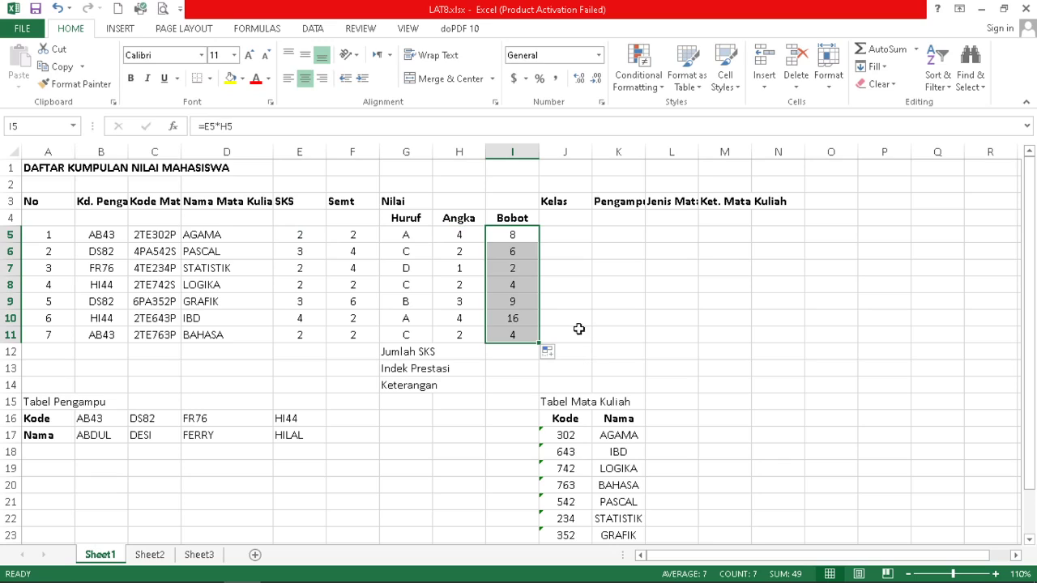
Select J5 and switch to 13 Latihan.pdf in Adobe Reader to review the Kelas column rule against the Kode Mata Kuliah values
click(566, 233)
mouse_move(243, 579)
mouse_move(204, 573)
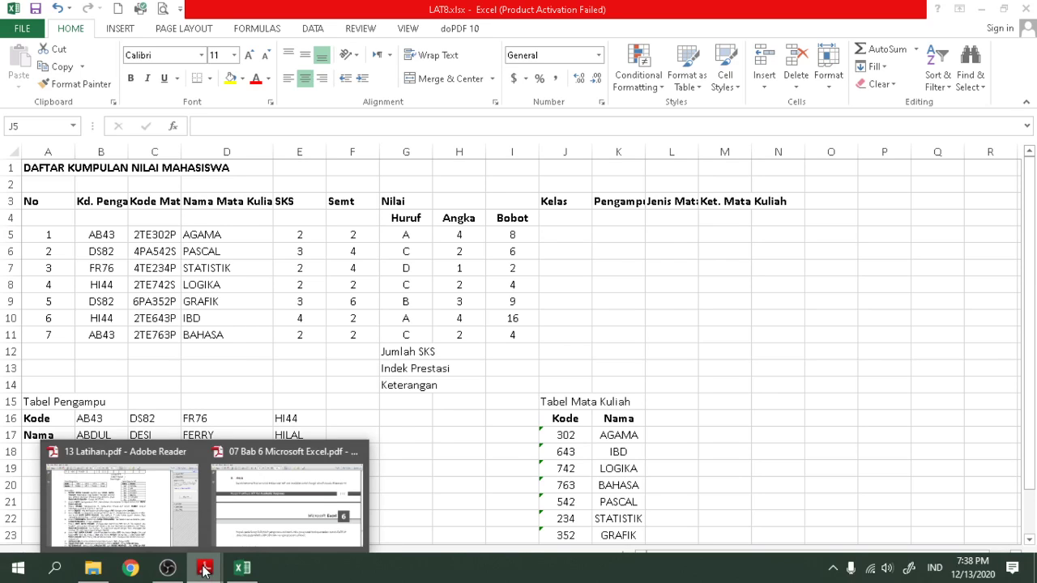
click(146, 494)
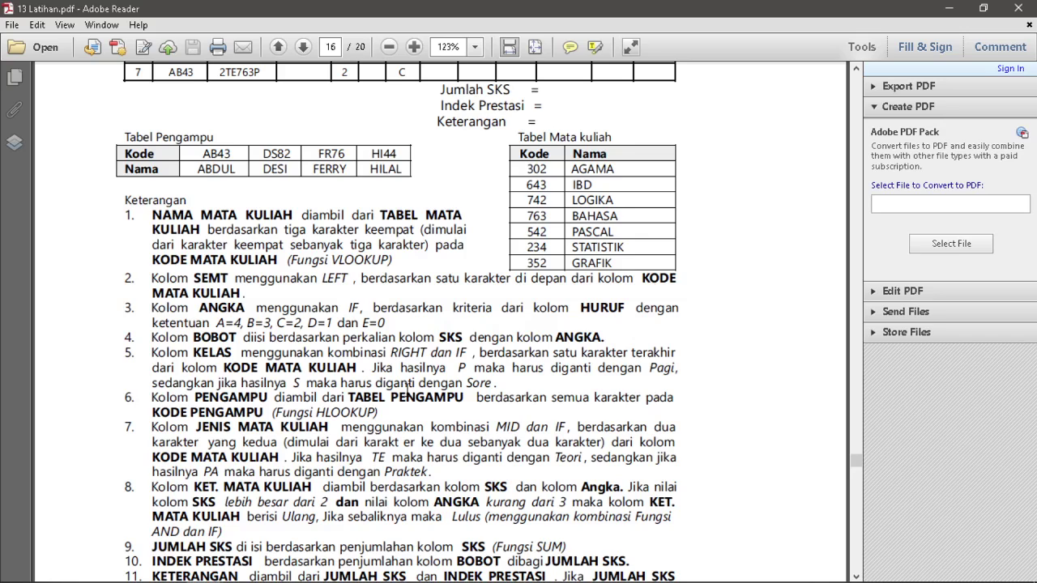
scroll(406, 370, up, 3)
scroll(406, 371, up, 3)
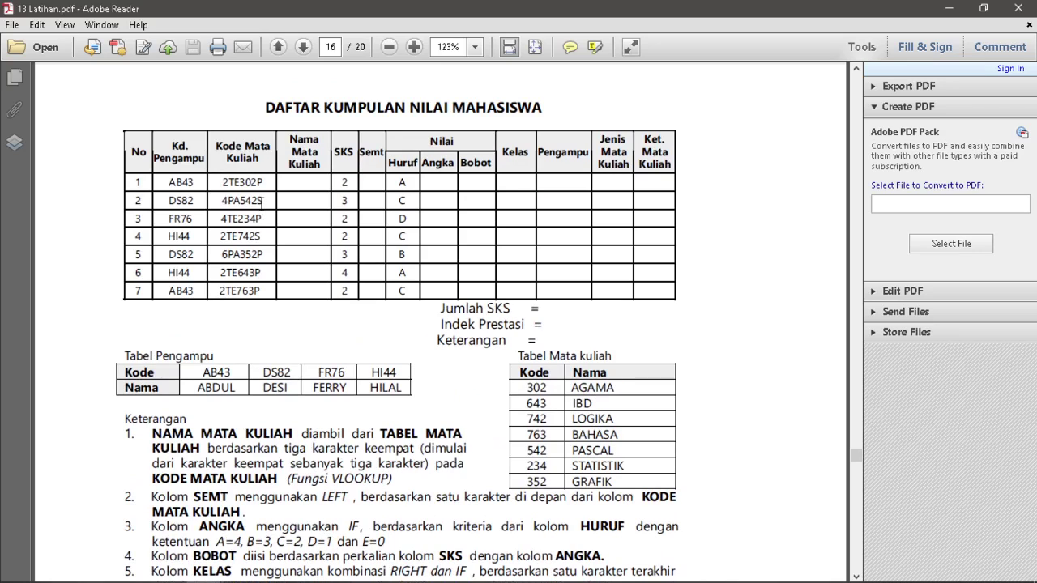
scroll(281, 312, down, 3)
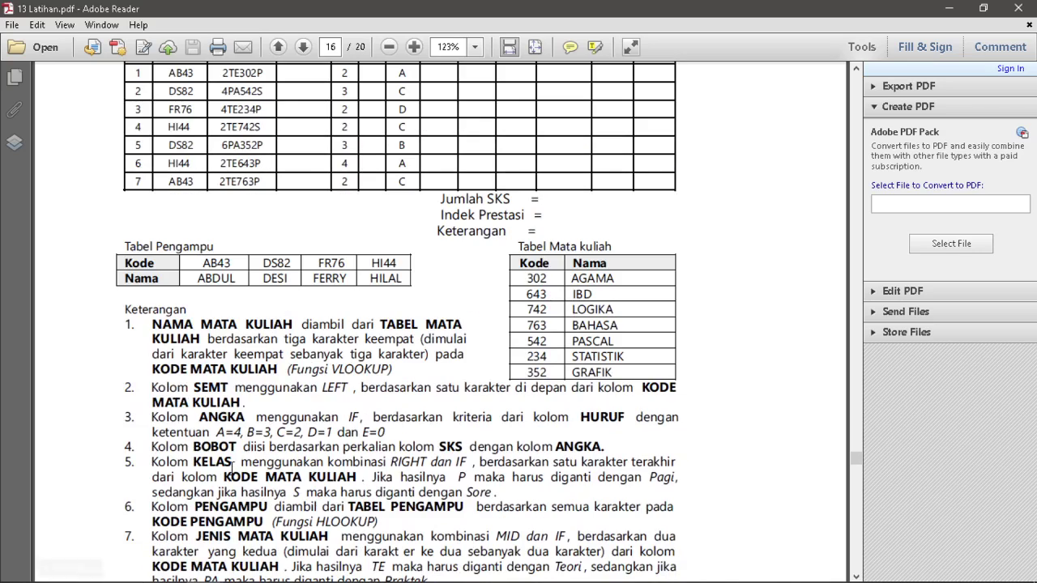
scroll(256, 425, up, 3)
scroll(378, 391, down, 4)
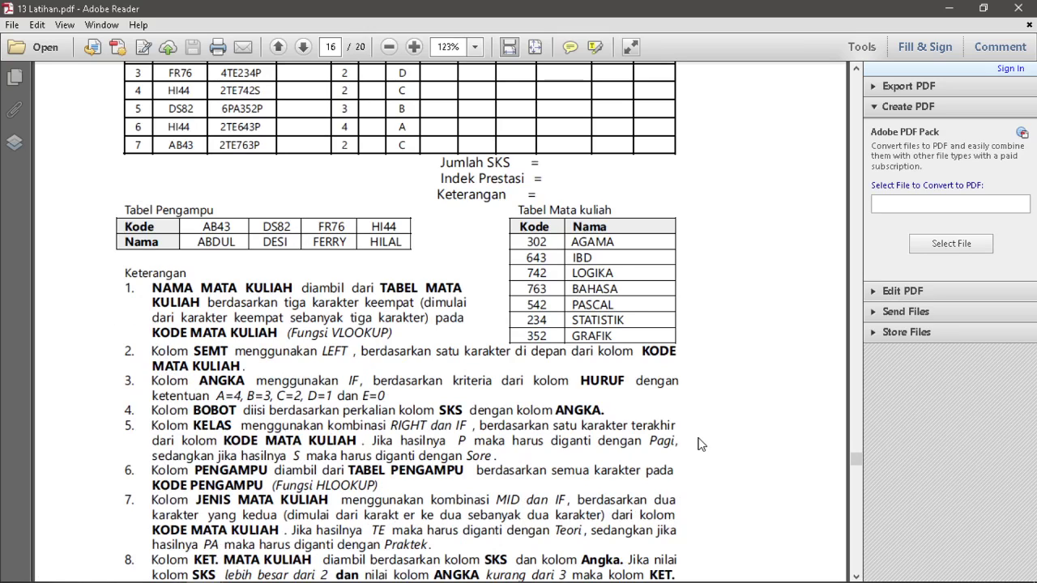
Compare the Kode Mata Kuliah endings with the Kelas rule in 13 Latihan.pdf, and return to the LAT8.xlsx workbook in Excel
scroll(298, 431, up, 3)
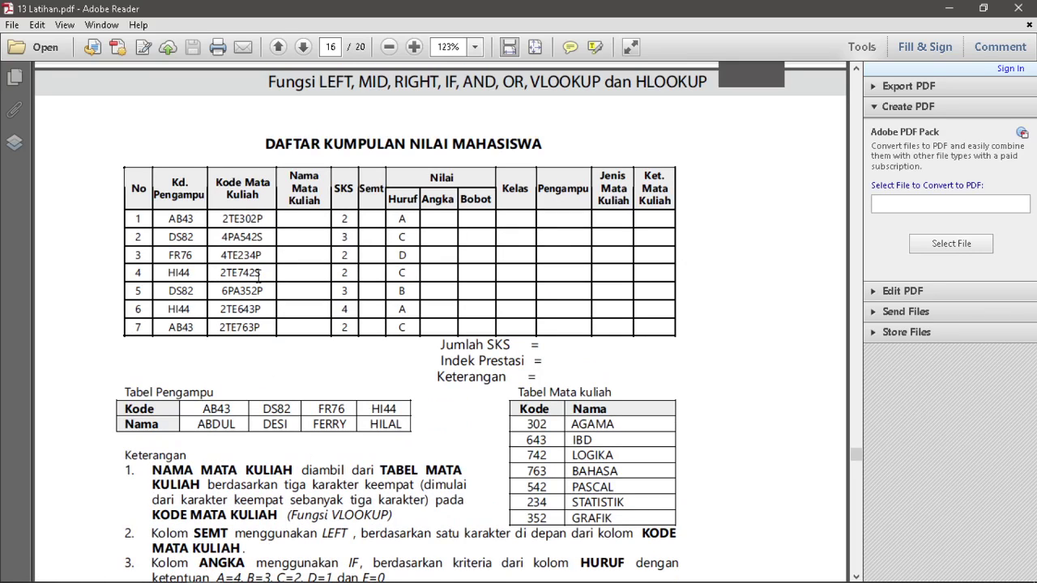
scroll(334, 368, down, 2)
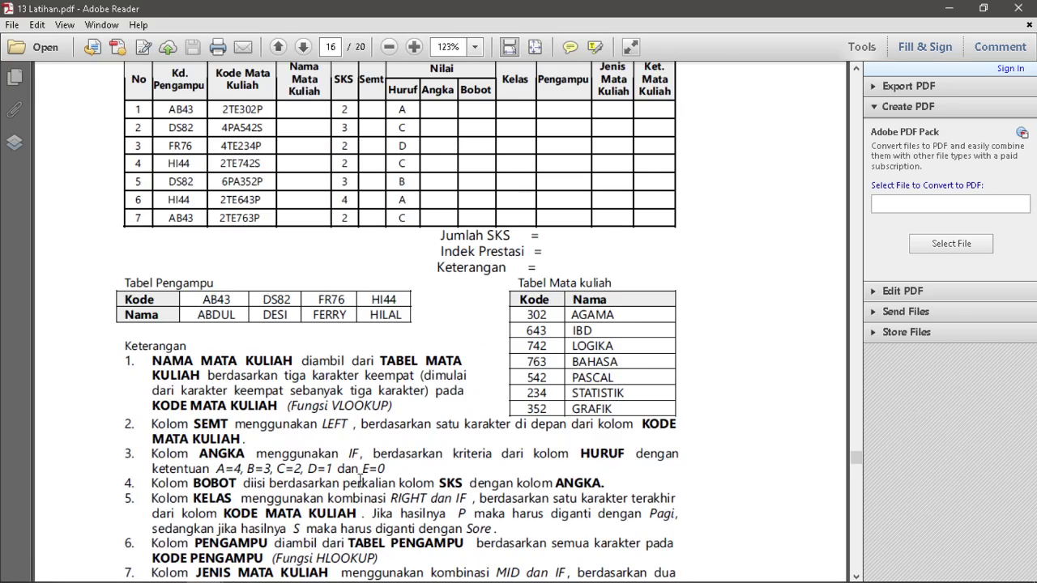
scroll(360, 481, down, 1)
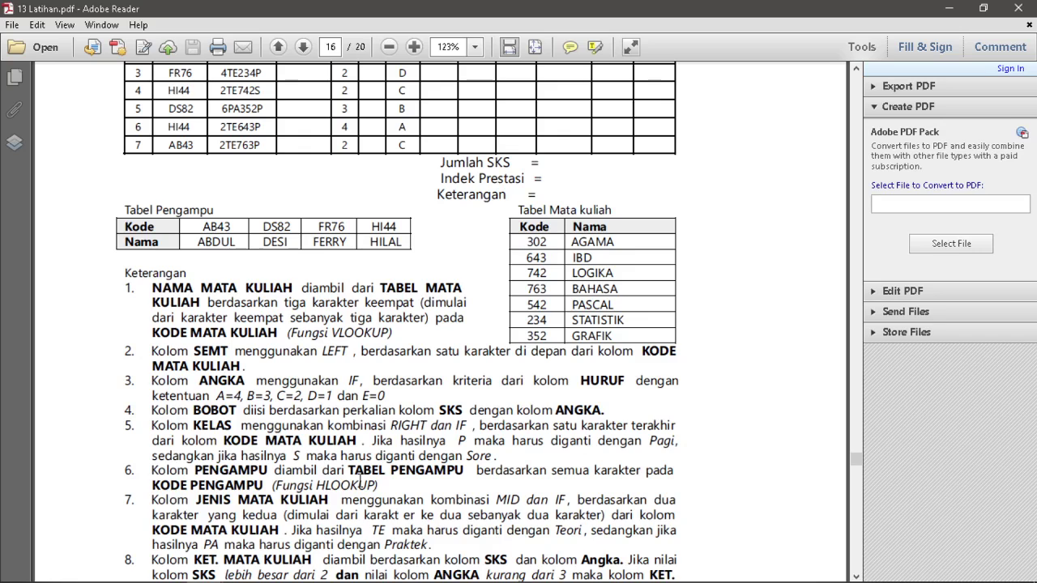
mouse_move(325, 582)
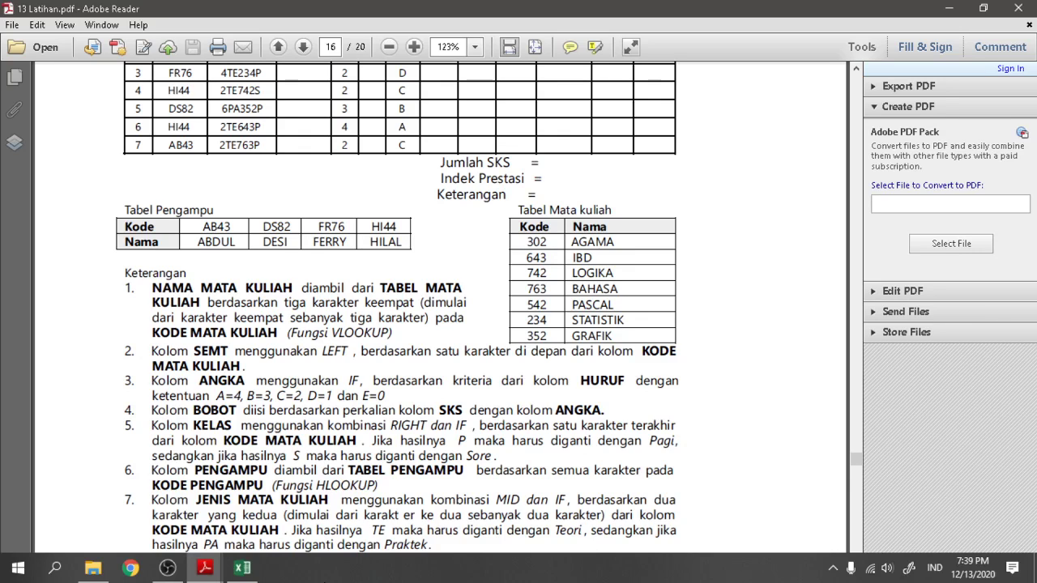
click(242, 568)
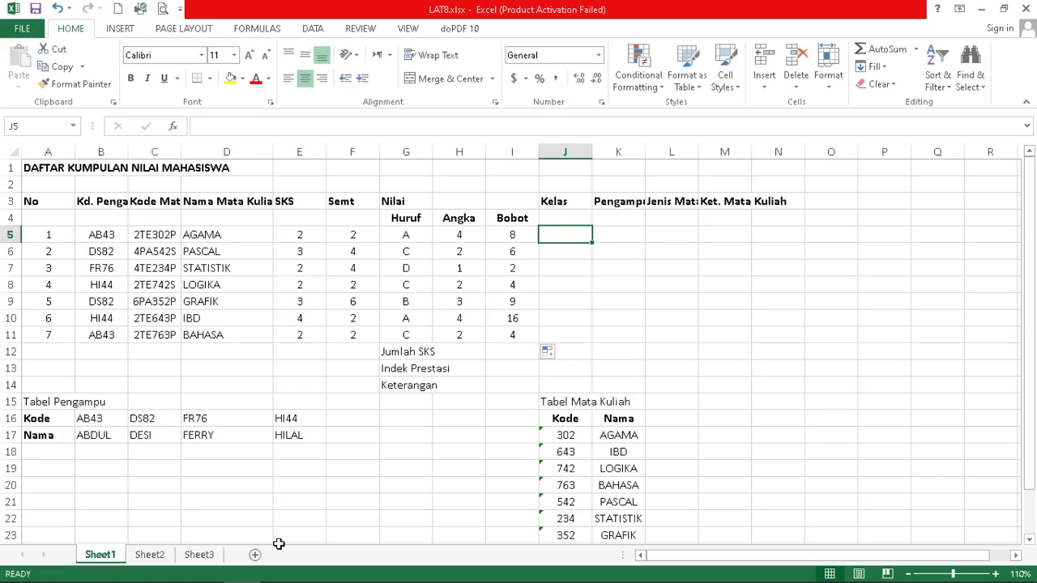
Begin the Kelas formula in J5 with =if(right(C5,1) to extract the last character of the Kode Mata Kuliah
text(=)
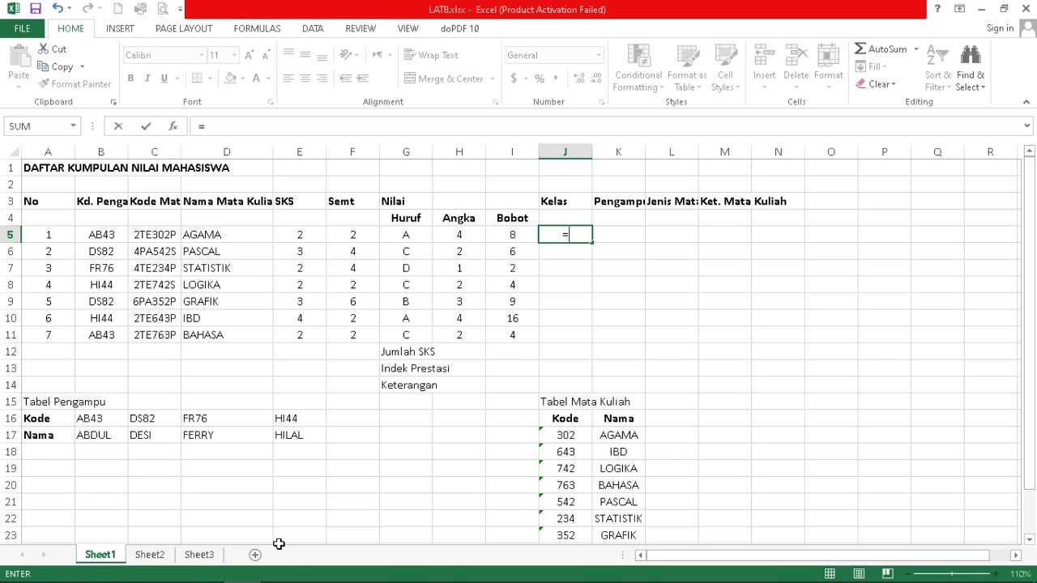
text(if)
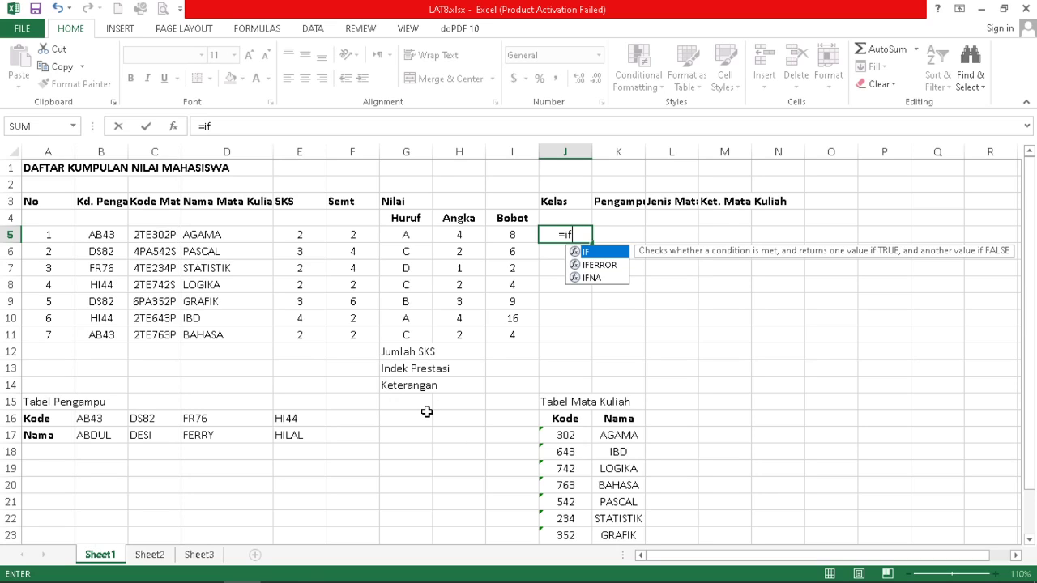
text(()
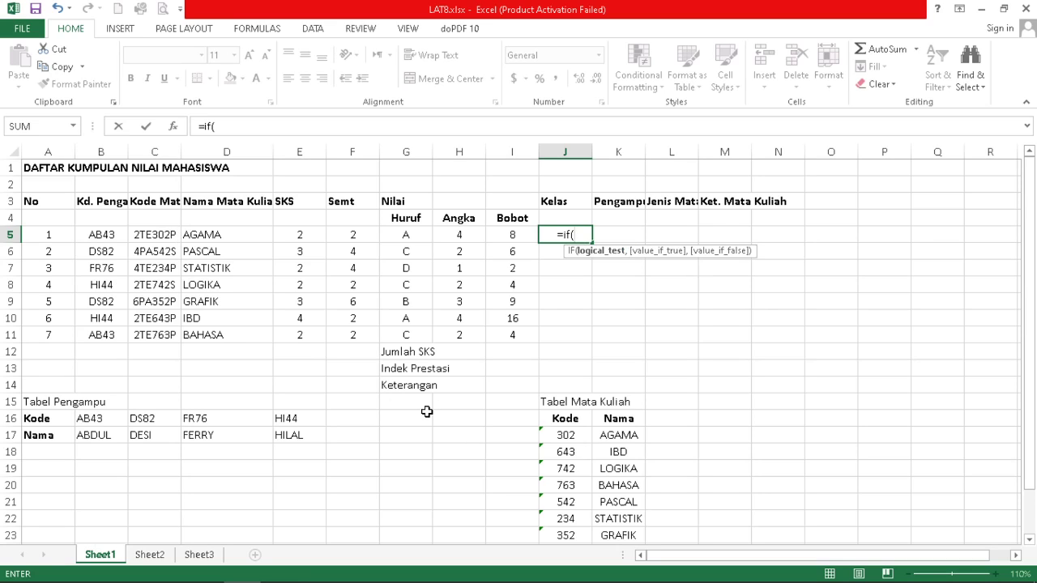
text(rig)
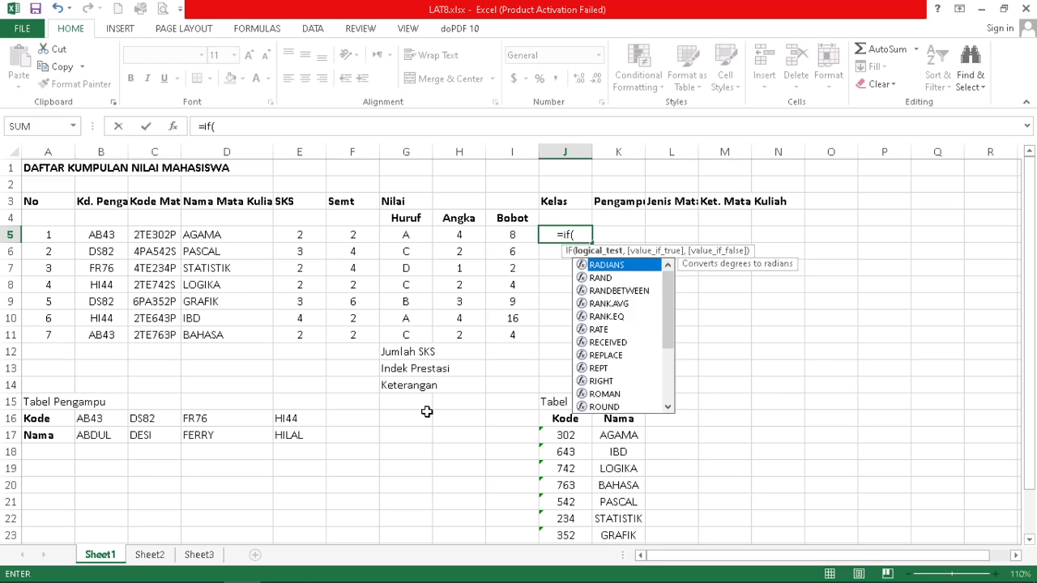
text(ht)
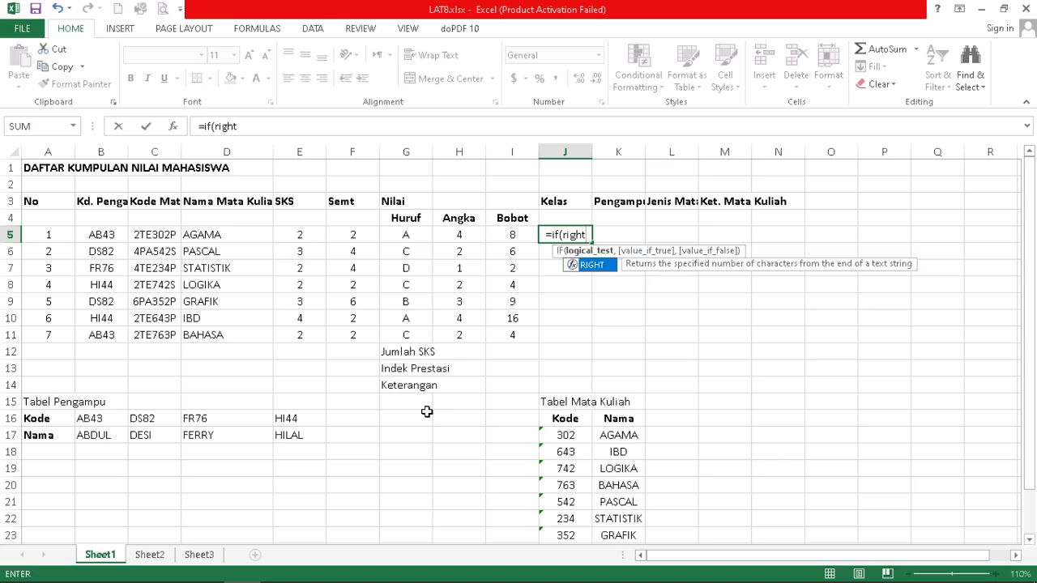
text(()
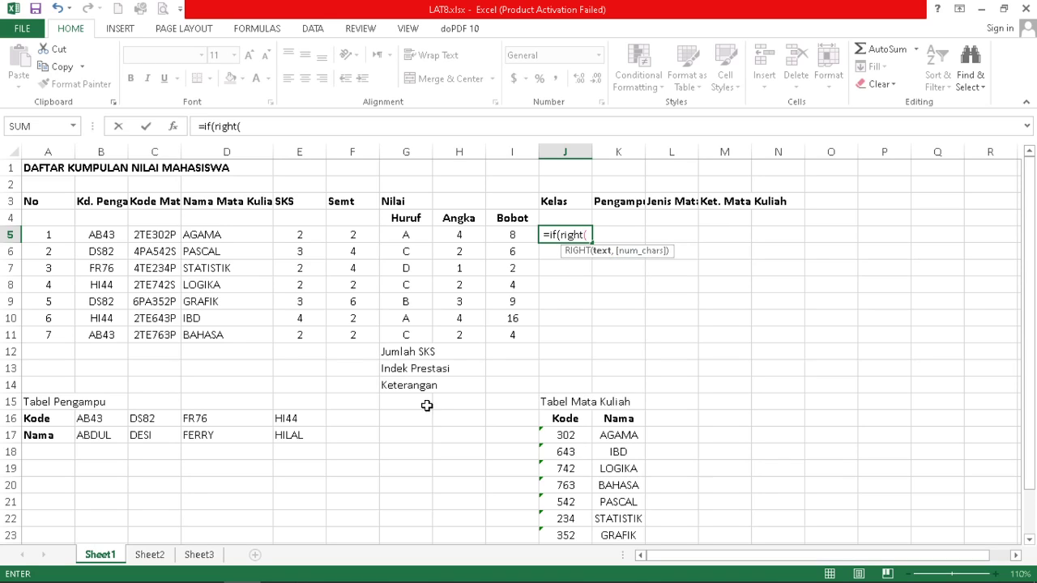
click(161, 233)
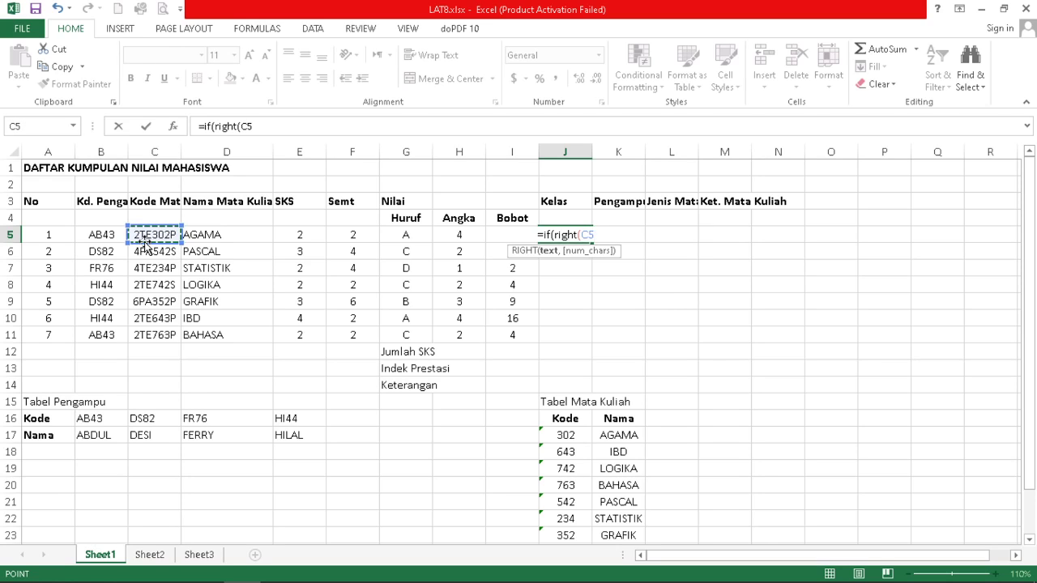
text(,)
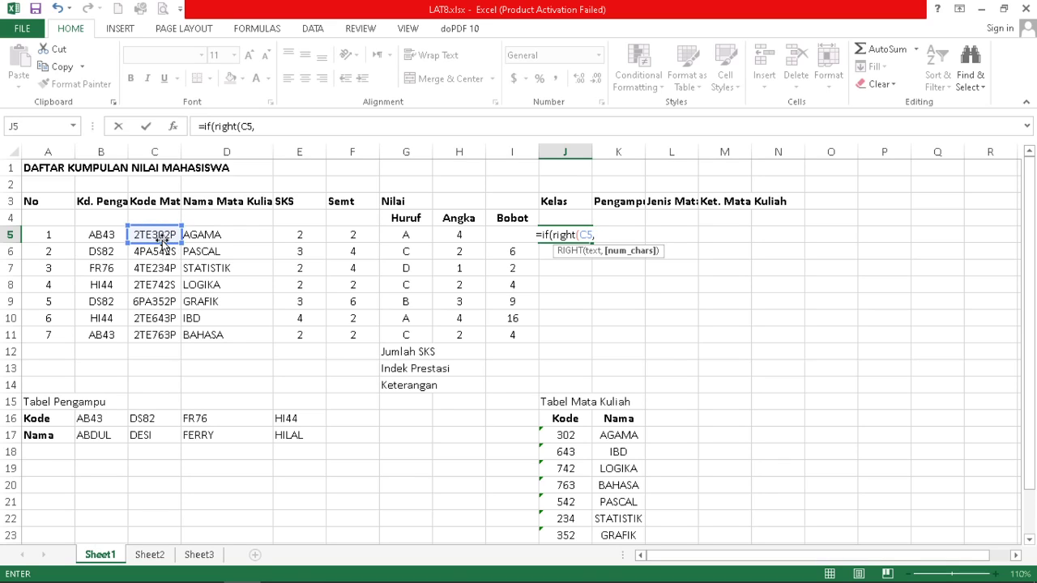
text(1)
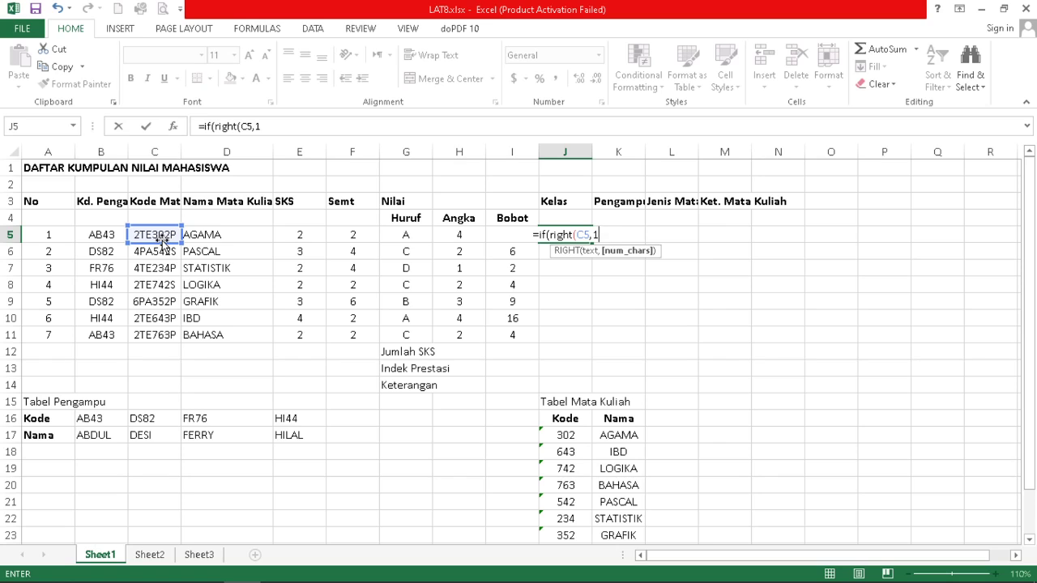
text())
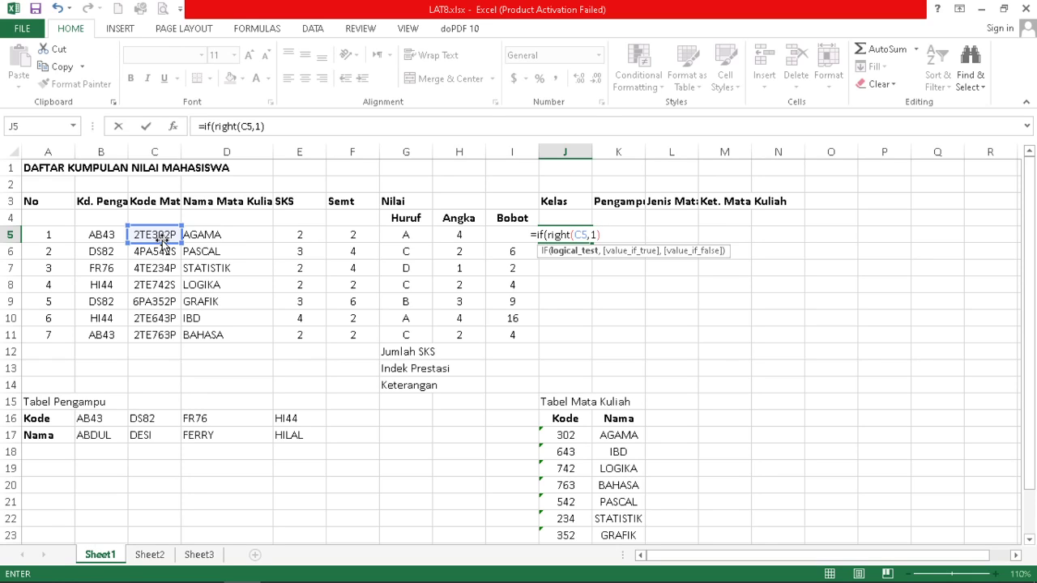
Continue the J5 formula with ,="P","Pagi", as the P comparison and its Pagi result
text(,)
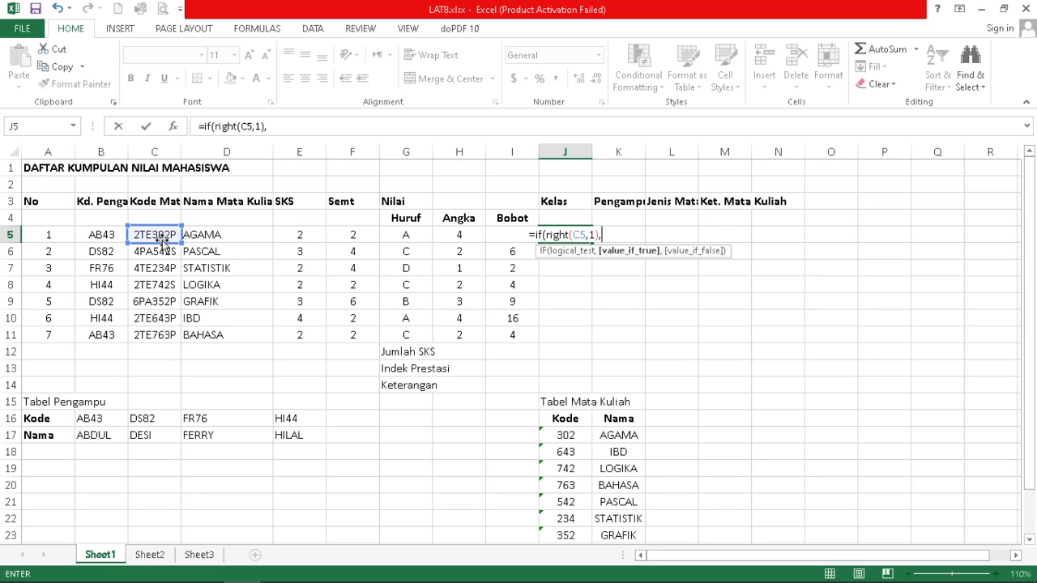
text(="P)
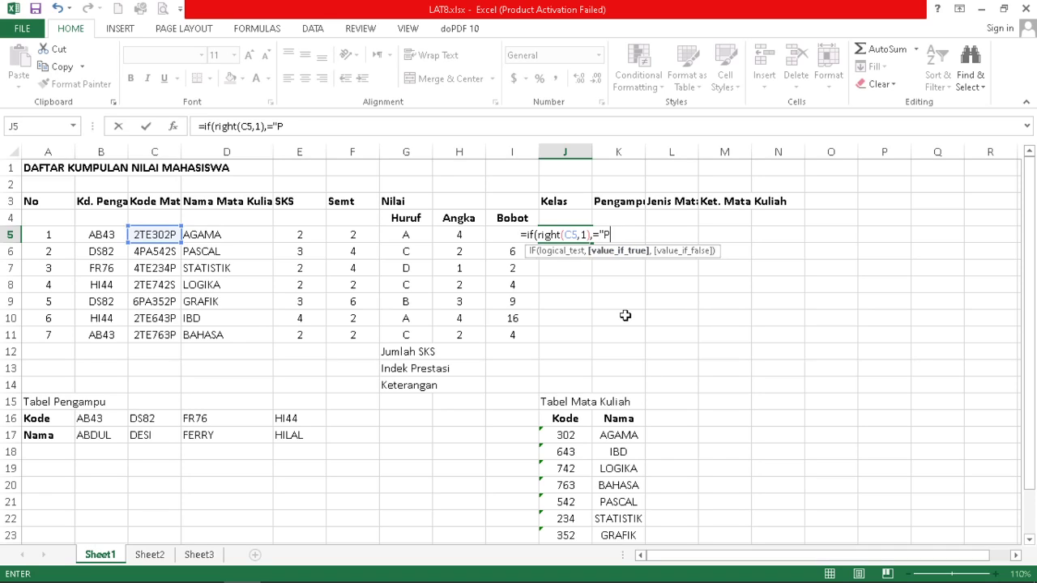
text(")
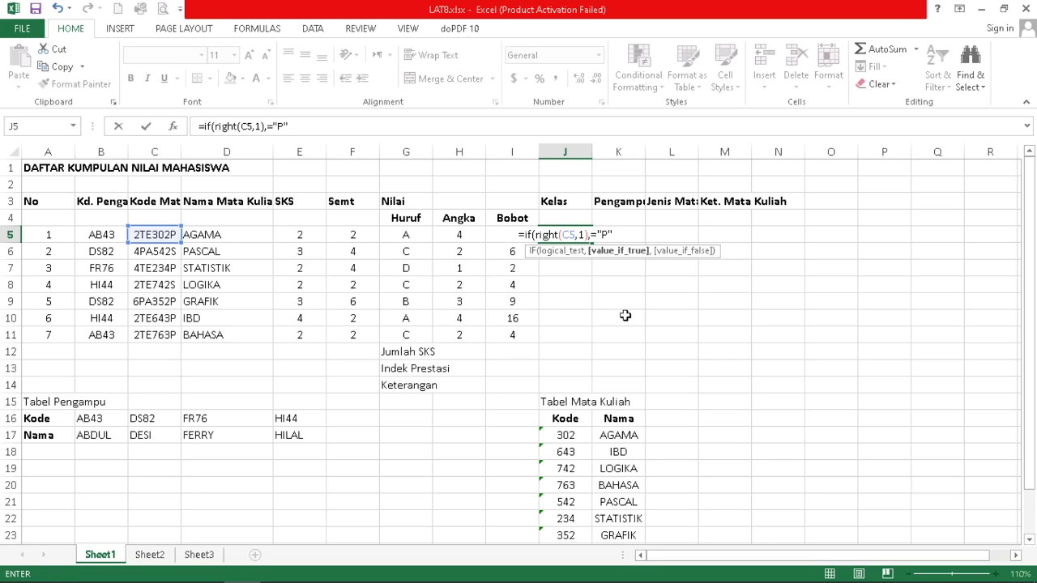
text(,)
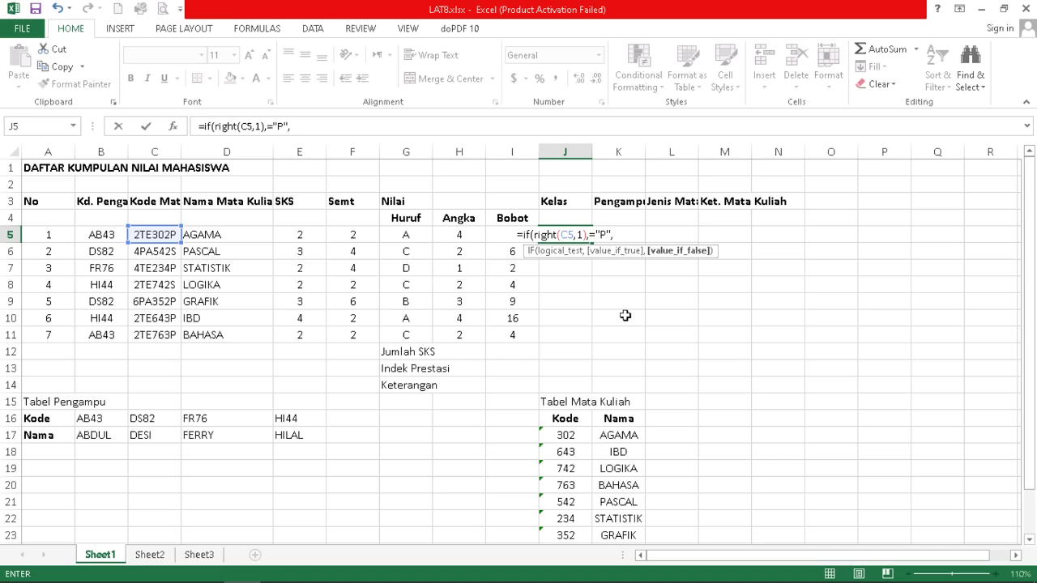
text(")
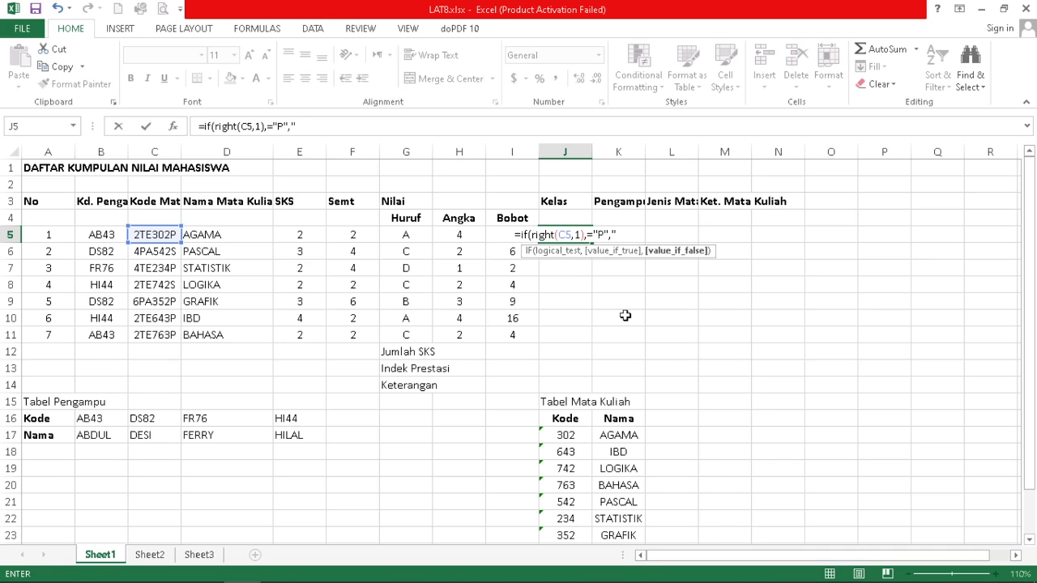
text(Pa)
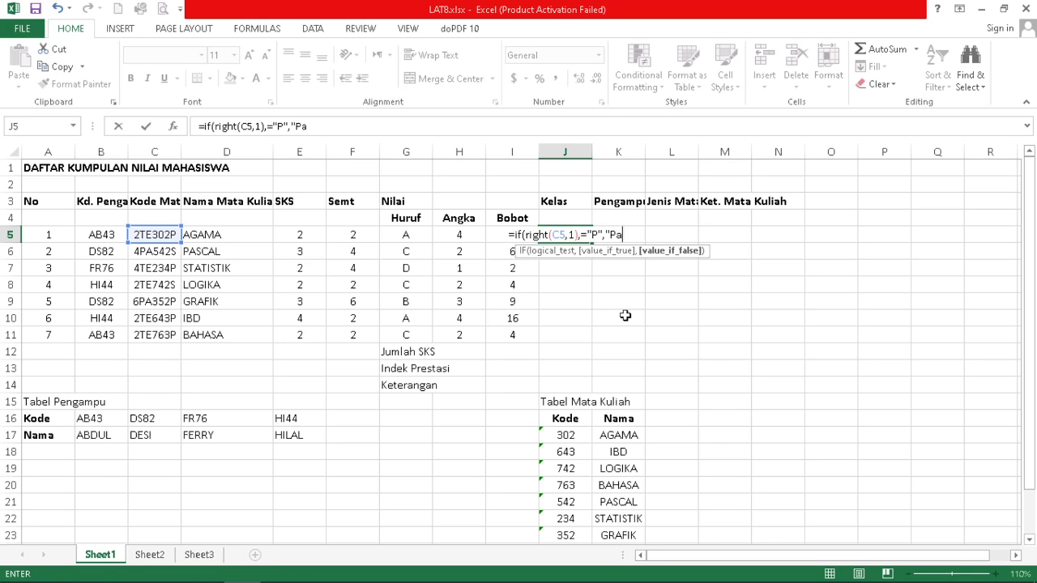
text(gi")
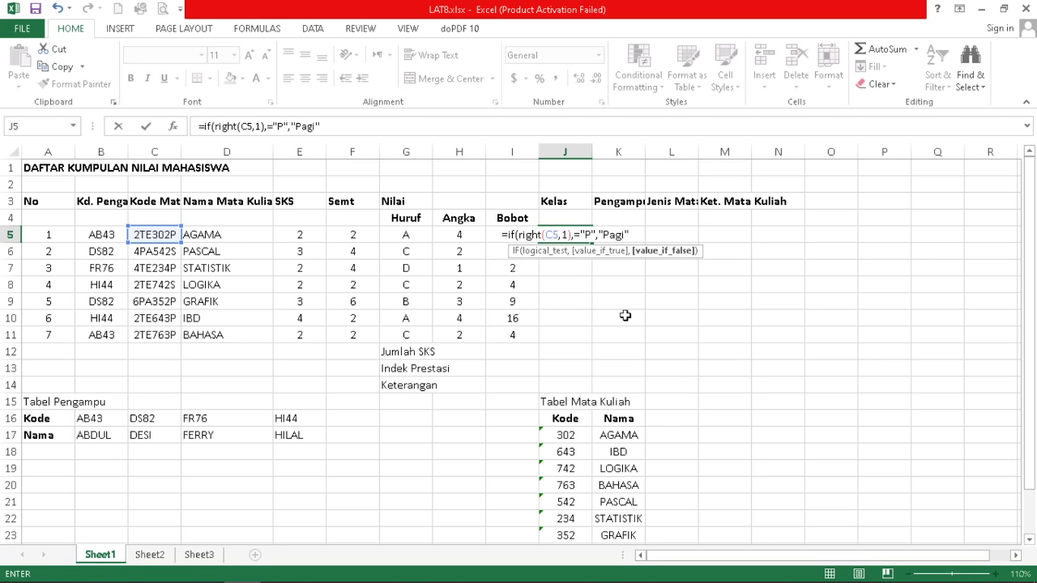
text(,)
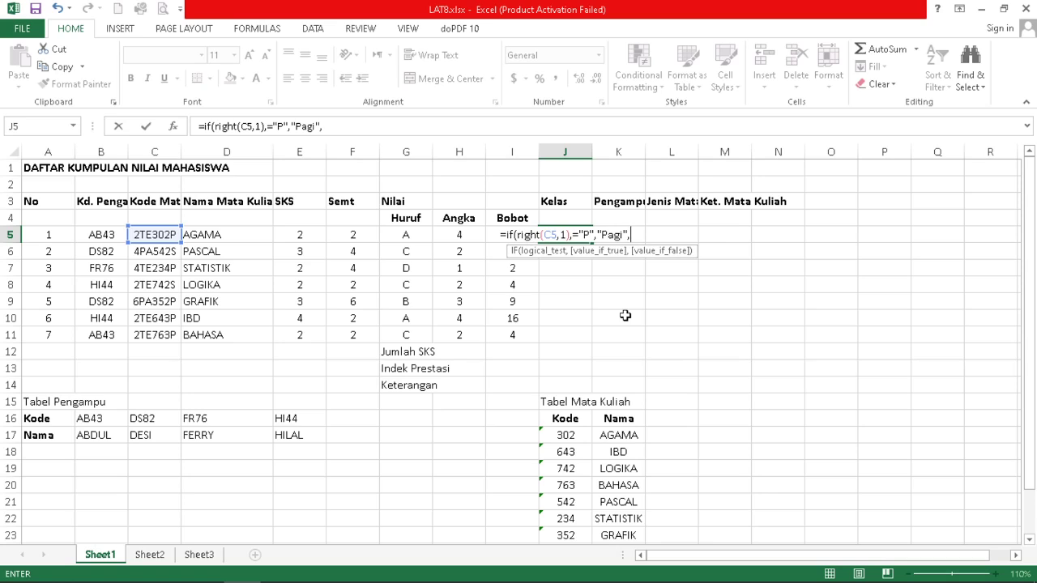
Continue the J5 formula with a nested if(right(C5,1) as the false result of the P comparison
text(if)
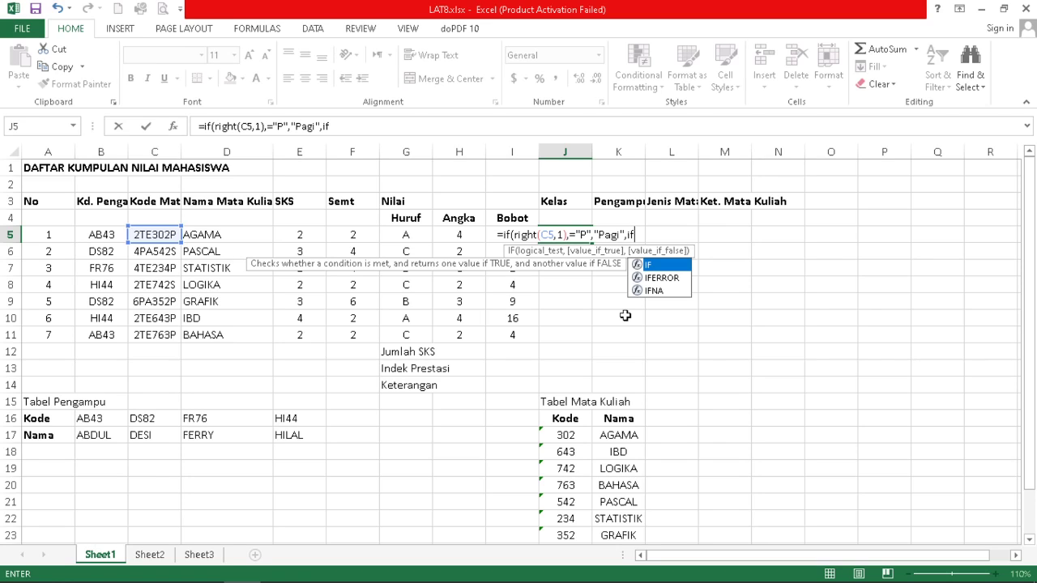
text(()
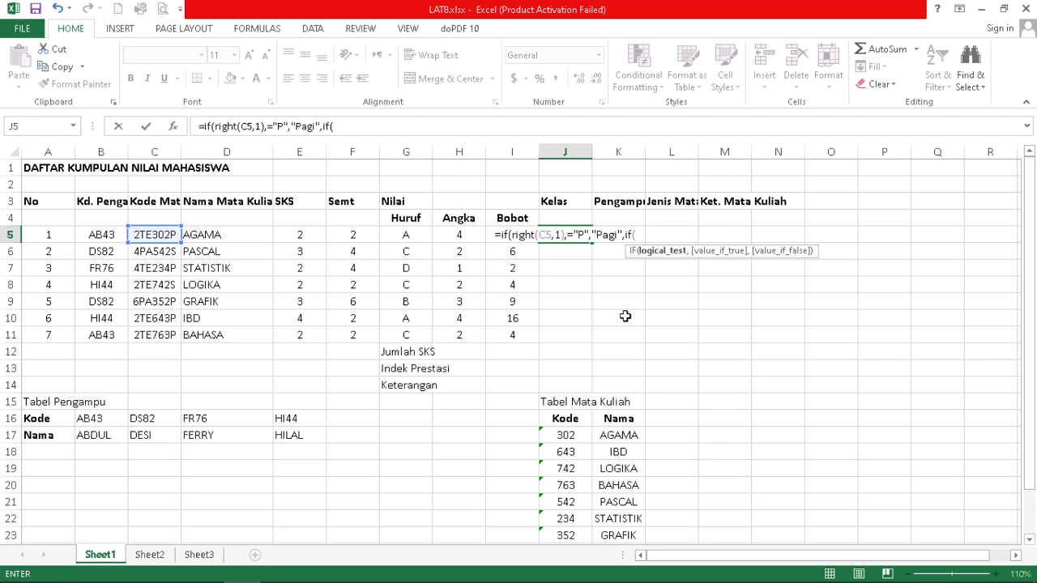
text(r)
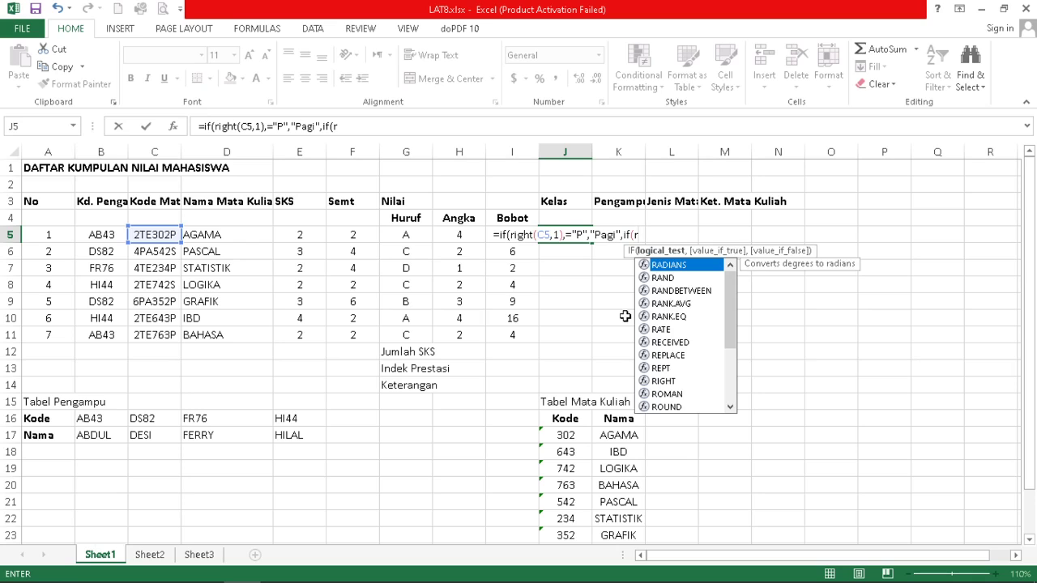
text(ig)
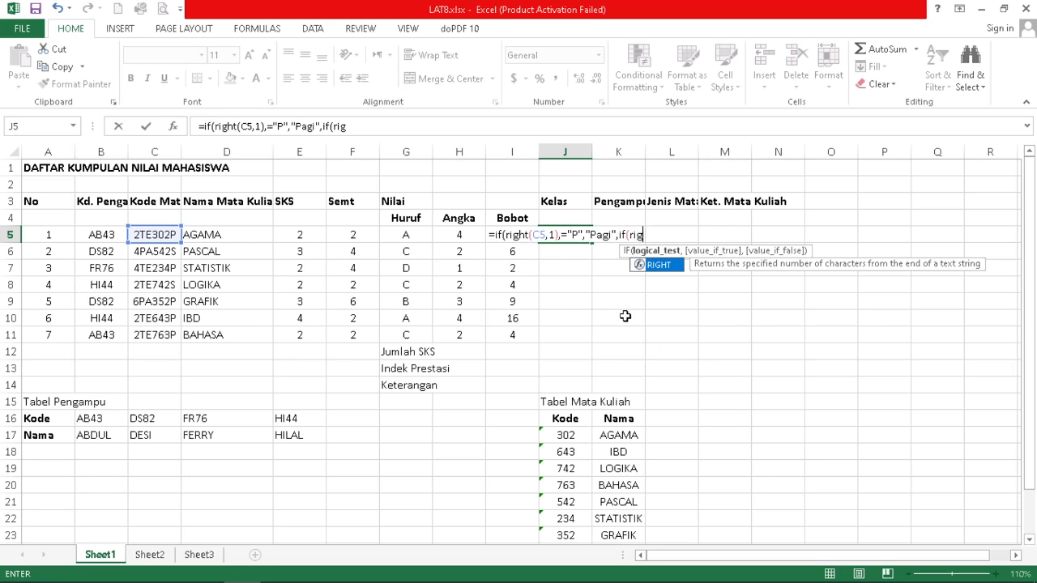
text(ht()
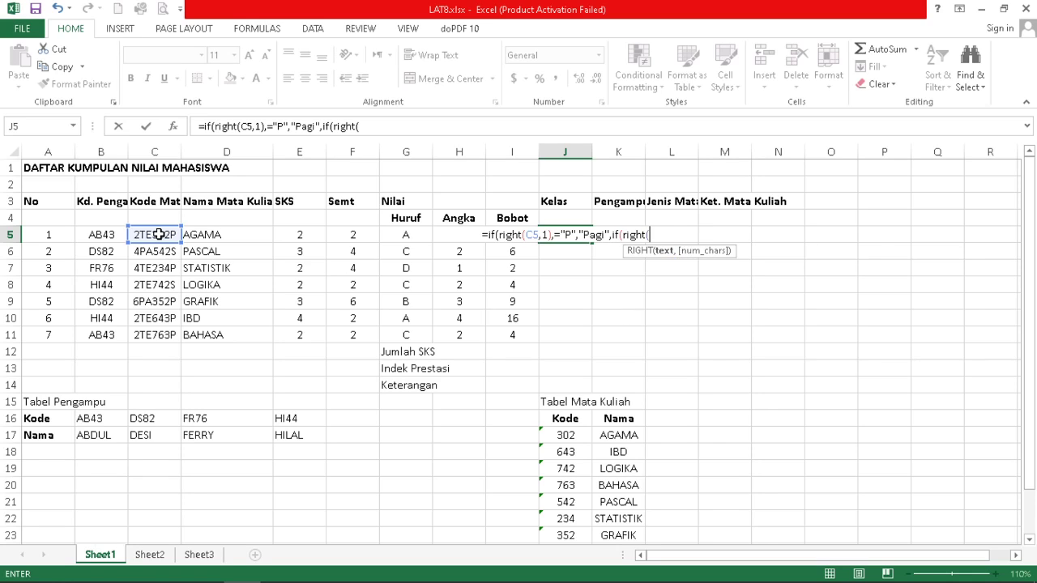
click(160, 234)
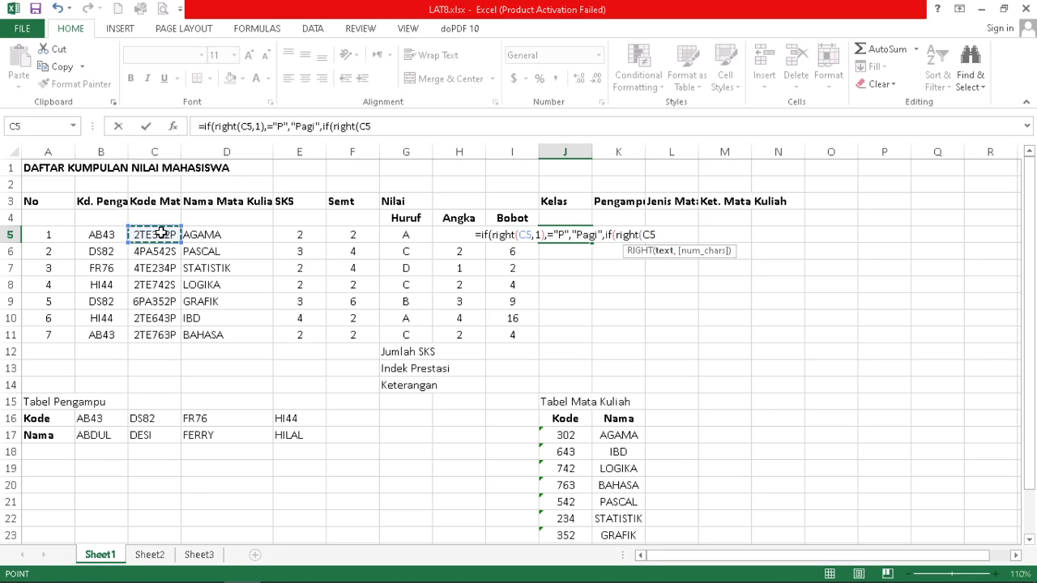
text(,1)
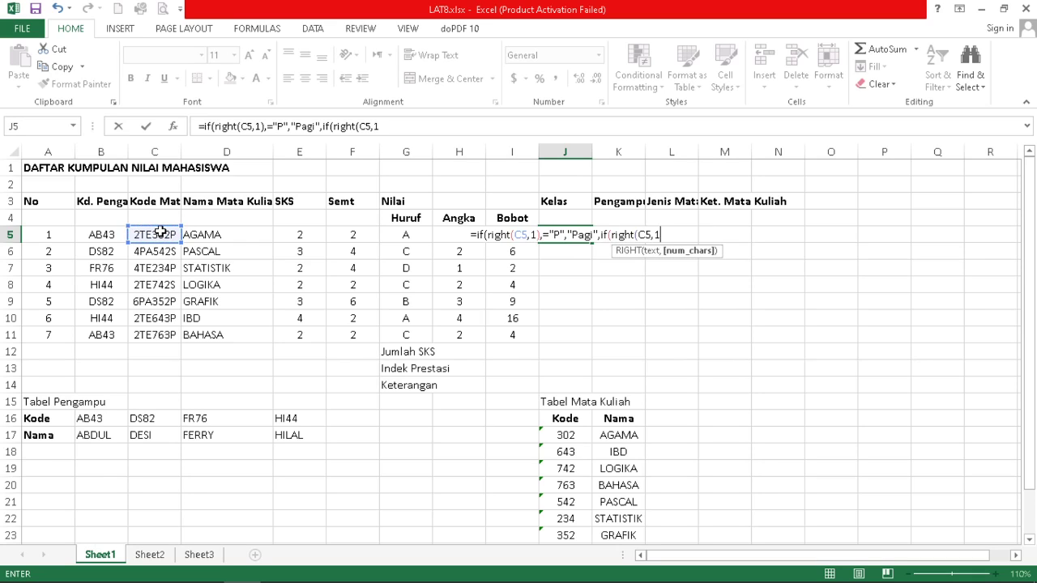
text())
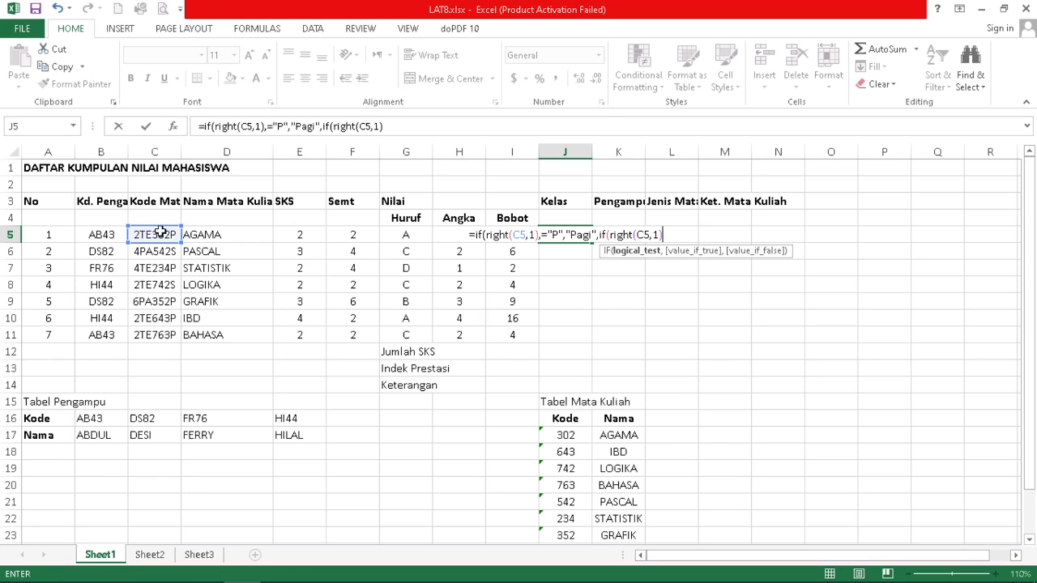
Extend the nested IF in J5 with ="S","sore" as its comparison and result
text(,)
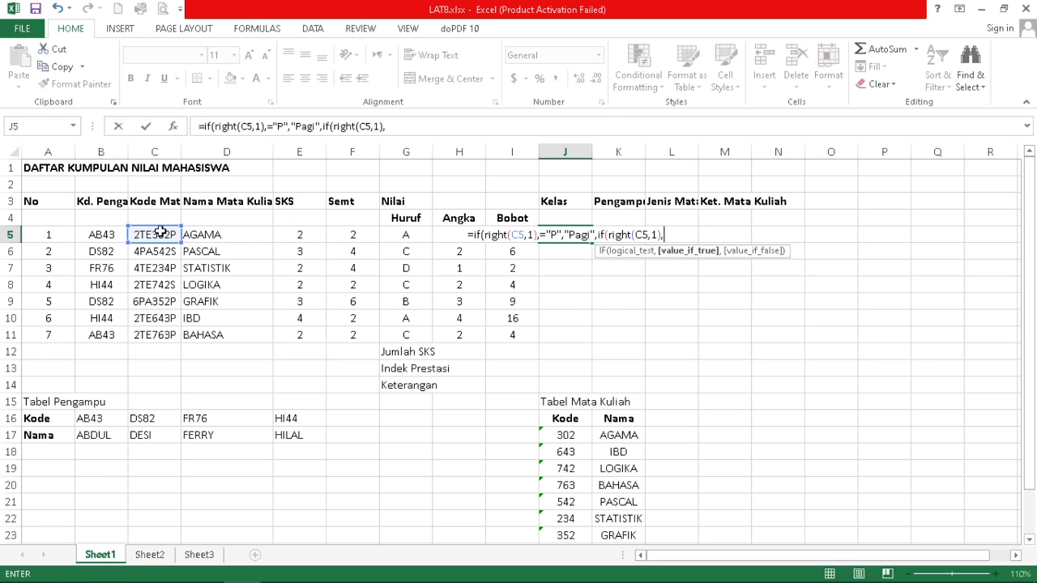
text(=)
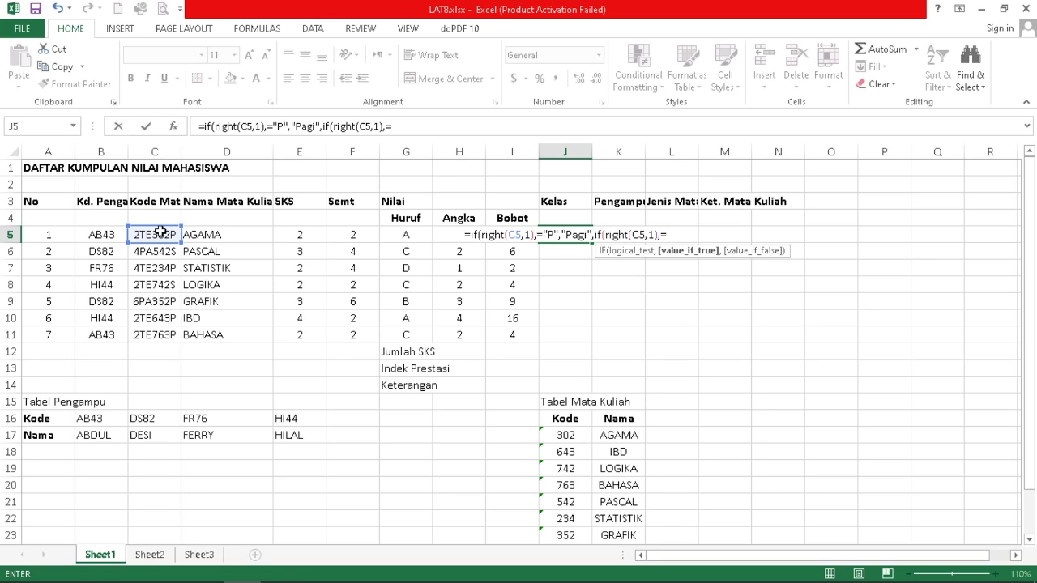
key(BackSpace)
key(BackSpace)
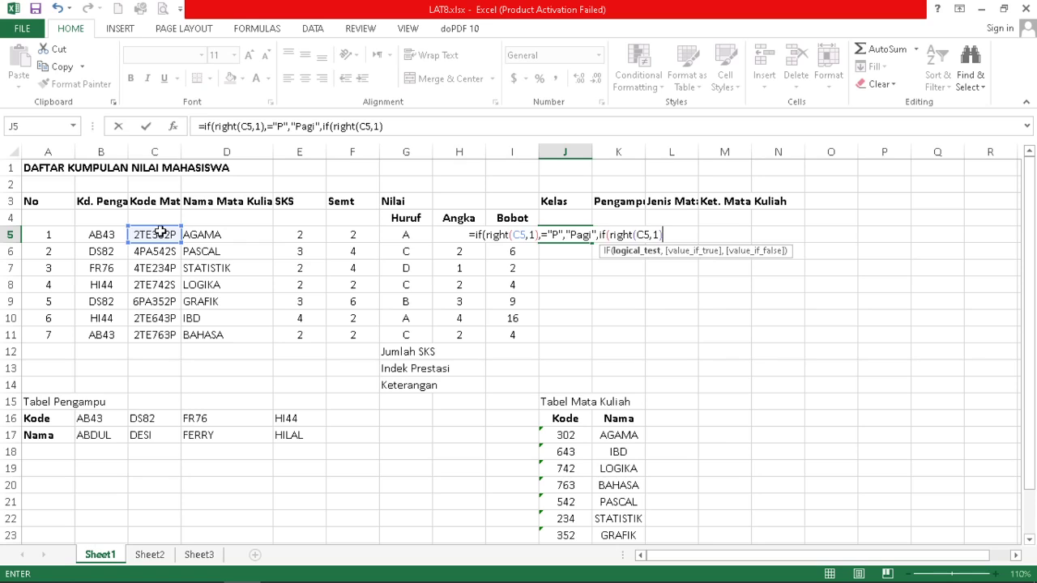
text(=)
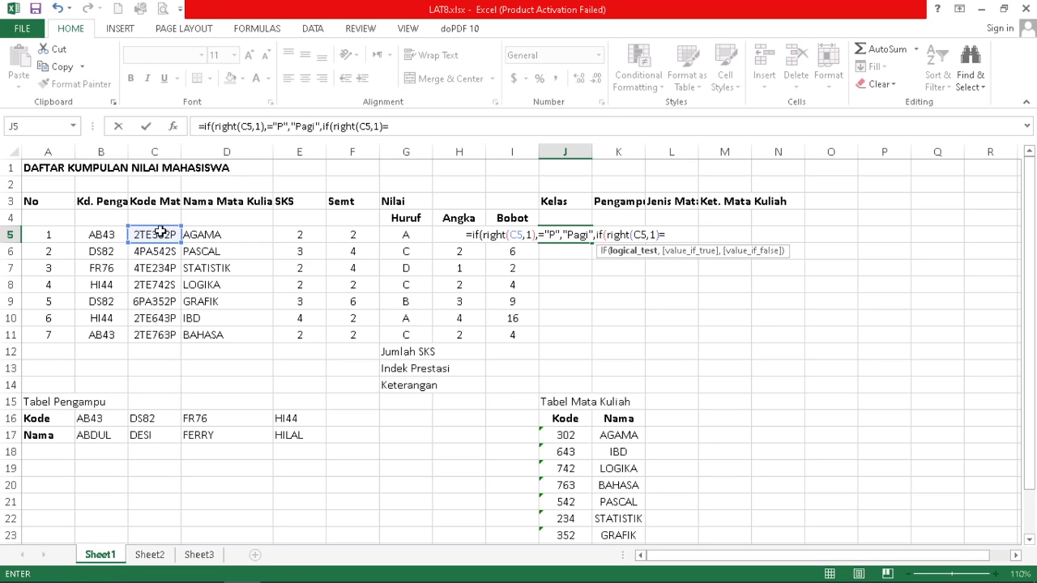
text("S)
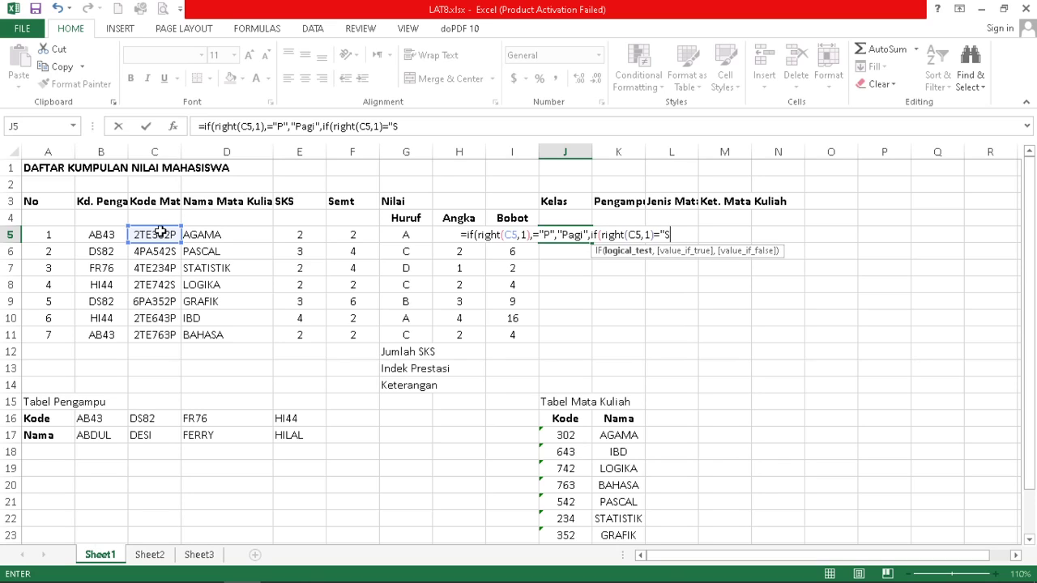
text(")
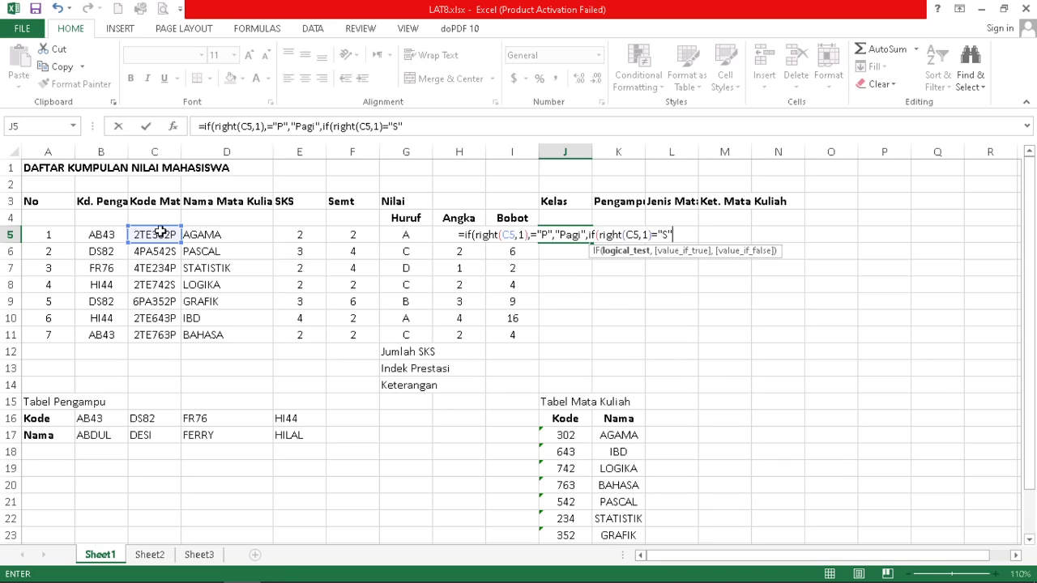
text(,")
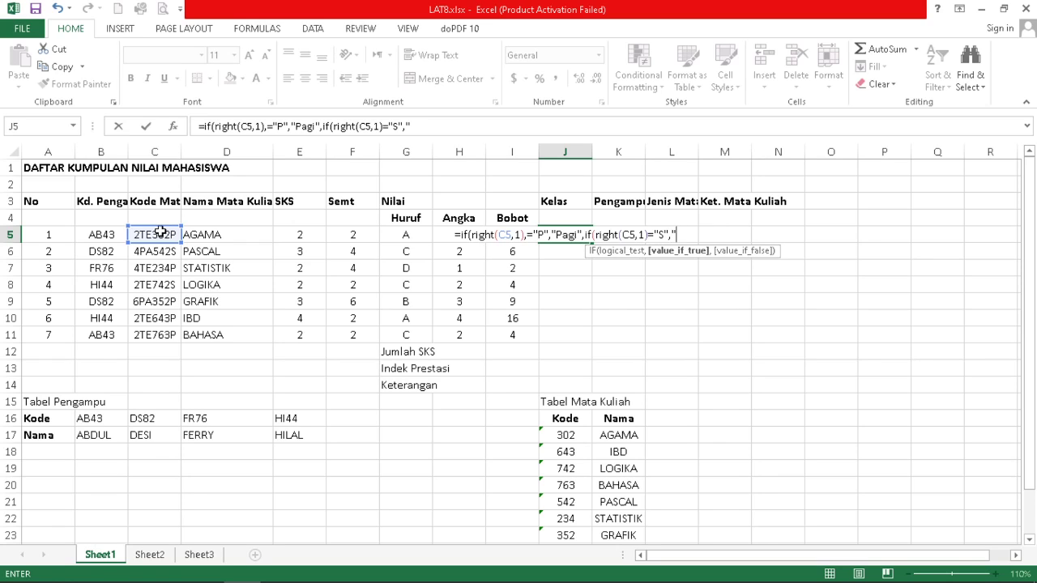
text(sore)
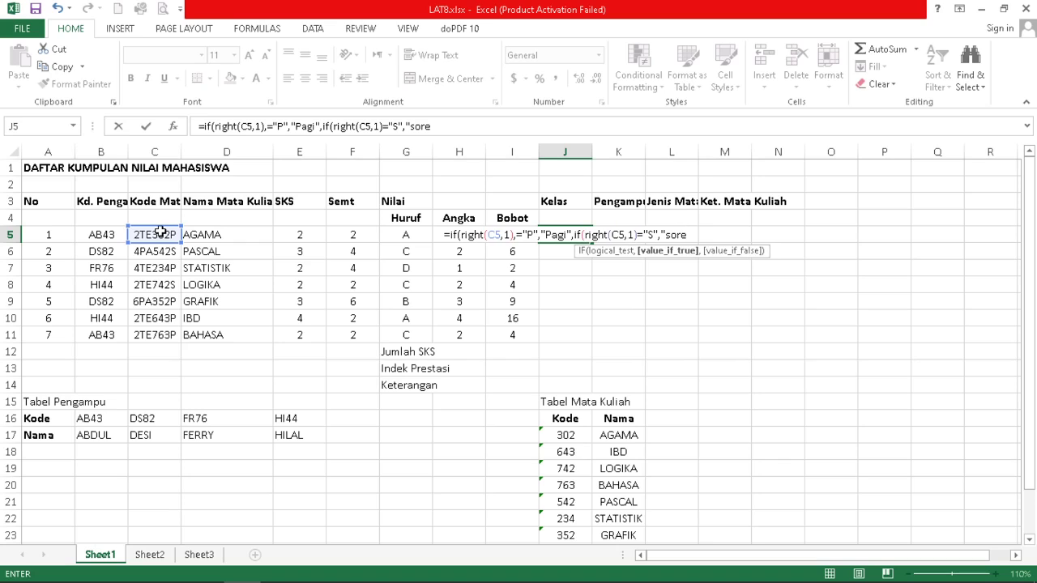
text(")
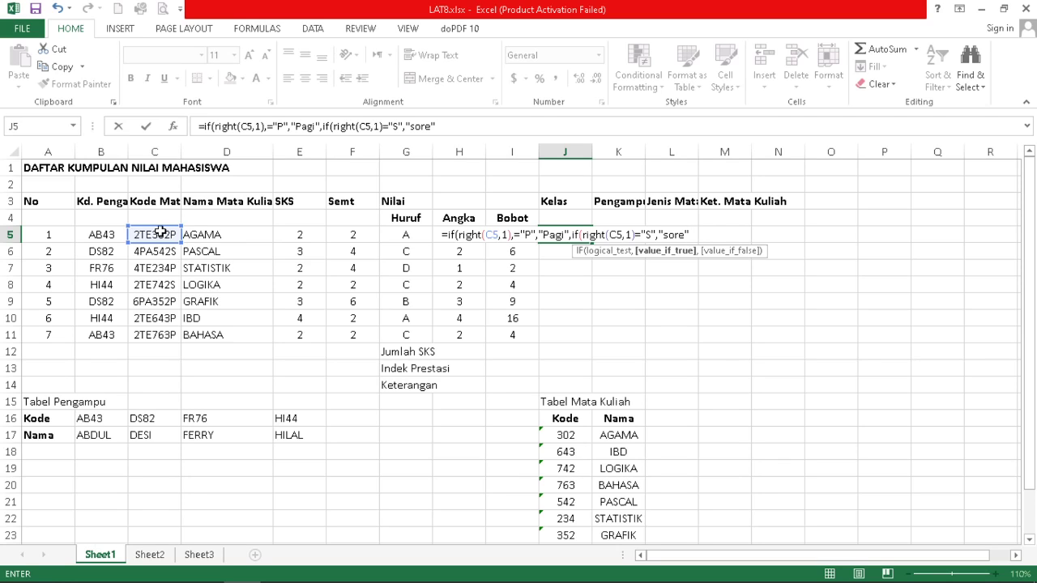
Close the J5 formula, delete the comma before ="P", and enter it with the suggested closing-parenthesis correction
text(,)
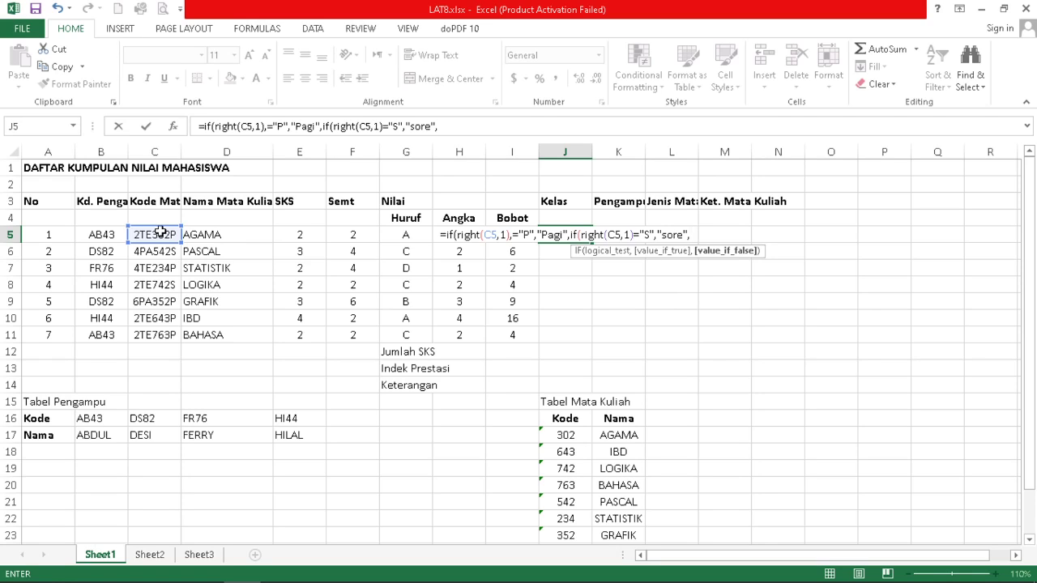
key(BackSpace)
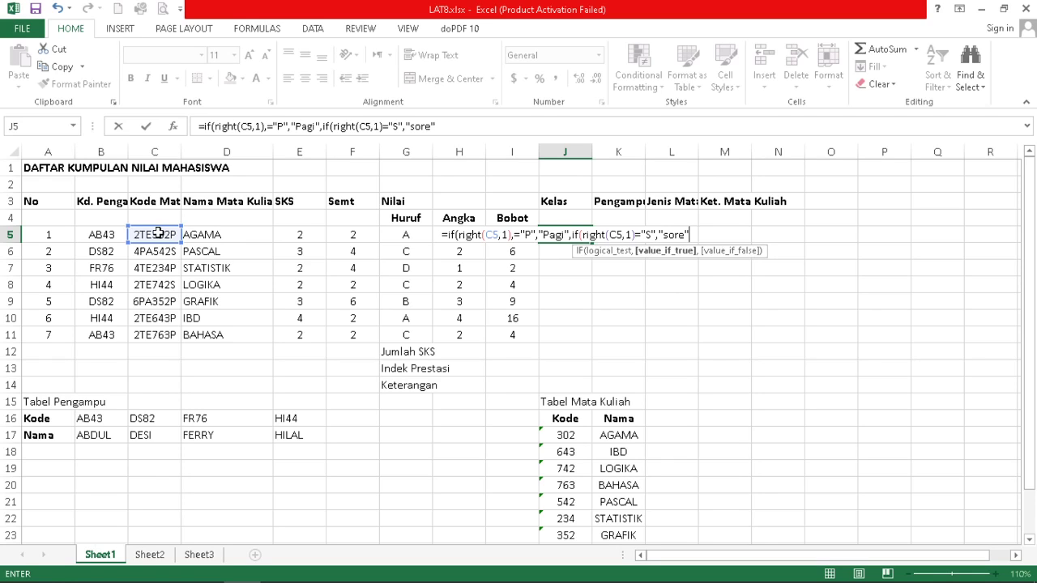
text())
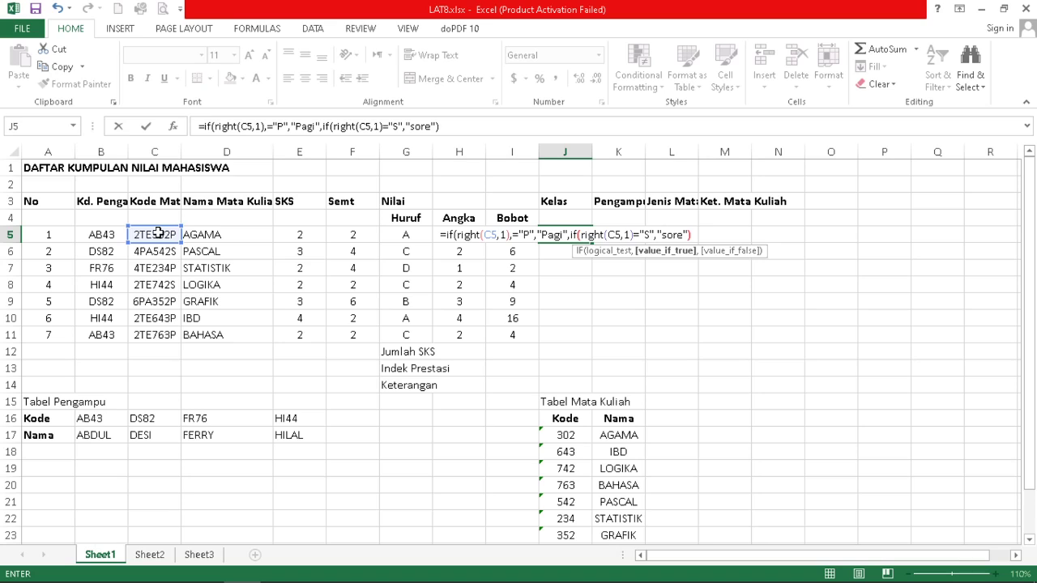
click(515, 241)
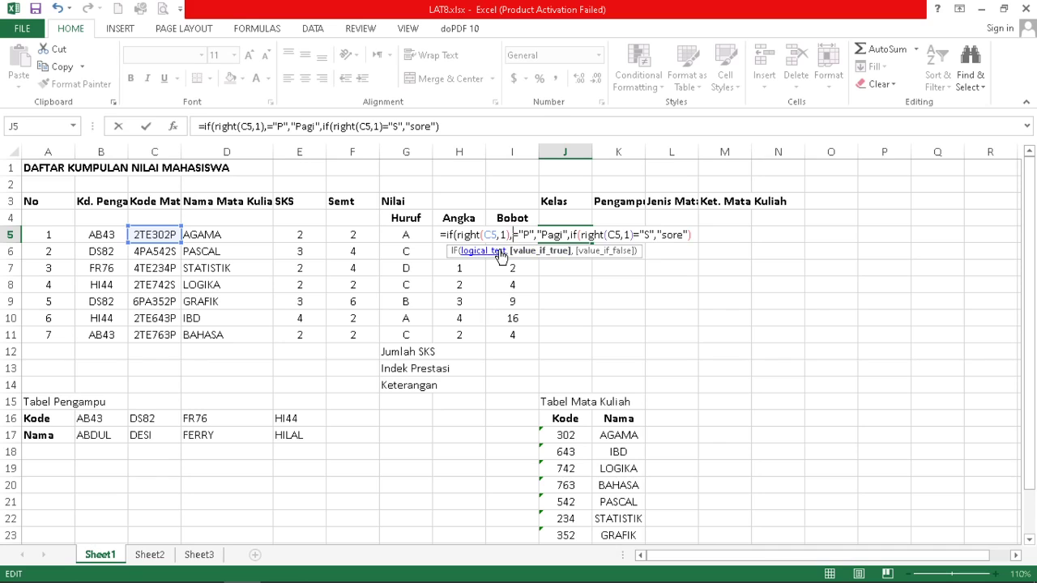
key(BackSpace)
key(Return)
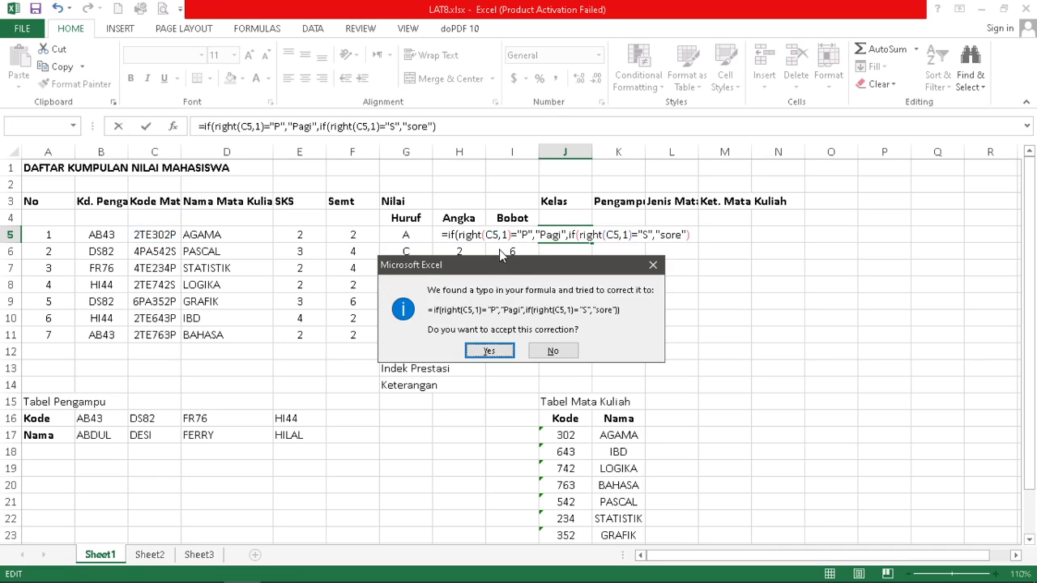
key(Return)
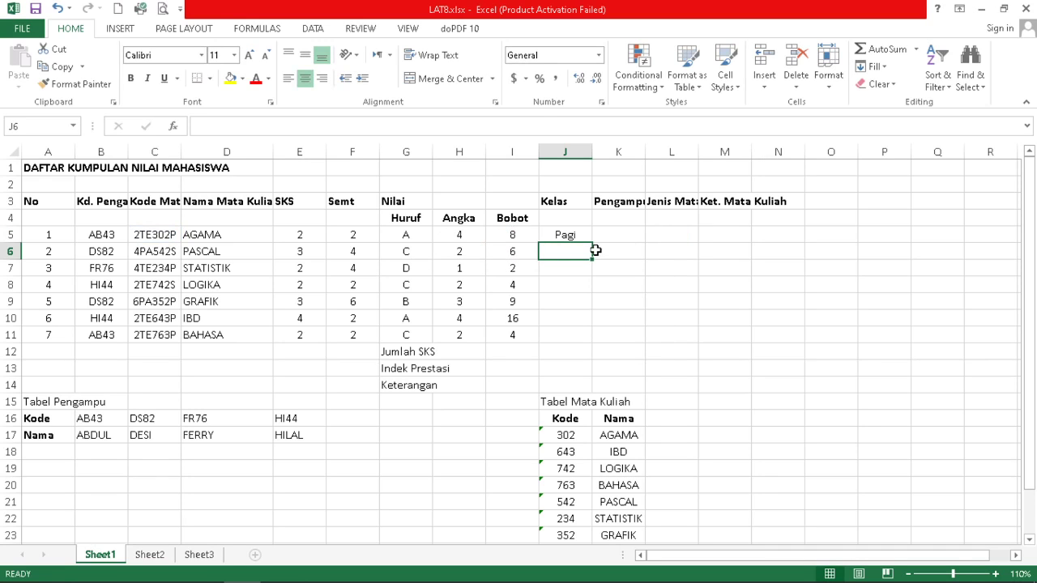
Fill the Kelas formula from J5 down to J11 and fit column K to its Pengampu heading
click(573, 234)
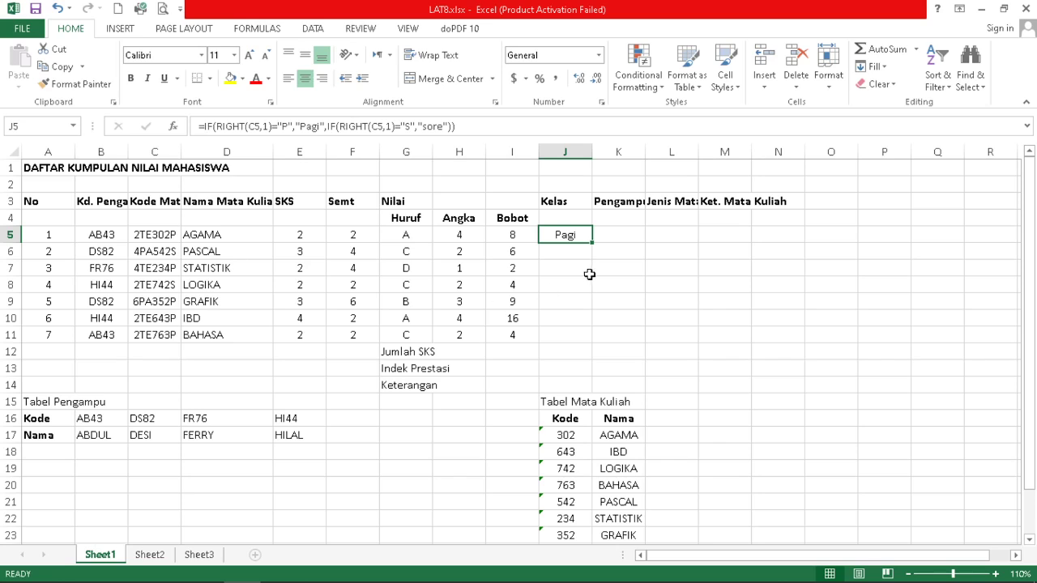
drag(592, 242, 594, 343)
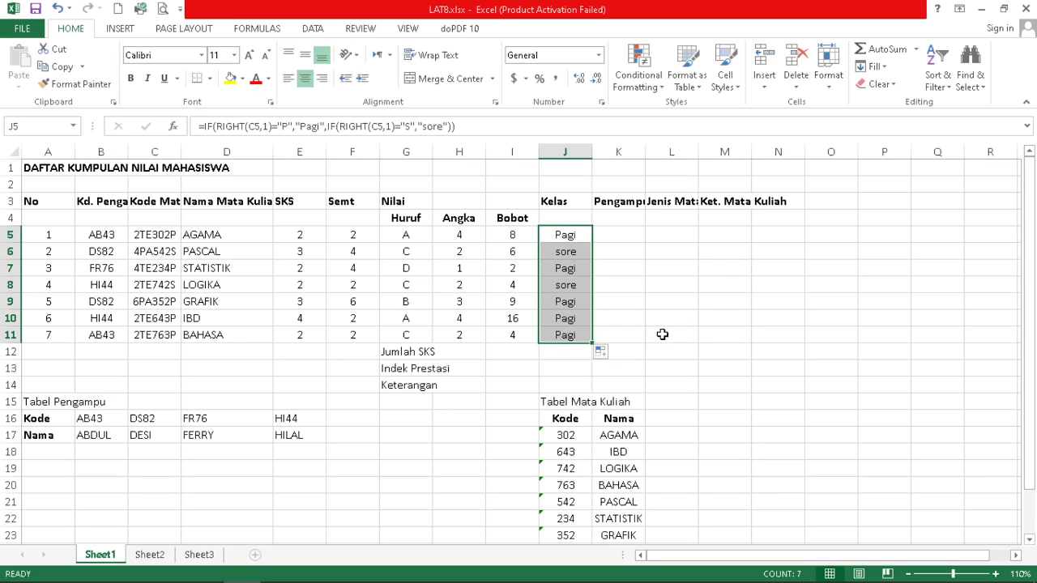
click(689, 287)
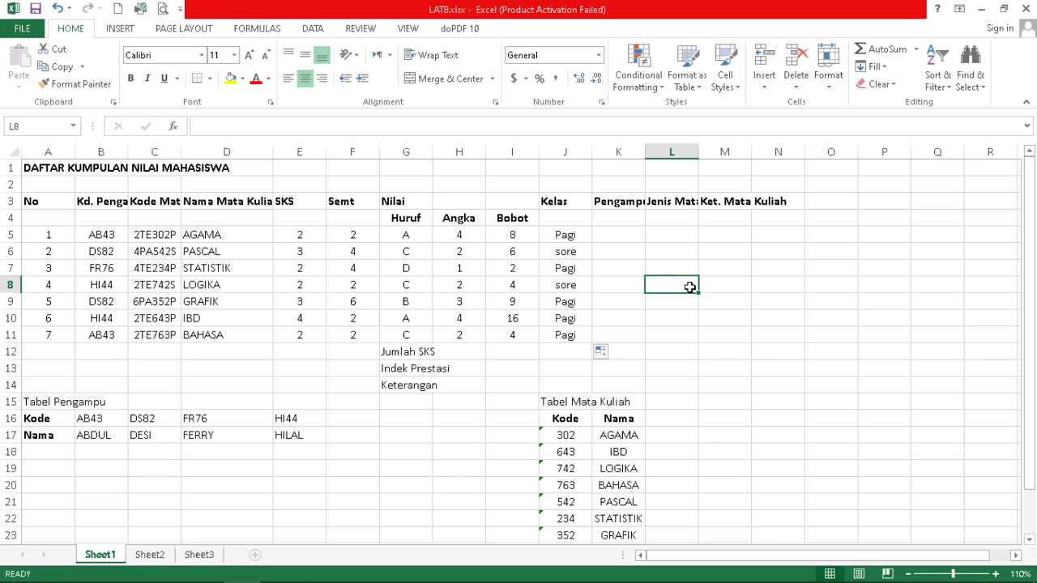
double_click(645, 152)
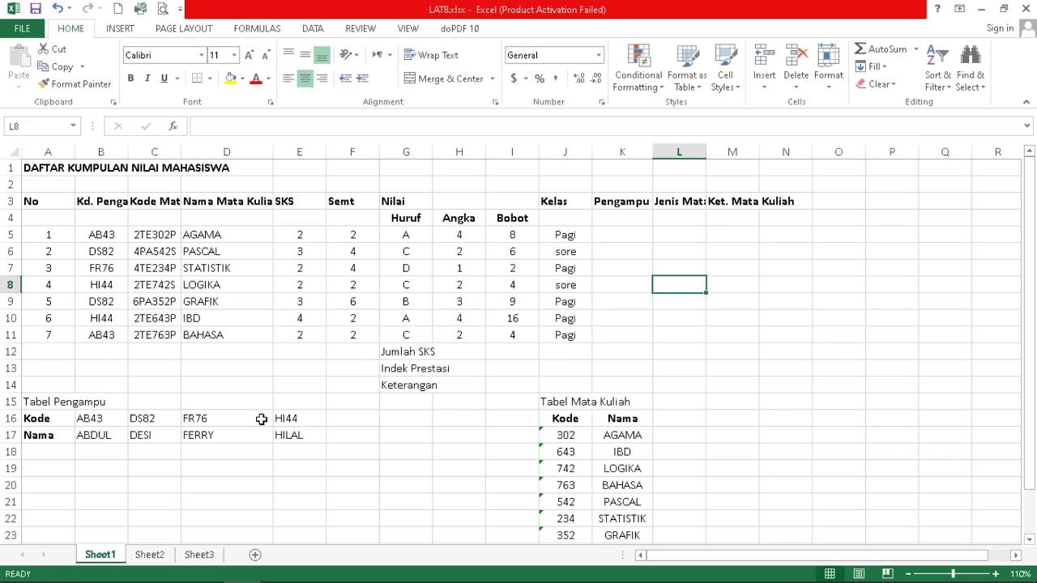
Begin the Pengampu formula in K5 with =hlookup( for a lookup in Tabel Pengampu
scroll(633, 452, down, 1)
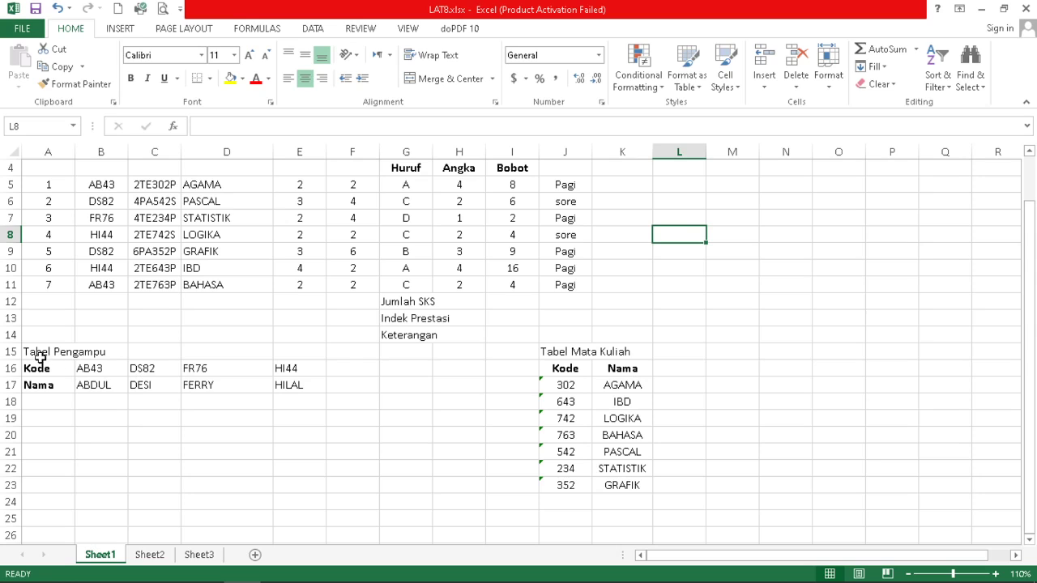
scroll(568, 354, up, 1)
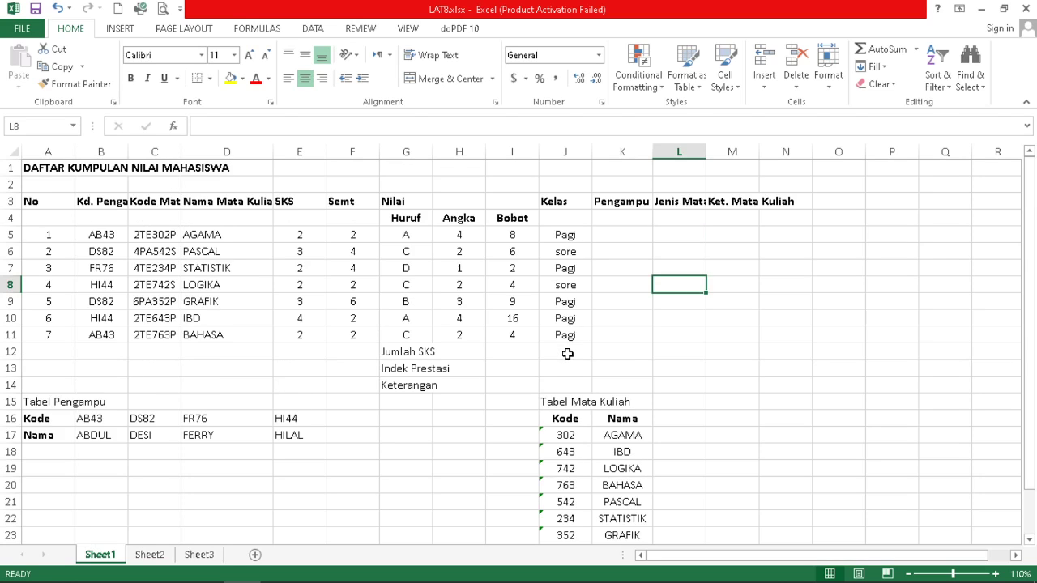
click(628, 235)
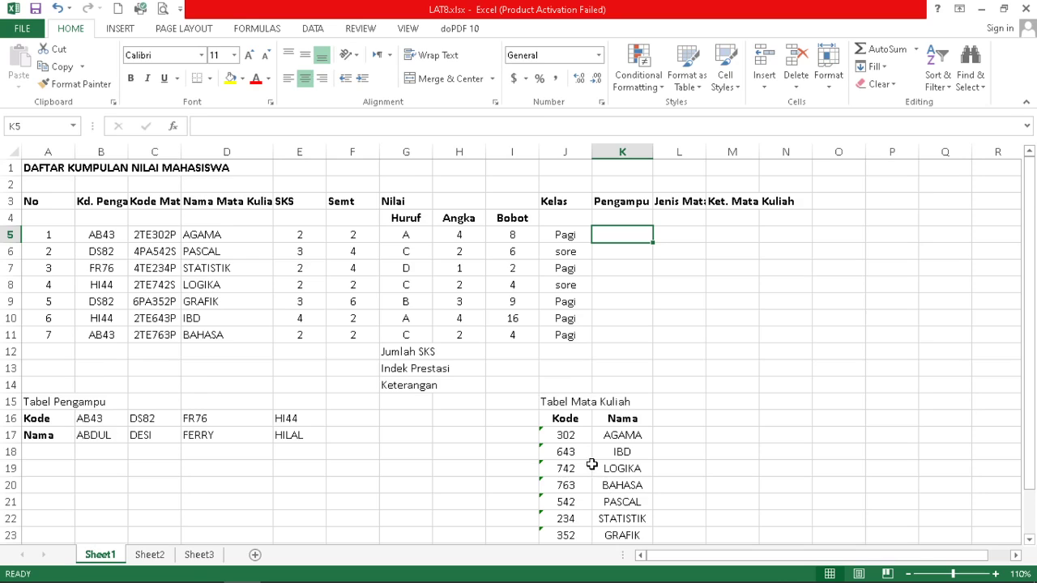
scroll(591, 463, down, 1)
scroll(638, 418, up, 1)
text(=)
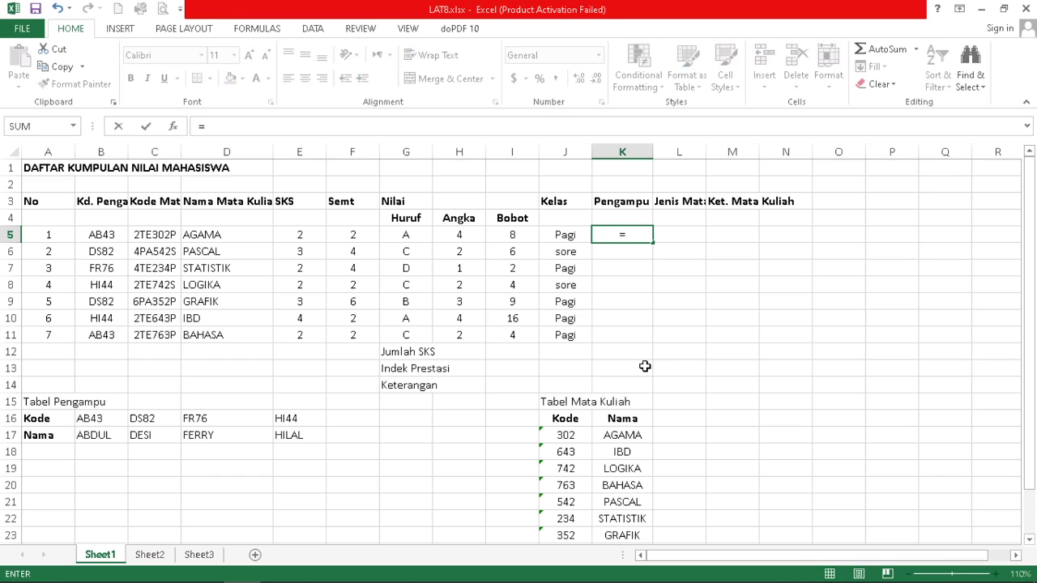
text(hlook)
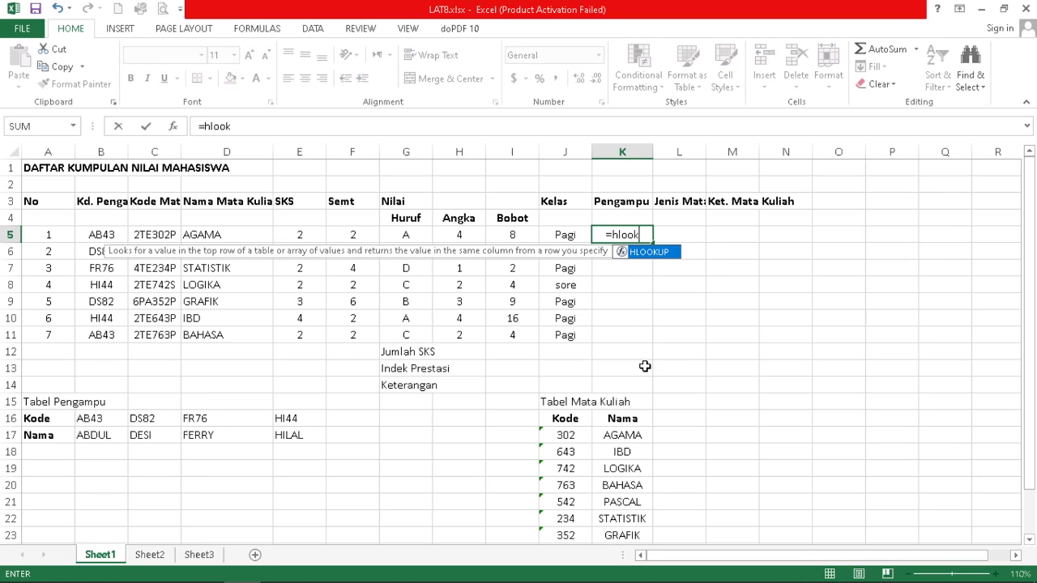
text(up()
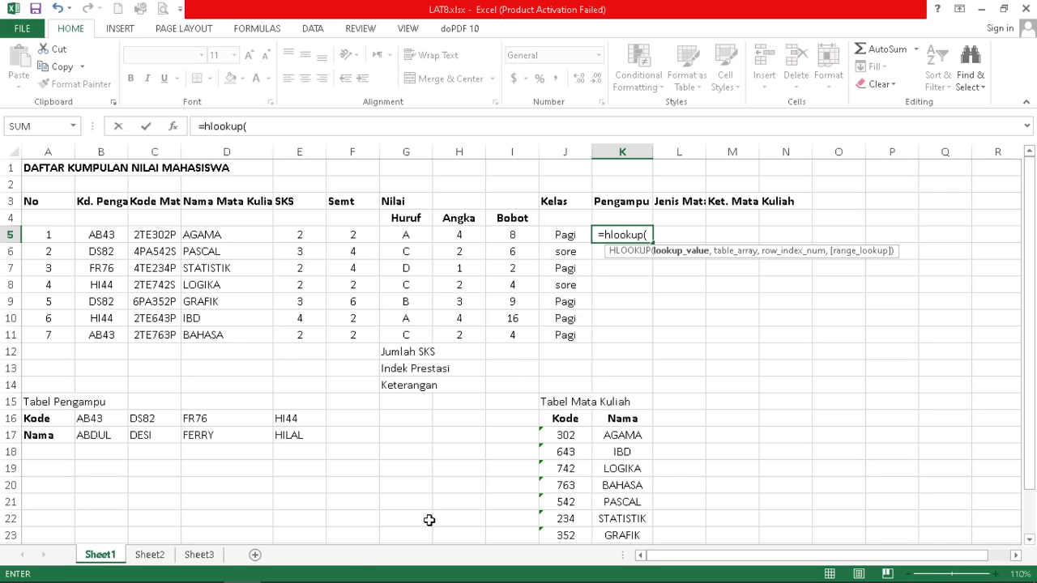
Switch to 13 Latihan.pdf in Adobe Reader, read instruction 6 on the Pengampu column, and return to the LAT8.xlsx workbook in Excel
mouse_move(206, 573)
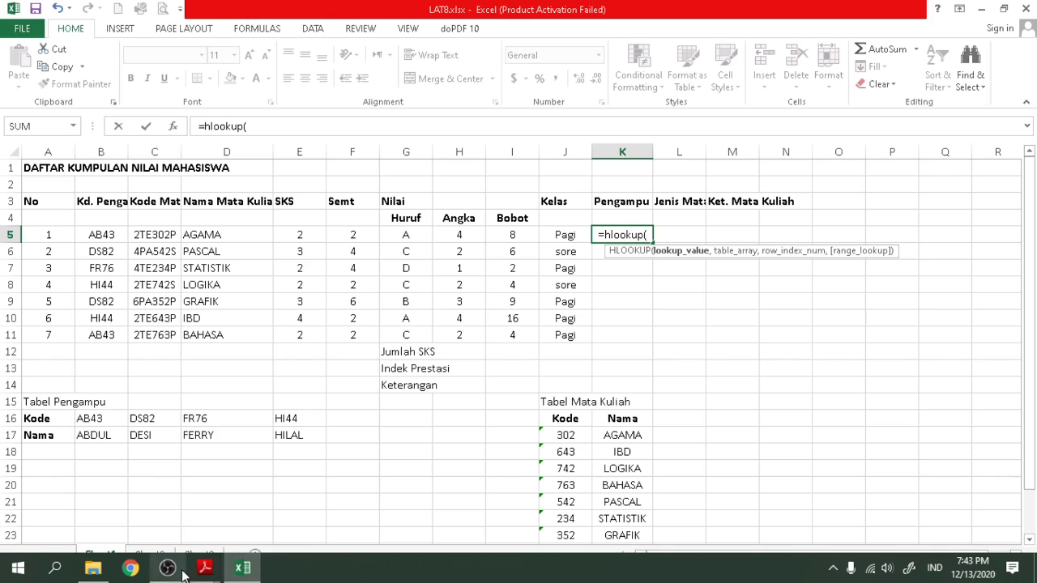
click(130, 511)
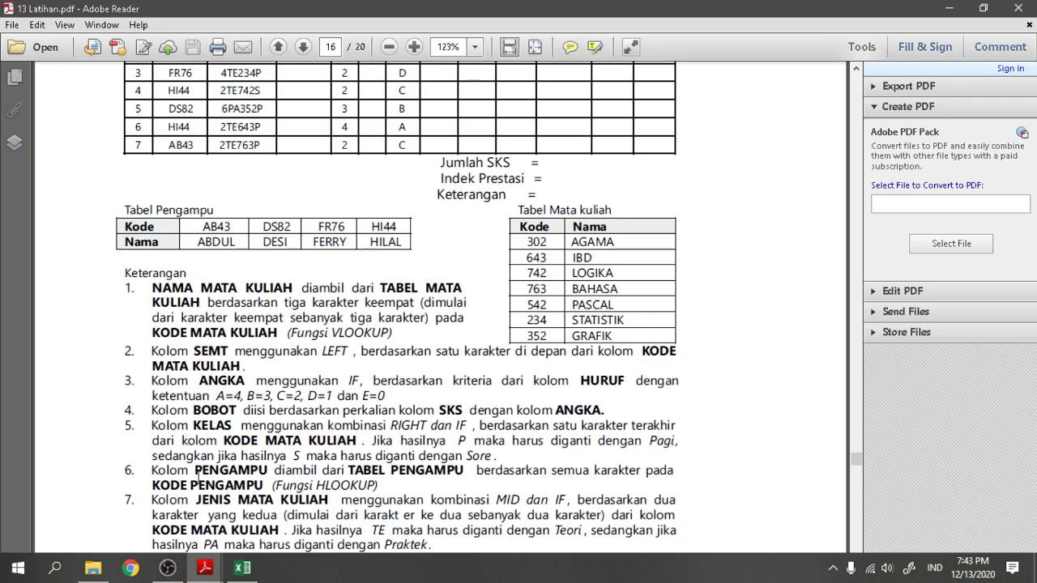
scroll(289, 401, down, 4)
scroll(305, 396, up, 8)
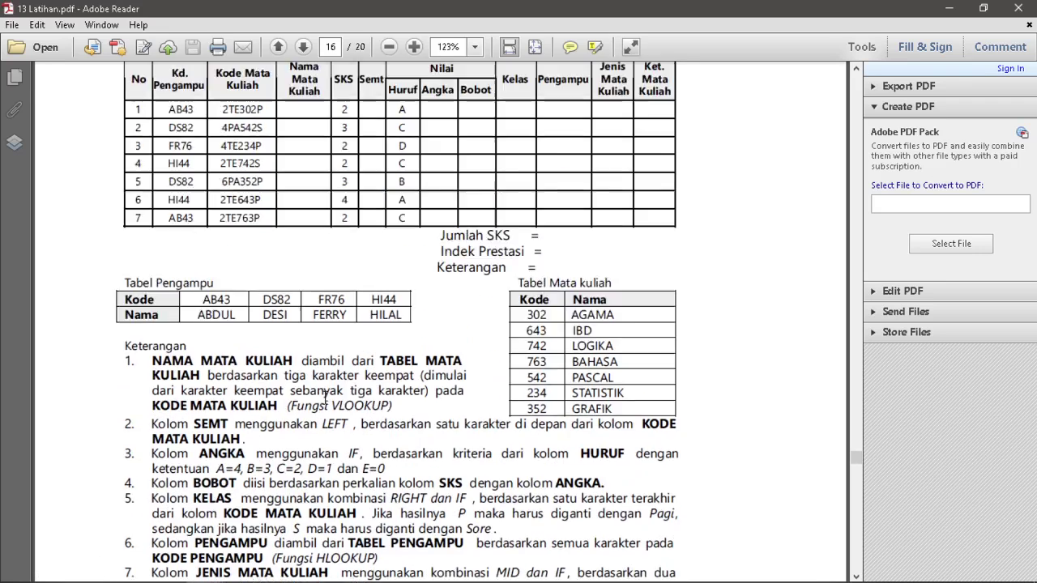
scroll(386, 415, down, 4)
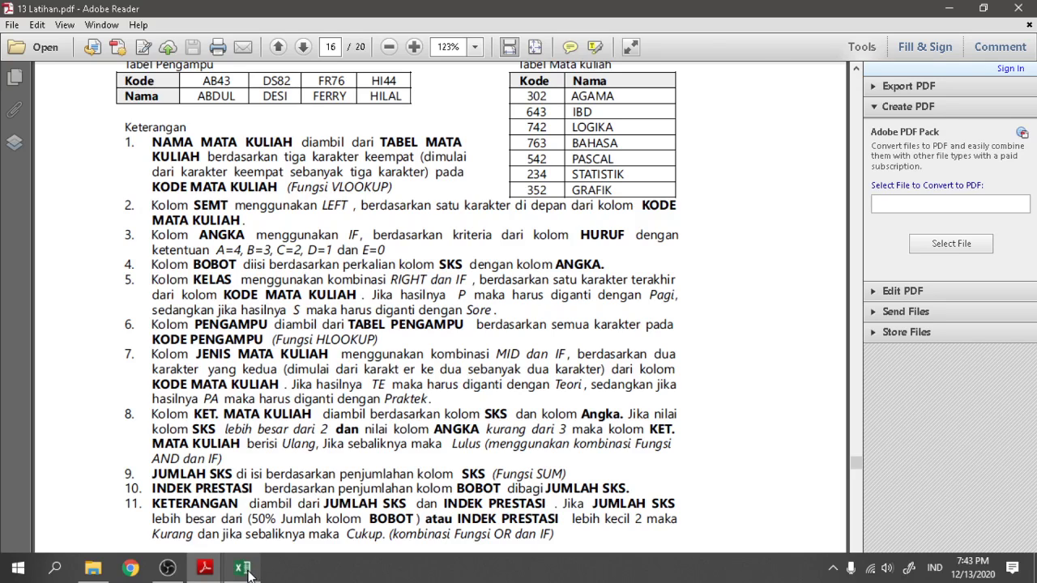
click(242, 567)
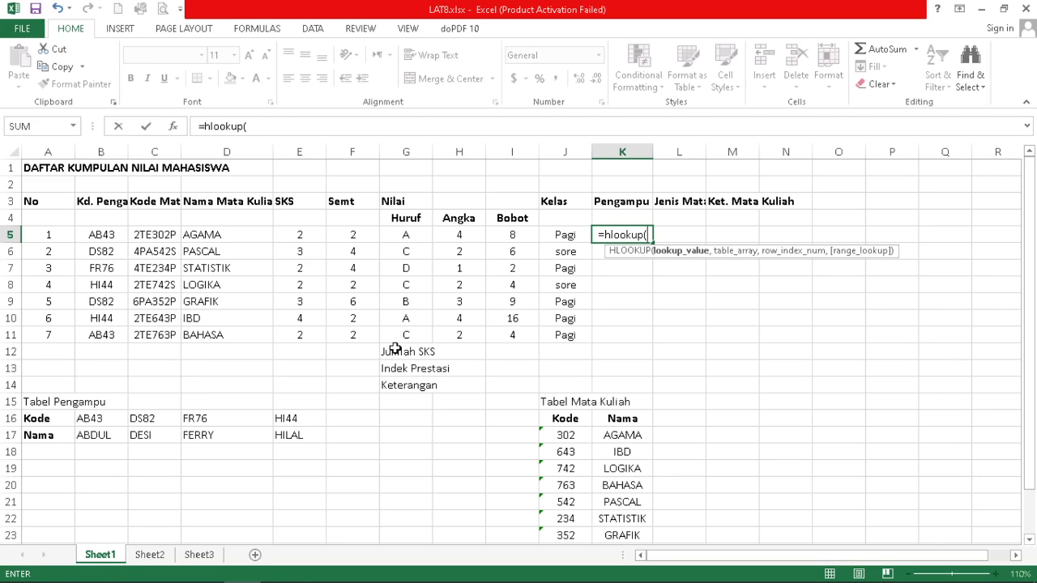
Complete the Pengampu formula in K5 as =HLOOKUP(B5,PGM,2,FALSE), using the Tabel Pengampu codes and names in B16:E17 as the table
click(103, 235)
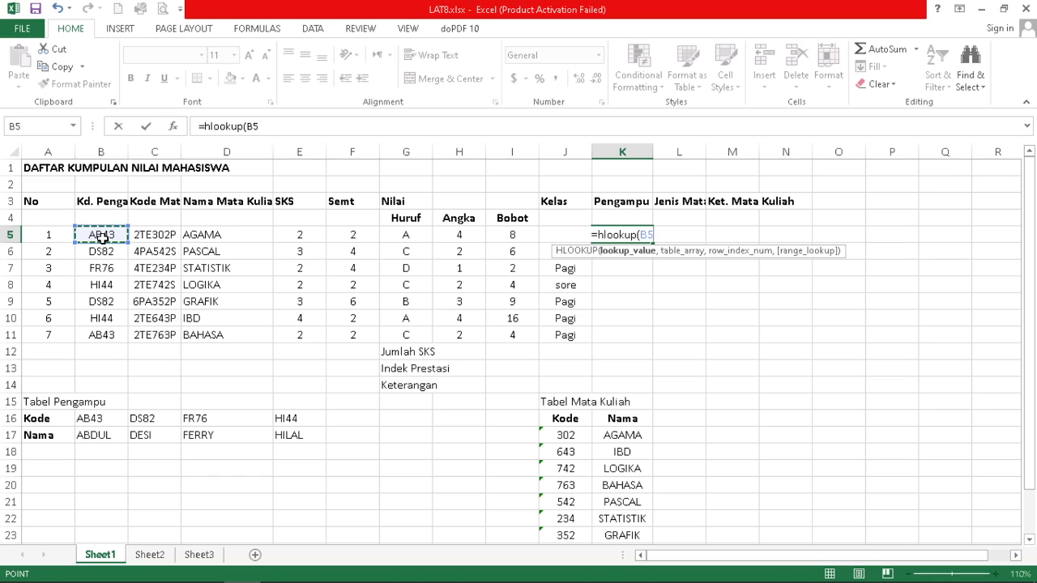
text(,)
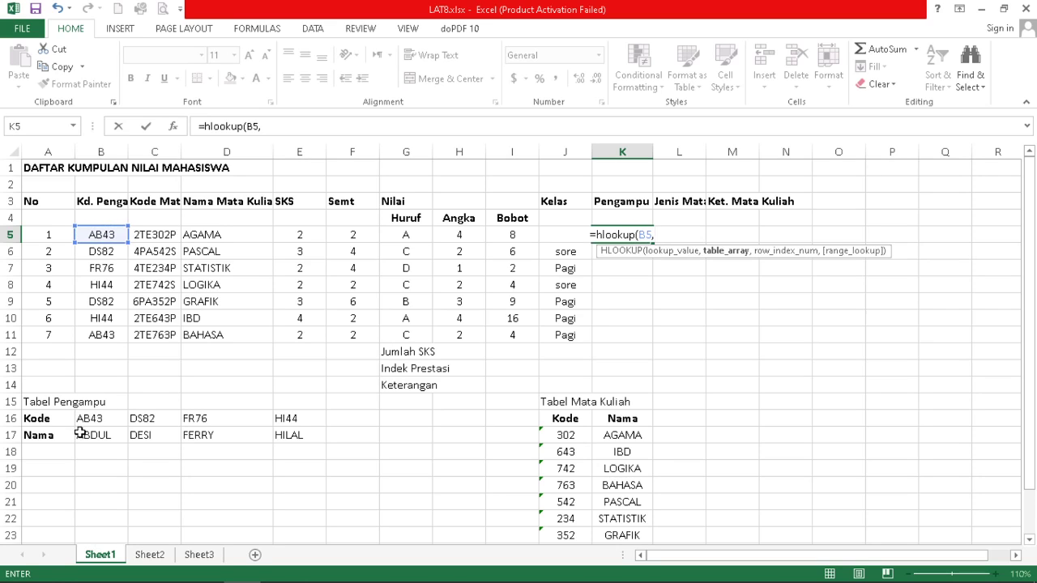
click(117, 426)
drag(117, 426, 299, 433)
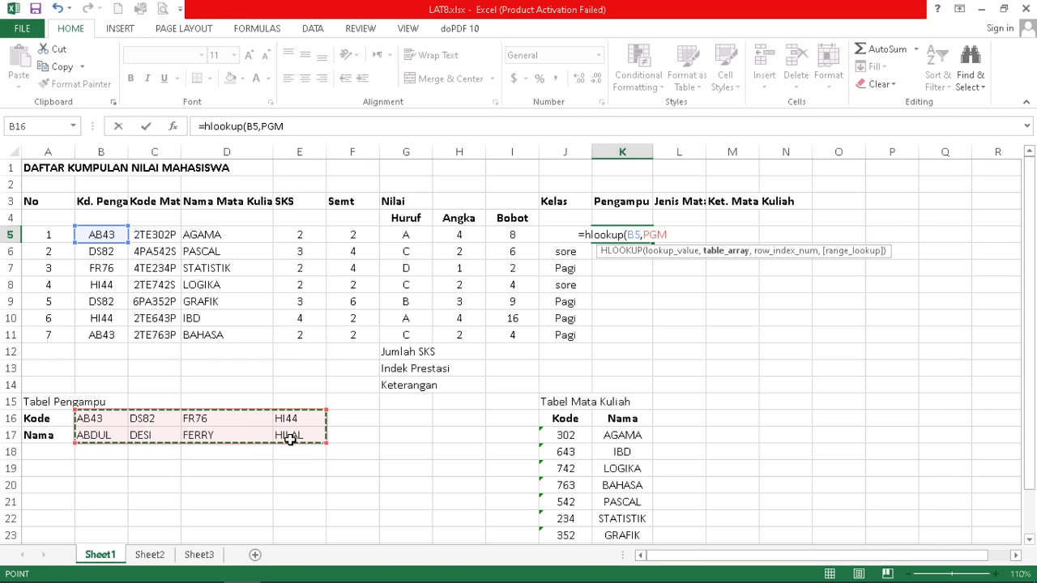
text(,)
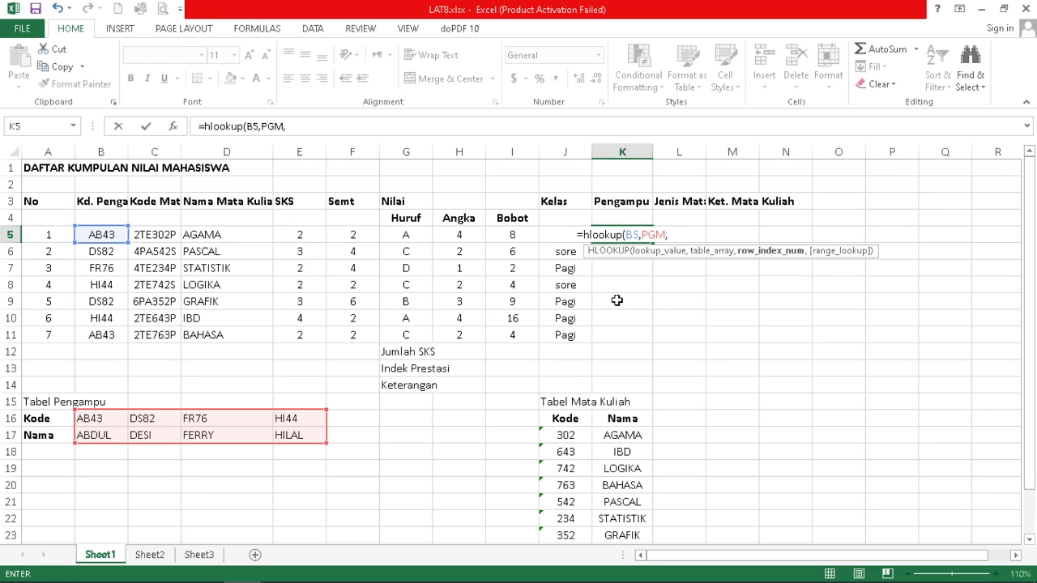
text(2)
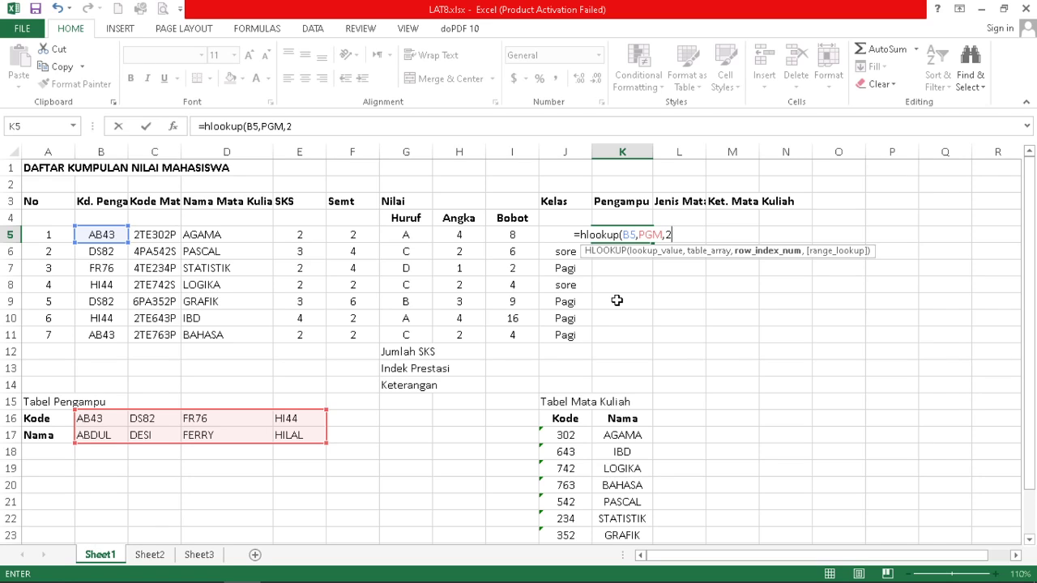
text(,)
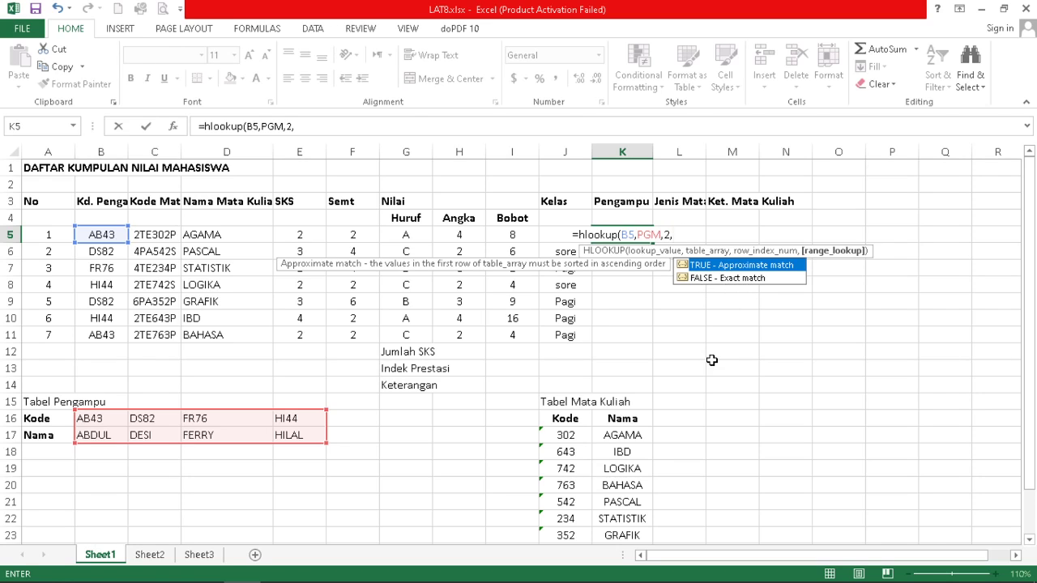
text(fa)
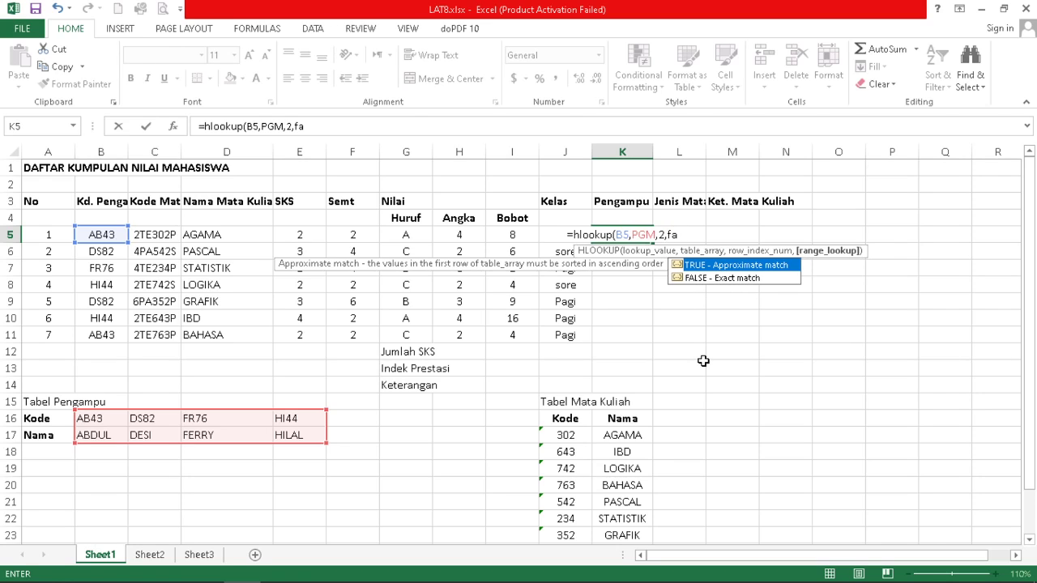
text(lse)
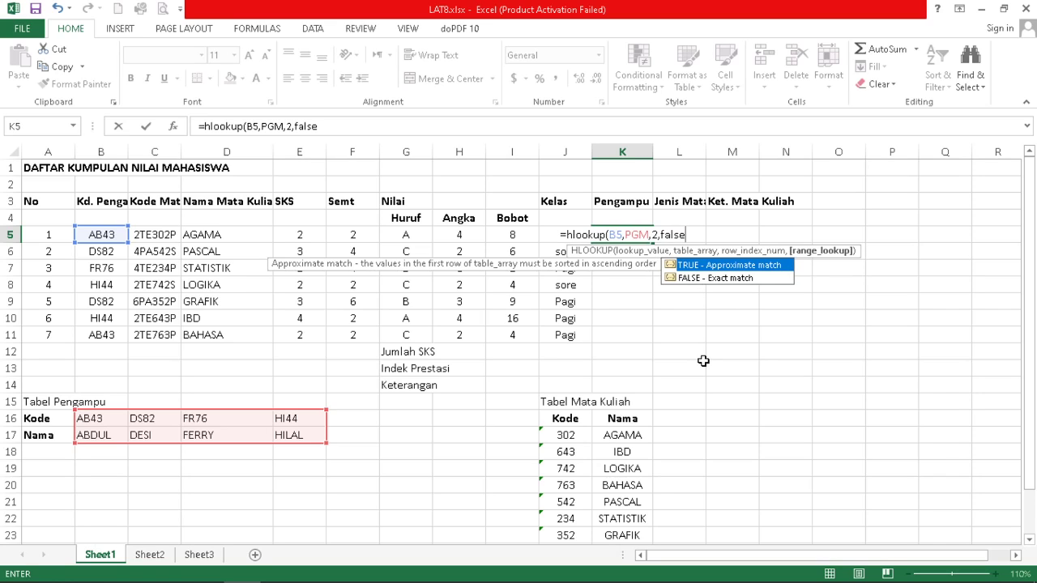
text())
key(Return)
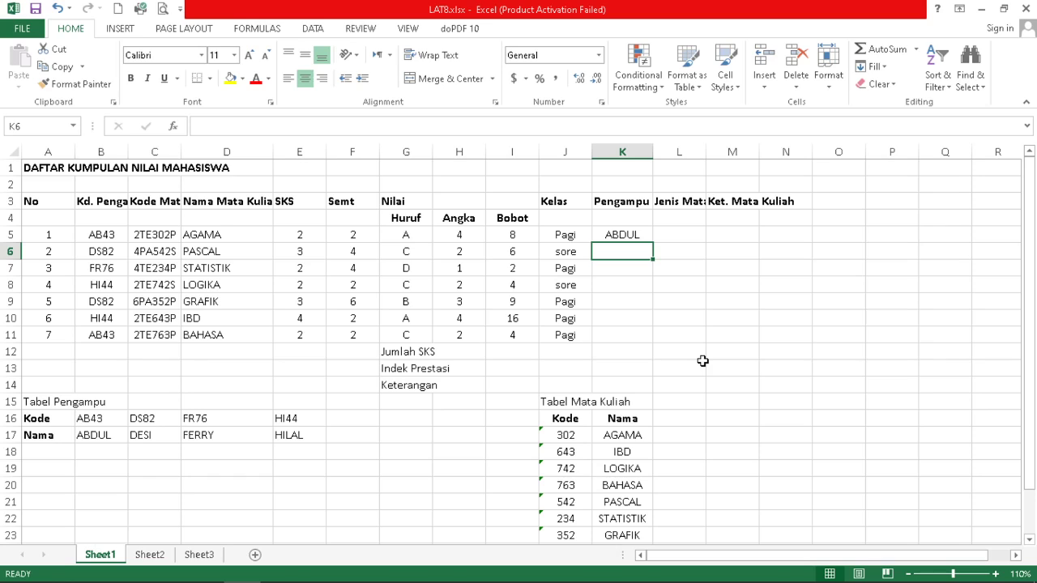
Fill the Pengampu formula from K5 down to K11
click(623, 234)
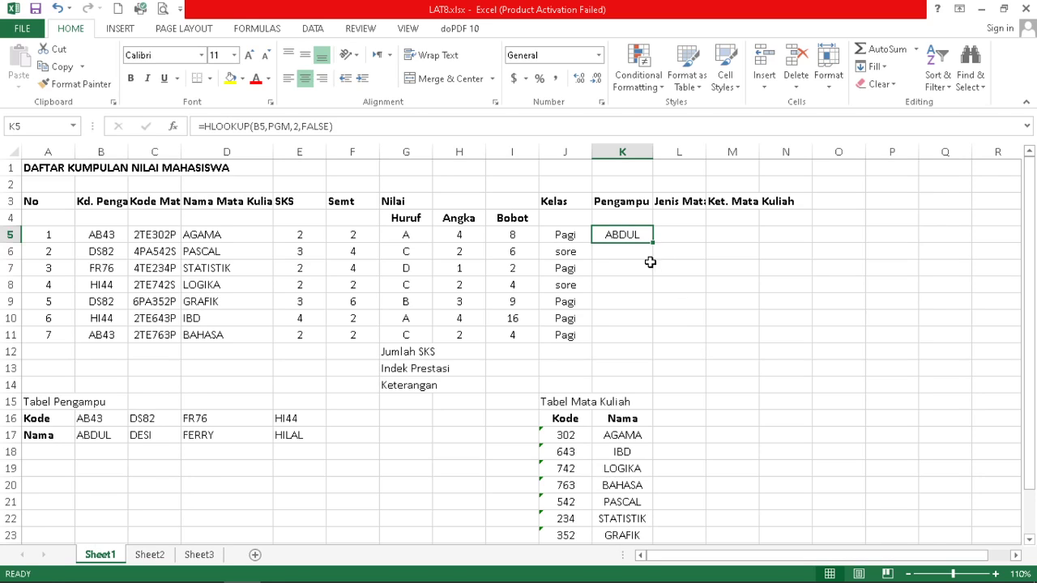
drag(653, 243, 653, 340)
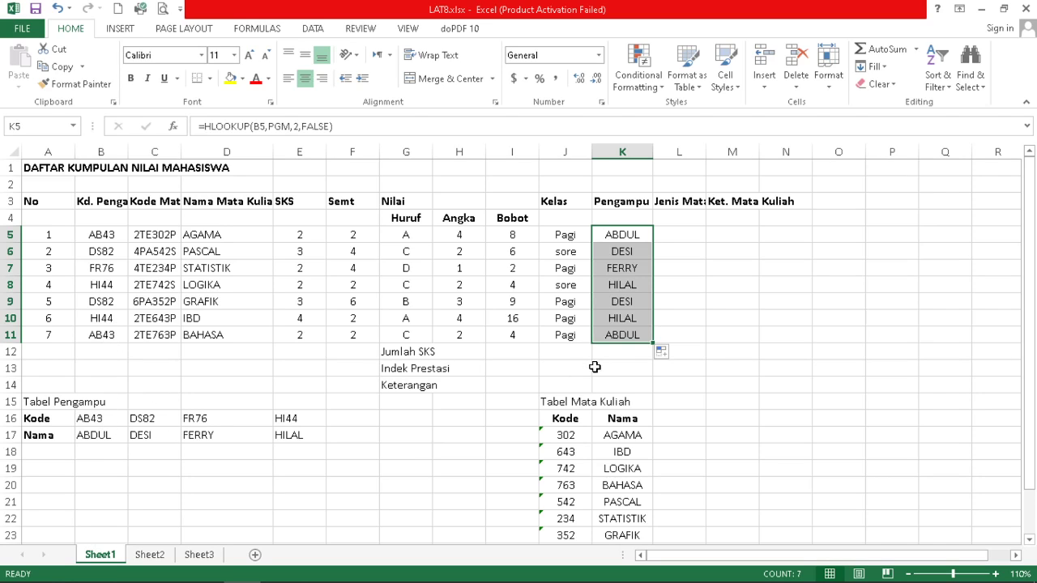
click(801, 285)
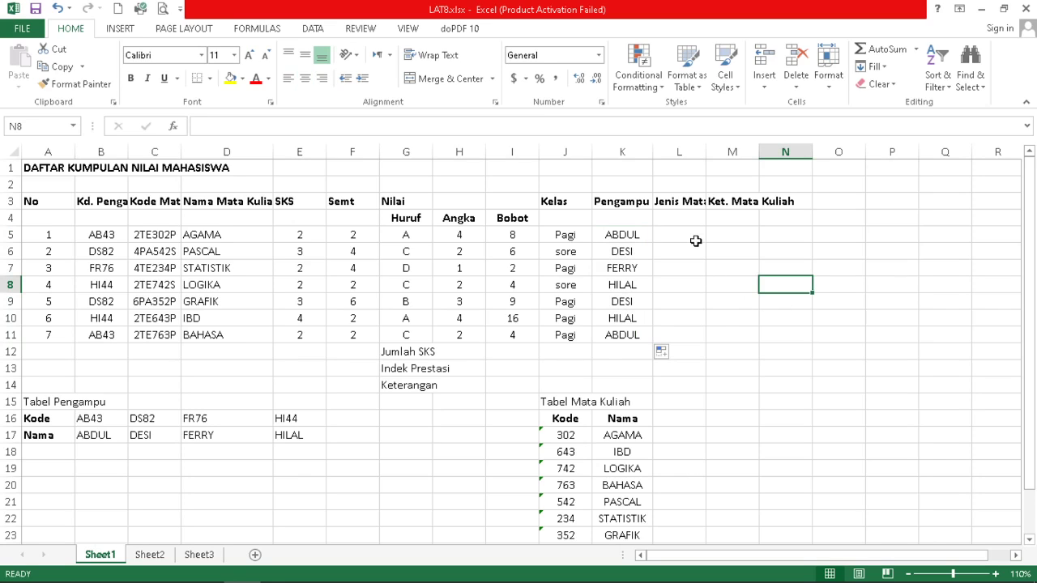
Switch to 13 Latihan.pdf in Adobe Reader, read instruction 7 on the Jenis Mata Kuliah column, and return to Excel
click(687, 204)
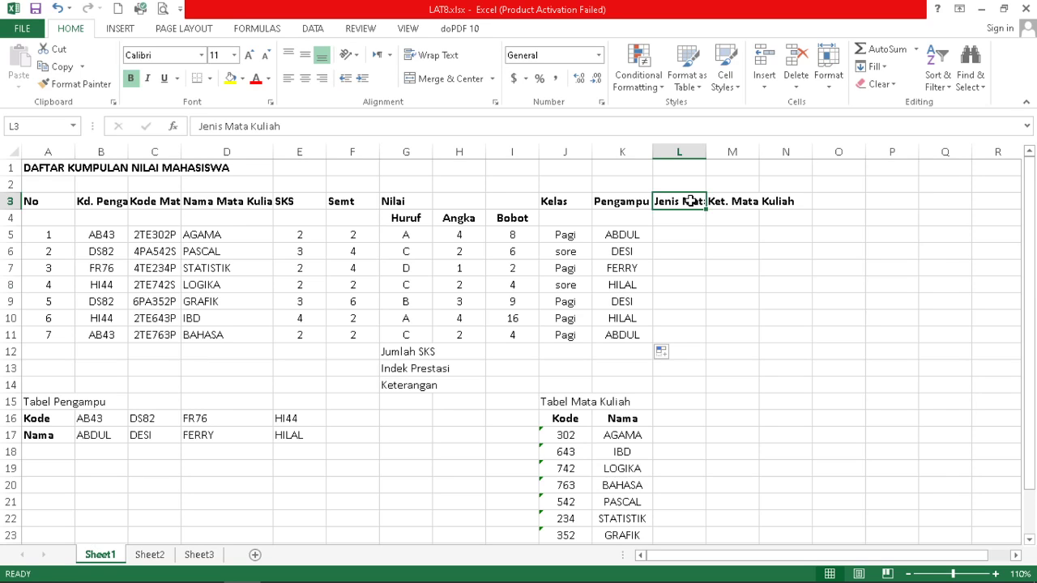
click(684, 236)
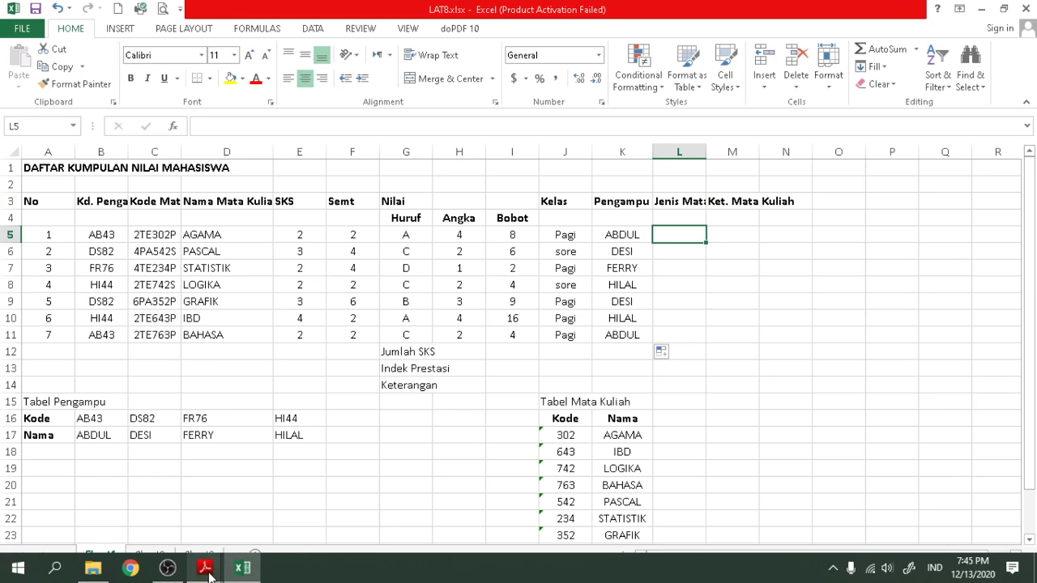
mouse_move(205, 569)
click(150, 491)
scroll(151, 488, down, 2)
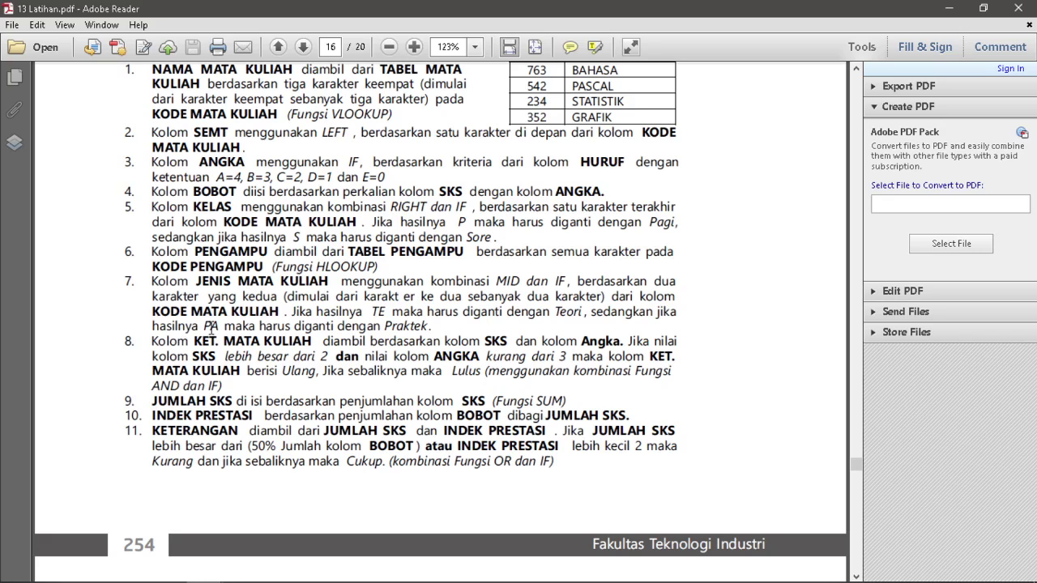
mouse_move(374, 581)
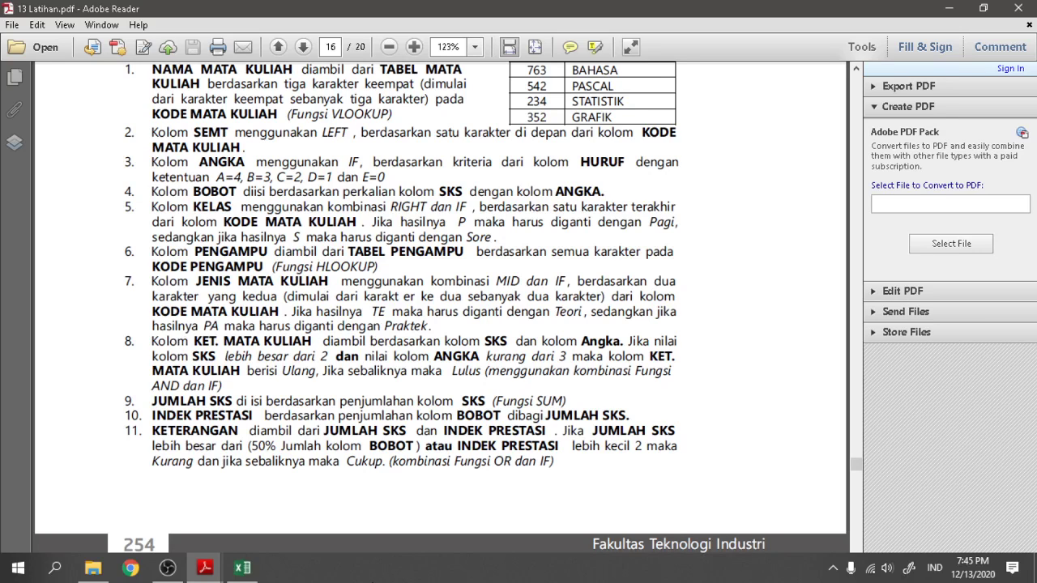
click(242, 568)
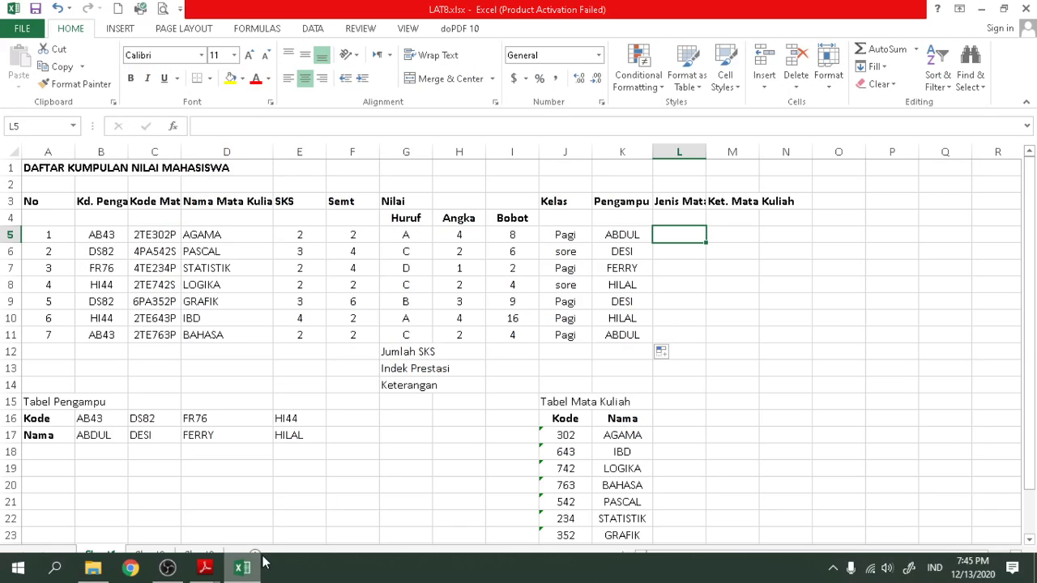
Review the course code in C5 and the existing Semt formula in F5 and Nama Mata Kuliah formula in D5
click(156, 237)
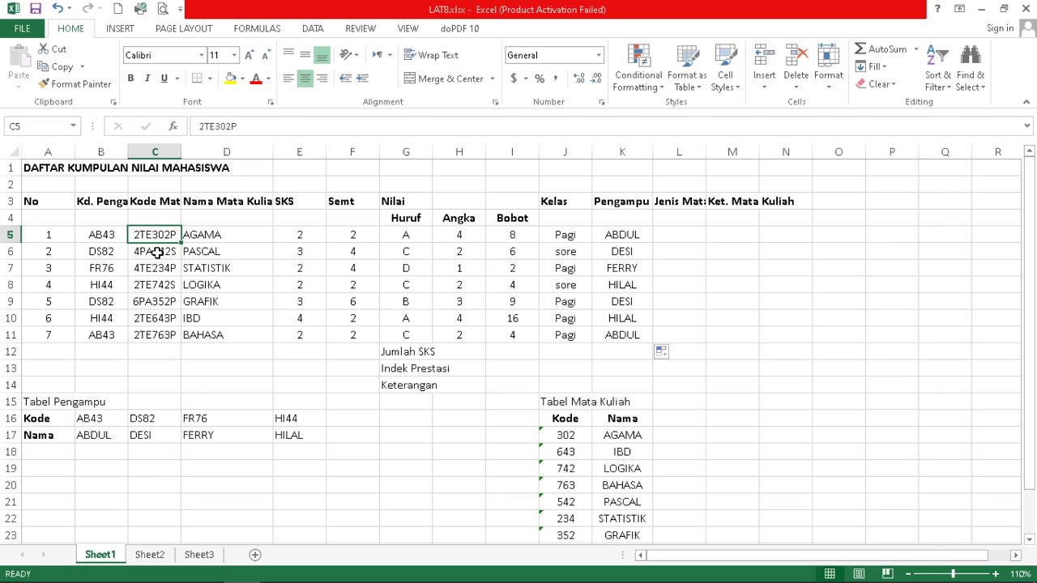
click(683, 236)
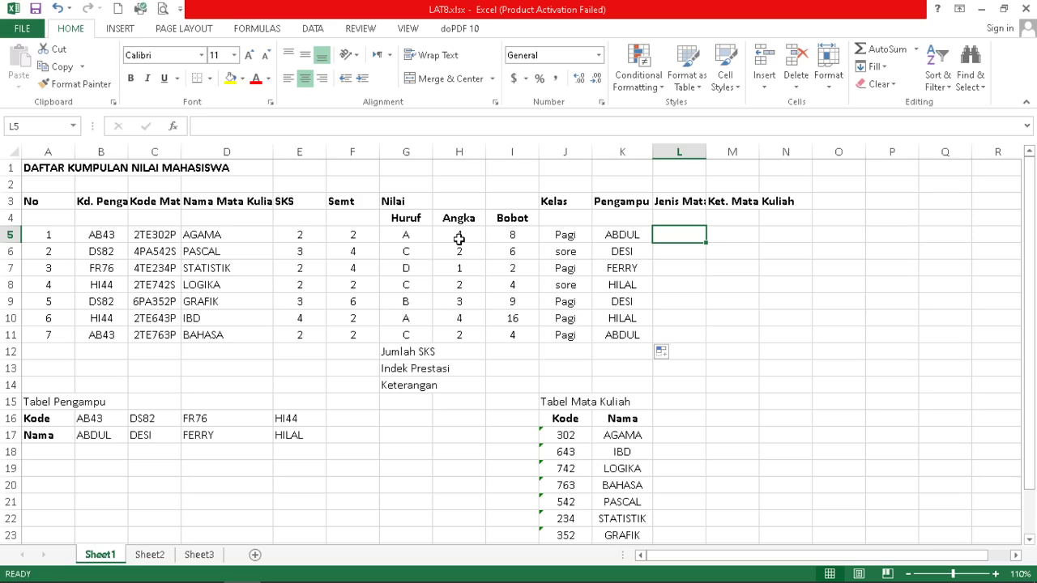
click(352, 237)
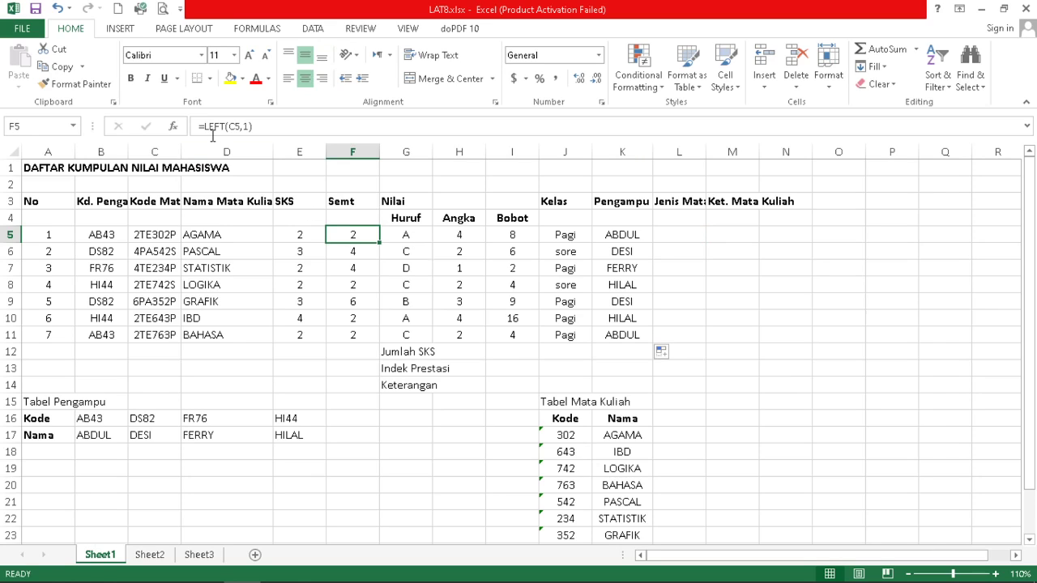
click(210, 236)
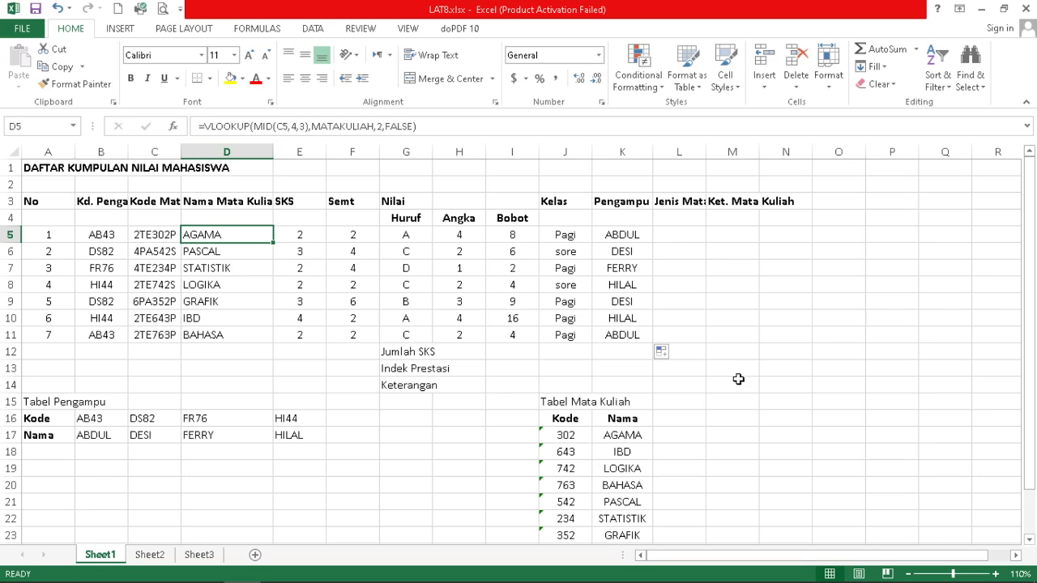
Start the Jenis Mata Kuliah formula in L5 with an IF whose test extracts two characters of C5 from position 2, MID(C5,2,2)
click(683, 236)
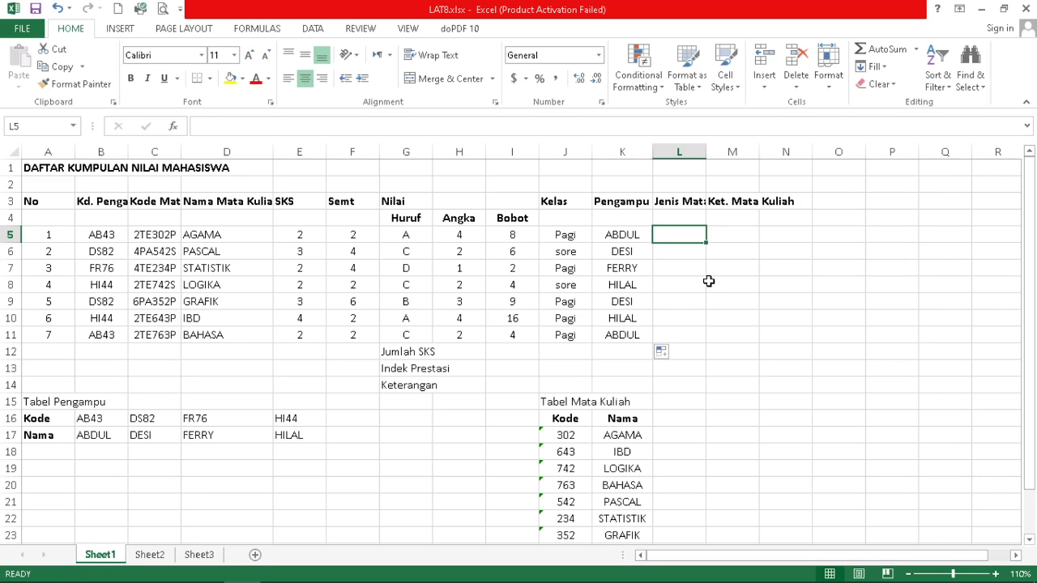
text(=)
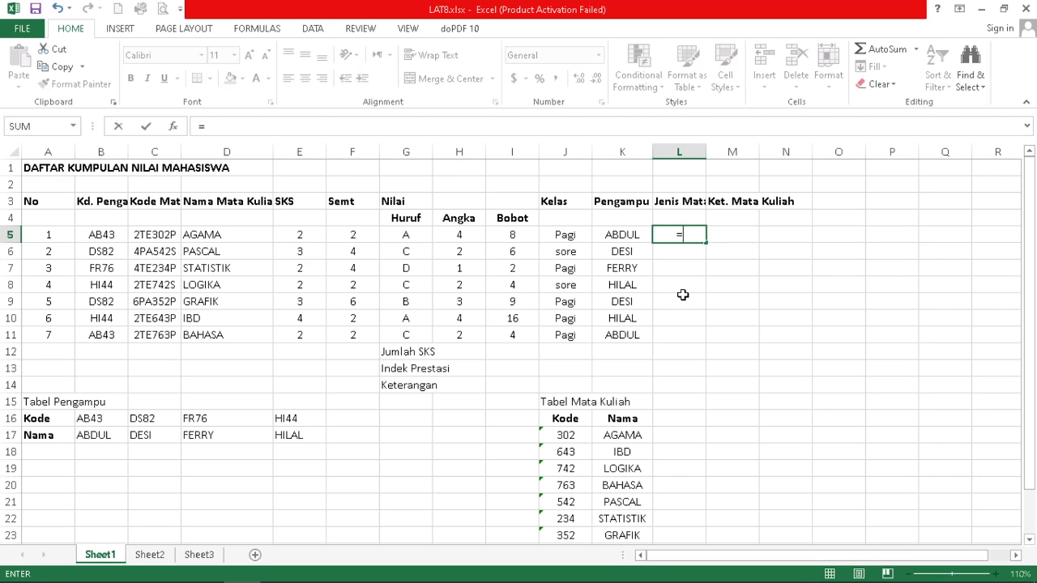
text(if)
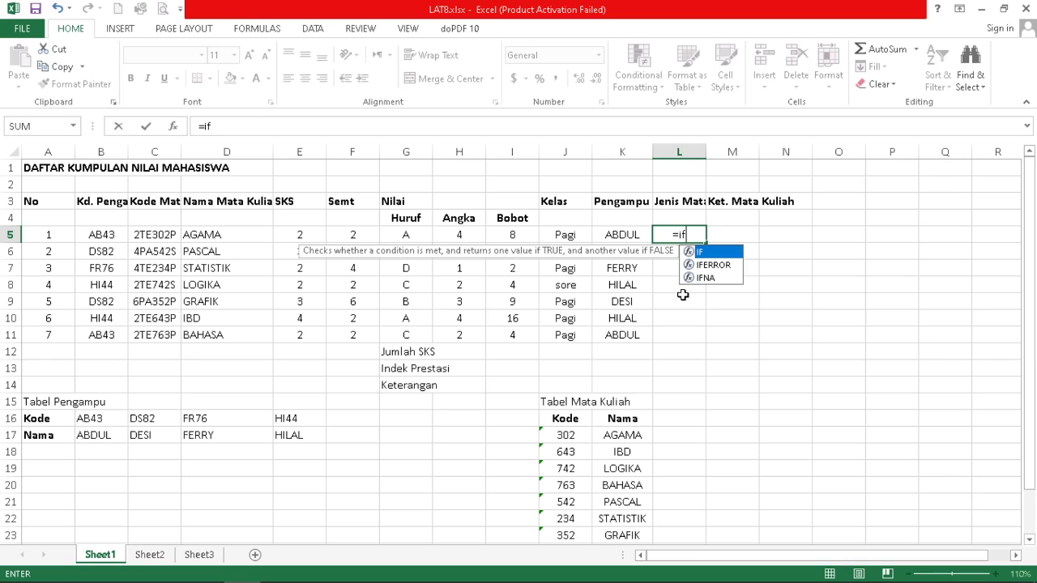
text(()
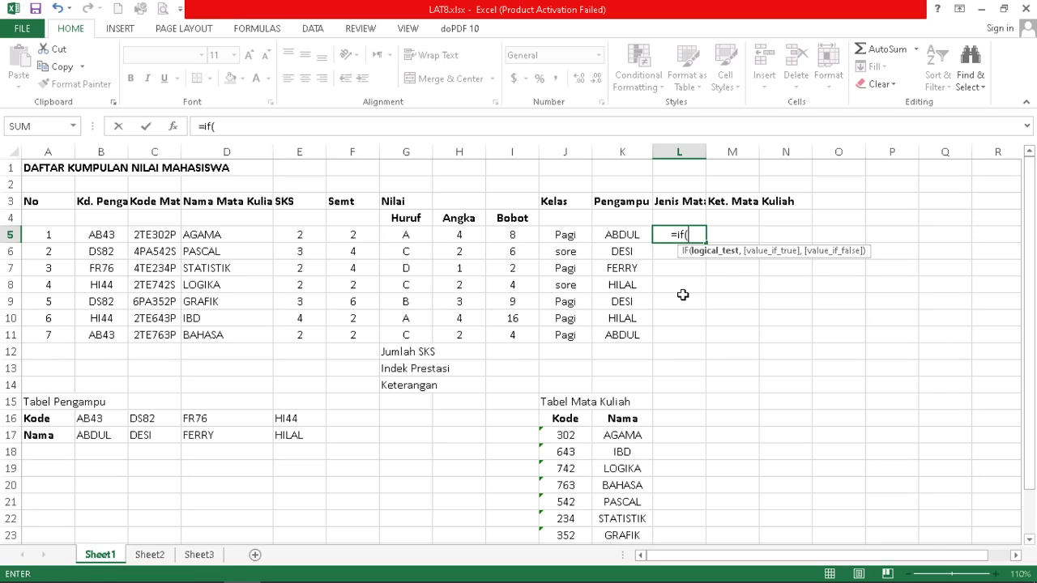
text(mid()
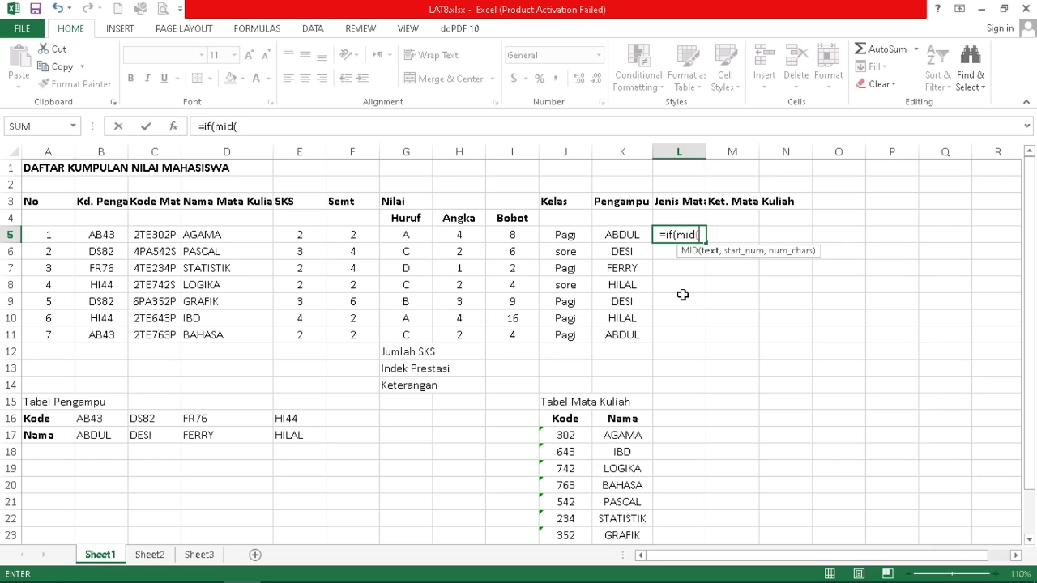
click(157, 234)
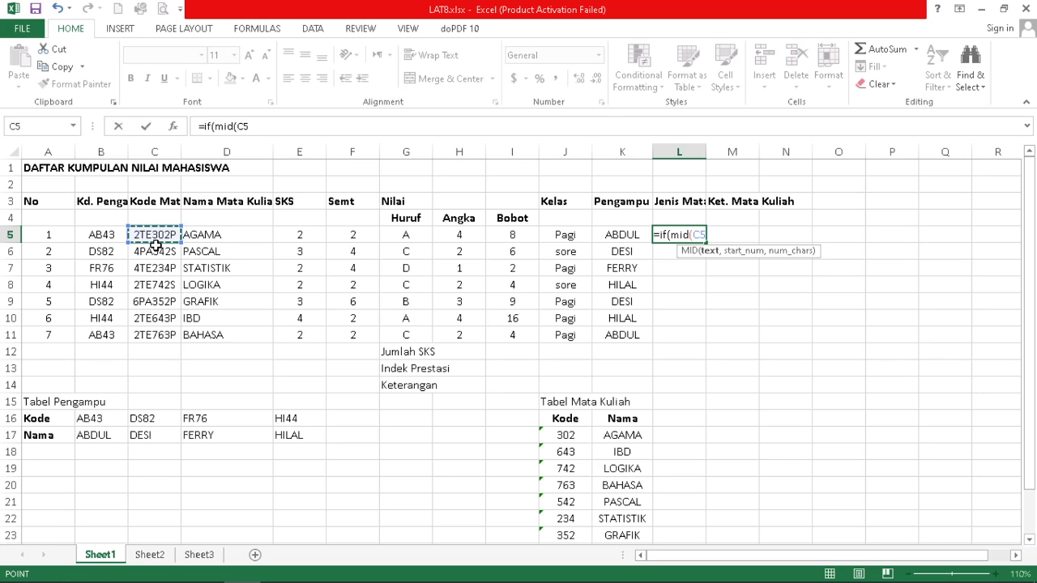
text(,)
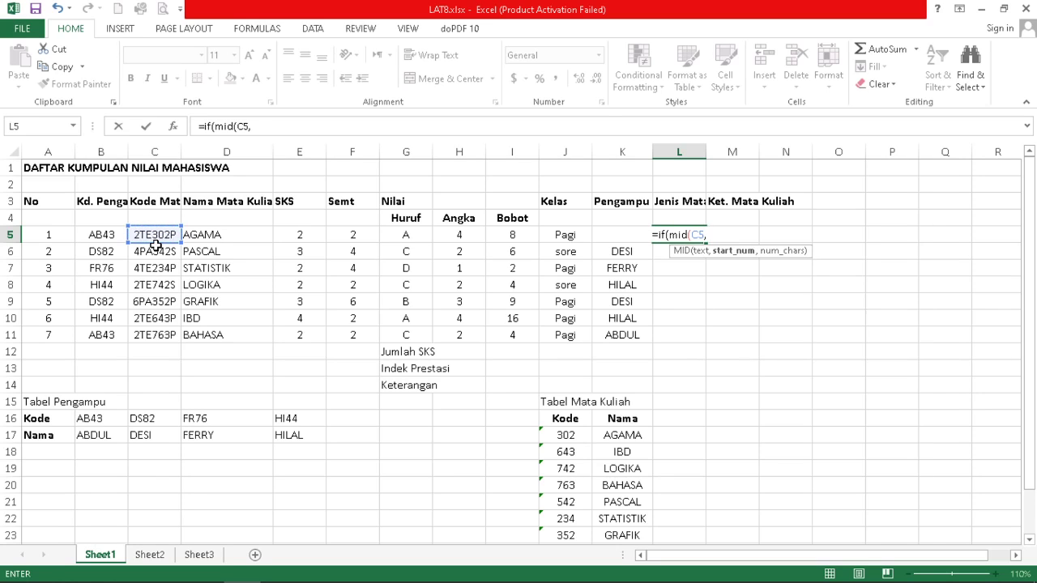
text(2,)
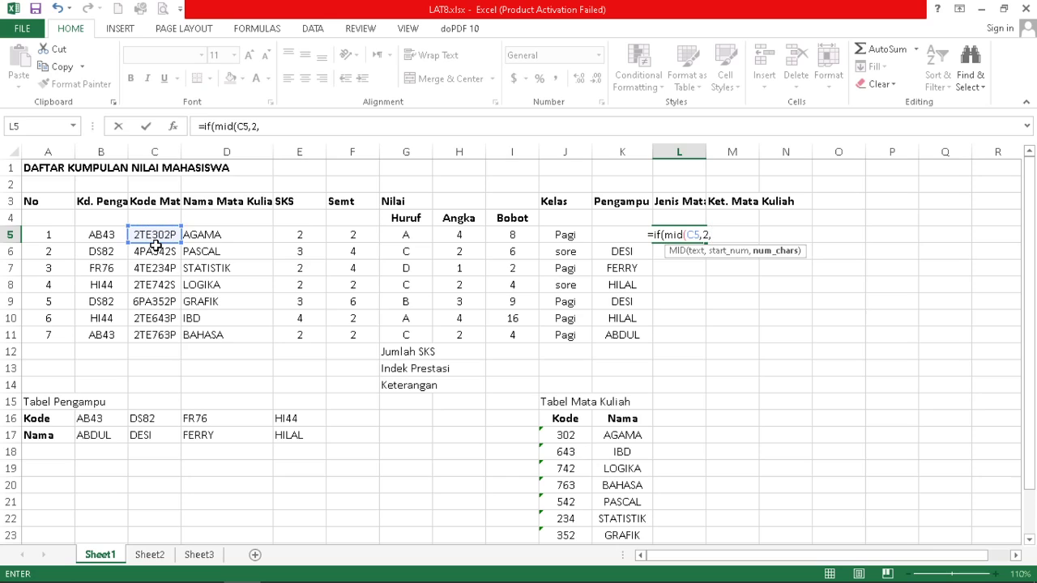
text(2)
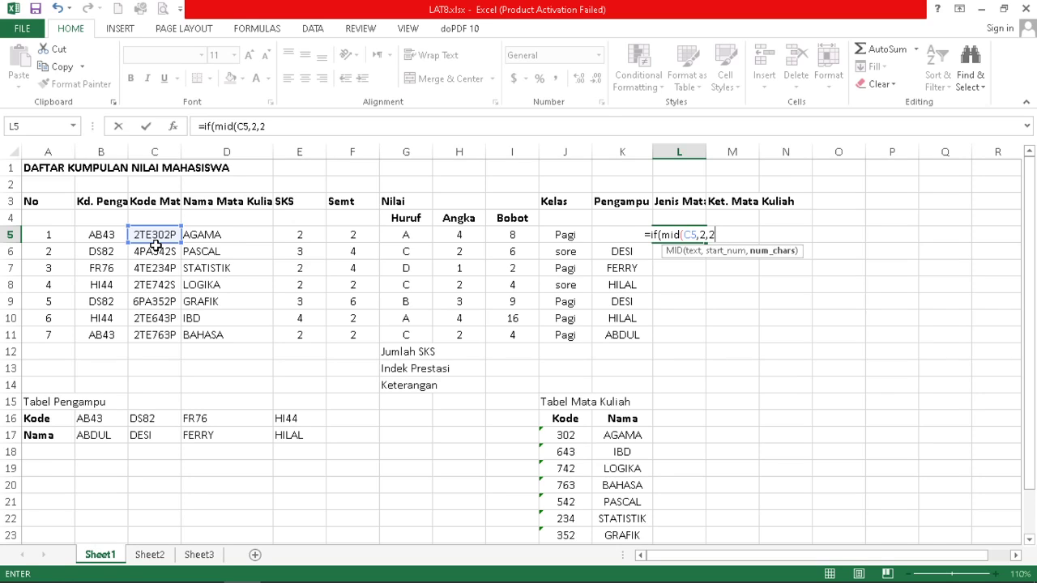
Compare the extracted characters in the L5 formula with "TE" and return "Teori" when they match
text()=")
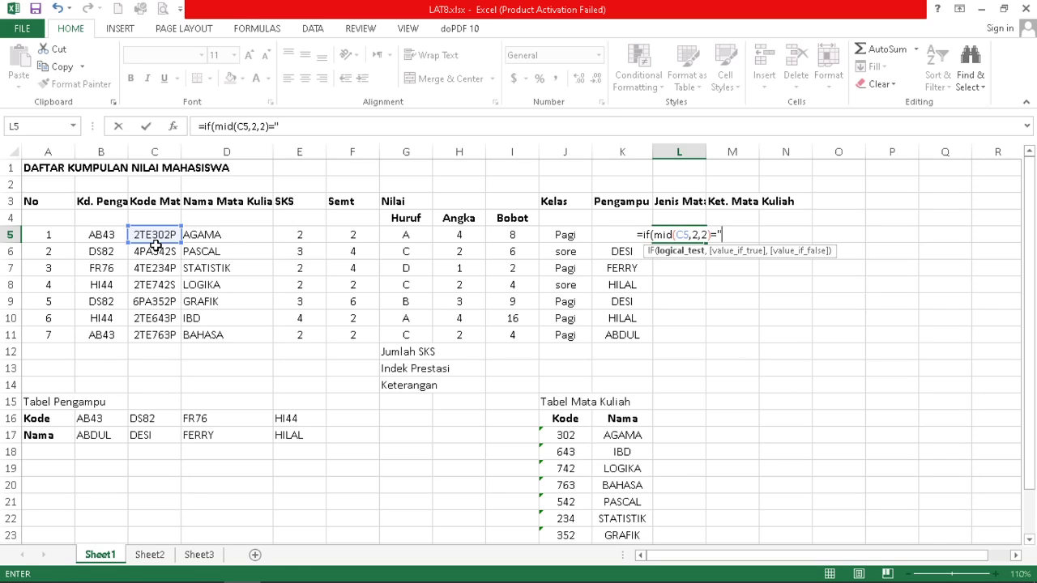
text(TE)
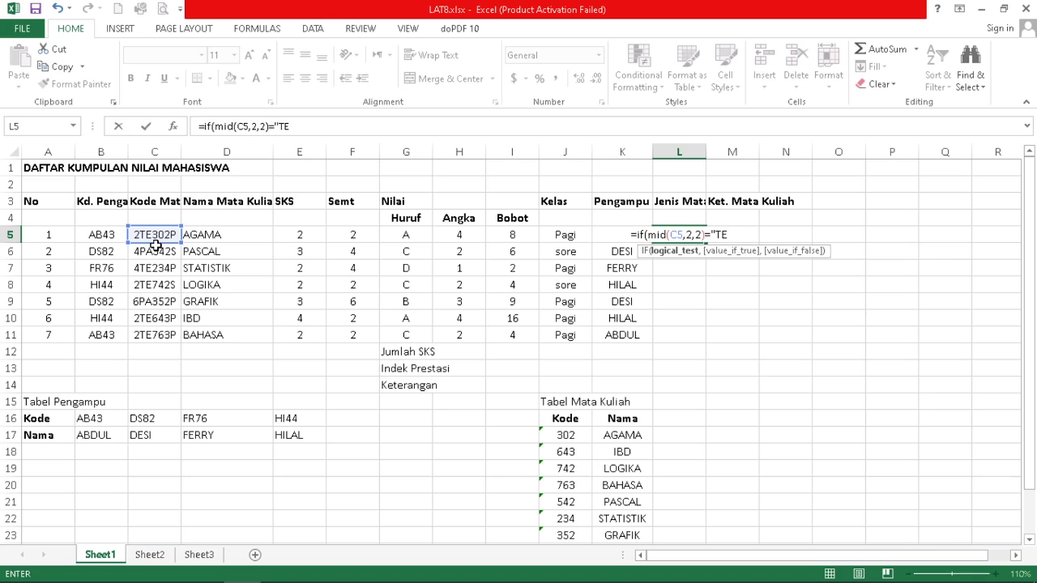
text(")
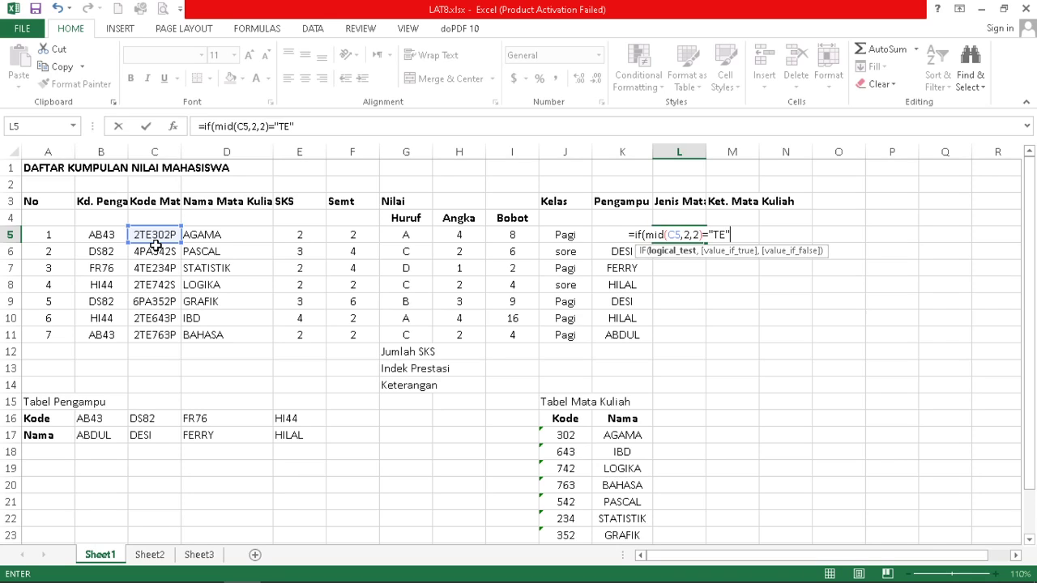
text(,)
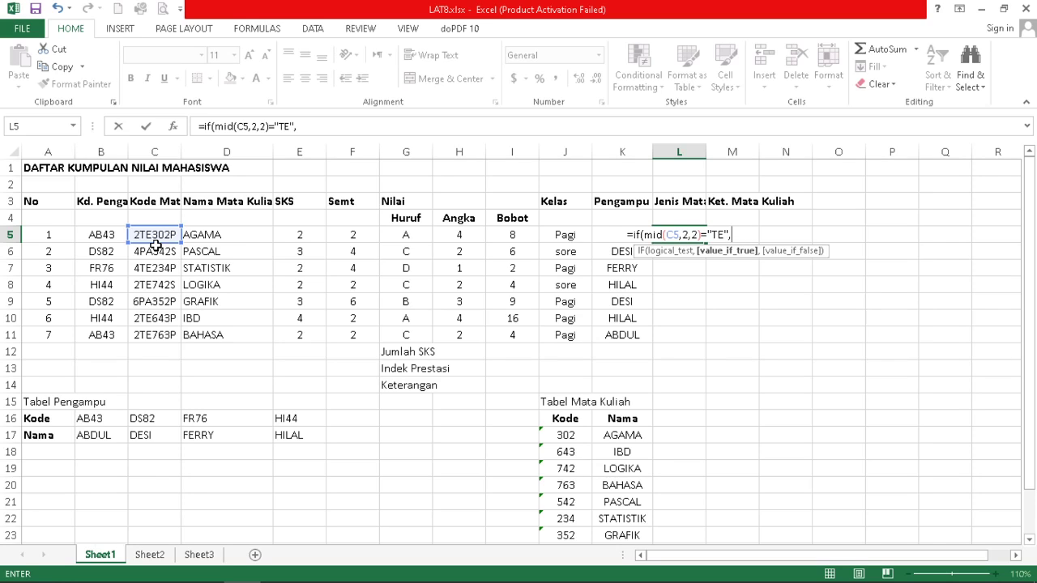
text("Te)
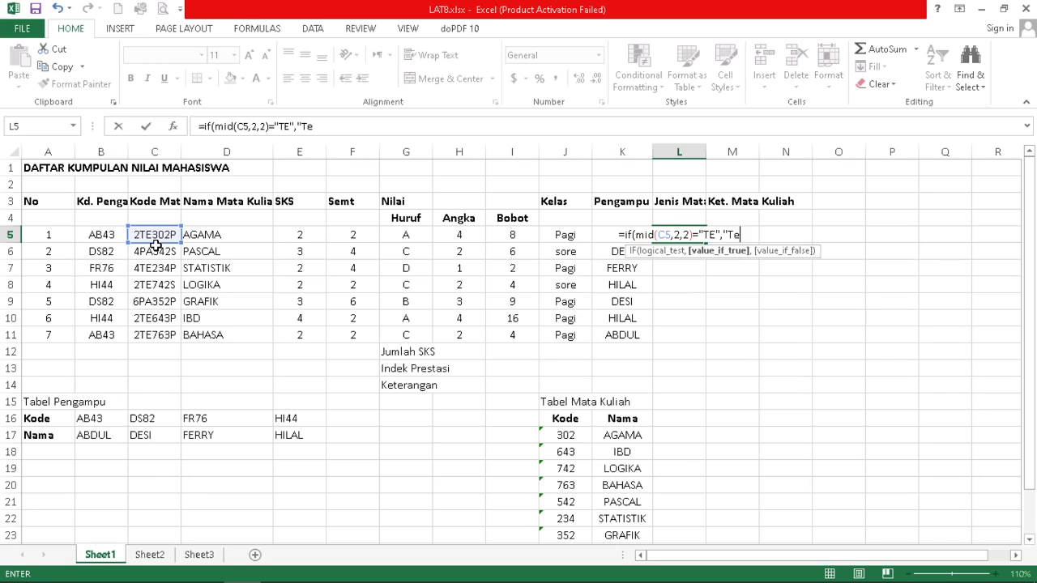
text(ori")
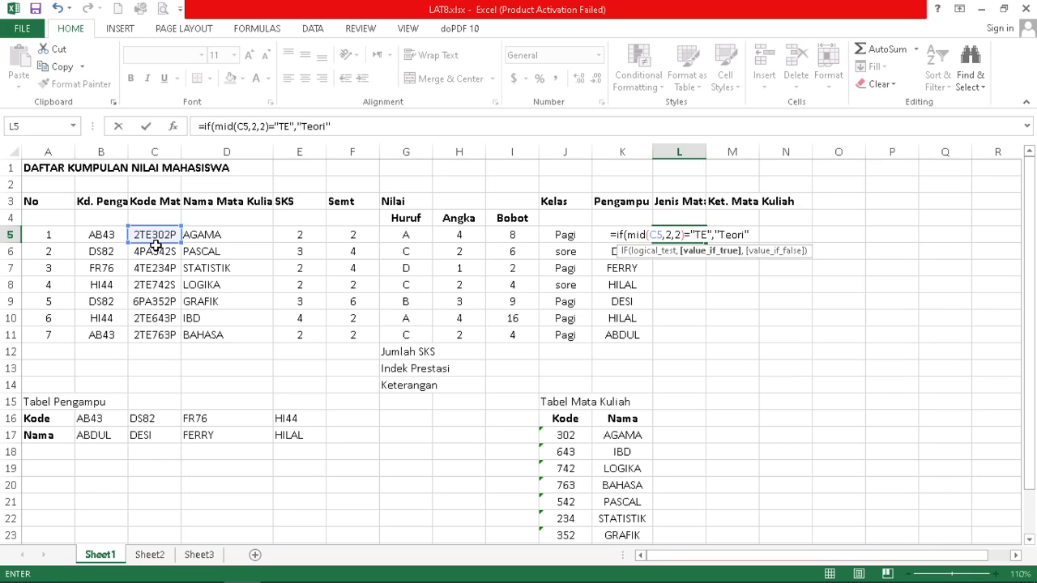
text(,)
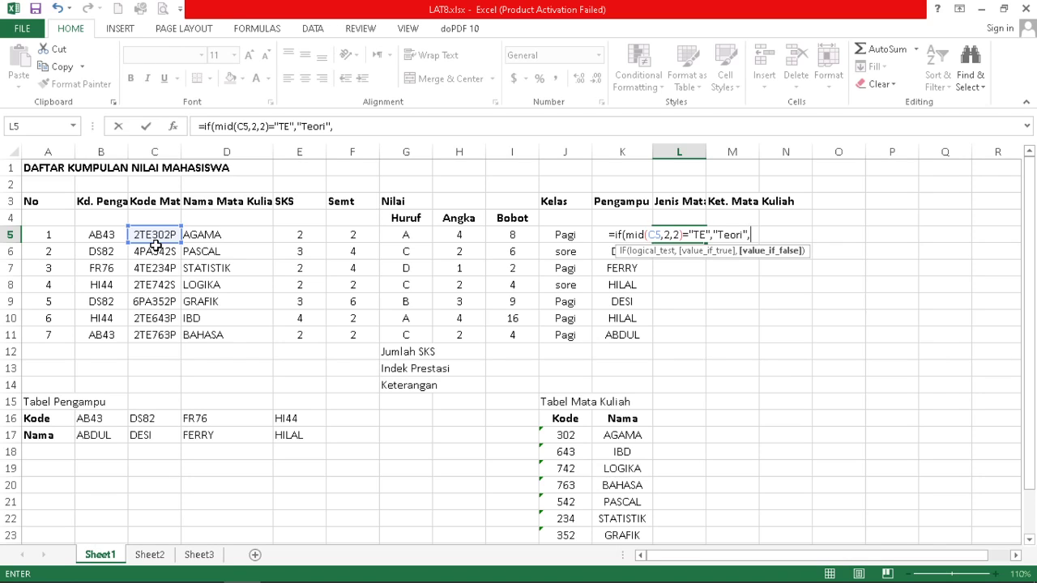
Nest a second IF as the false value of the L5 formula, again extracting the type code with MID(C5,2,2)
text(if()
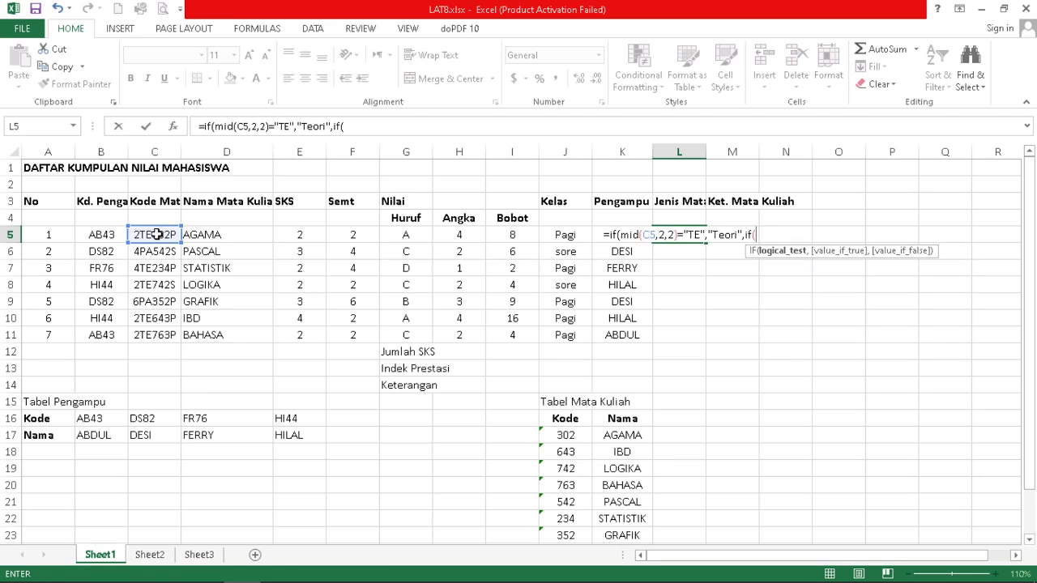
text(mid)
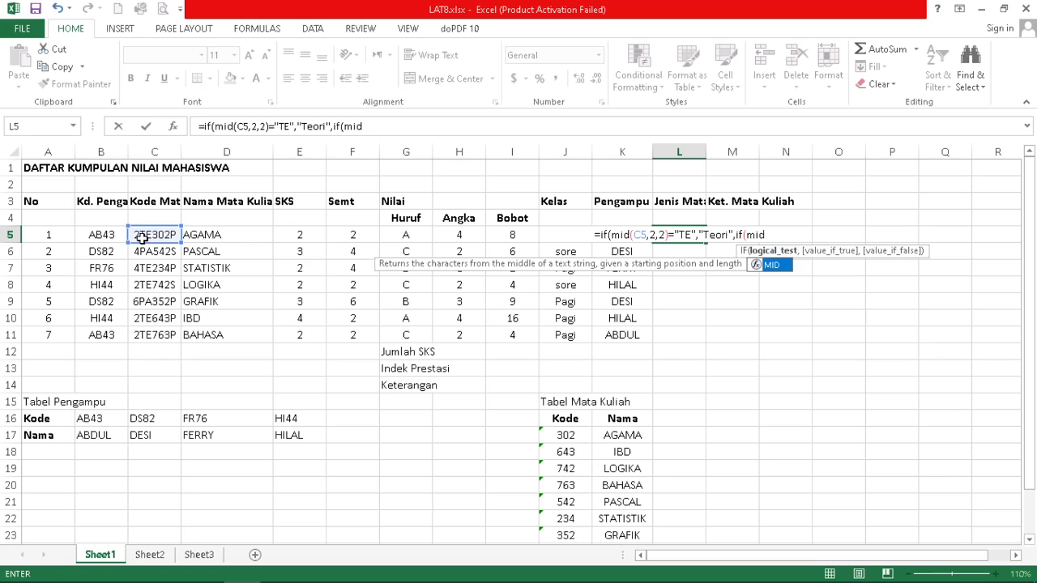
text(()
click(142, 237)
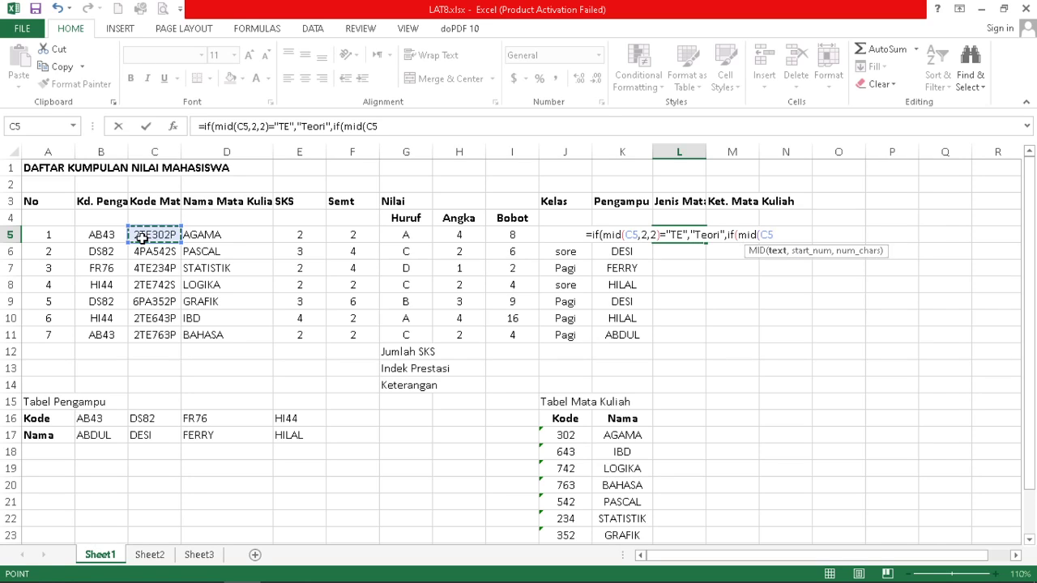
text(,)
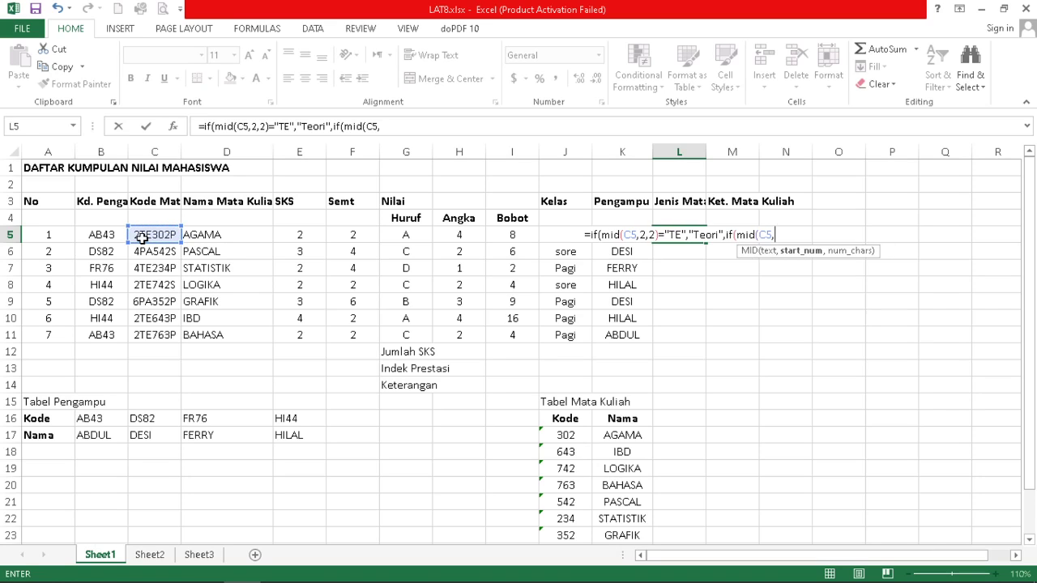
text(2)
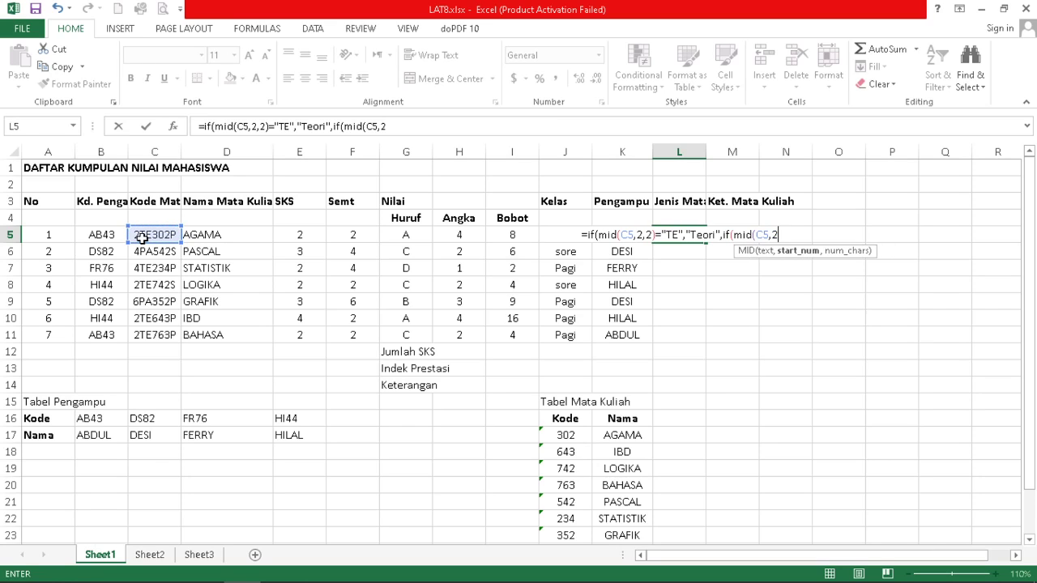
text(,2)
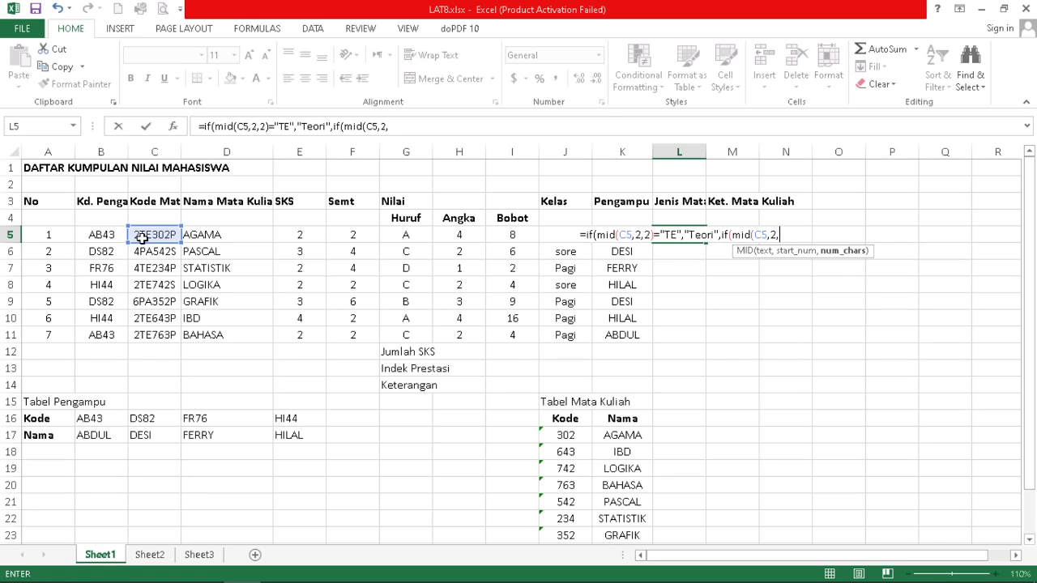
text())
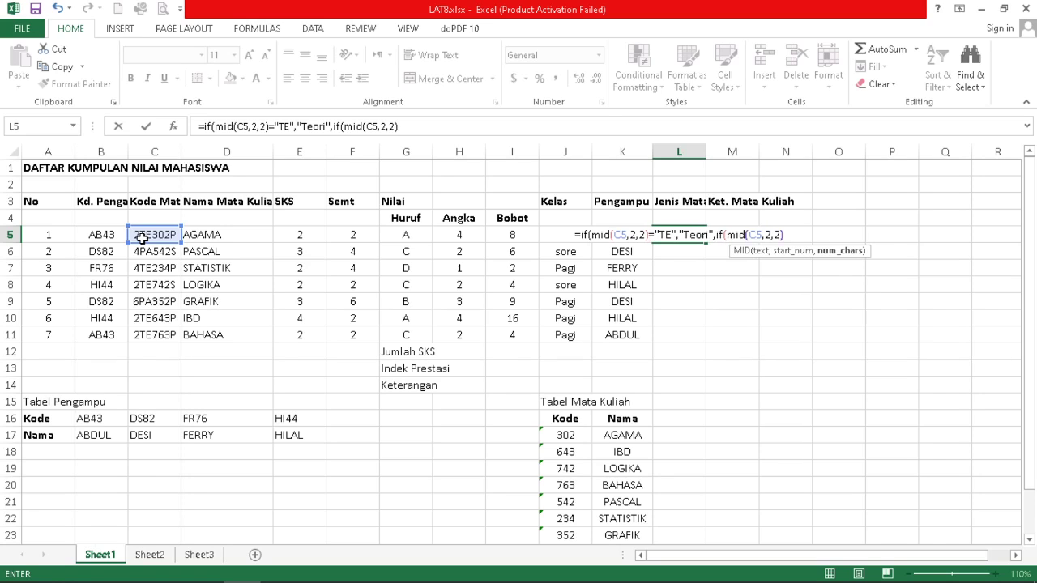
Make the nested IF return "Praktek" for code "PA" and enter the formula in L5, accepting the missing closing parenthesis
text(=)
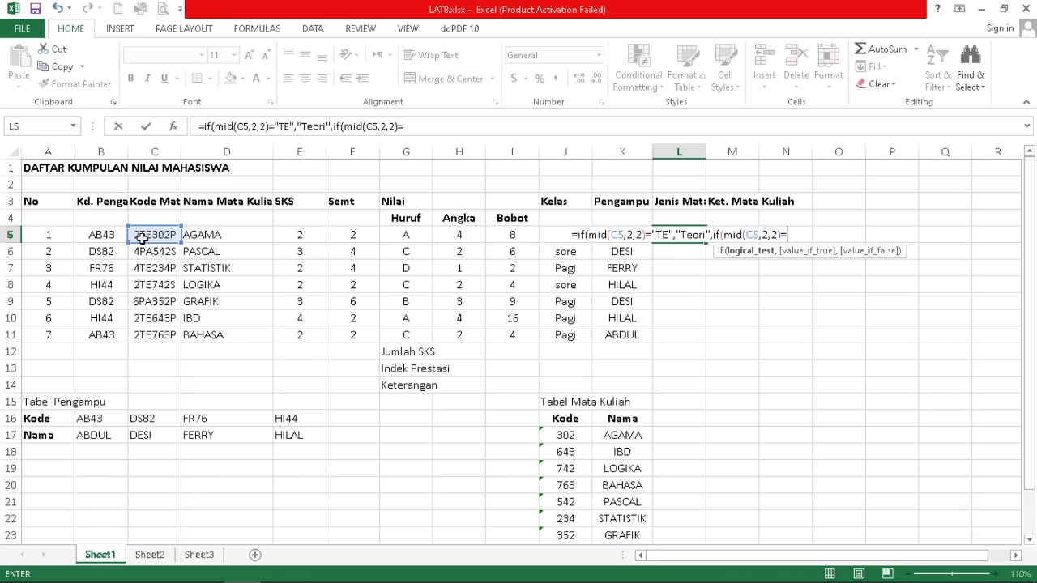
text(")
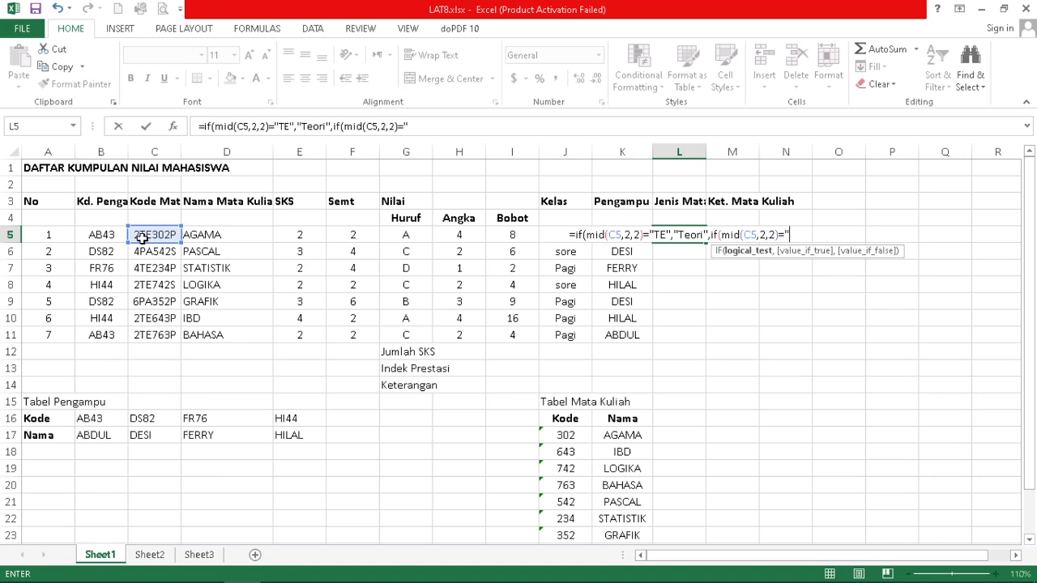
text(PA)
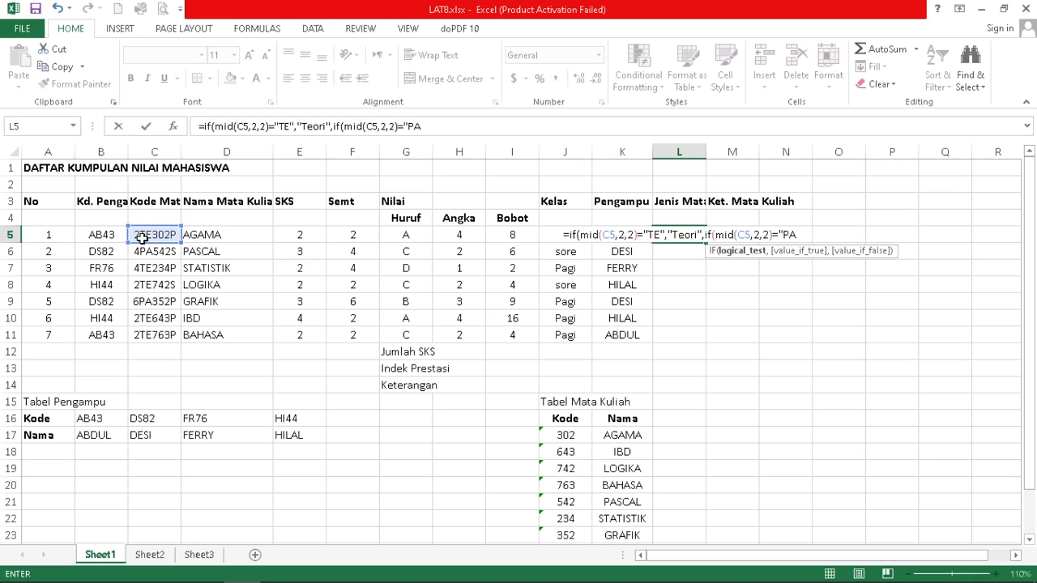
text(",)
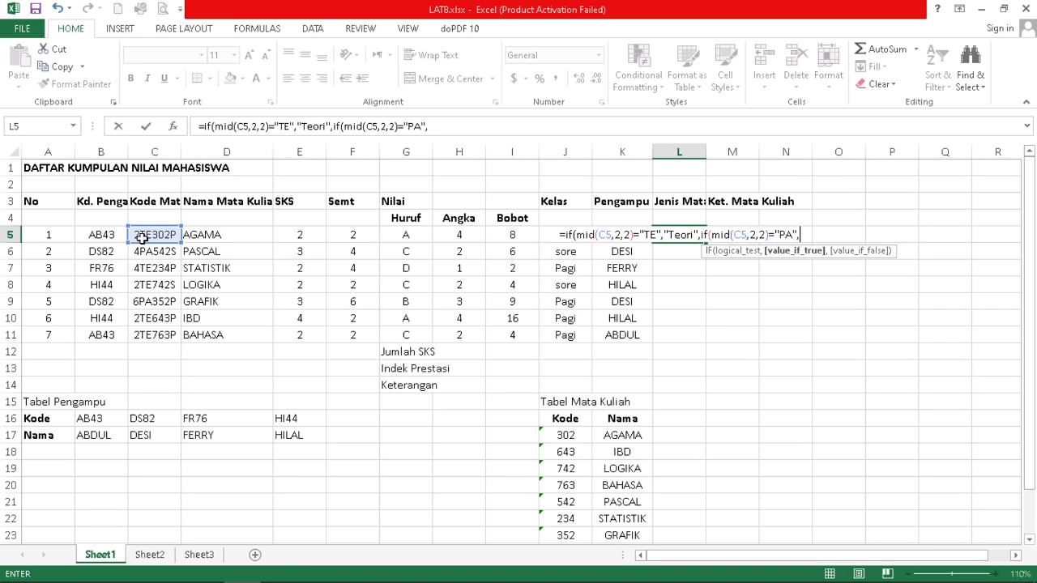
text("P)
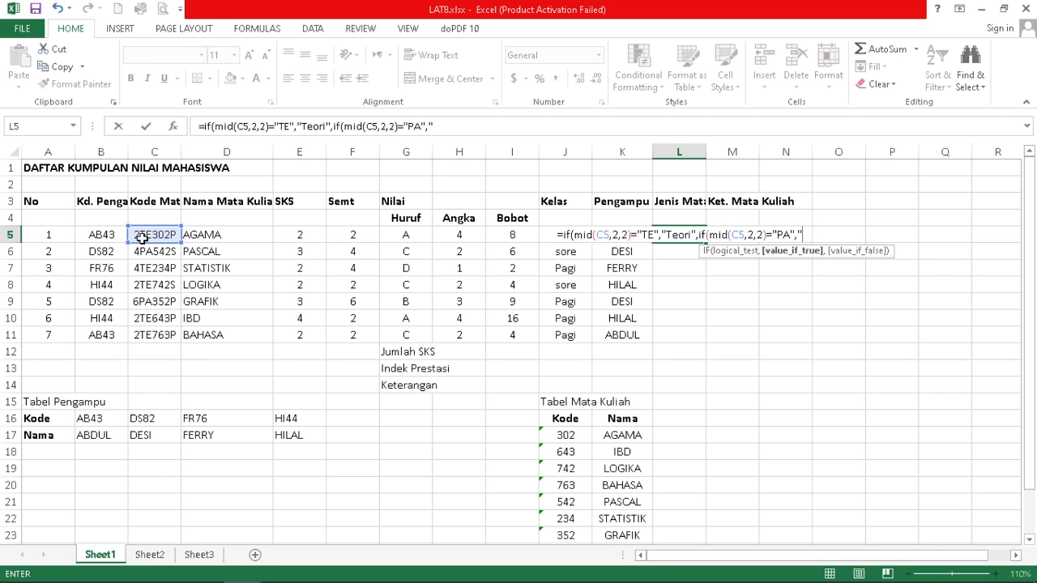
text(ra)
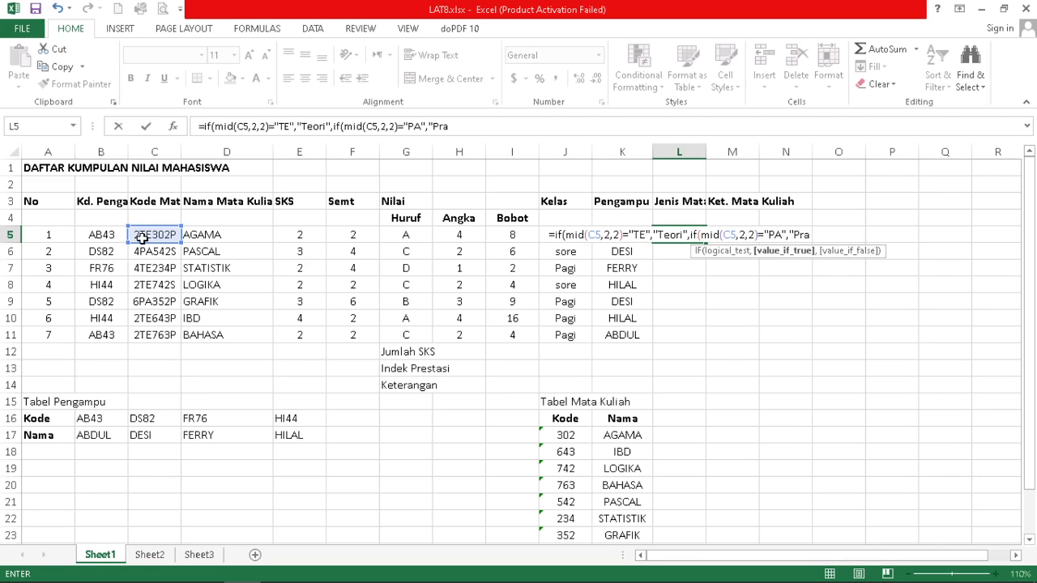
text(ktek")
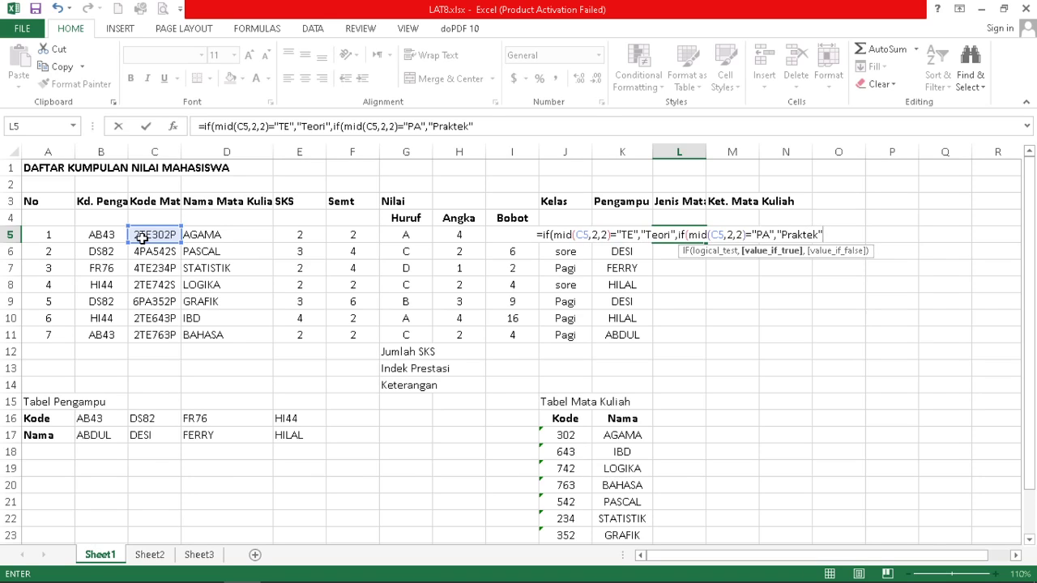
text())
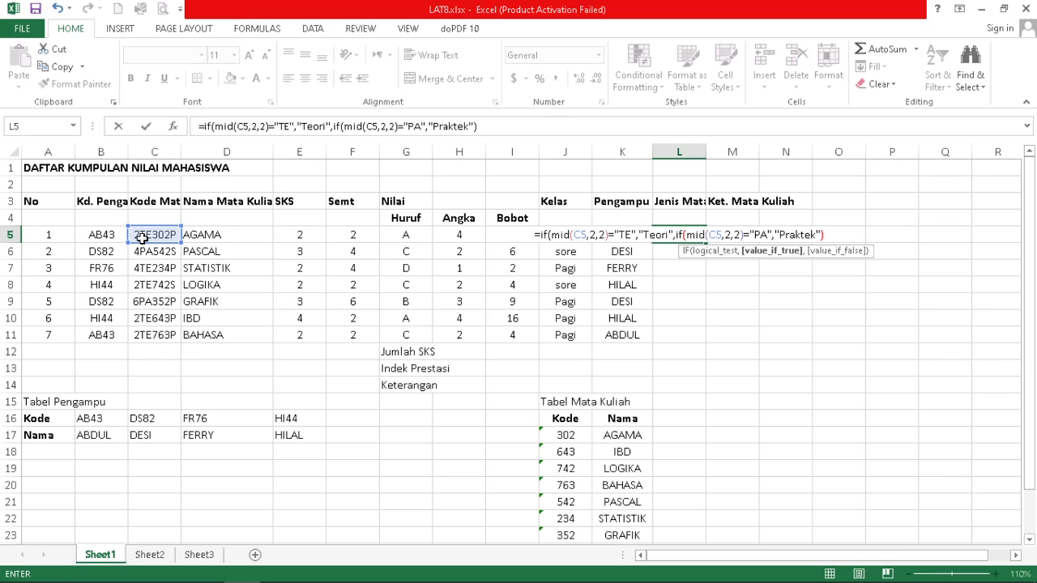
key(Return)
key(Return)
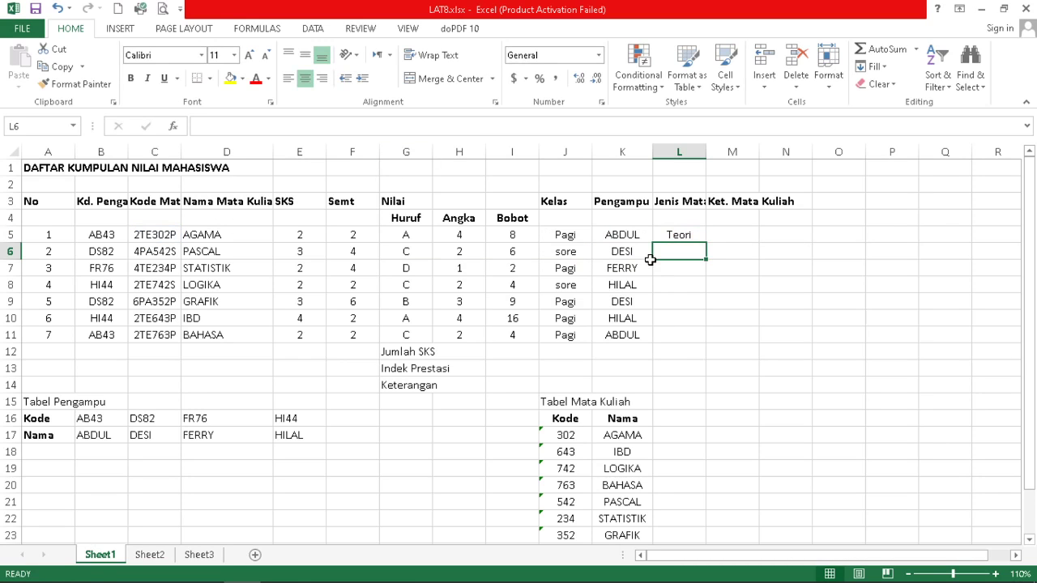
Fill the Jenis Mata Kuliah formula from L5 down to L11 and select M5 under Ket. Mata Kuliah
click(669, 236)
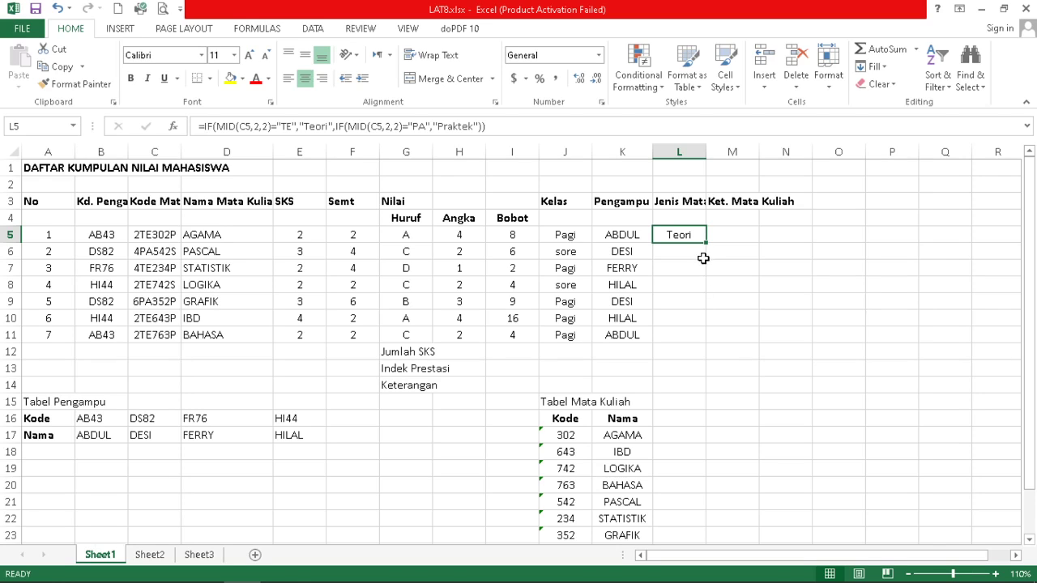
drag(708, 243, 706, 343)
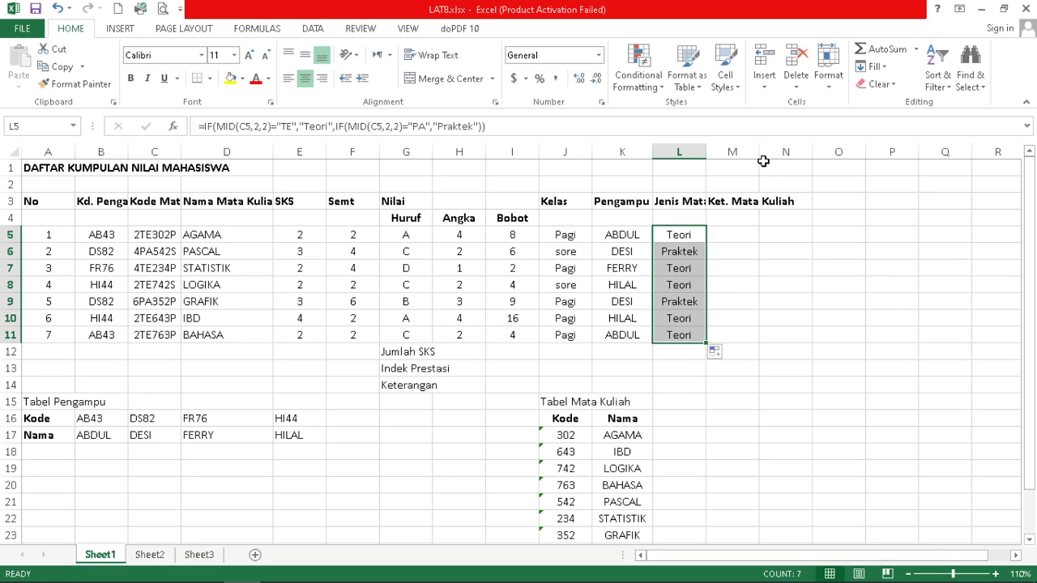
click(739, 202)
click(738, 232)
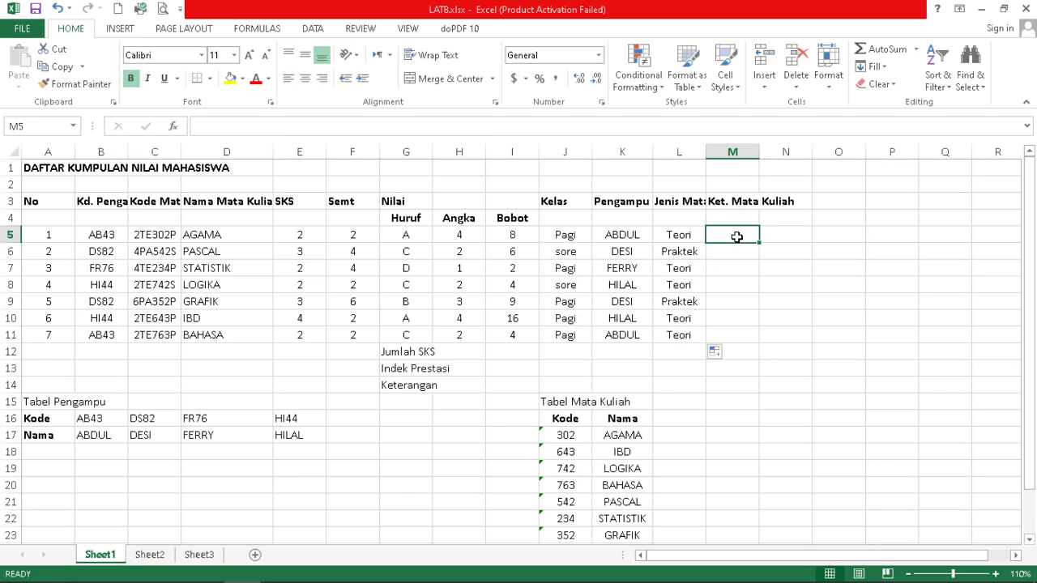
Read instruction 8 for Ket. Mata Kuliah in 13 Latihan.pdf and begin an IF formula in M5 of LAT8.xlsx
click(208, 569)
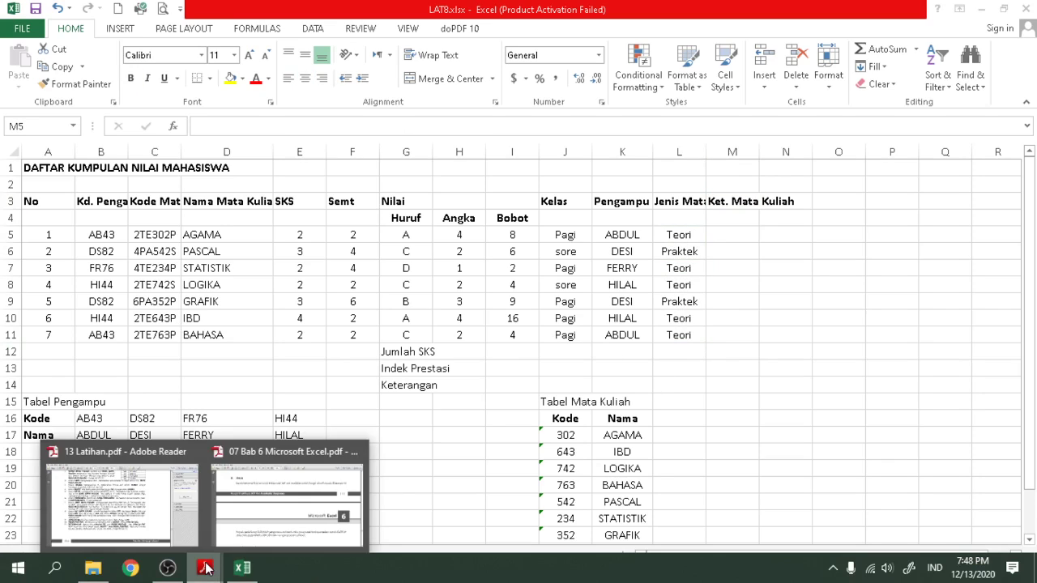
click(123, 508)
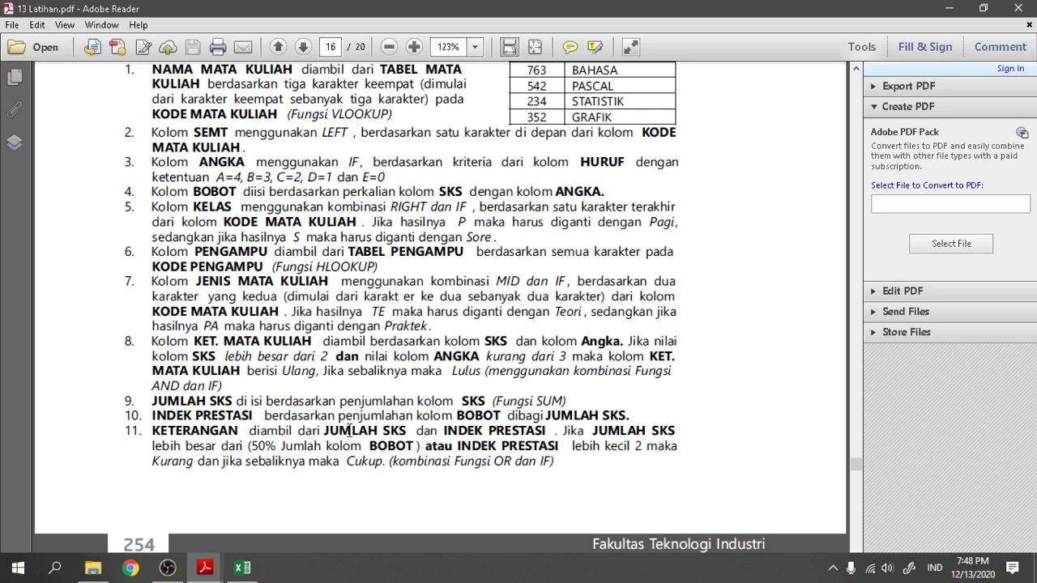
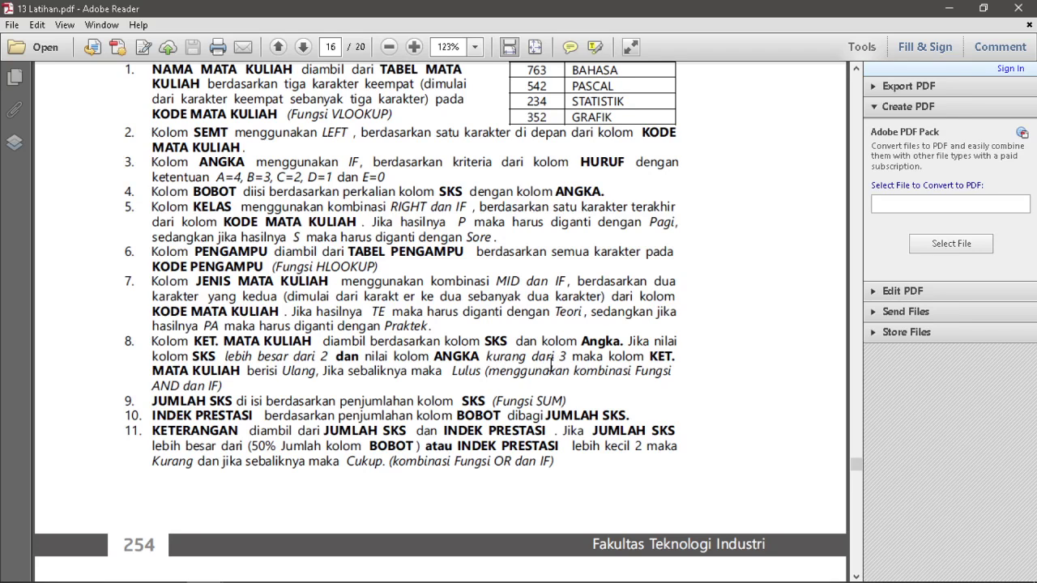
mouse_move(325, 579)
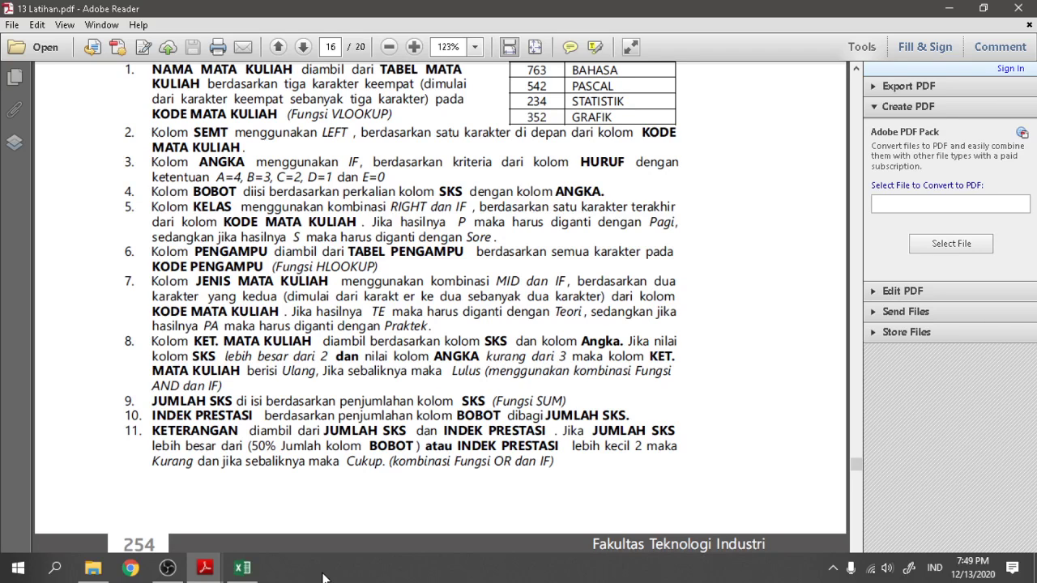
click(253, 569)
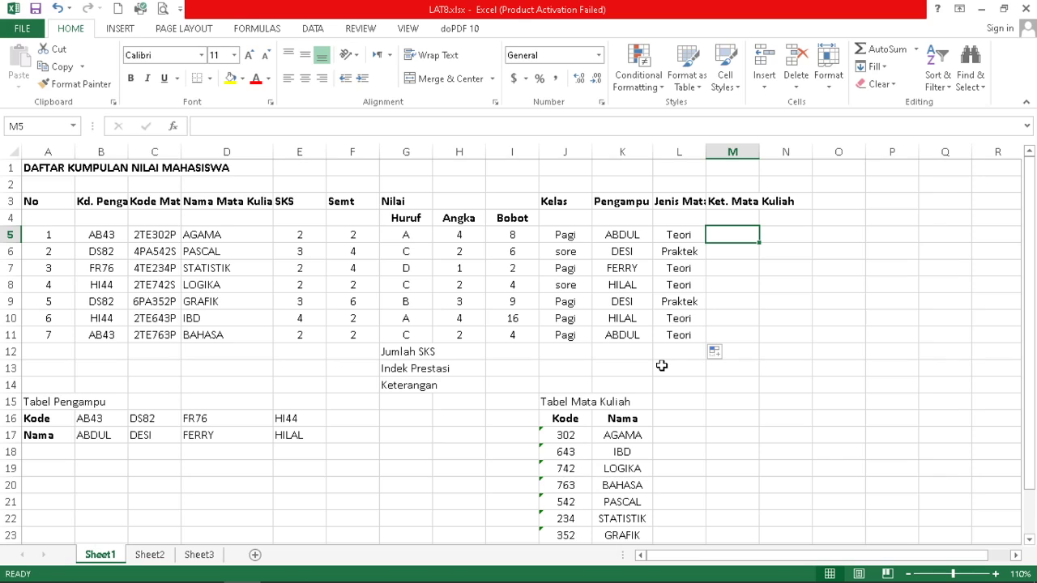
text(=)
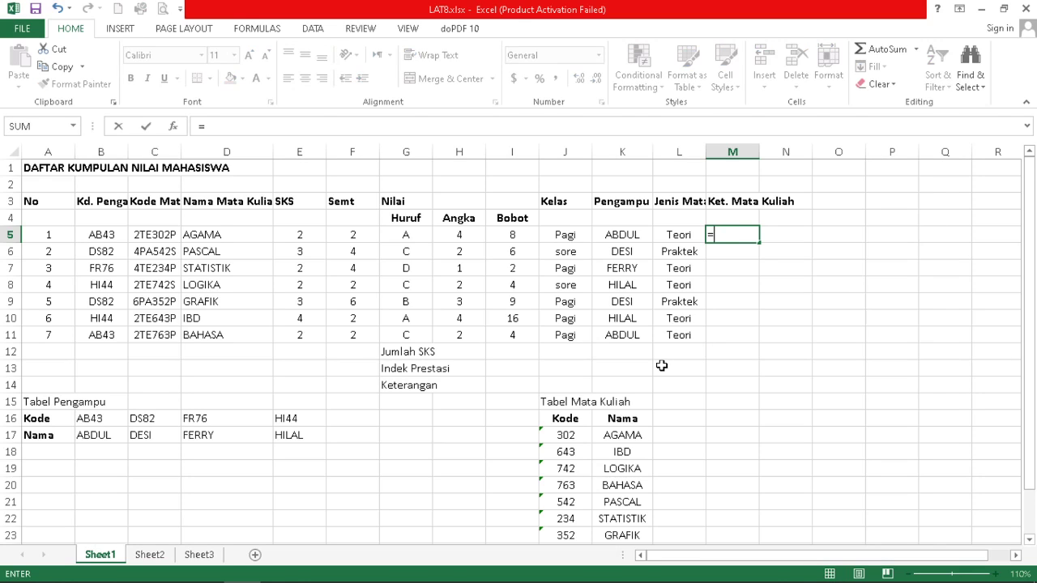
text(if)
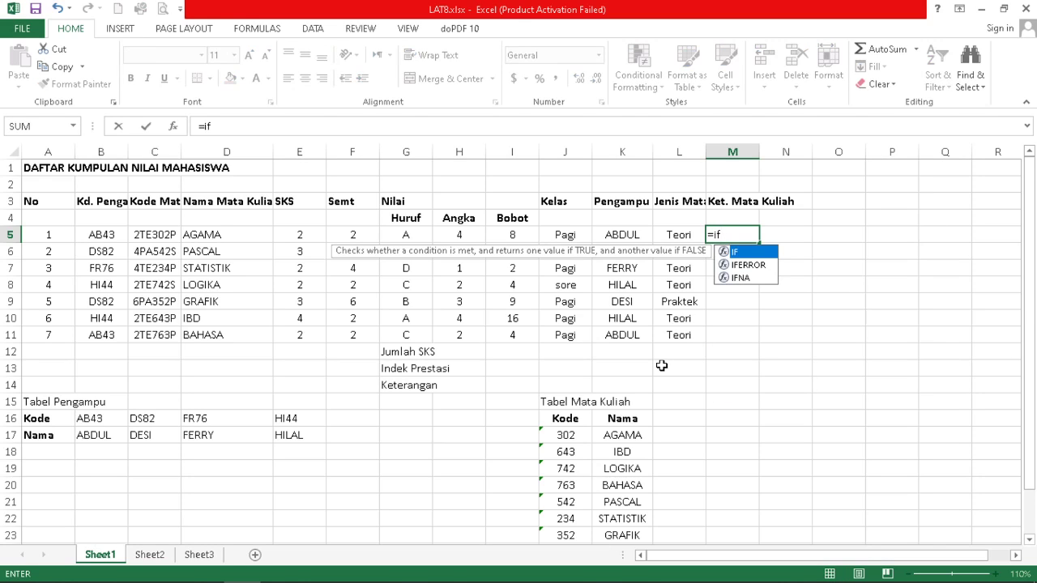
text(()
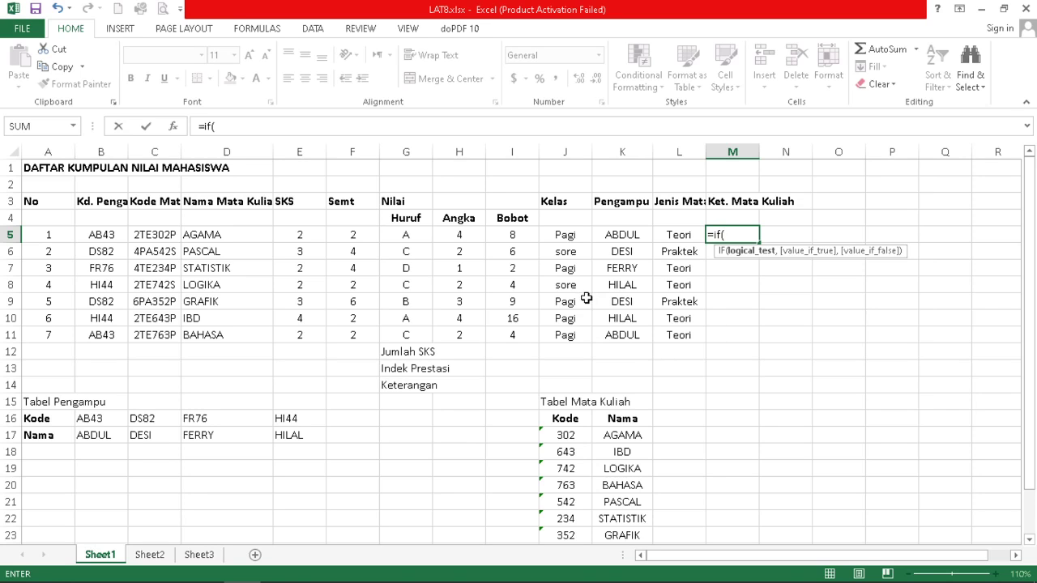
Recheck the SKS condition in 13 Latihan.pdf and add E5>2 as the test of the M5 formula in Excel
mouse_move(205, 567)
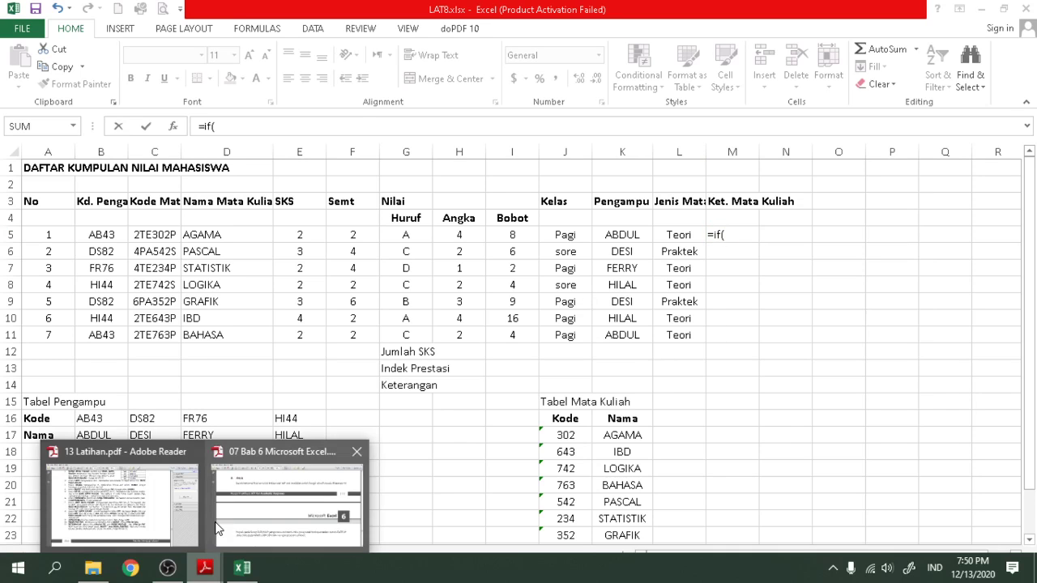
click(138, 511)
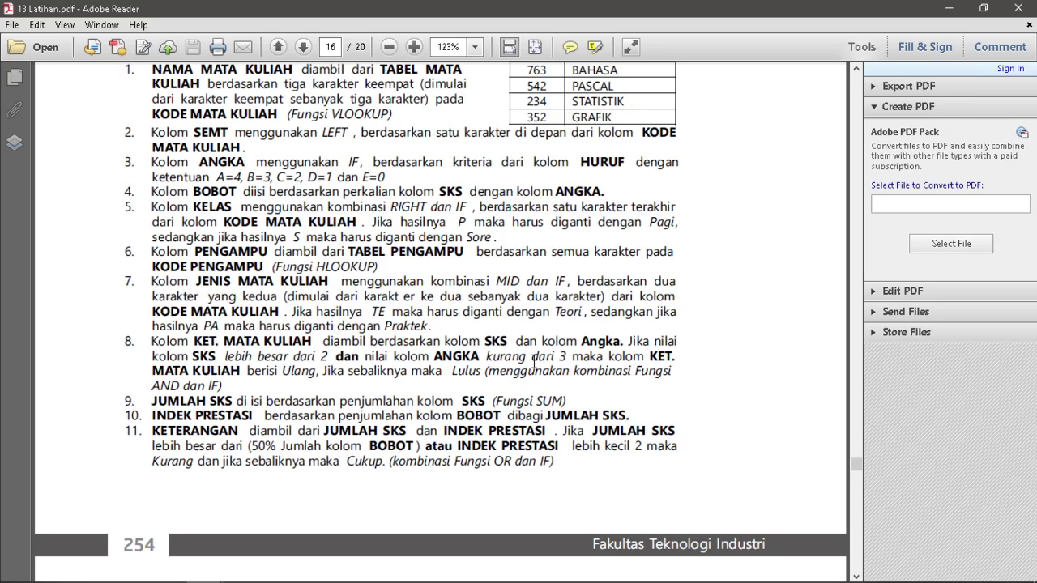
mouse_move(378, 575)
click(242, 567)
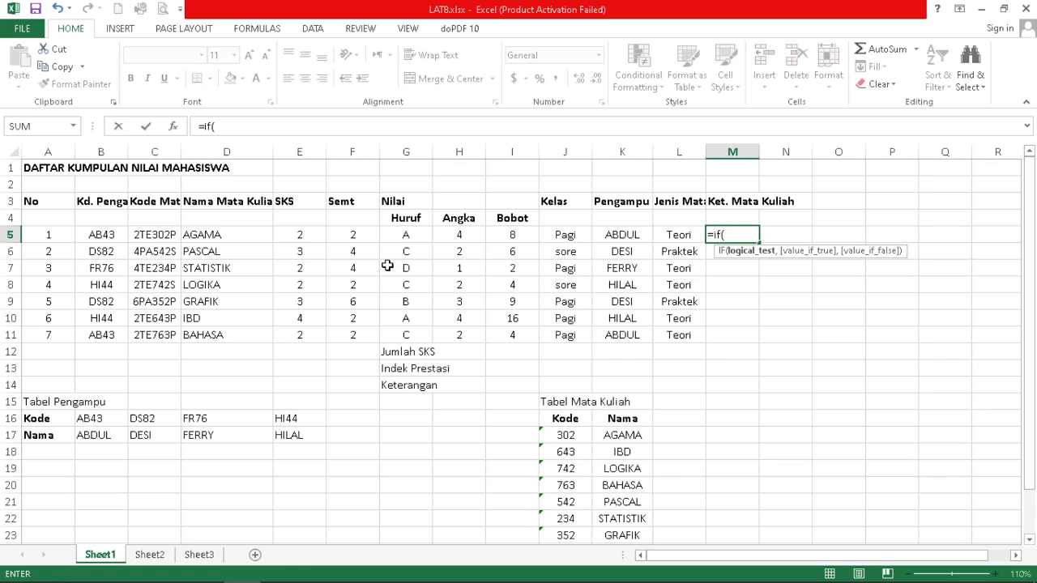
click(299, 234)
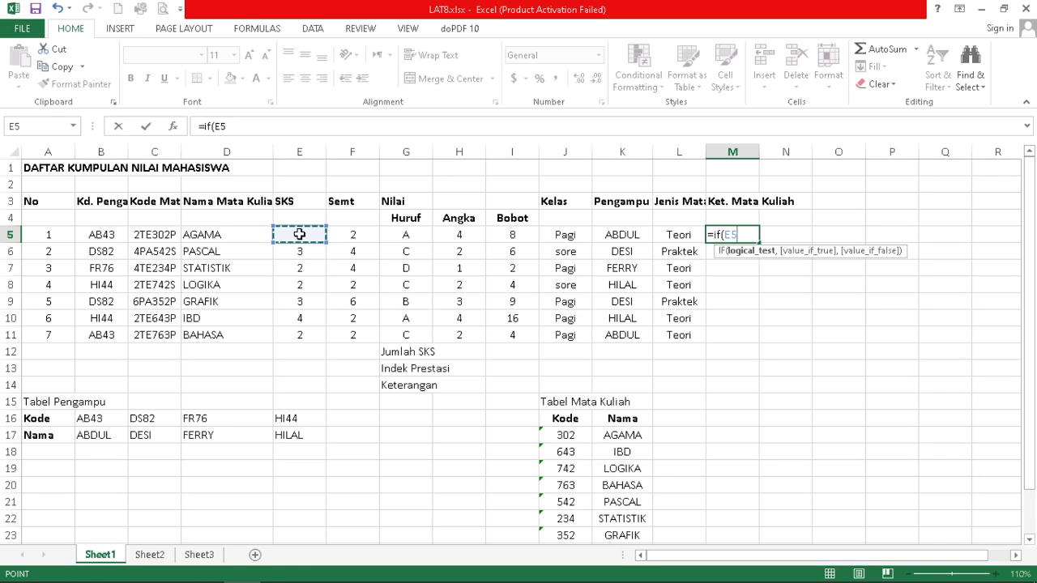
text(>2)
Nest an AND function around the E5>2 test in the M5 formula, ready for a second condition
click(732, 240)
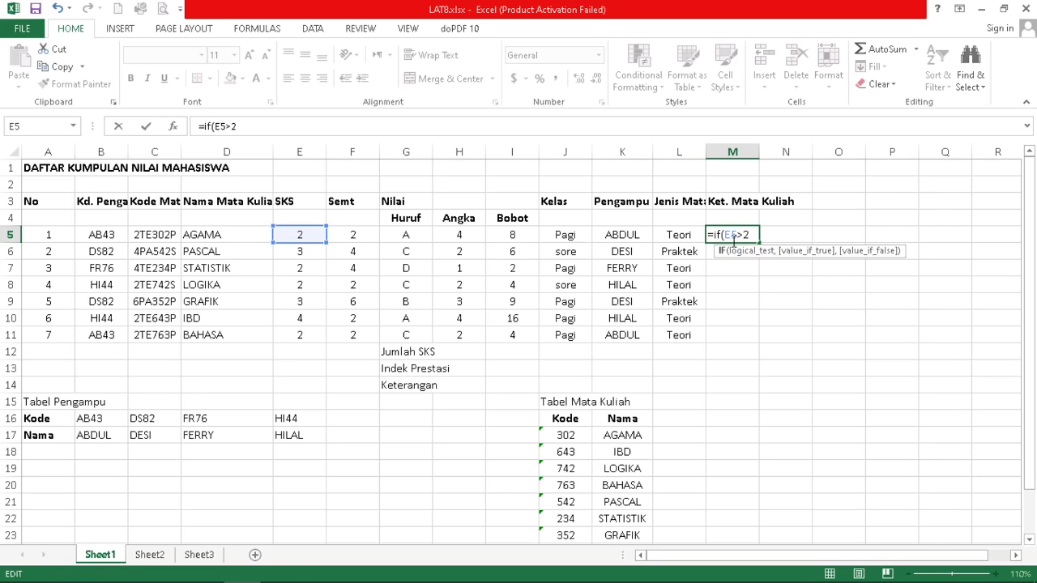
click(726, 238)
text(and()
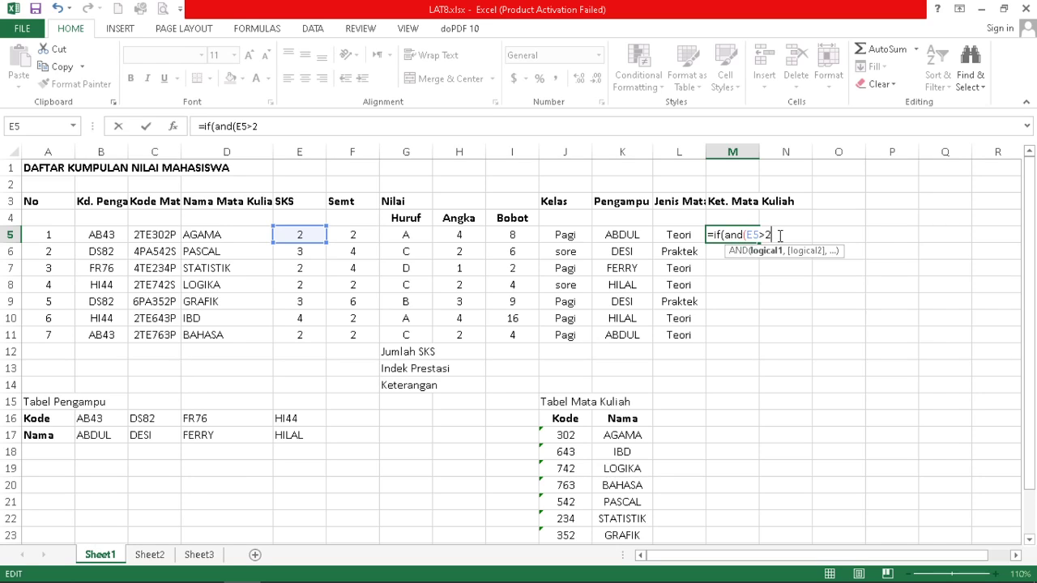
text(,)
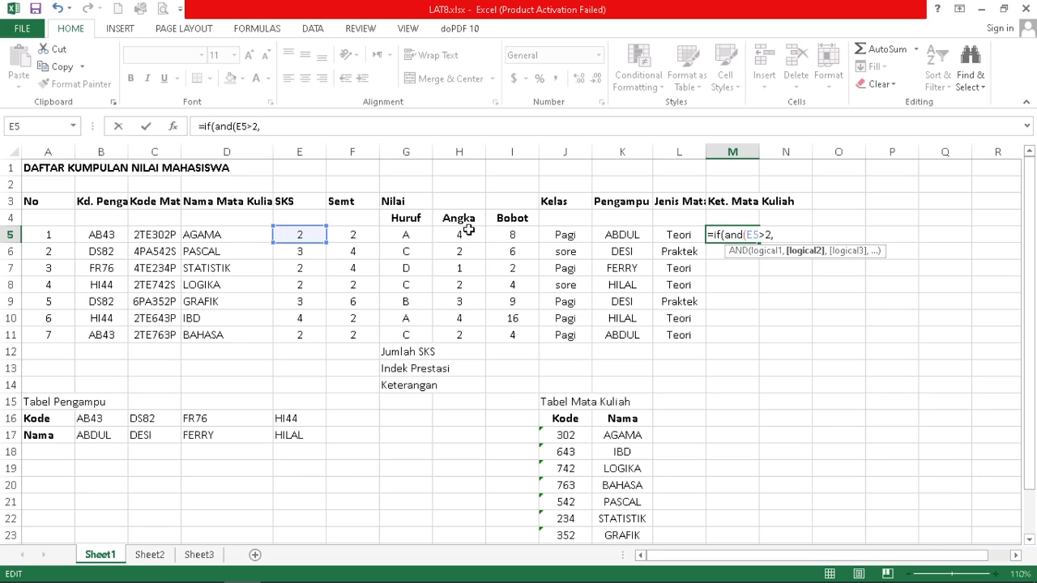
Check the Angka criterion in 13 Latihan.pdf and complete the AND function in M5 with the second condition H5<3
mouse_move(242, 576)
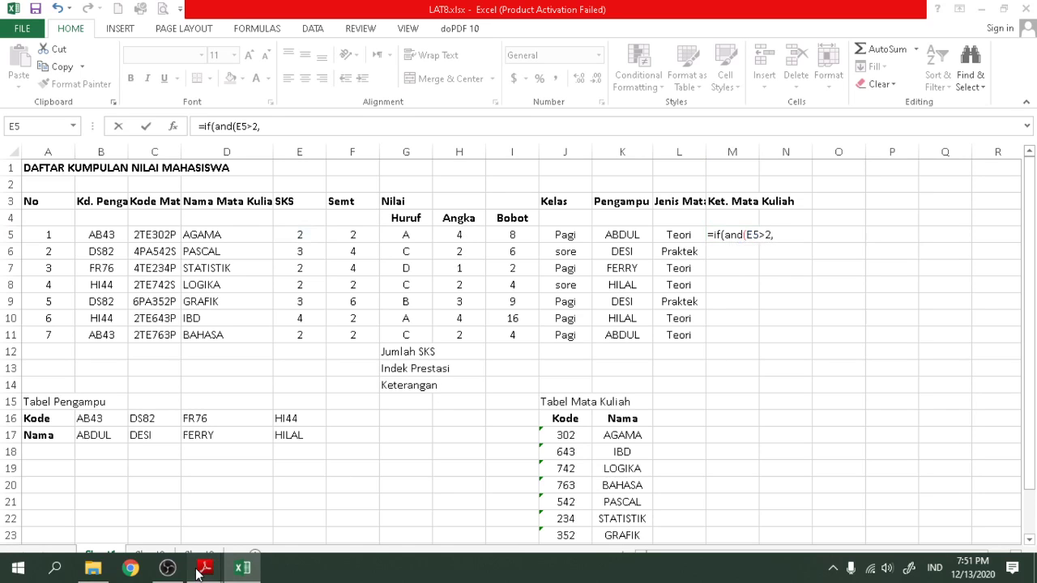
click(174, 490)
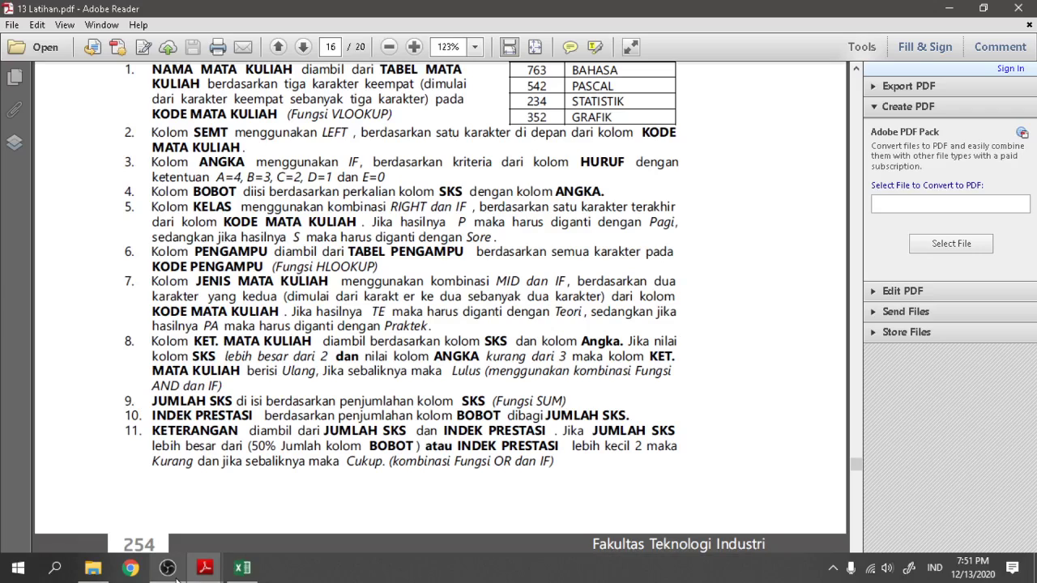
click(242, 567)
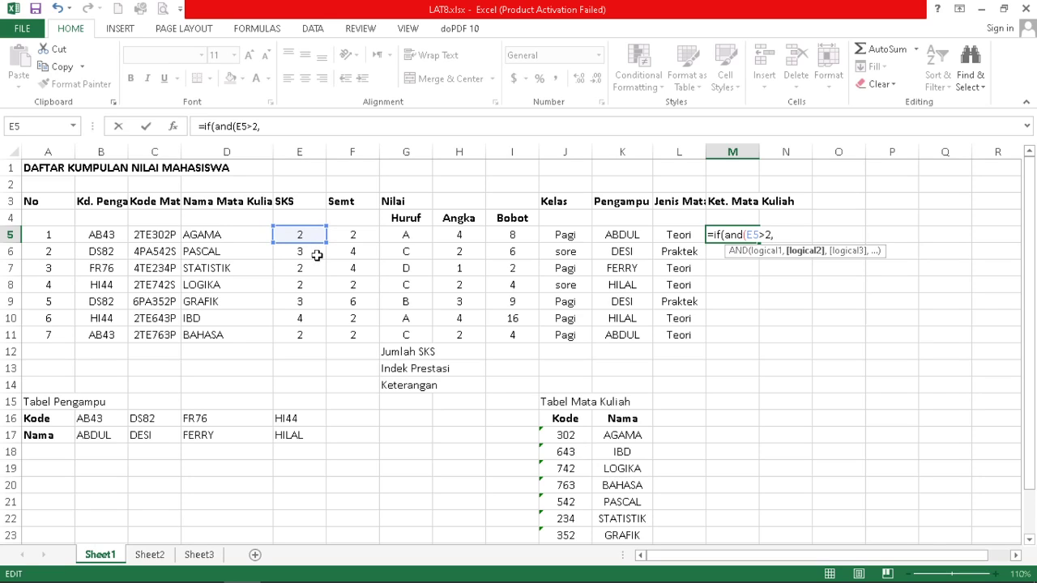
click(464, 235)
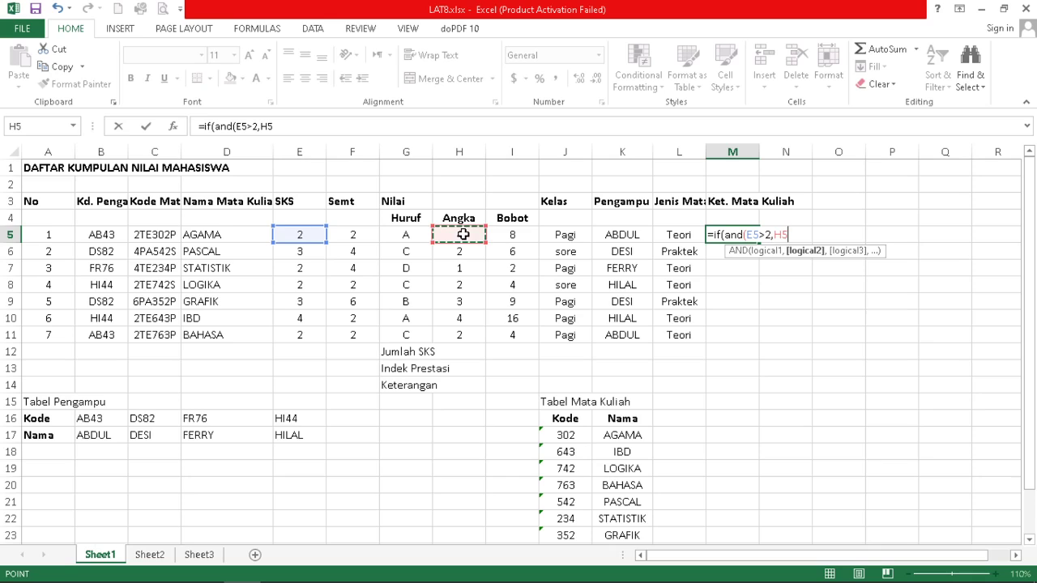
text(<3))
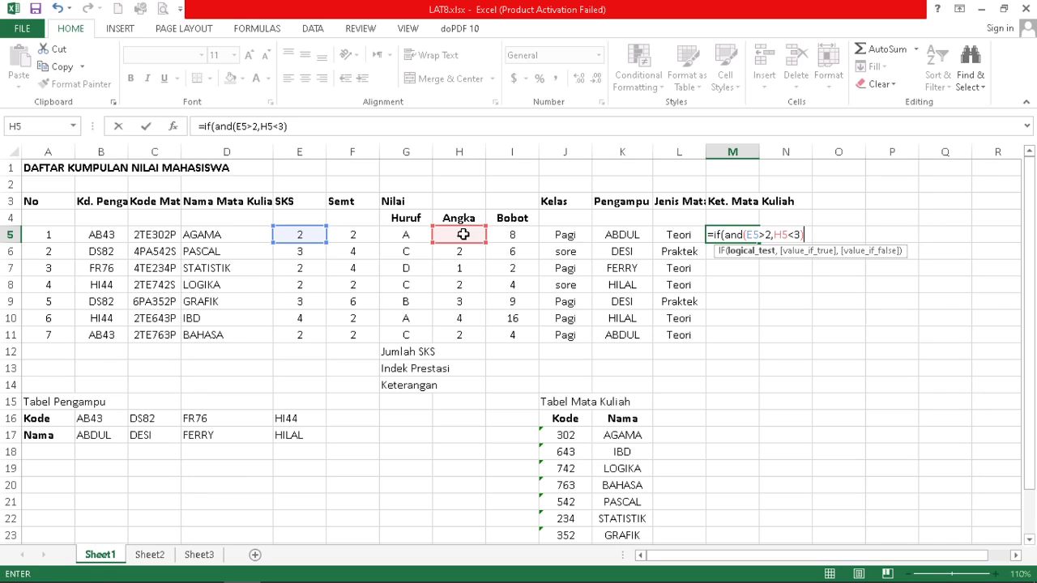
Make the M5 formula return "Ulang" when true and "Lulus" when false, following 13 Latihan.pdf, and enter it
text(,)
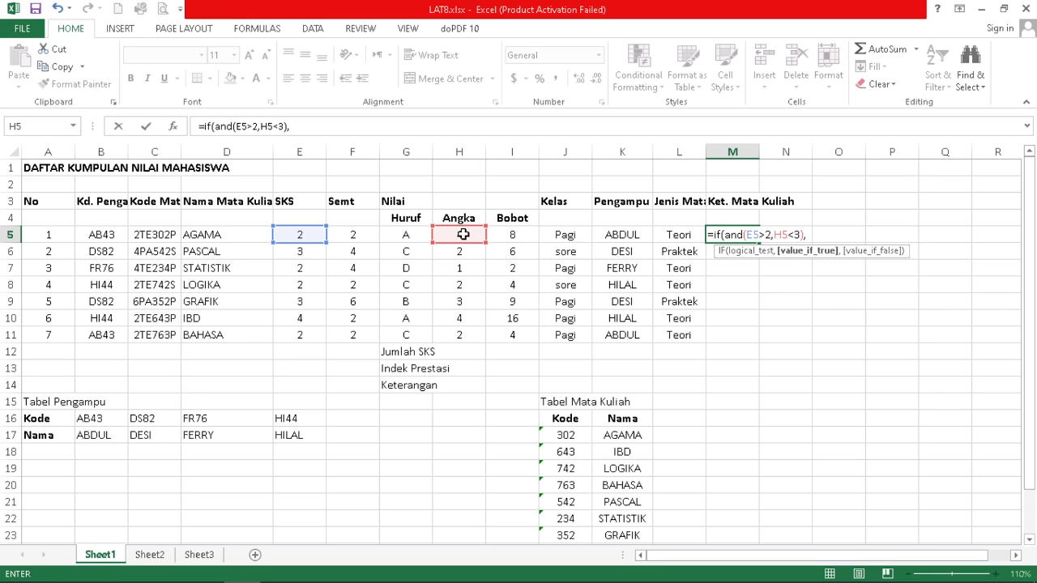
text(")
mouse_move(208, 572)
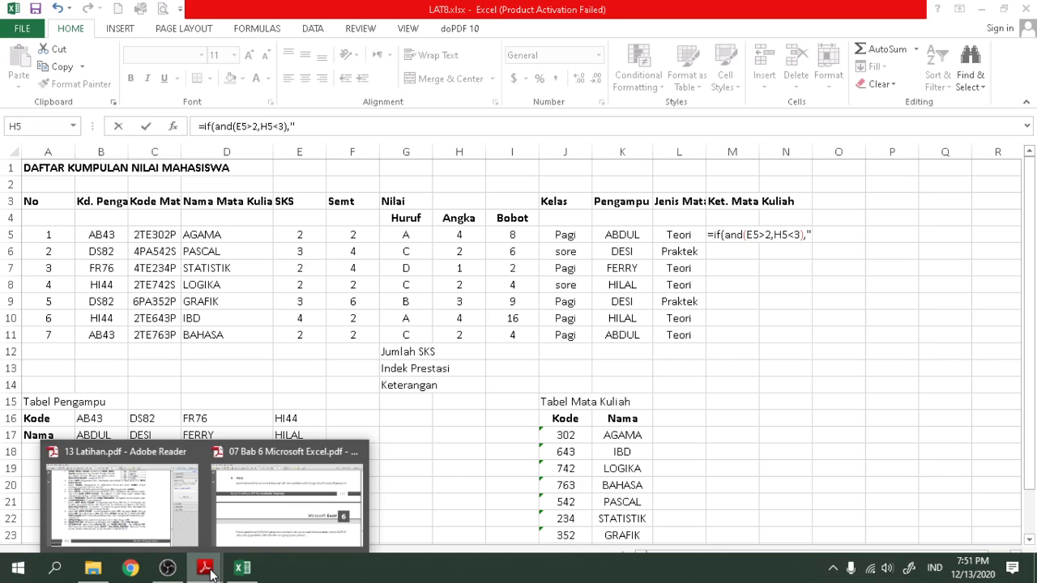
click(173, 524)
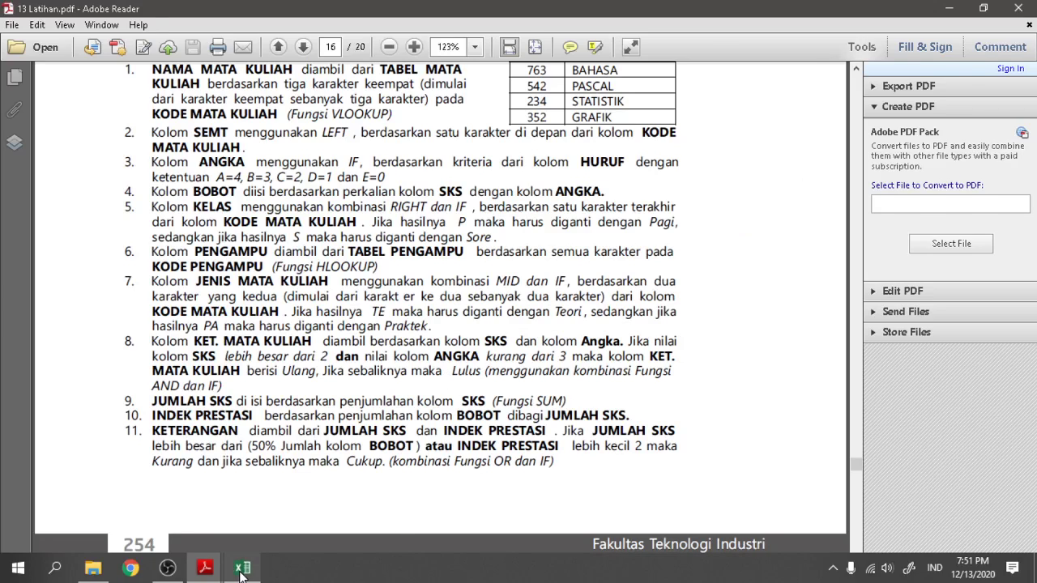
click(242, 571)
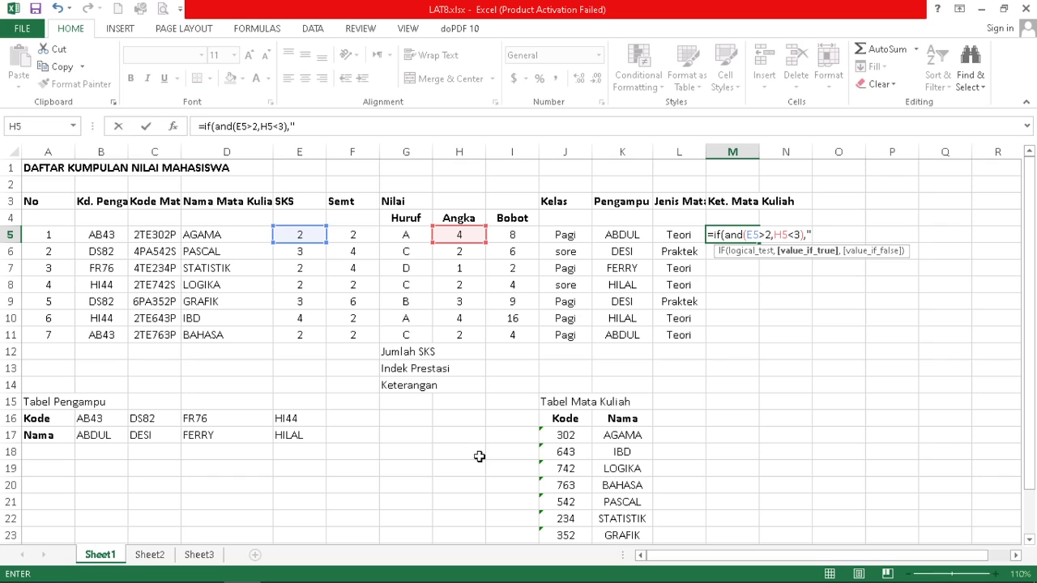
text(Ulang","L)
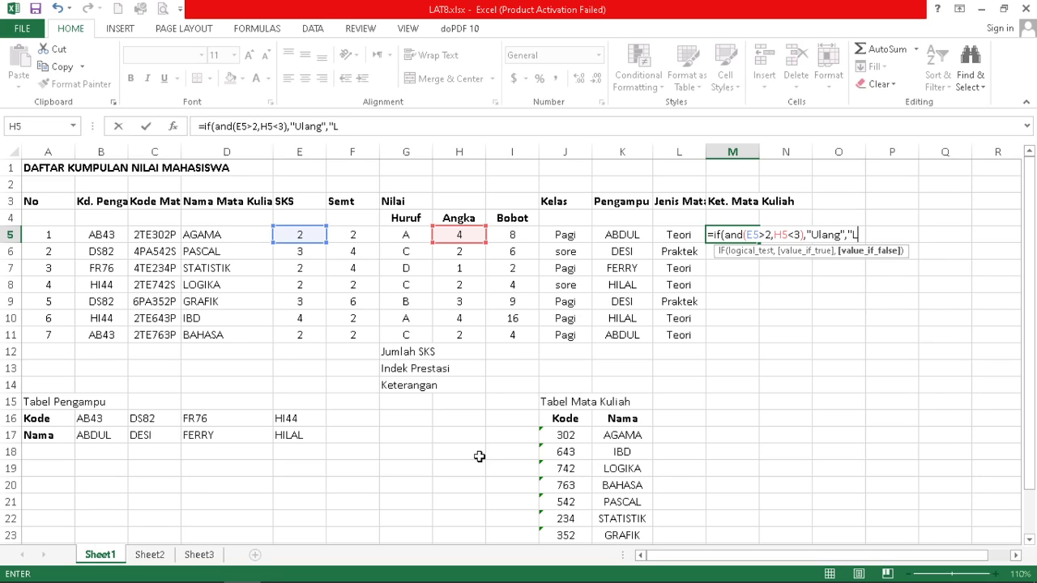
text(ulus"))
key(Return)
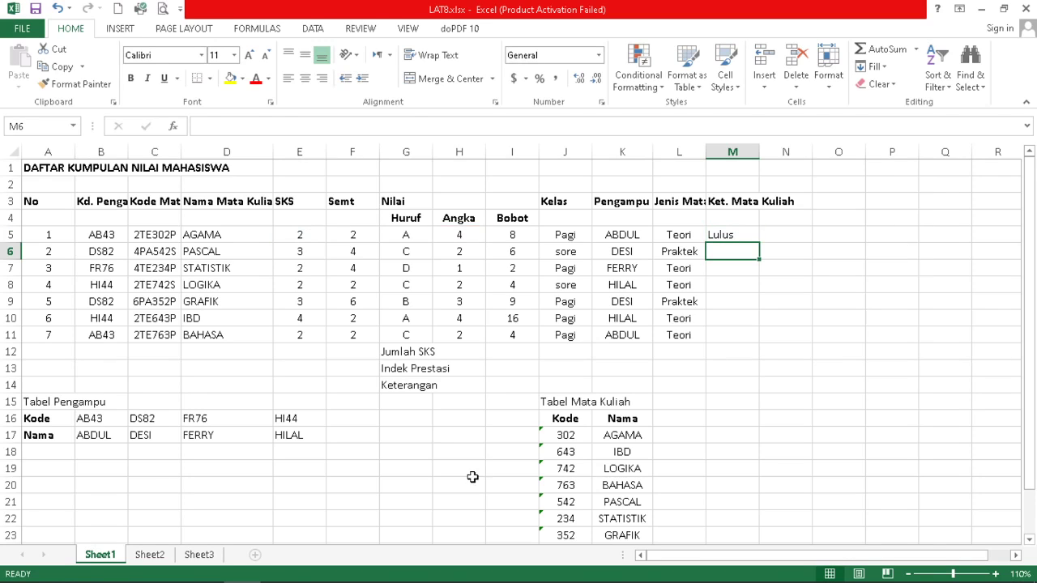
Fill the Ket. Mata Kuliah formula from M5 down to M11 and consult the next instruction in 13 Latihan.pdf
click(743, 239)
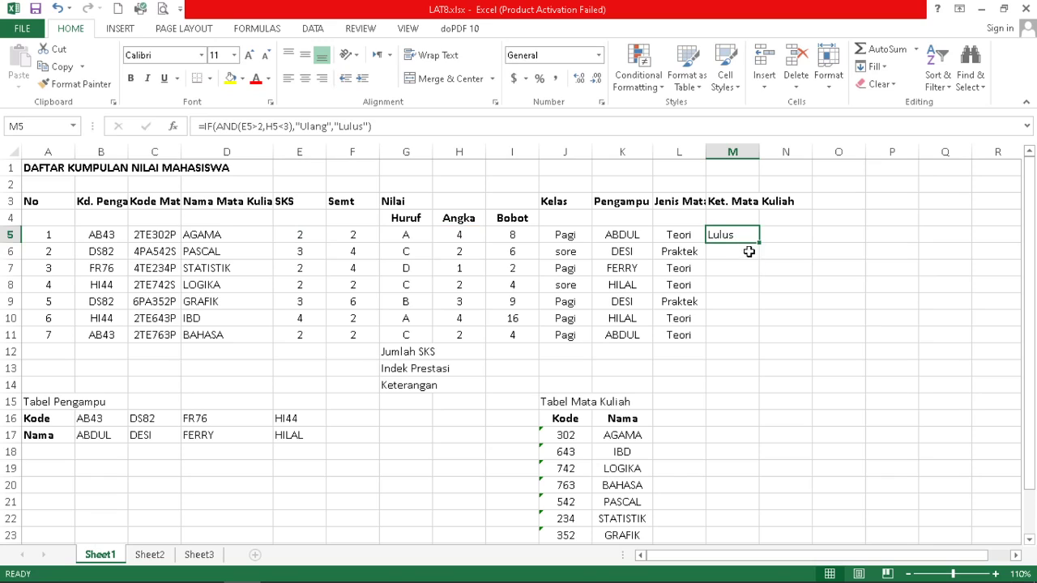
drag(759, 242, 756, 343)
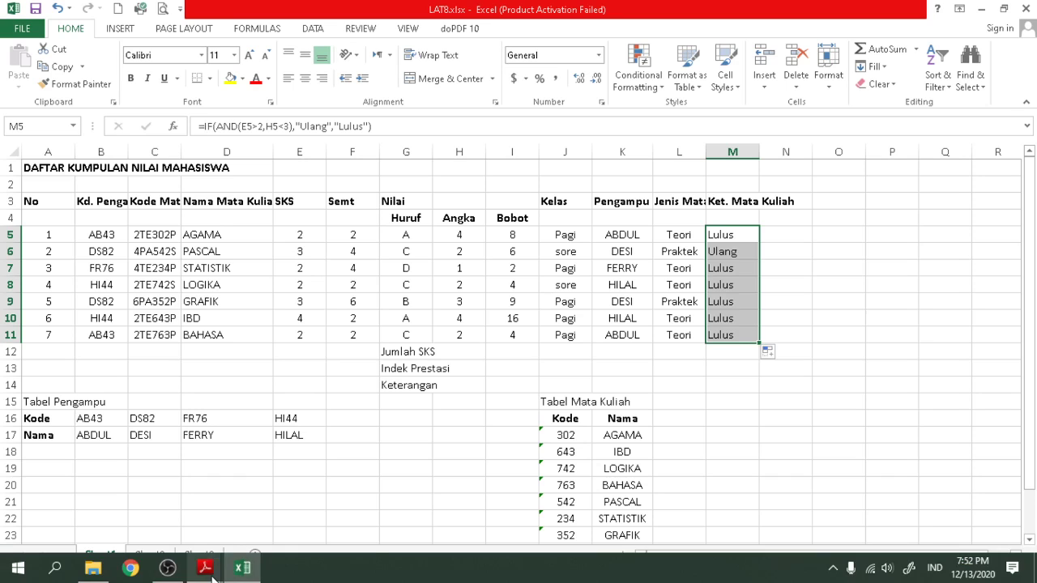
mouse_move(207, 569)
click(121, 523)
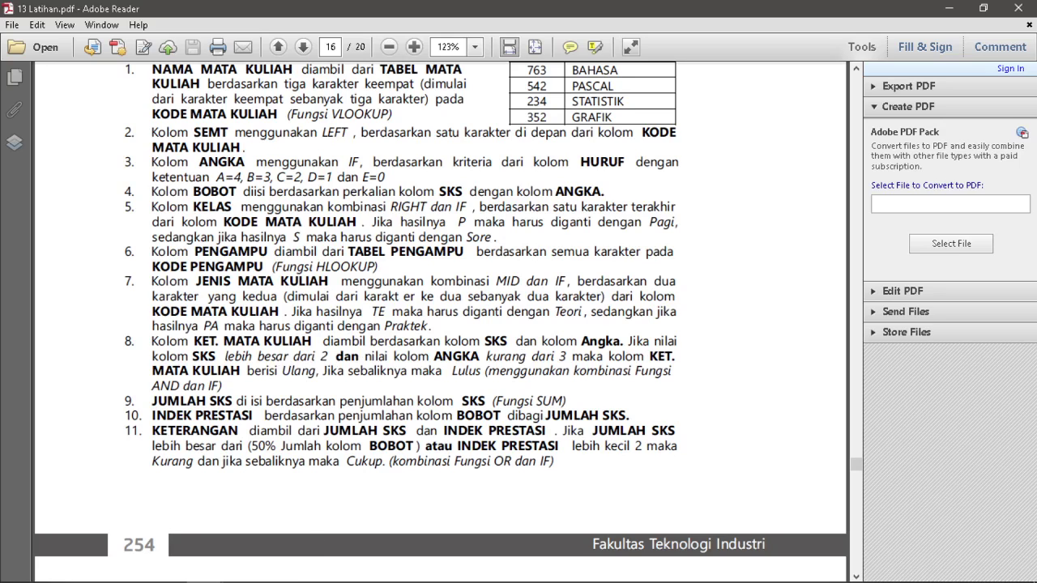
click(243, 568)
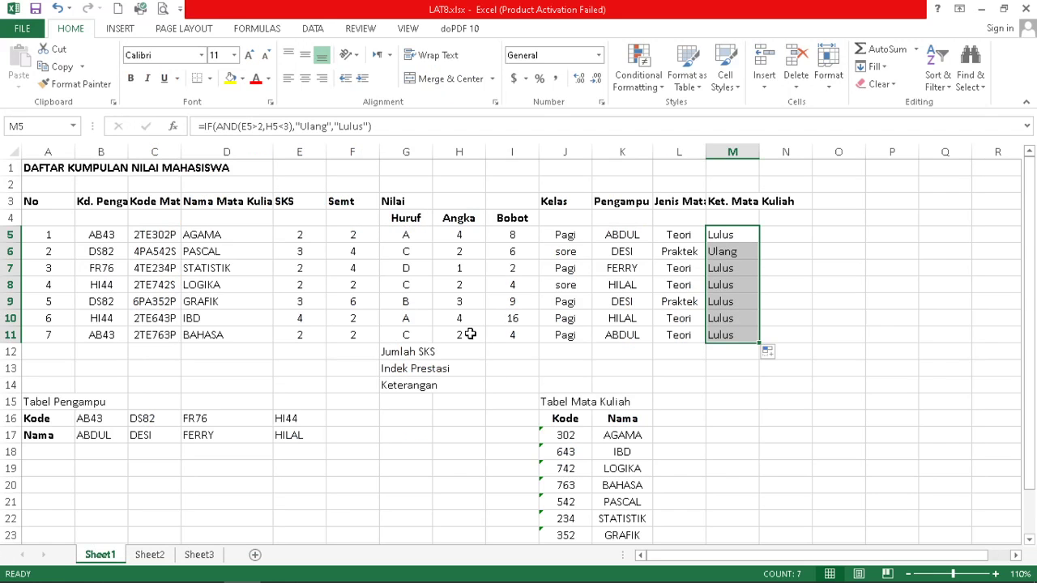
AutoFit the width of column G, read the Jumlah SKS instruction in 13 Latihan.pdf, and return to the Excel sheet
click(308, 239)
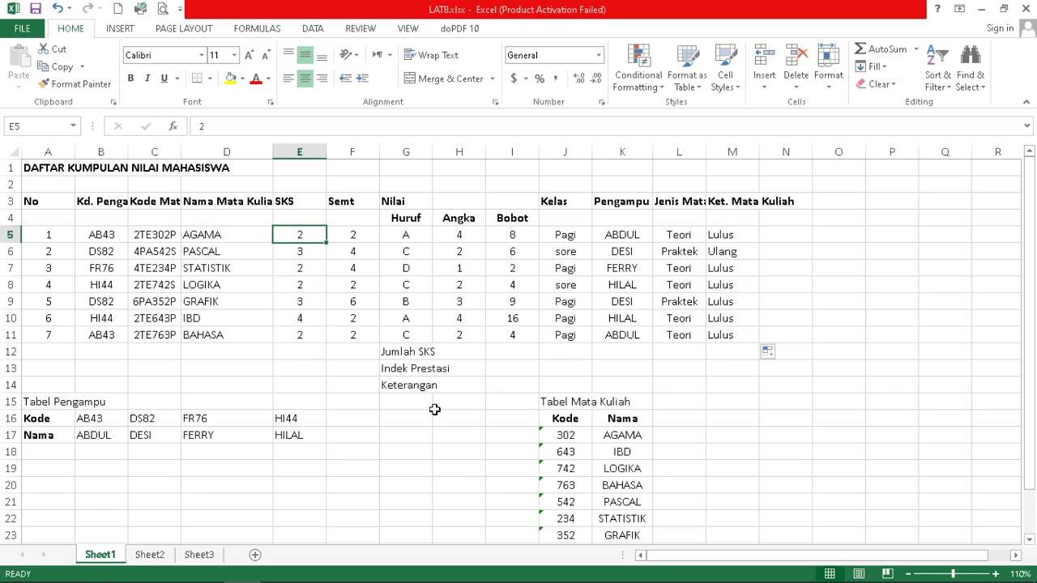
double_click(434, 152)
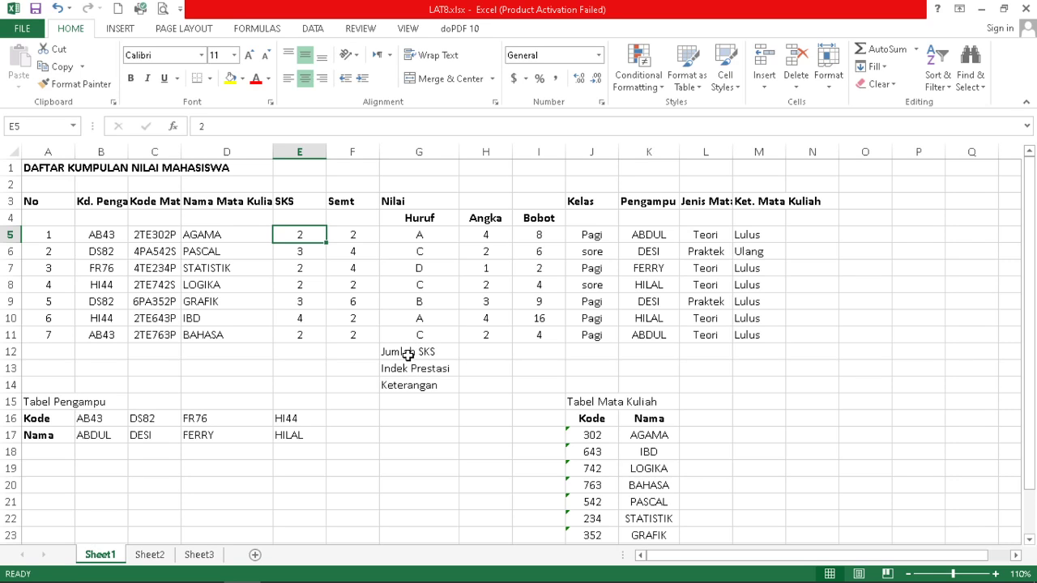
mouse_move(204, 567)
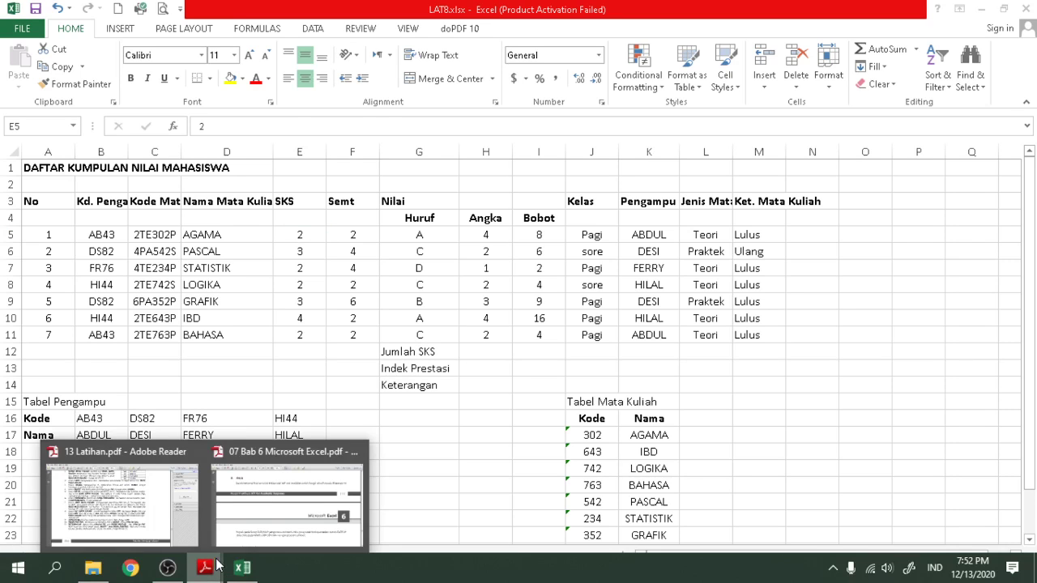
click(145, 492)
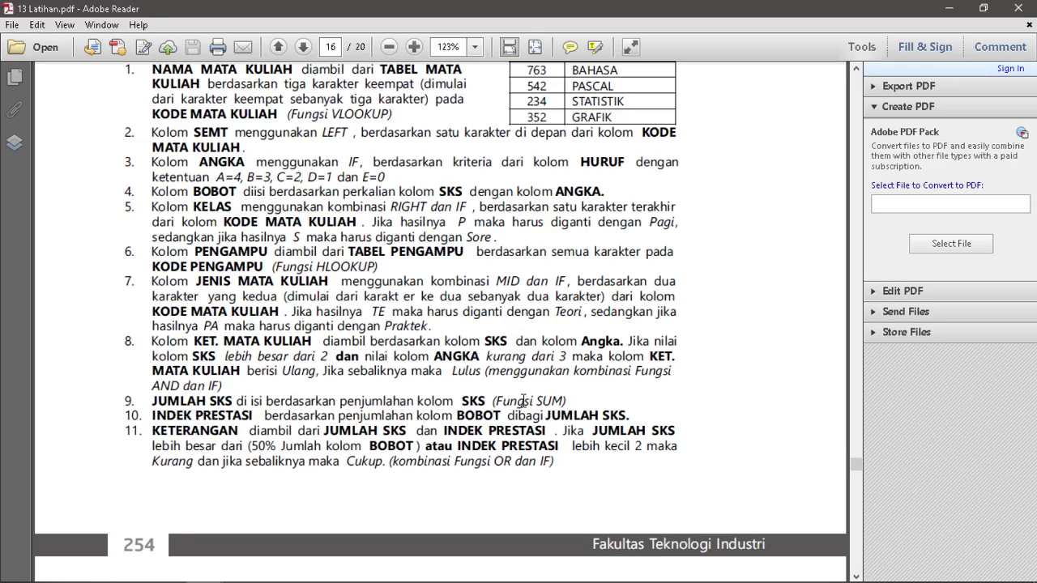
click(246, 569)
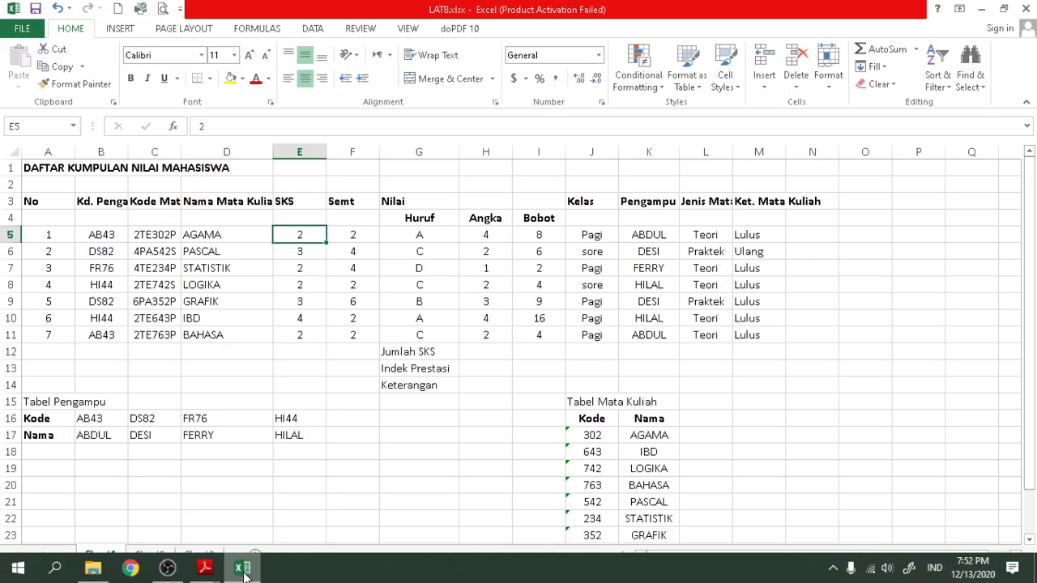
Sum the SKS values E5:E11 in H12 beside Jumlah SKS using AutoSum
click(300, 349)
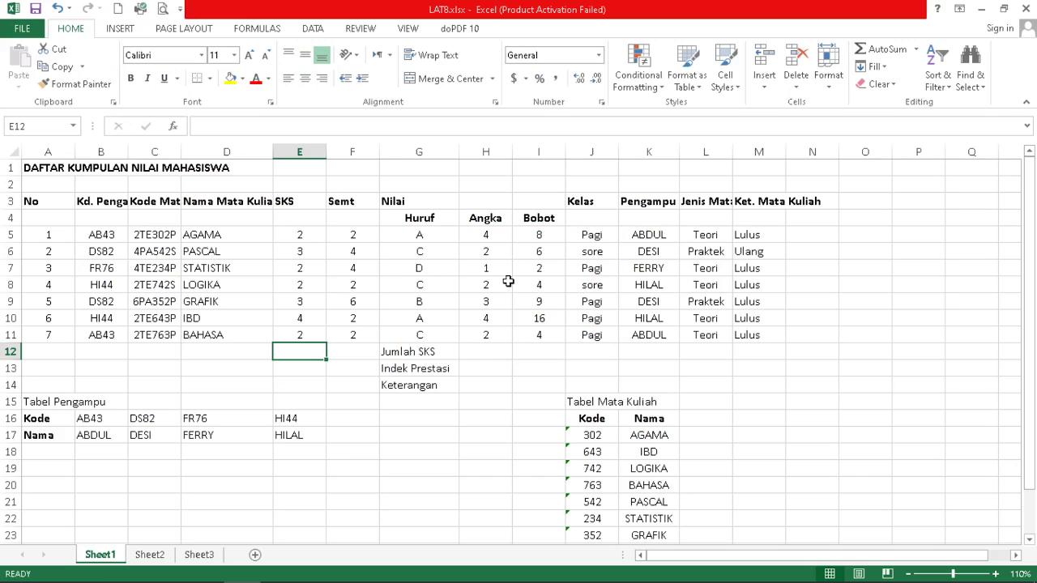
click(491, 354)
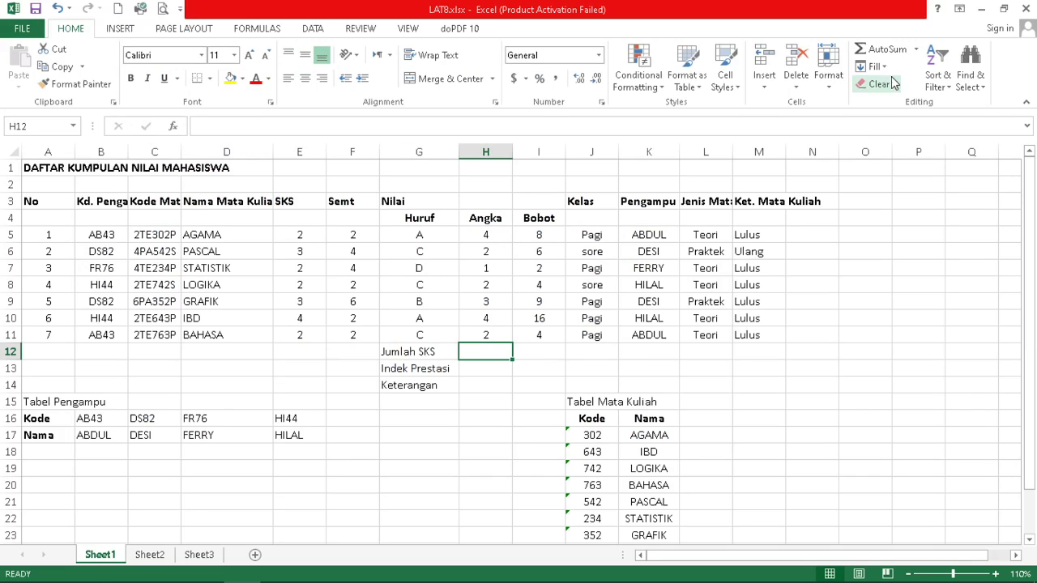
click(889, 50)
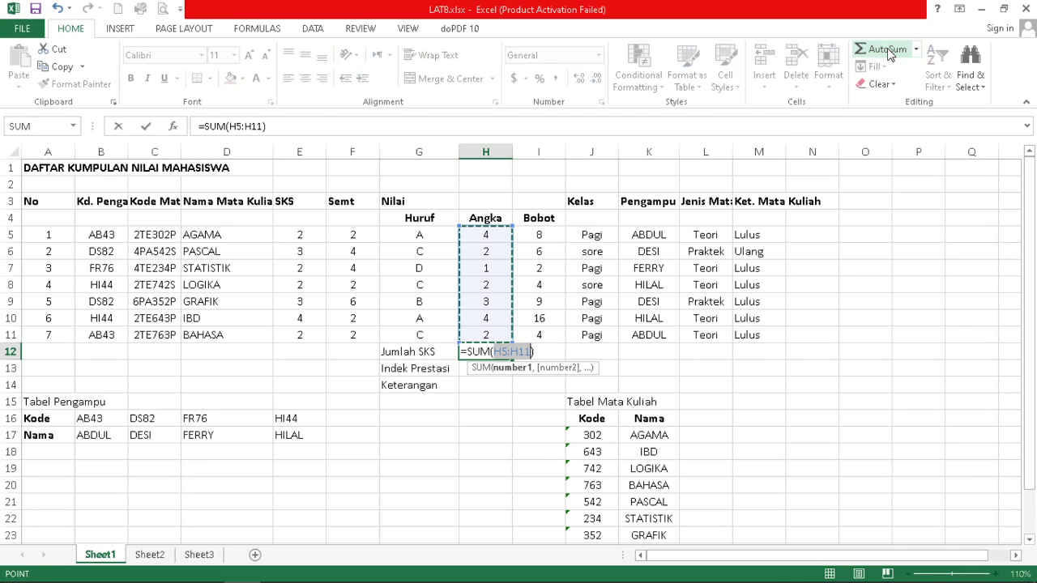
drag(306, 236, 300, 340)
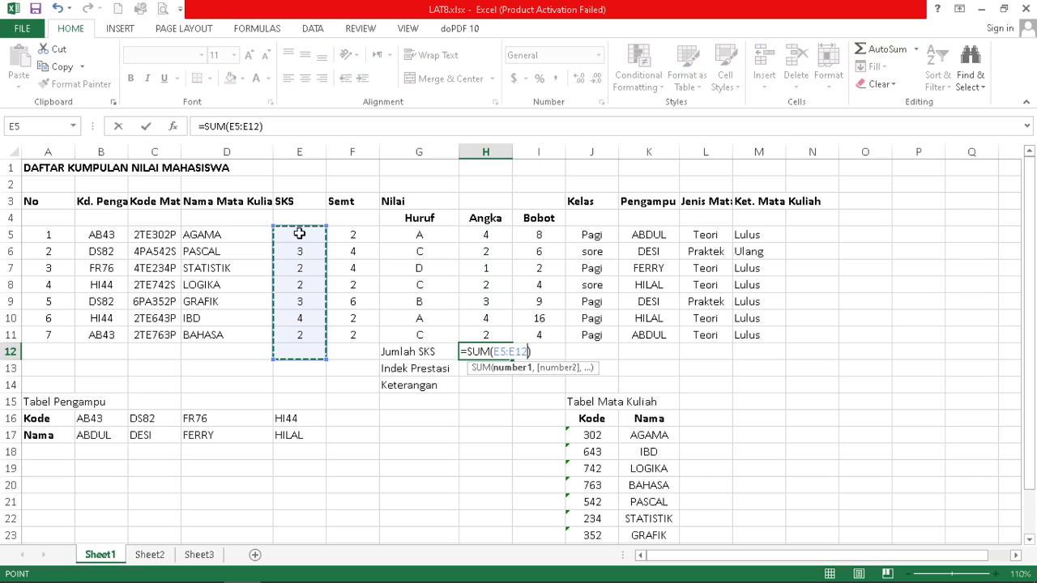
drag(300, 234, 300, 333)
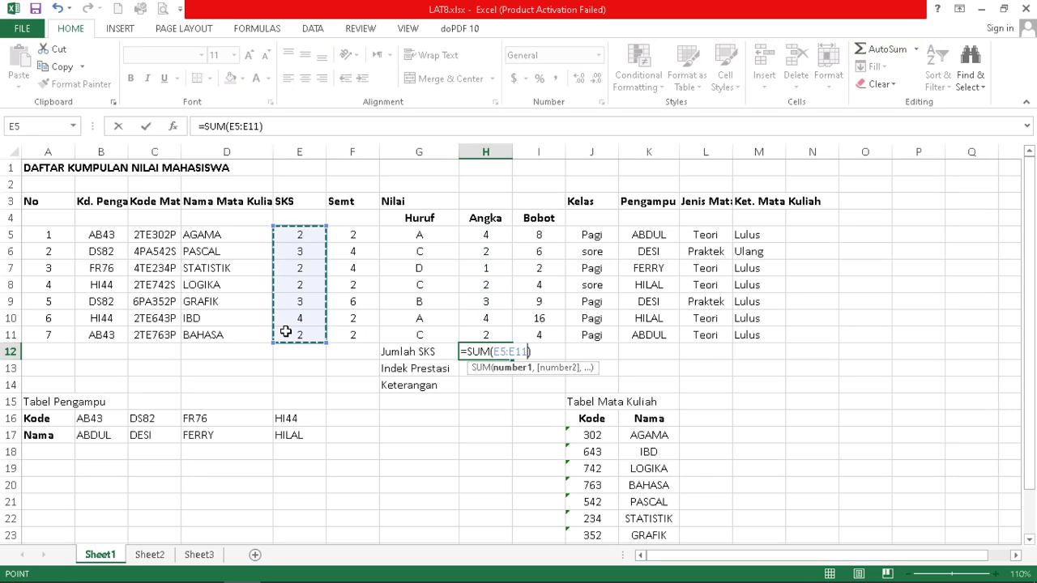
key(Return)
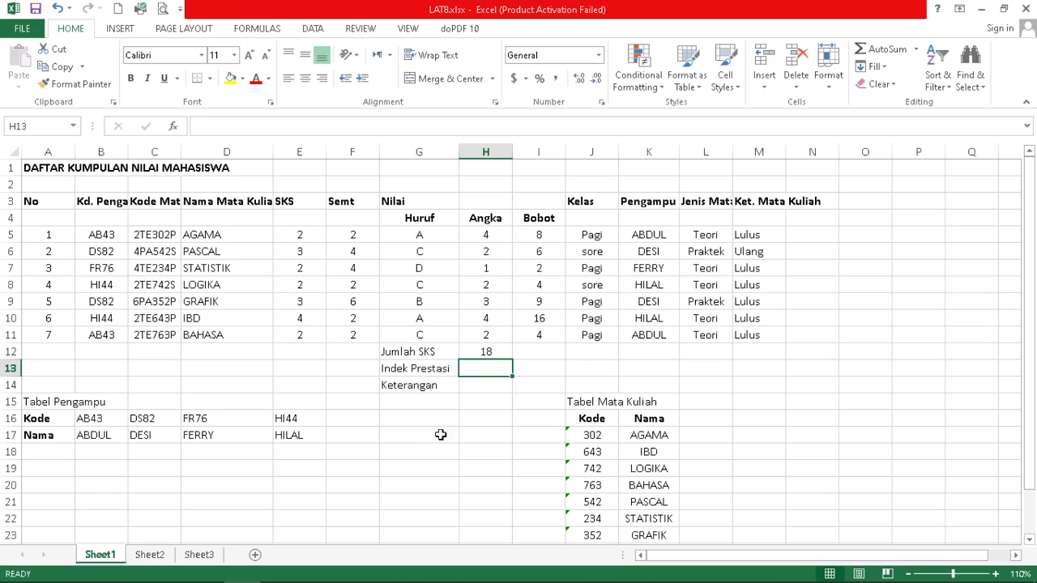
Read the Indek Prestasi instruction in 13 Latihan.pdf, then total the Bobot values I5:I11 in I12 of the Excel sheet
mouse_move(244, 581)
mouse_move(207, 574)
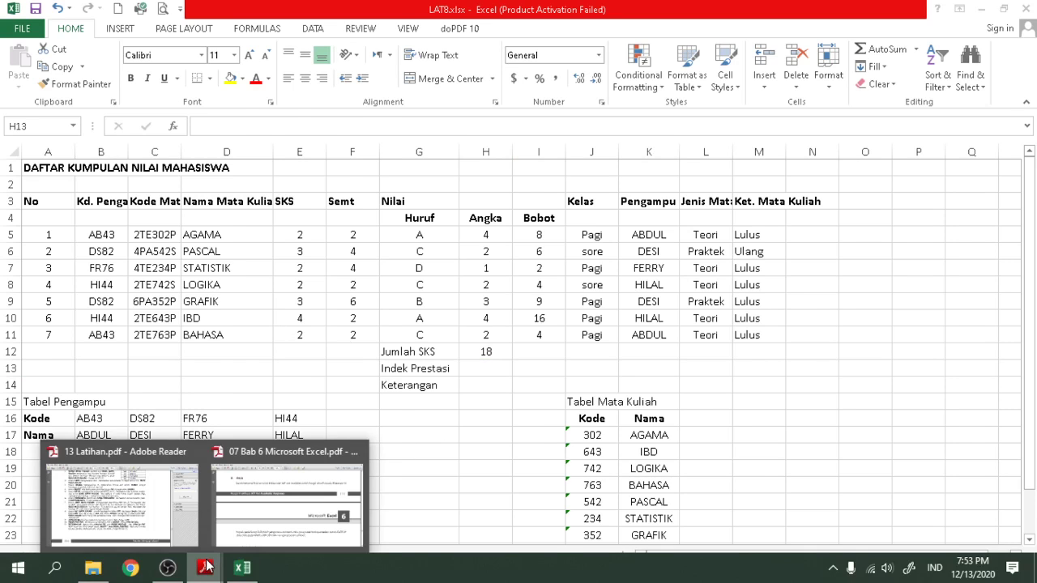
click(130, 506)
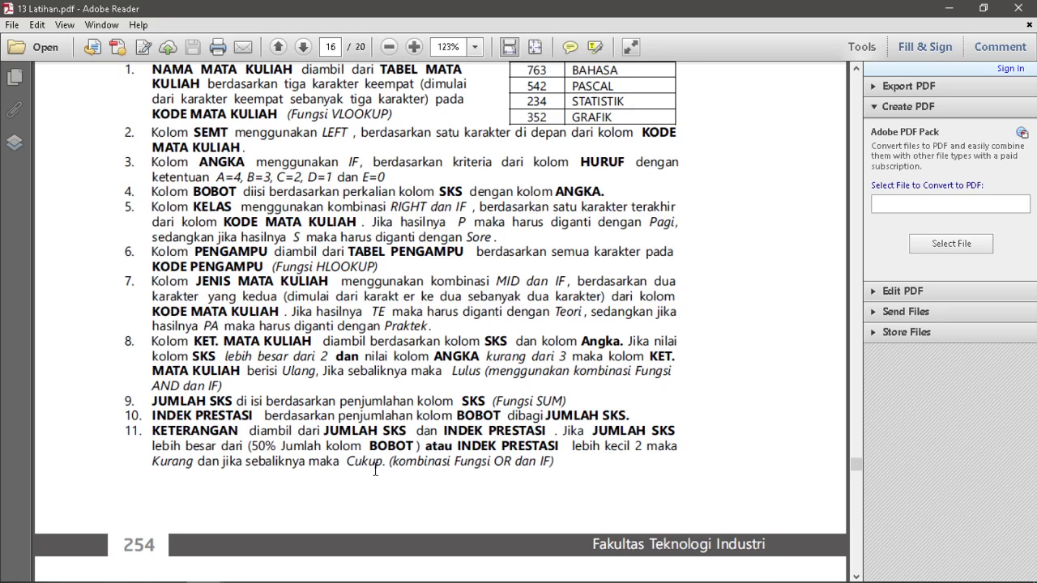
click(247, 570)
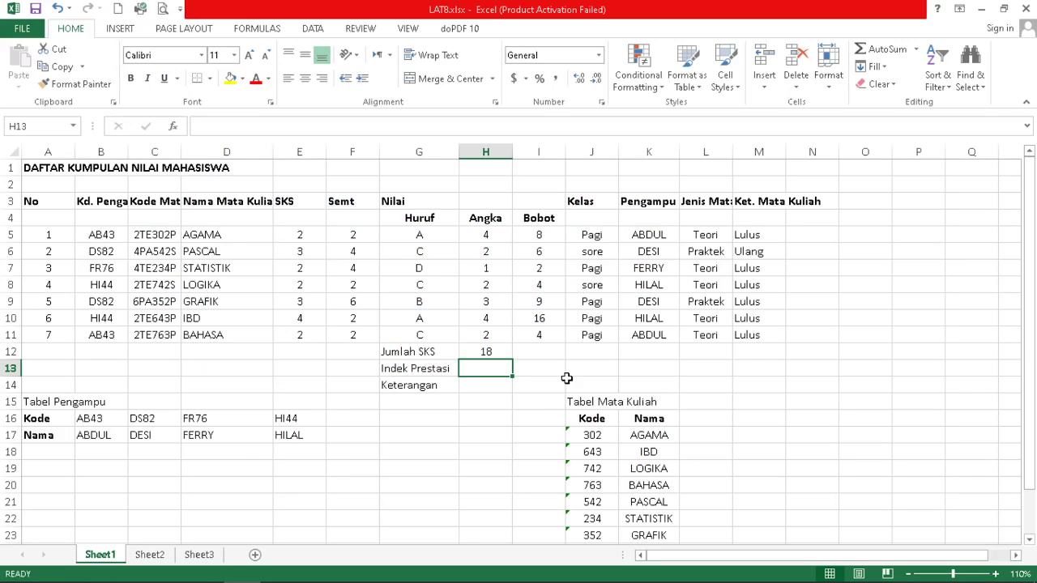
click(534, 353)
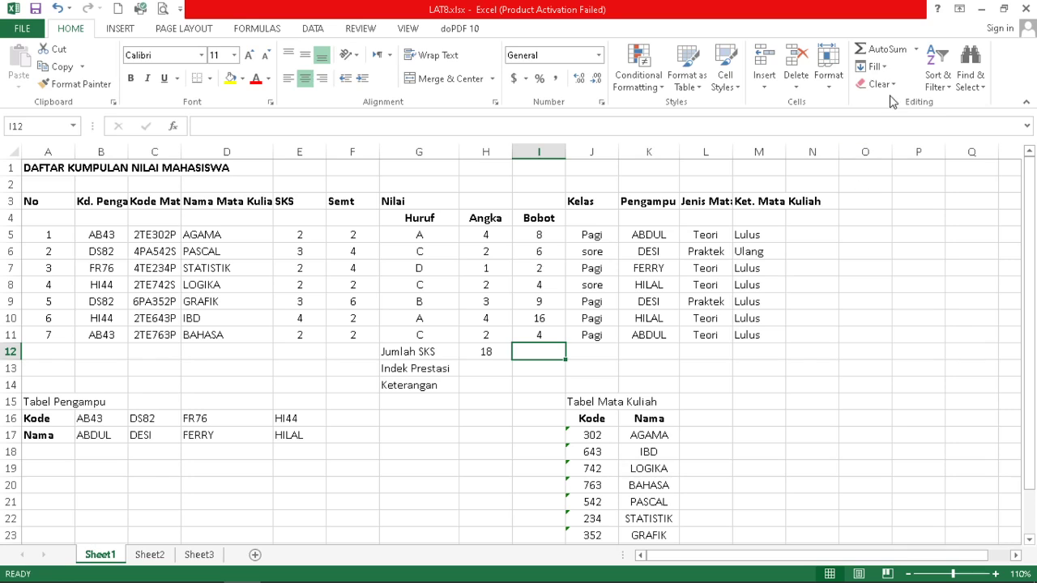
click(884, 51)
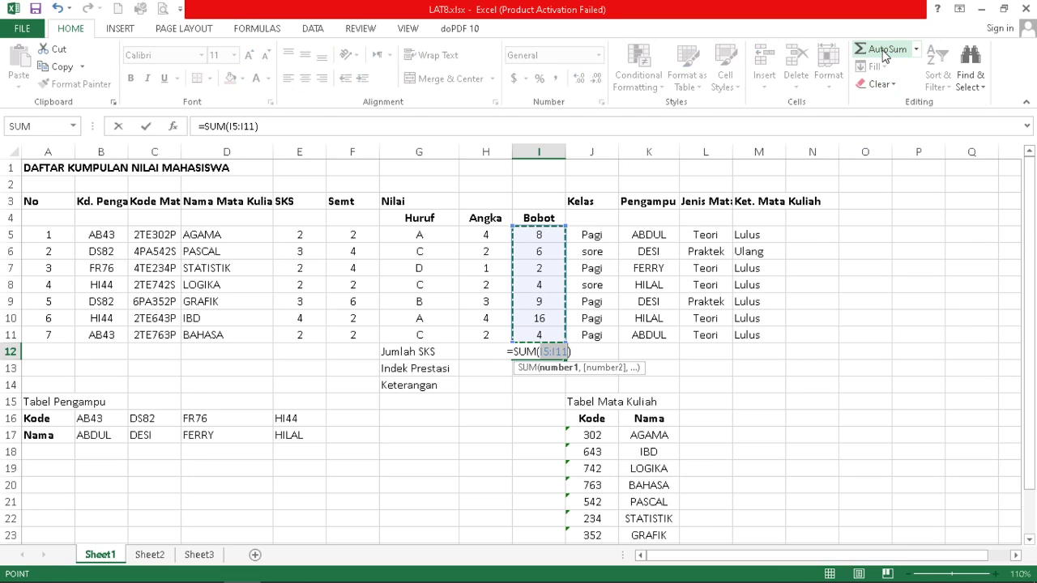
key(Return)
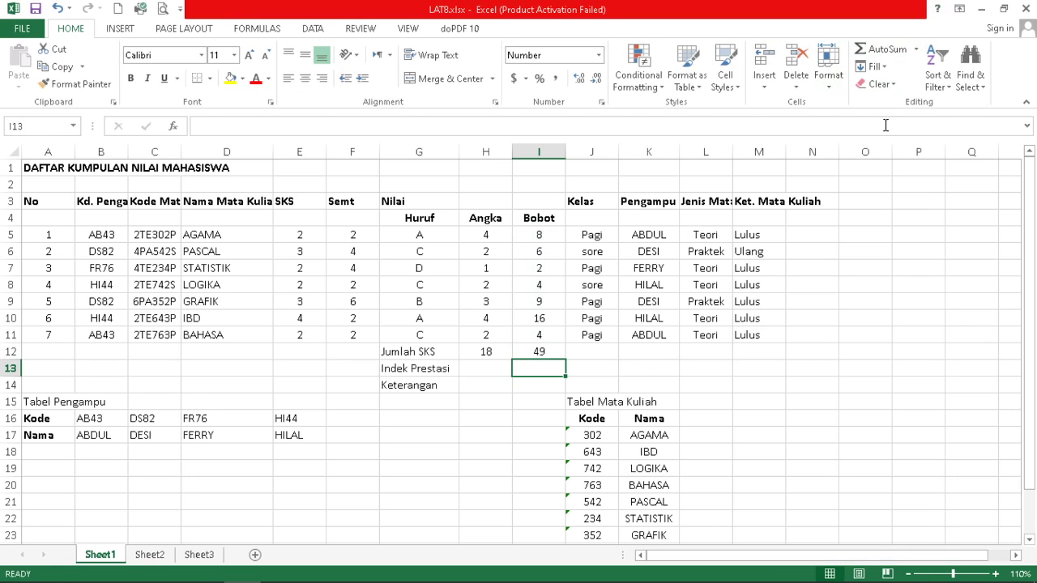
Calculate Indek Prestasi in H13 by dividing the Bobot total by Jumlah SKS with =I12/H12
click(480, 369)
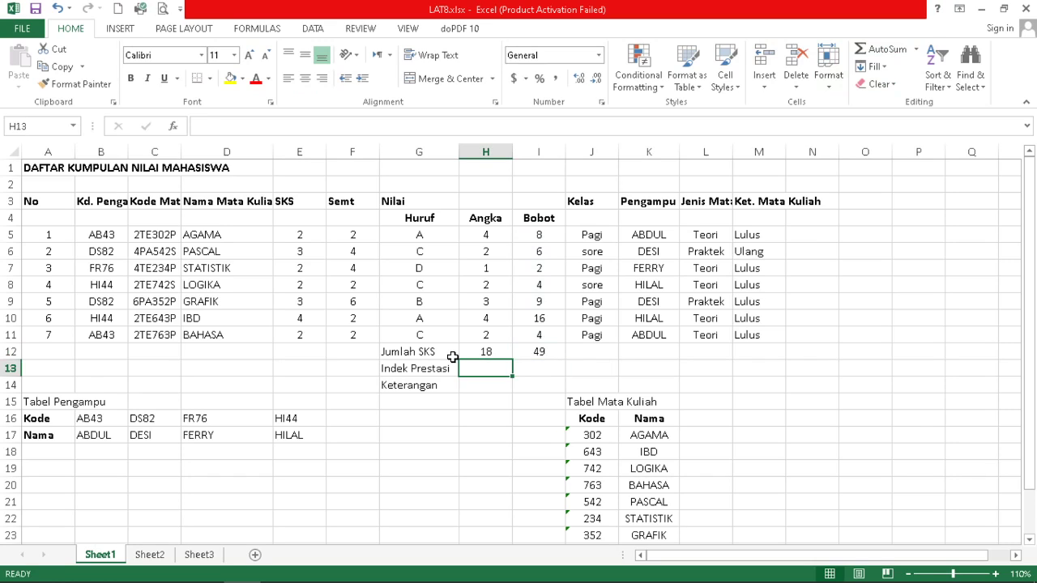
text(=)
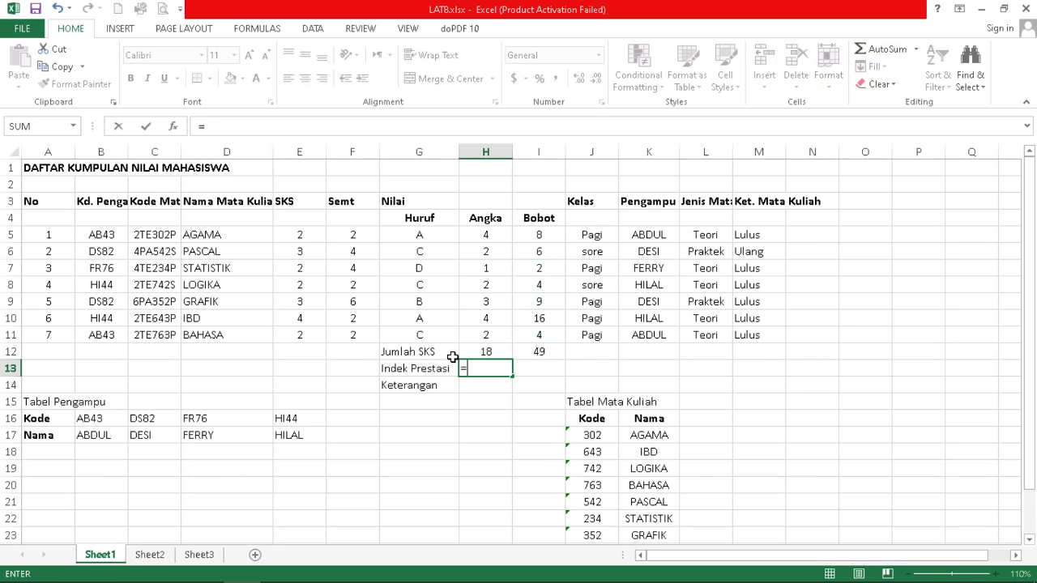
click(547, 352)
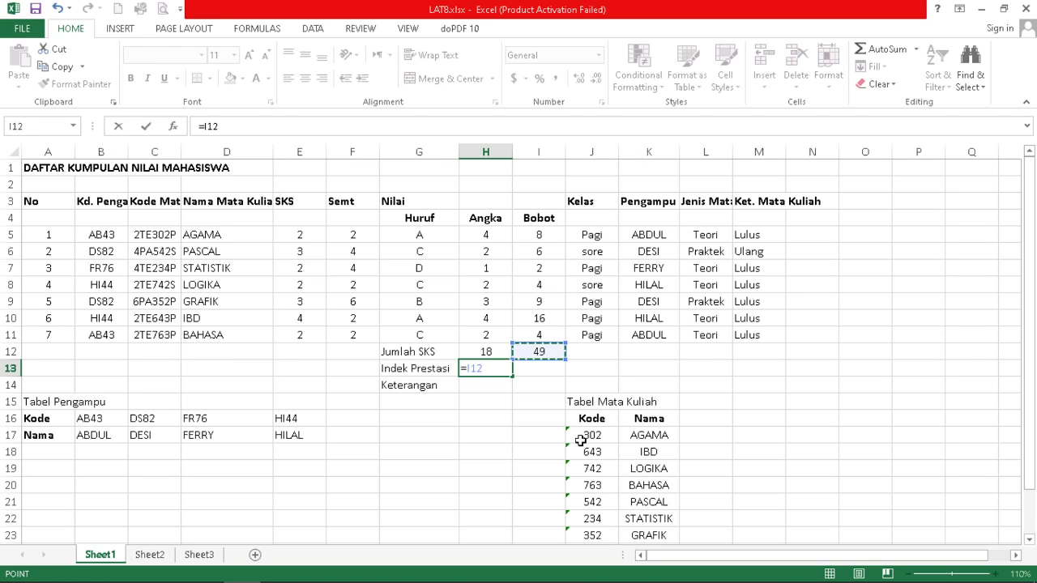
text(/)
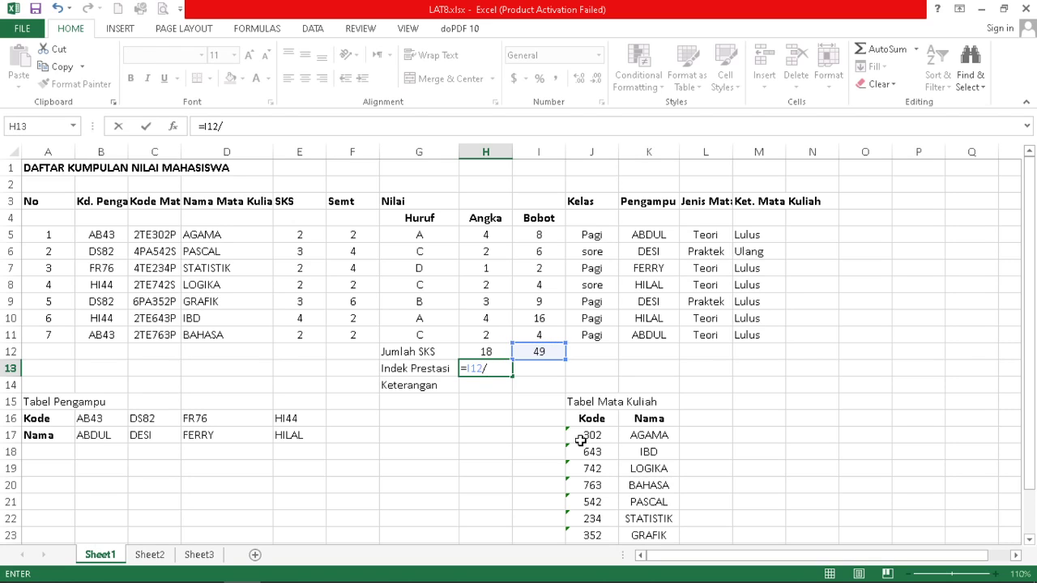
click(485, 353)
key(Return)
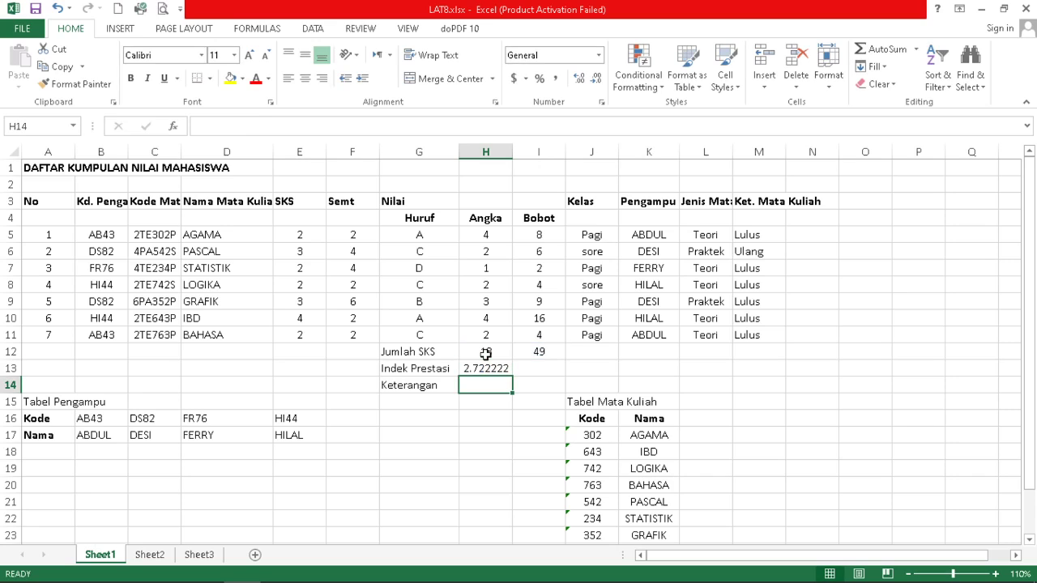
Reduce the Indek Prestasi value in H13 to two decimal places
click(486, 366)
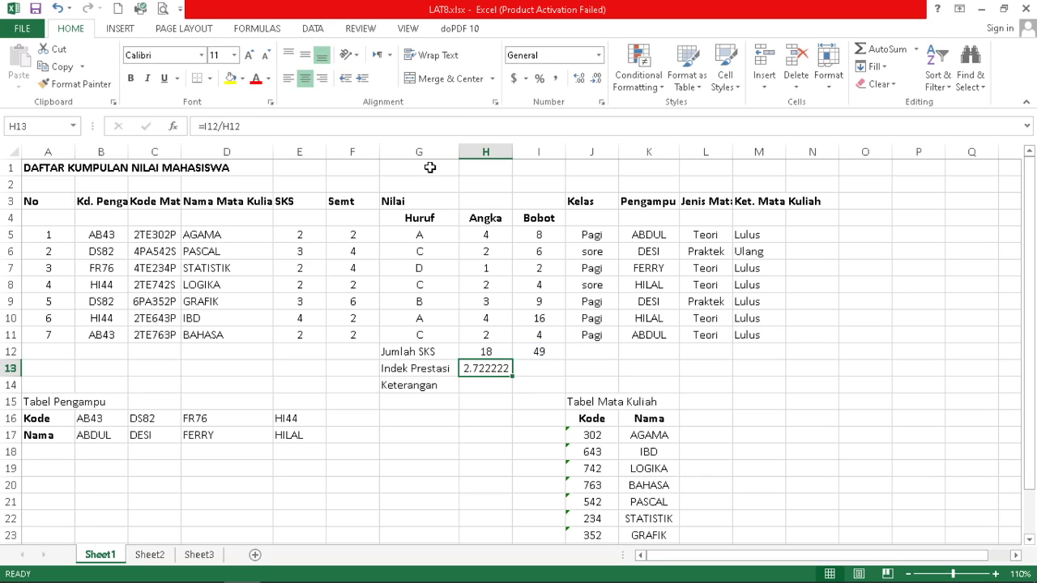
click(596, 79)
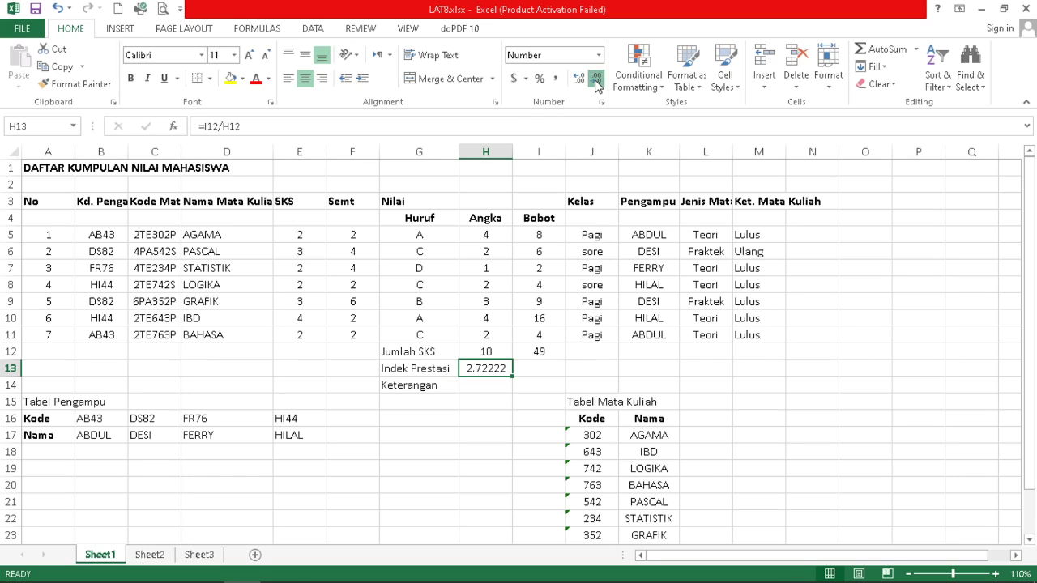
click(596, 78)
click(596, 78)
click(596, 82)
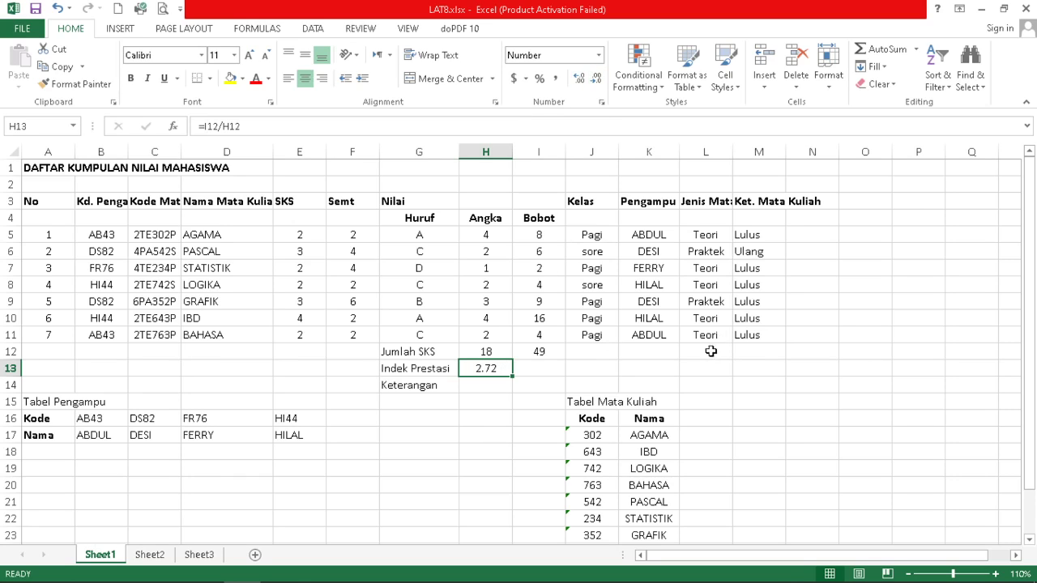
click(904, 318)
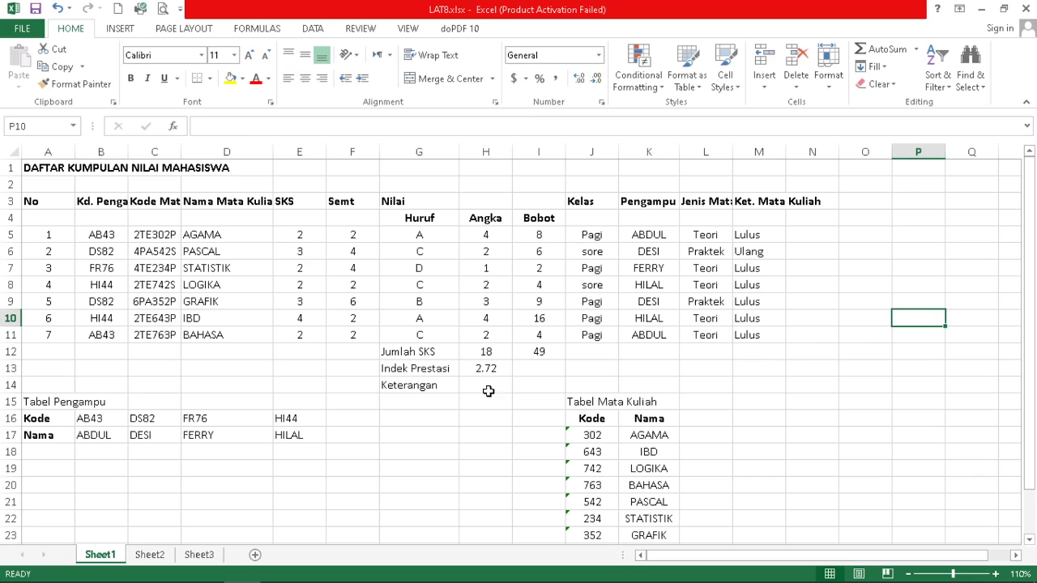
Select H14 for Keterangan, read its instruction in 13 Latihan.pdf, and return to the Excel sheet
click(486, 385)
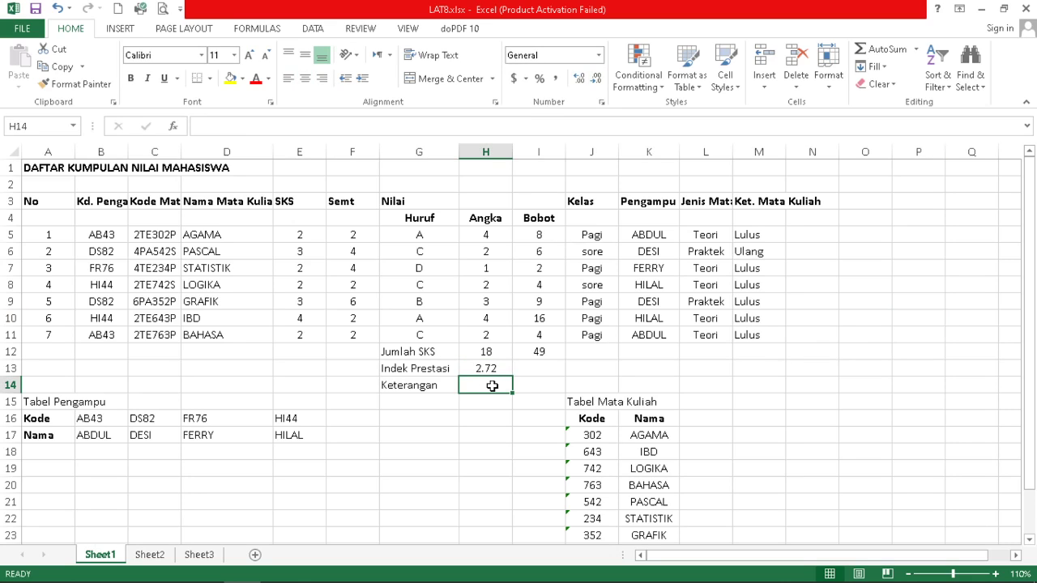
mouse_move(278, 578)
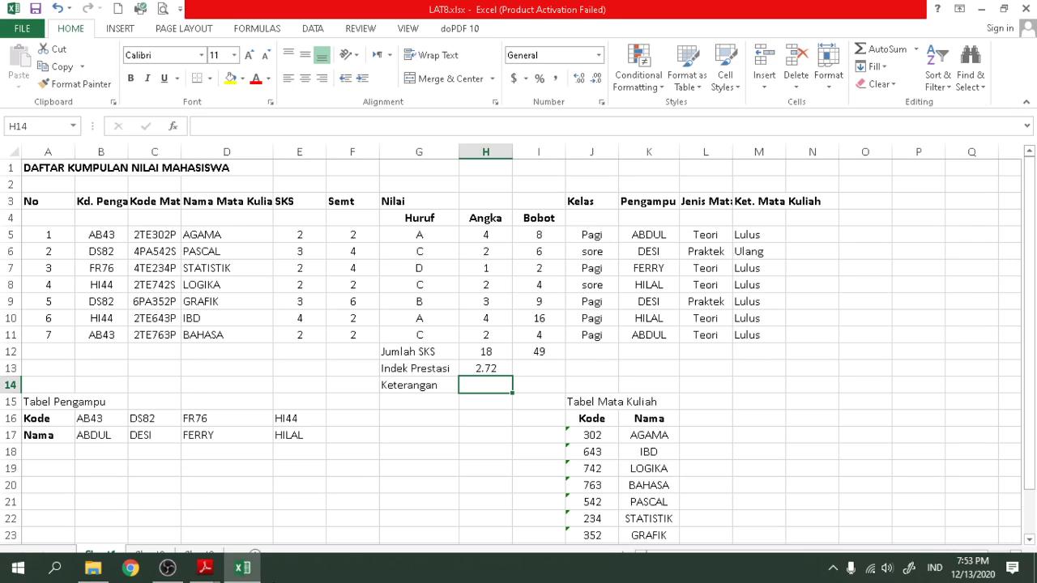
click(205, 567)
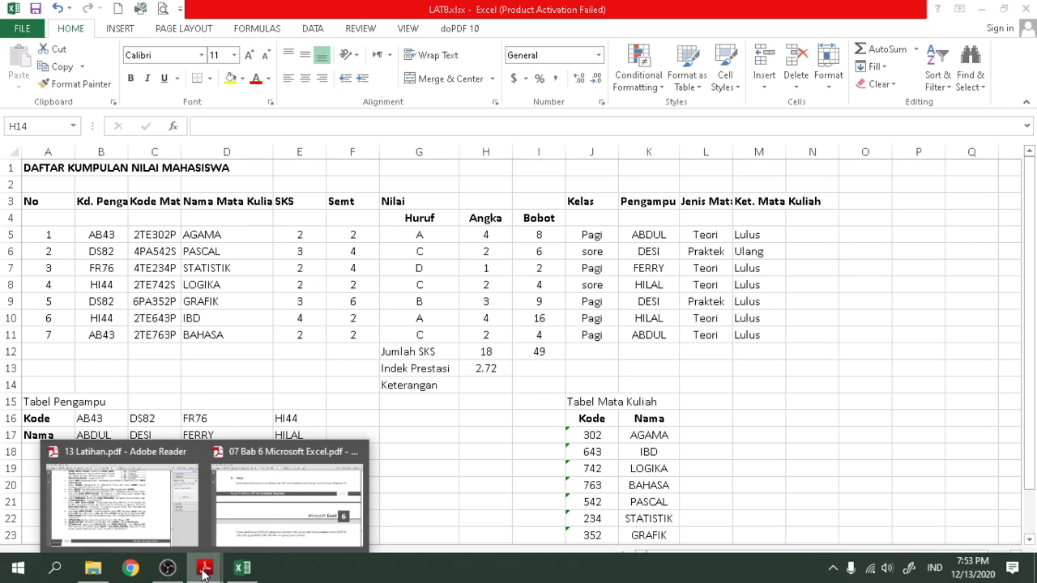
click(144, 531)
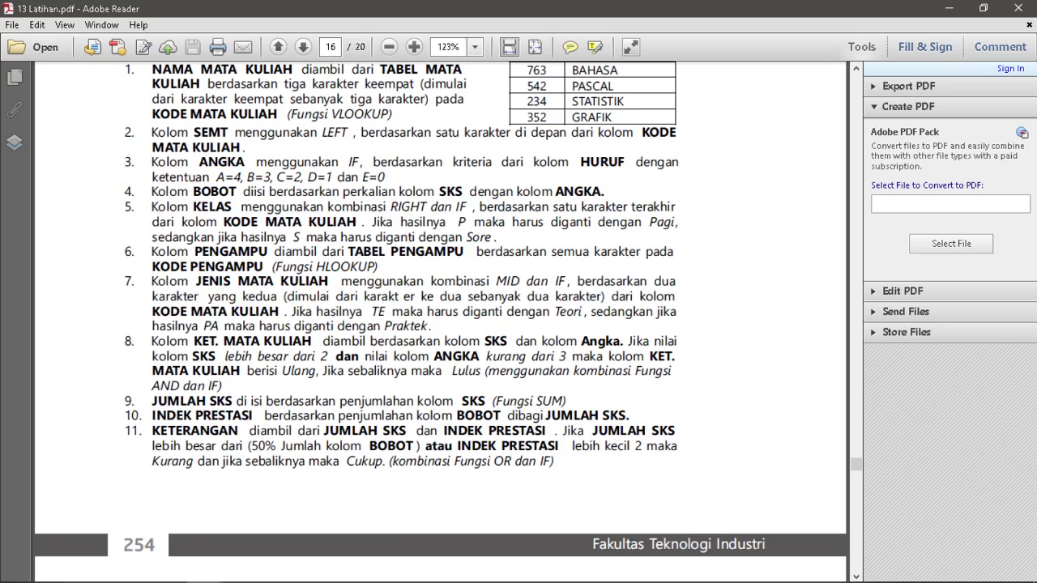
mouse_move(463, 580)
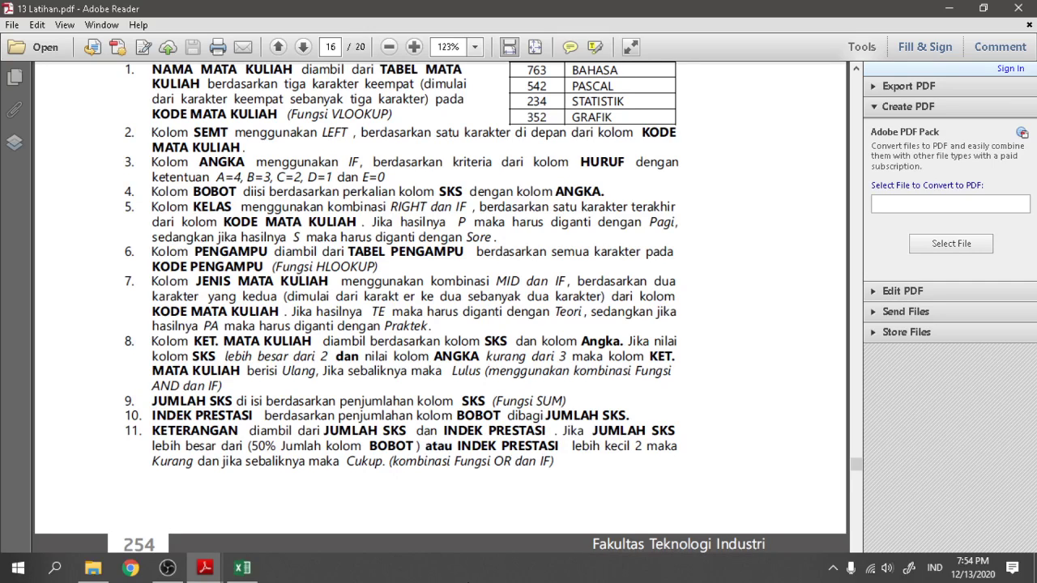
click(242, 567)
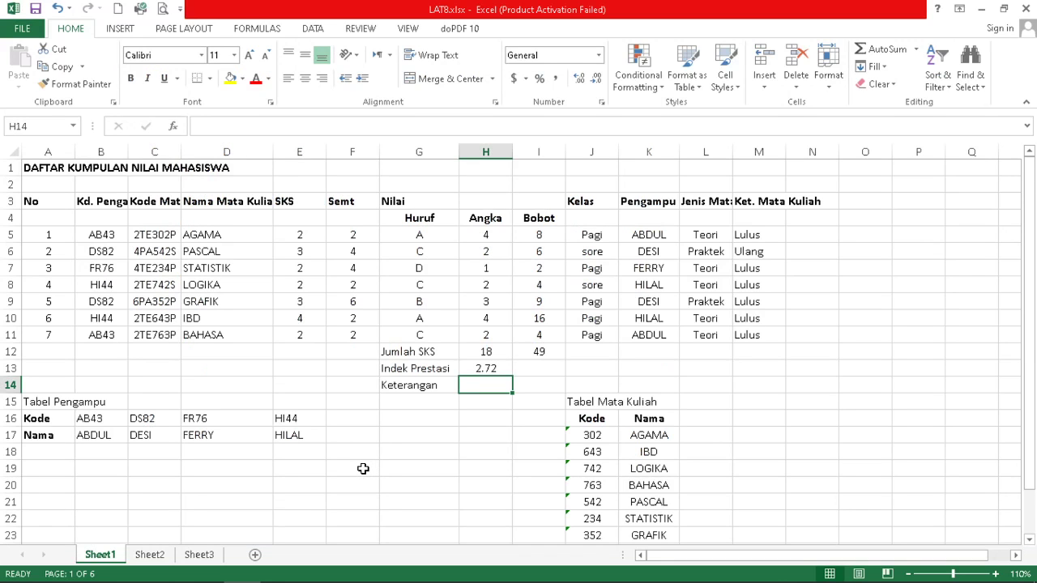
Start the Keterangan formula in H14 as an IF with a nested OR, beginning its first condition with H13>
text(=)
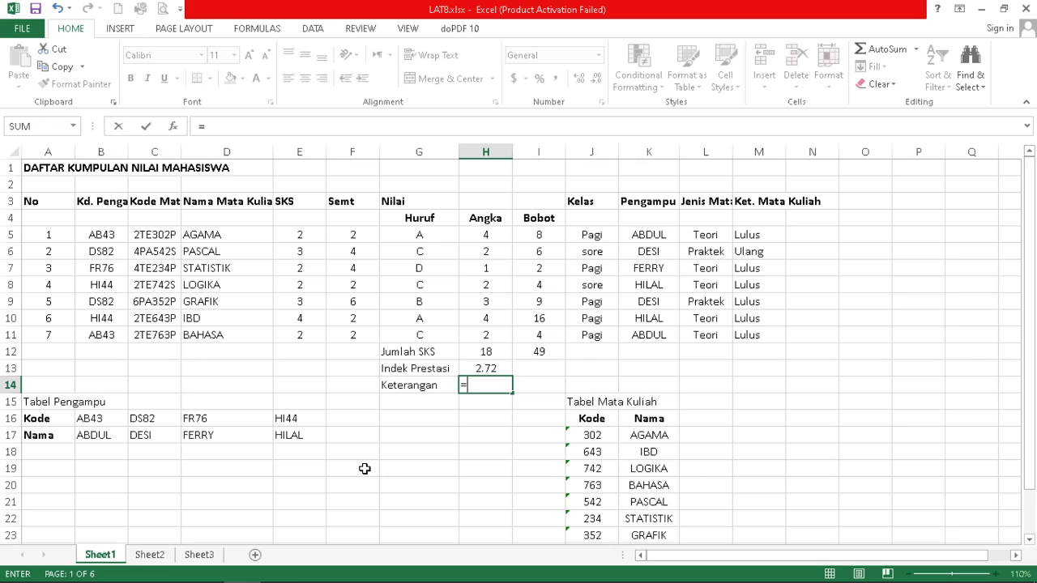
text(if)
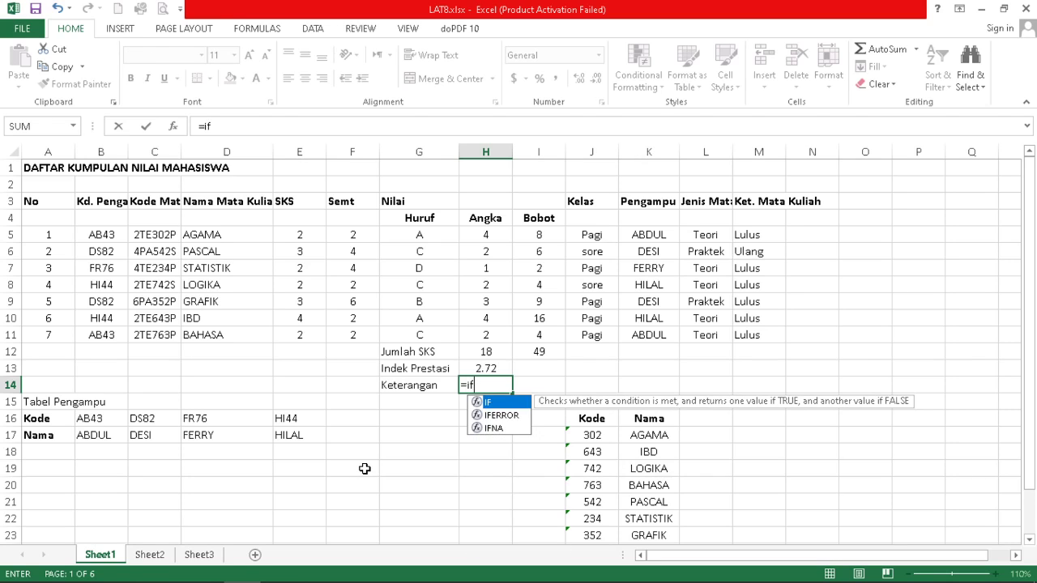
text(()
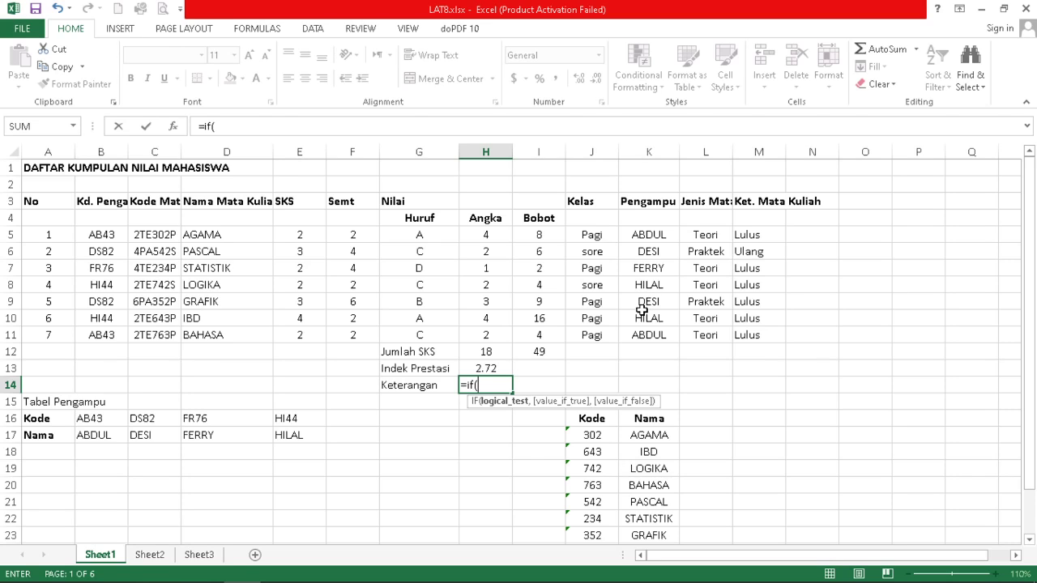
text(or()
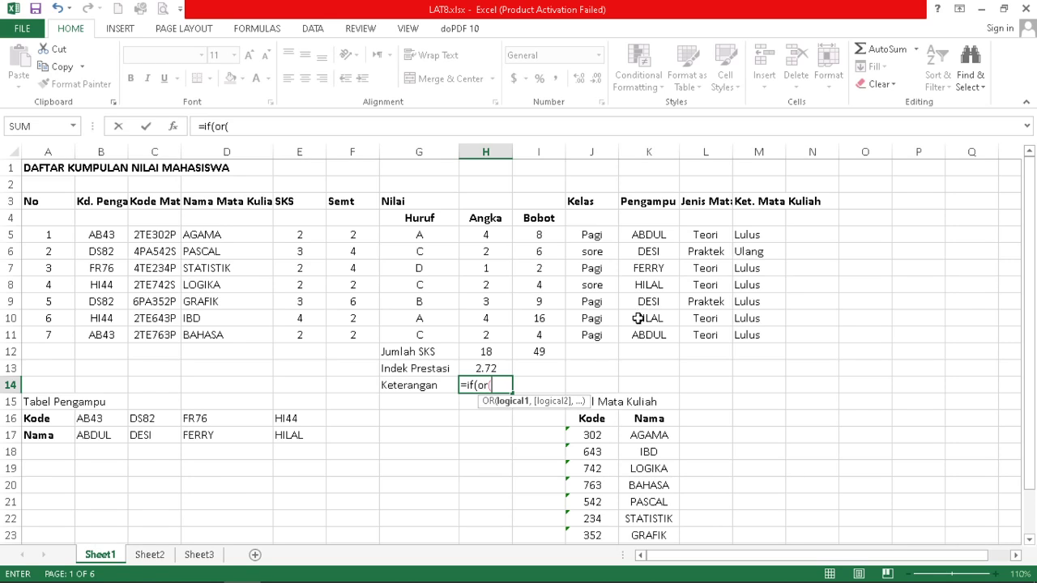
click(496, 368)
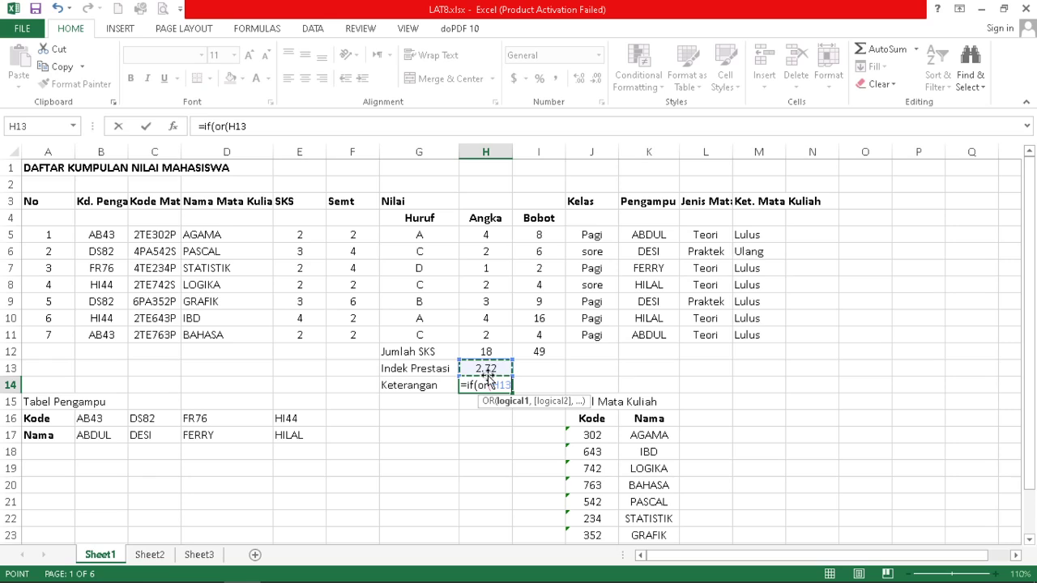
text(>)
Reread the Keterangan rule, item 11, in 13 Latihan.pdf and return to the Excel sheet
mouse_move(209, 572)
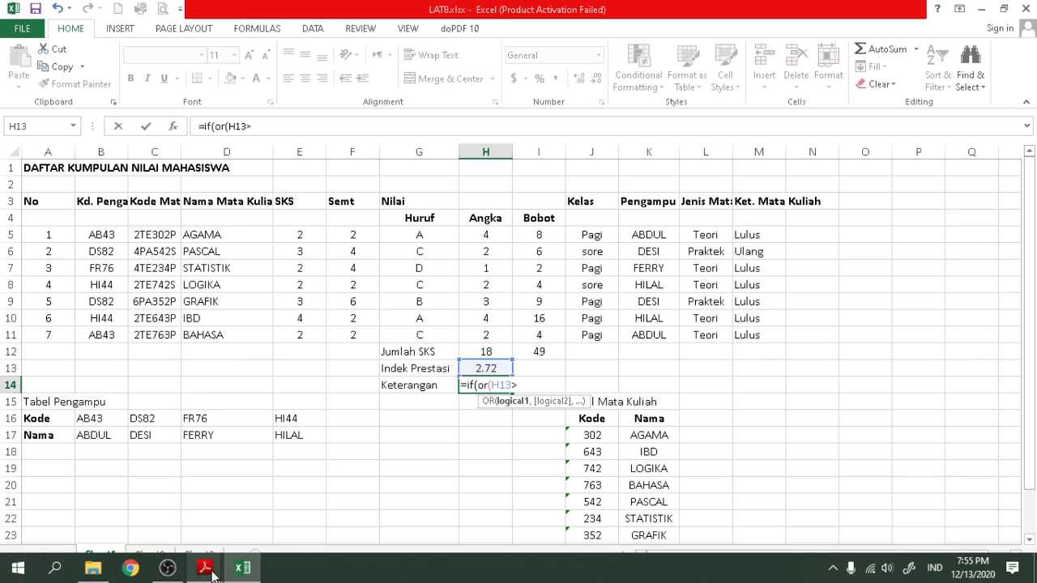
click(138, 502)
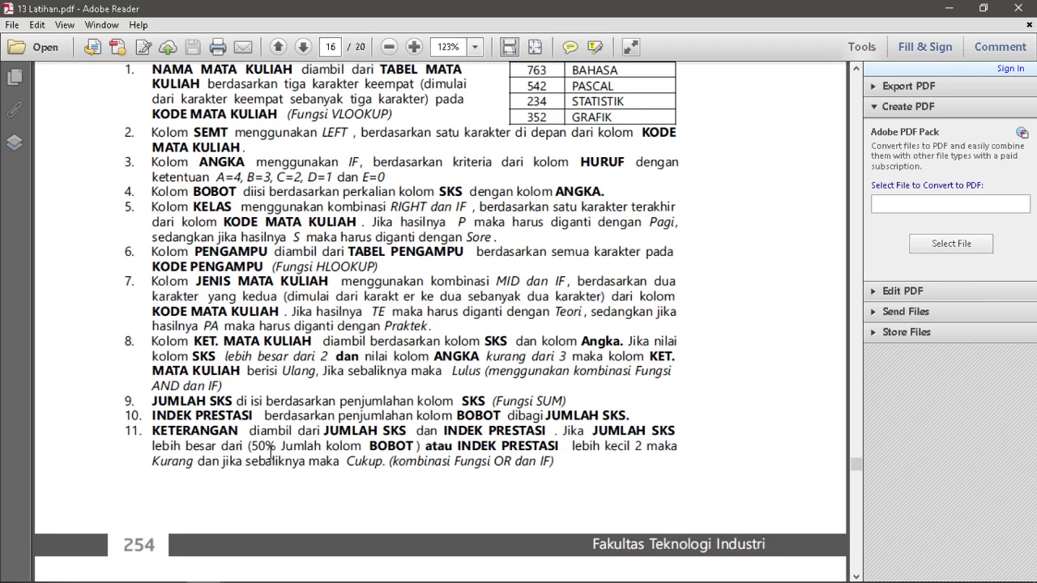
mouse_move(275, 581)
click(242, 568)
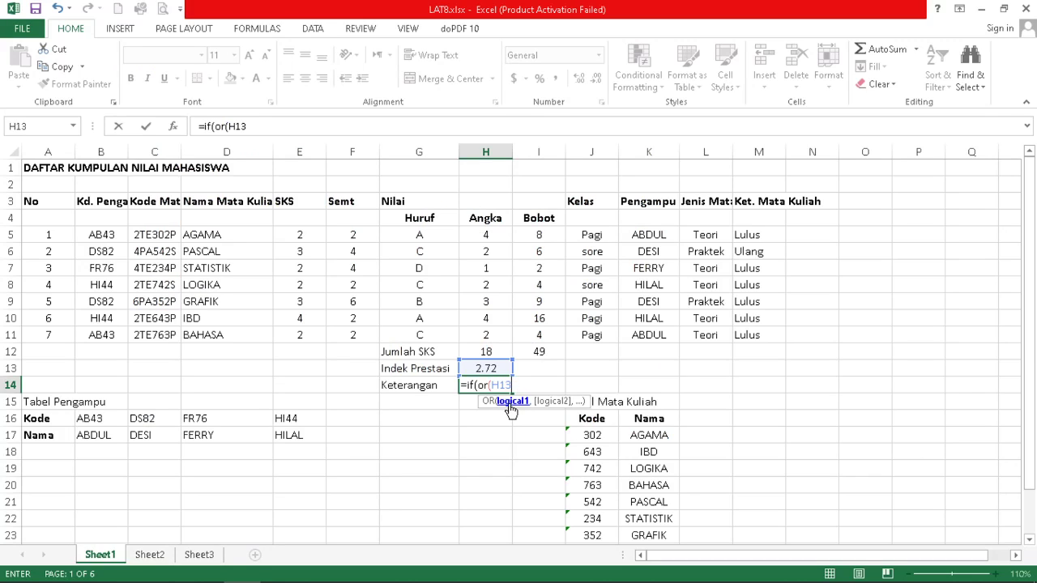
Rewrite the first OR condition of the Keterangan formula in H14 as H12>(I12*50%), comparing Jumlah SKS with half the Bobot total
key(BackSpace)
key(BackSpace)
key(BackSpace)
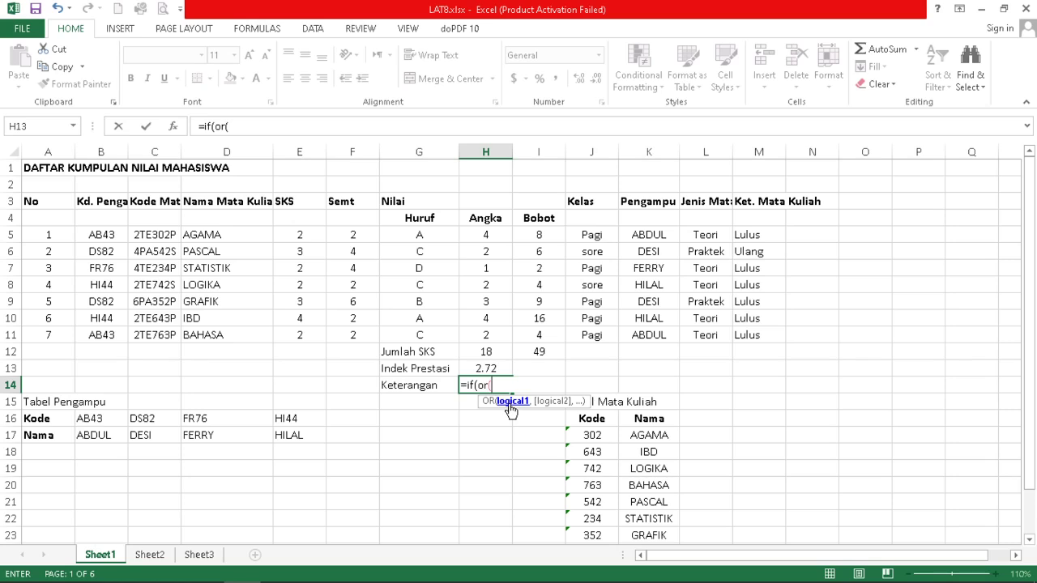
click(492, 351)
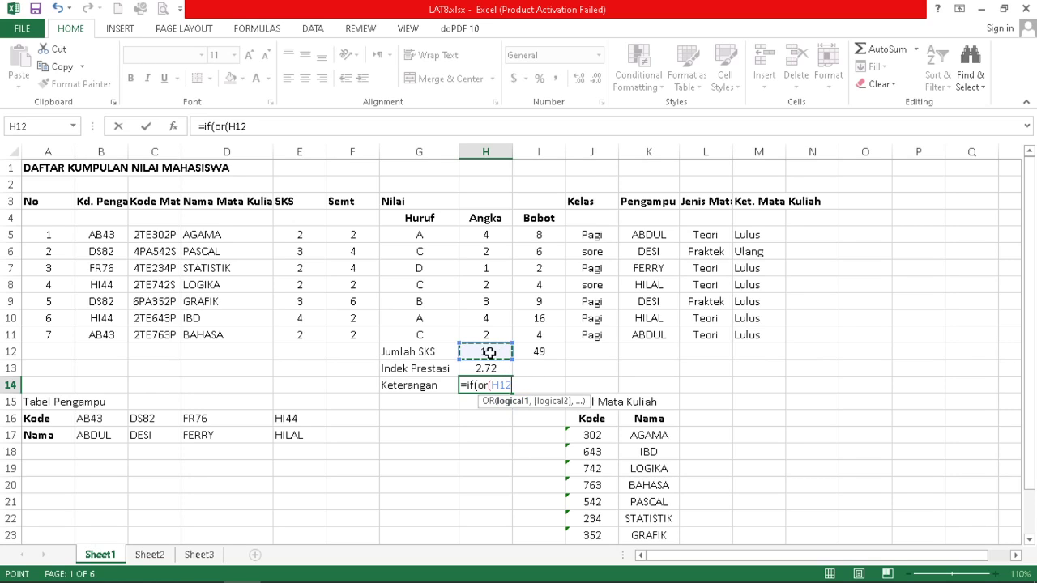
text(>)
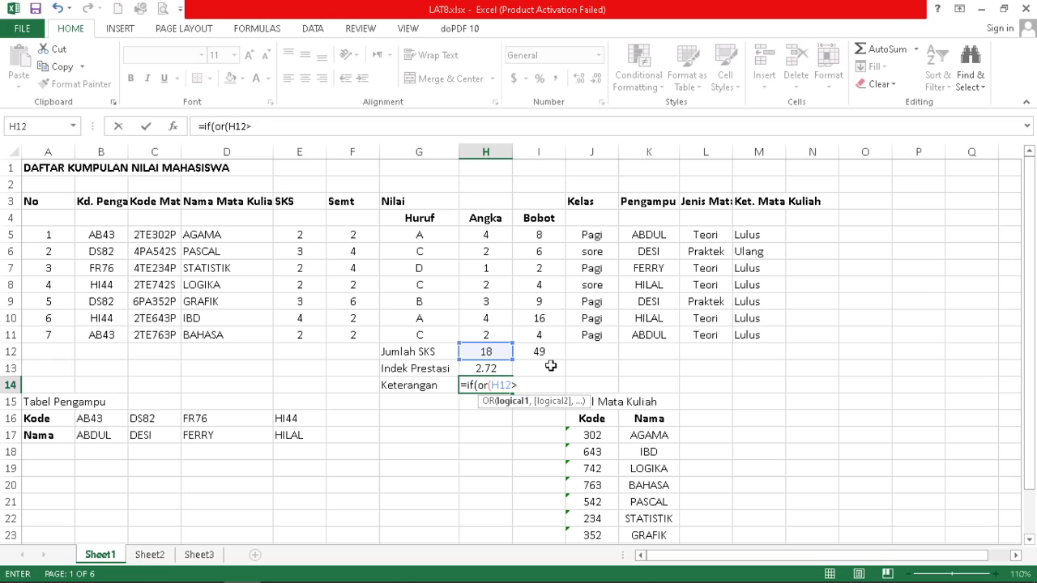
text(()
click(541, 351)
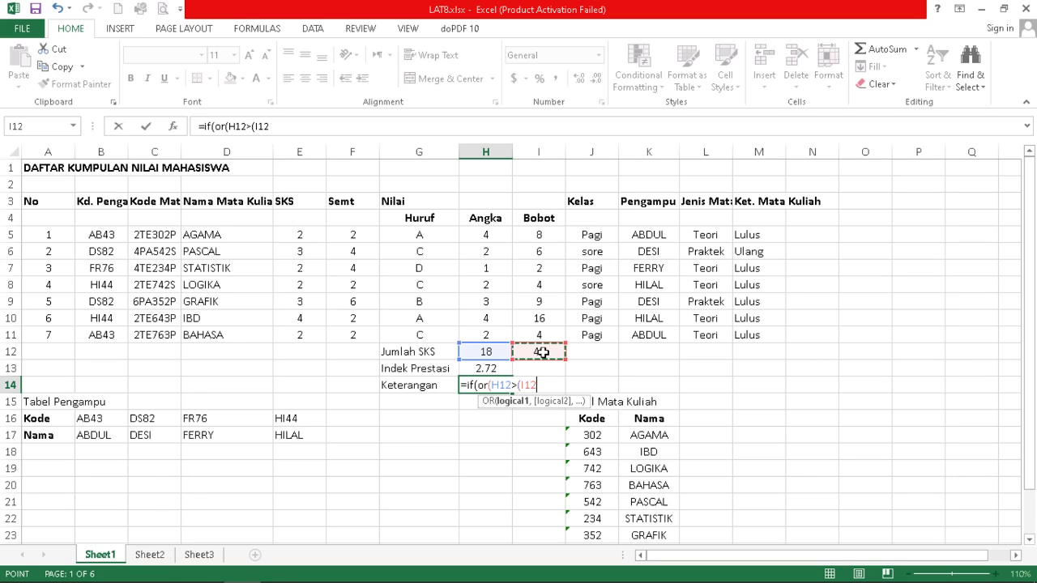
text(*50)
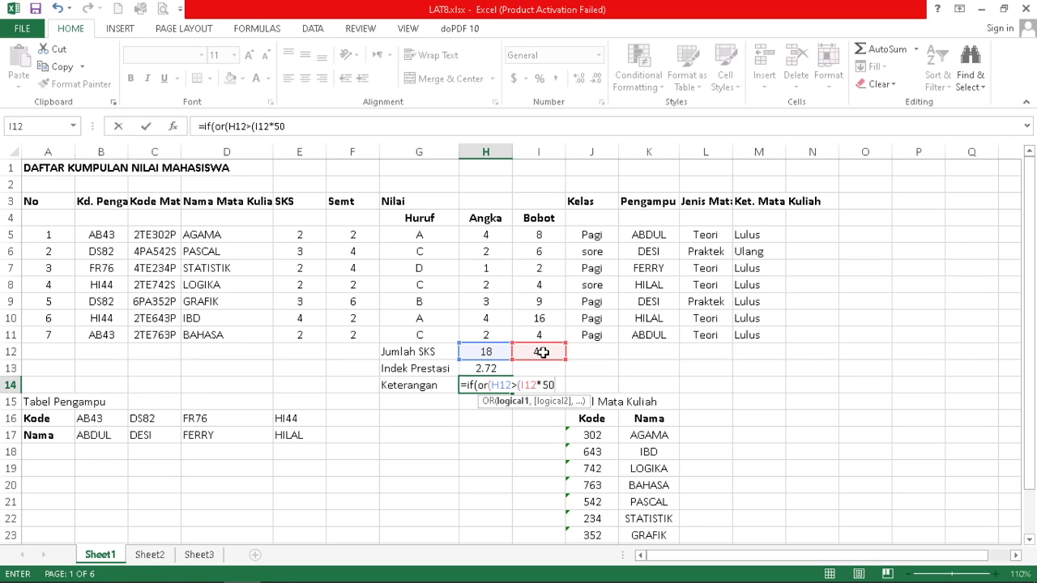
text(%),)
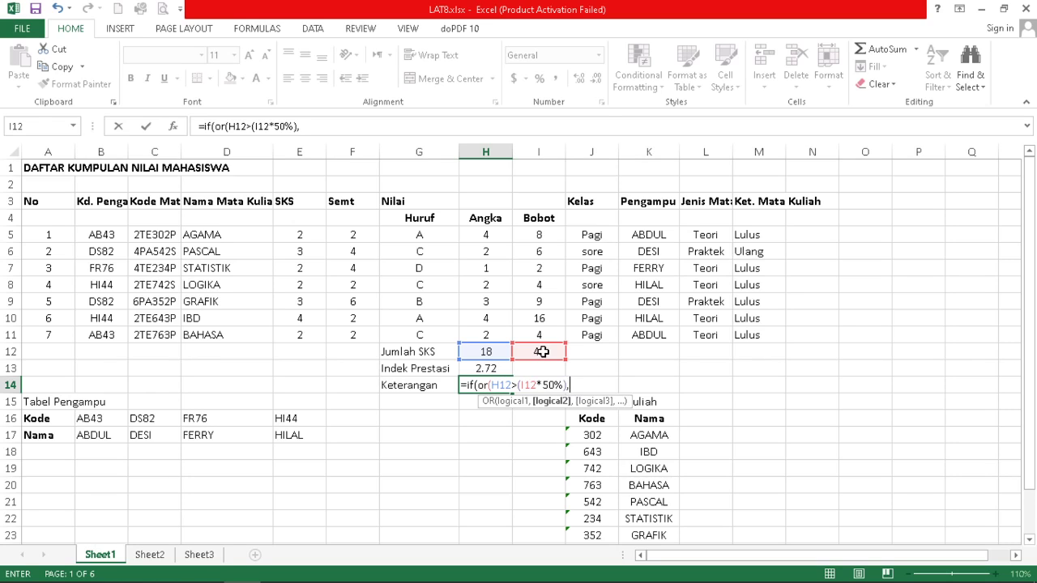
Check the rule in 13 Latihan.pdf, add H13<2 as the second condition in the H14 formula, and close the OR
click(206, 570)
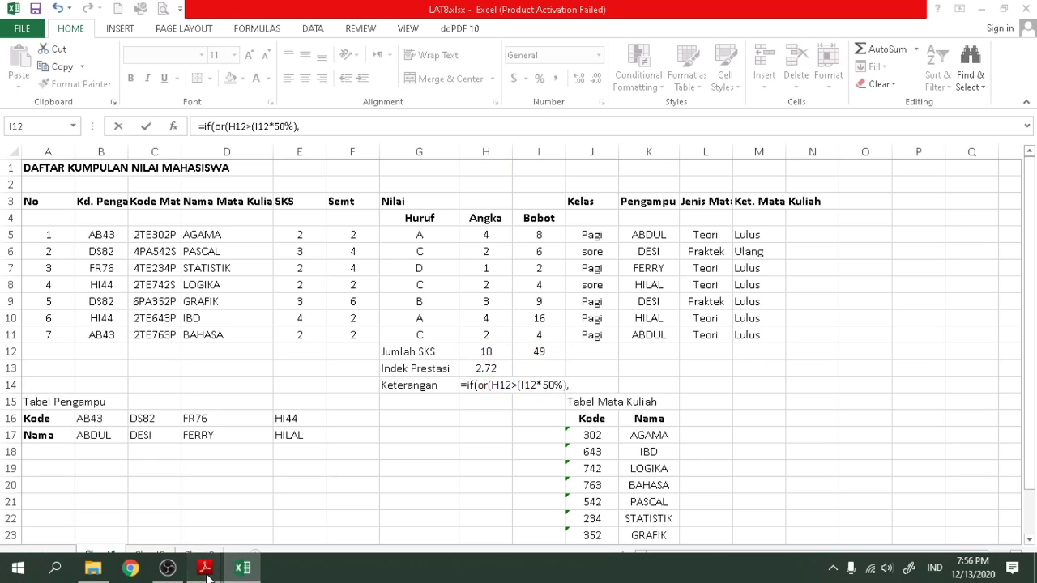
click(156, 523)
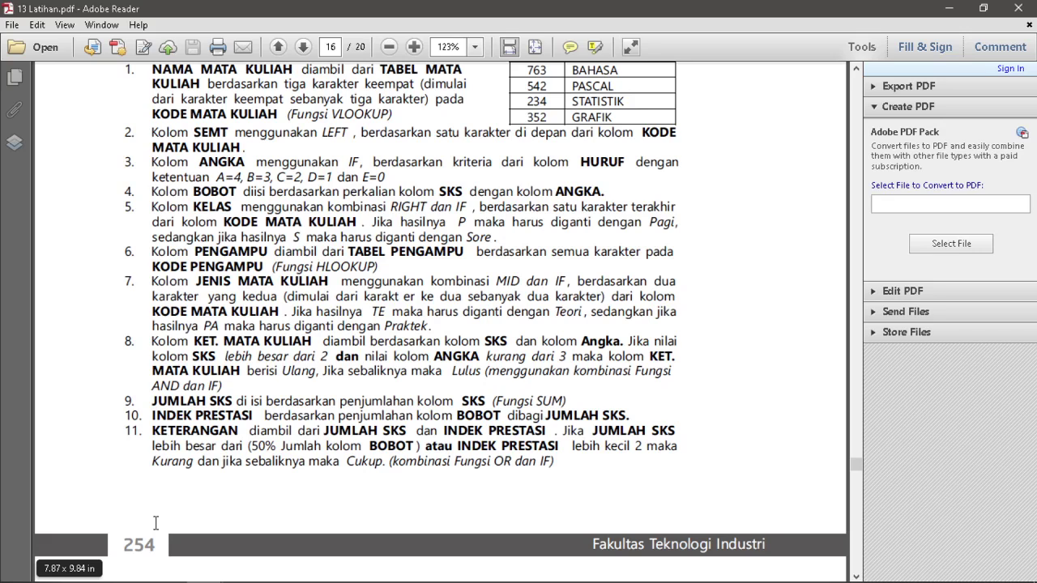
click(242, 571)
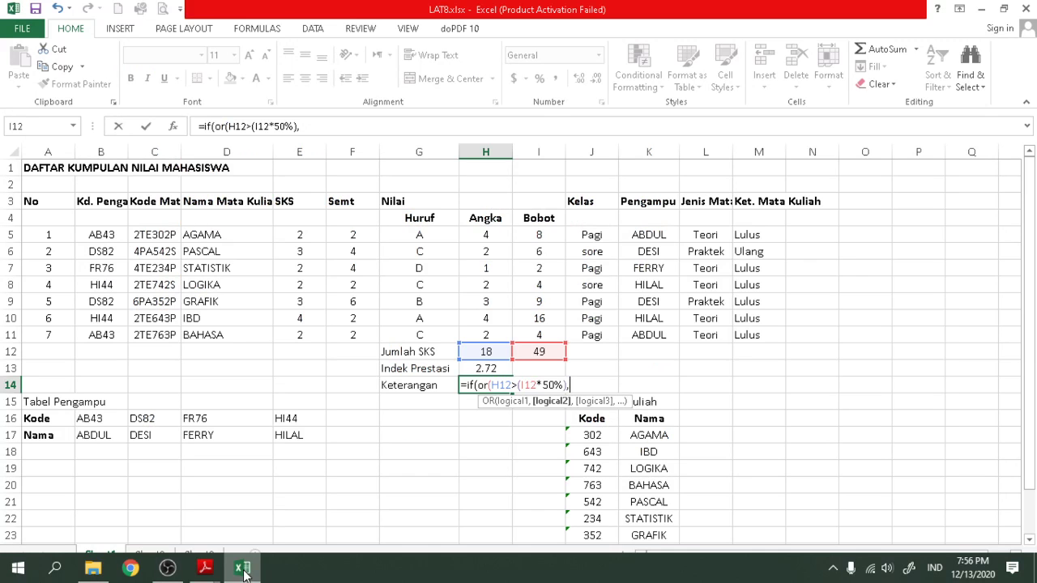
click(487, 368)
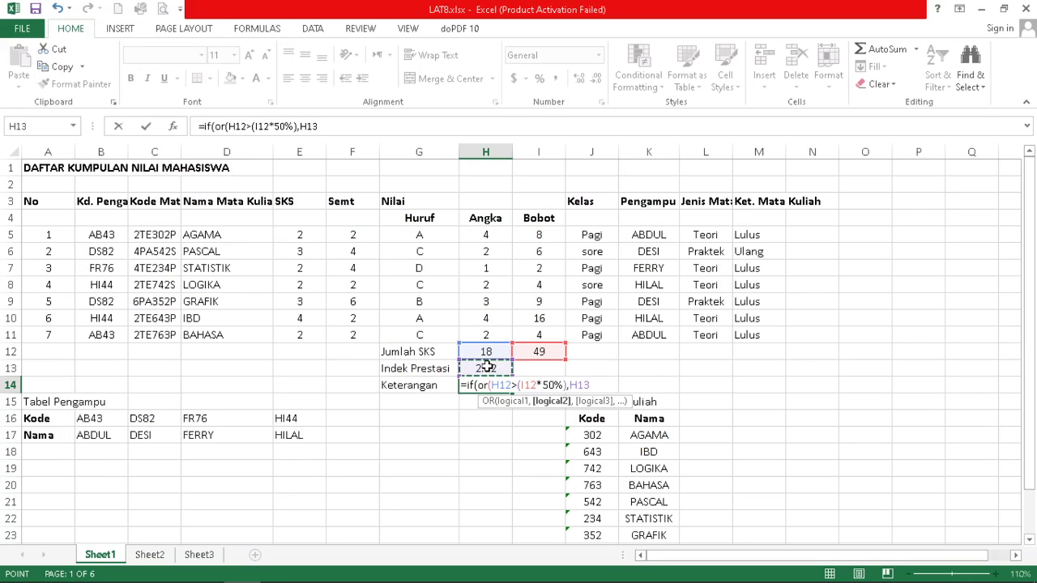
text(<2)")
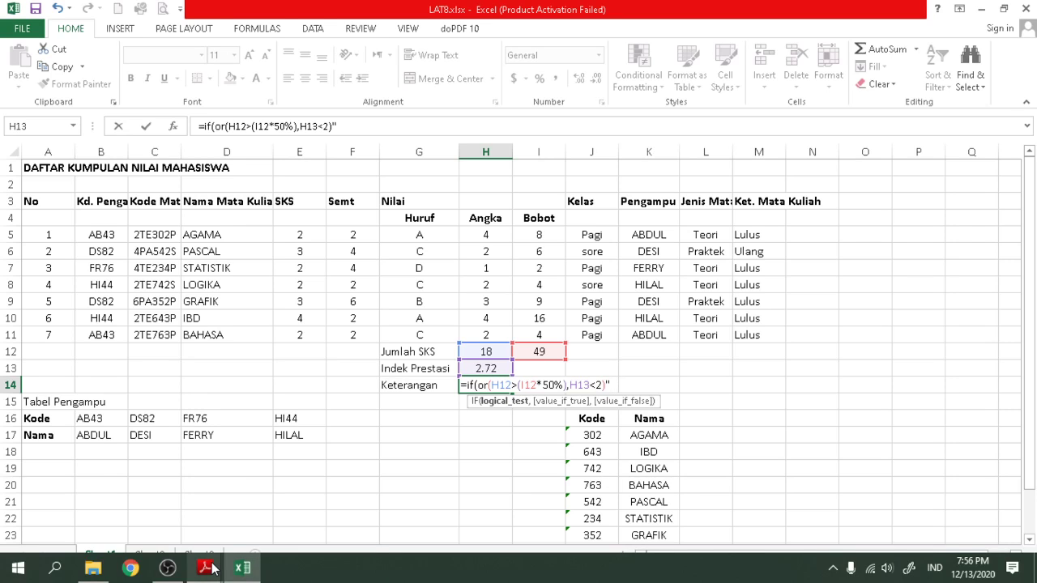
Check the result texts in 13 Latihan.pdf and complete the H14 formula with "Kurang" if true and "Cukup" if false
click(209, 568)
click(137, 526)
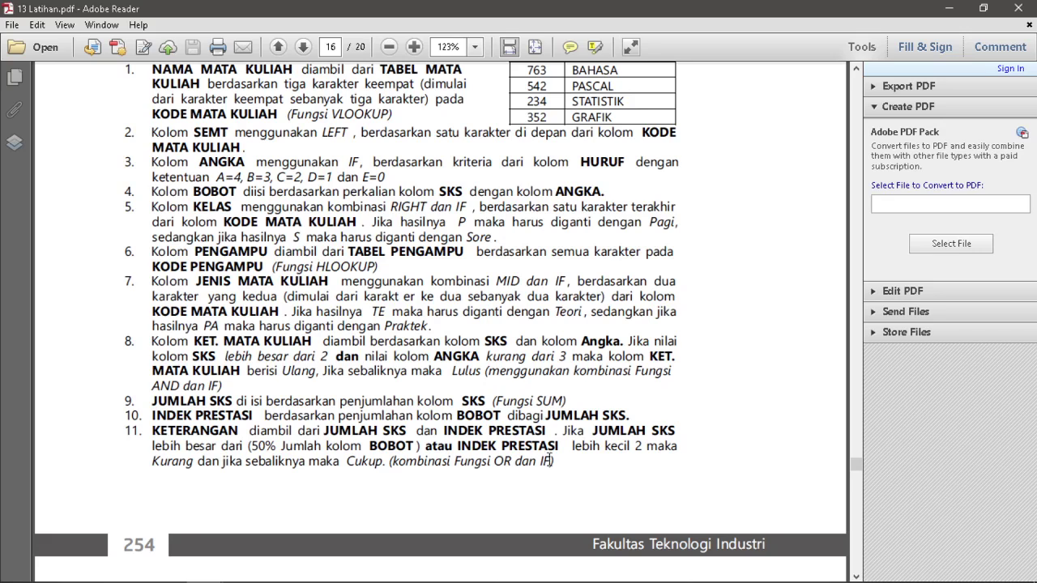
mouse_move(214, 580)
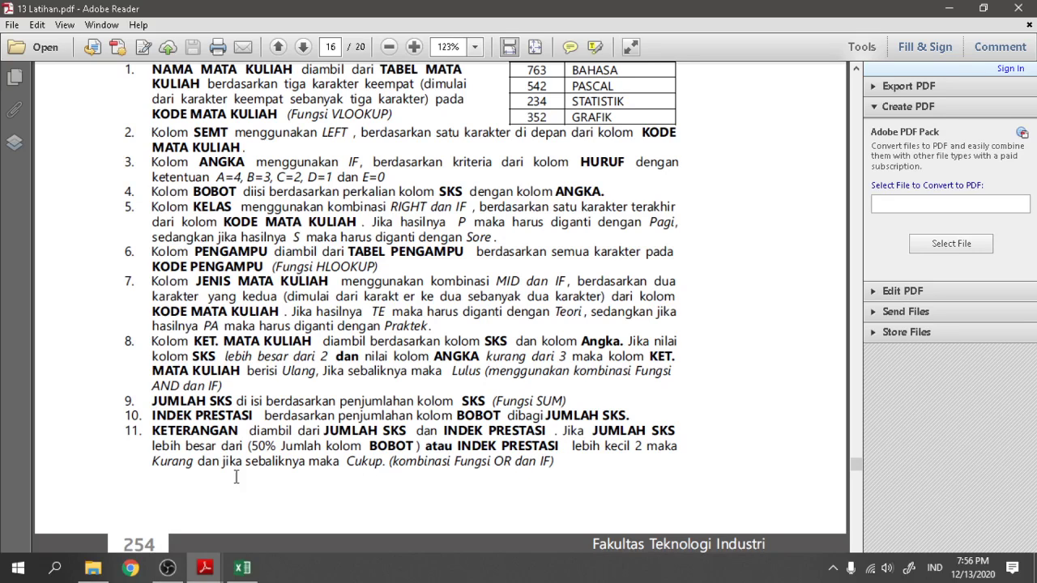
click(243, 568)
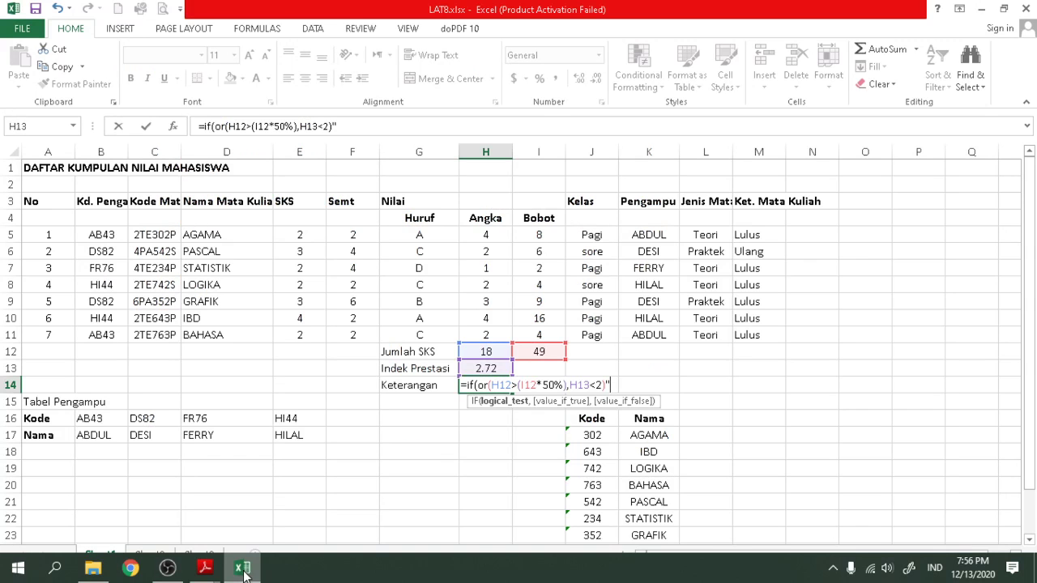
text(Ku)
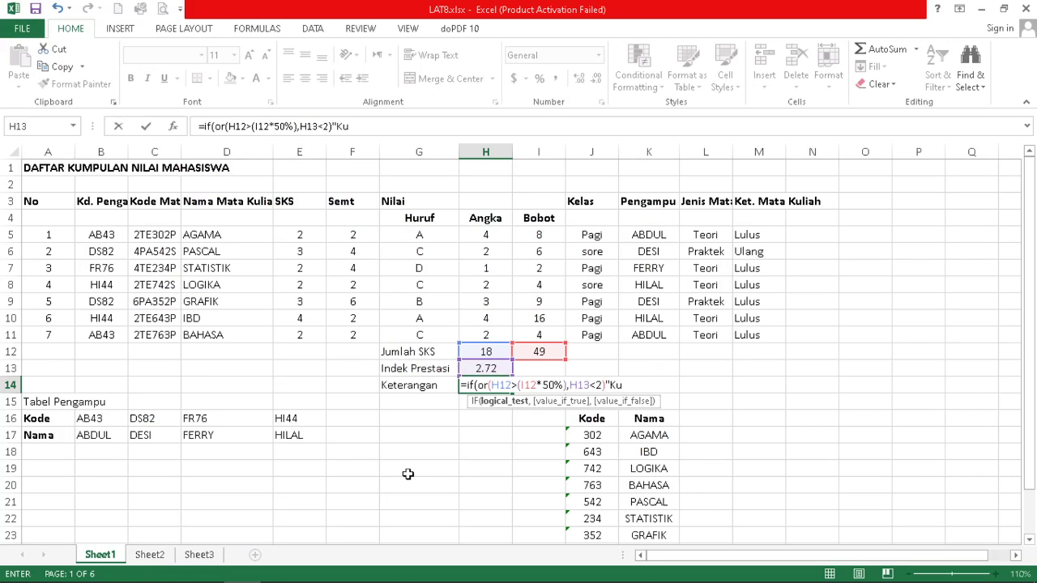
key(BackSpace)
key(BackSpace)
key(BackSpace)
text(,)
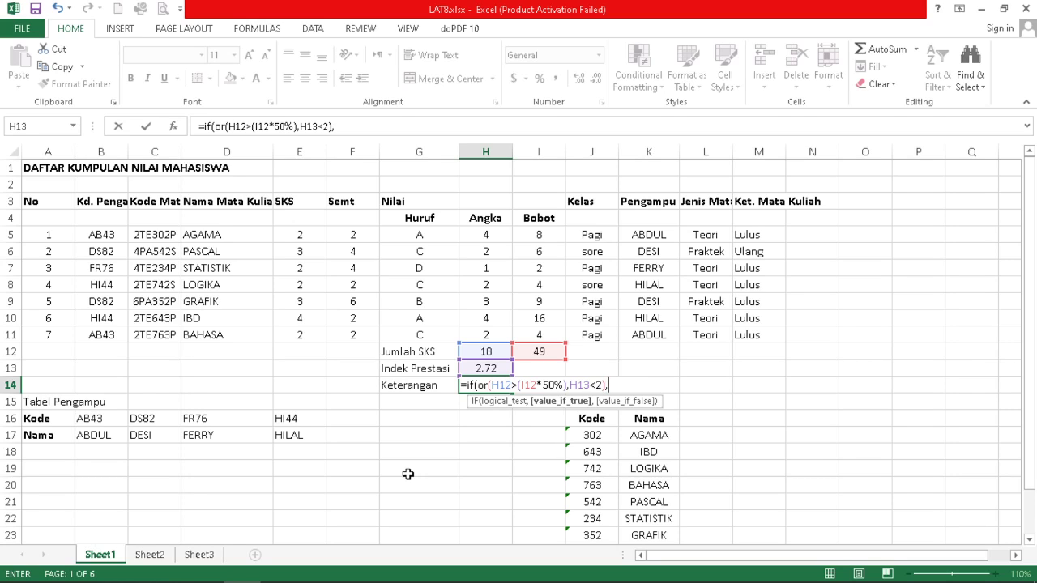
text("Kurang",)
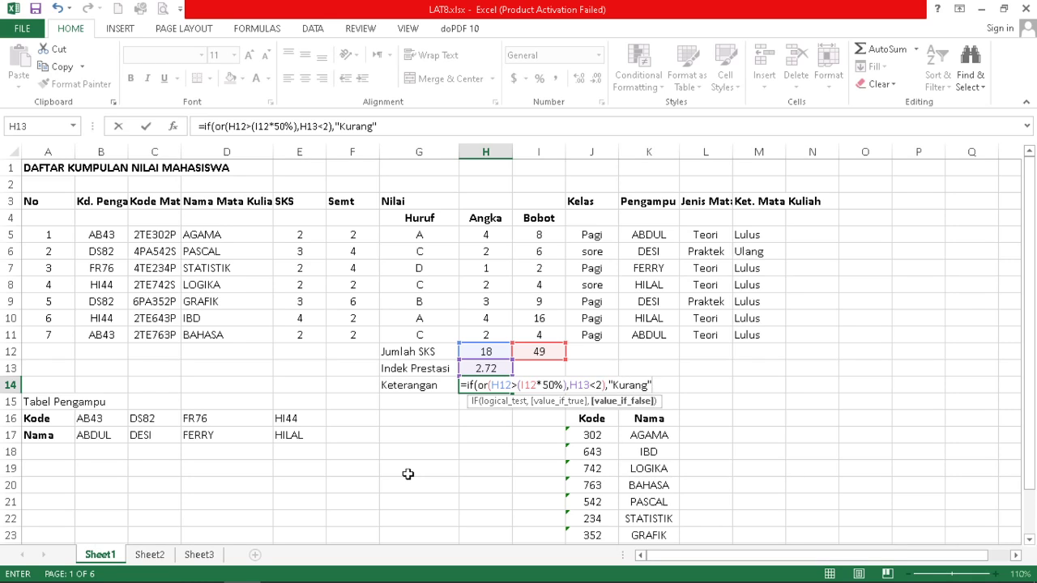
text("Cukup"))
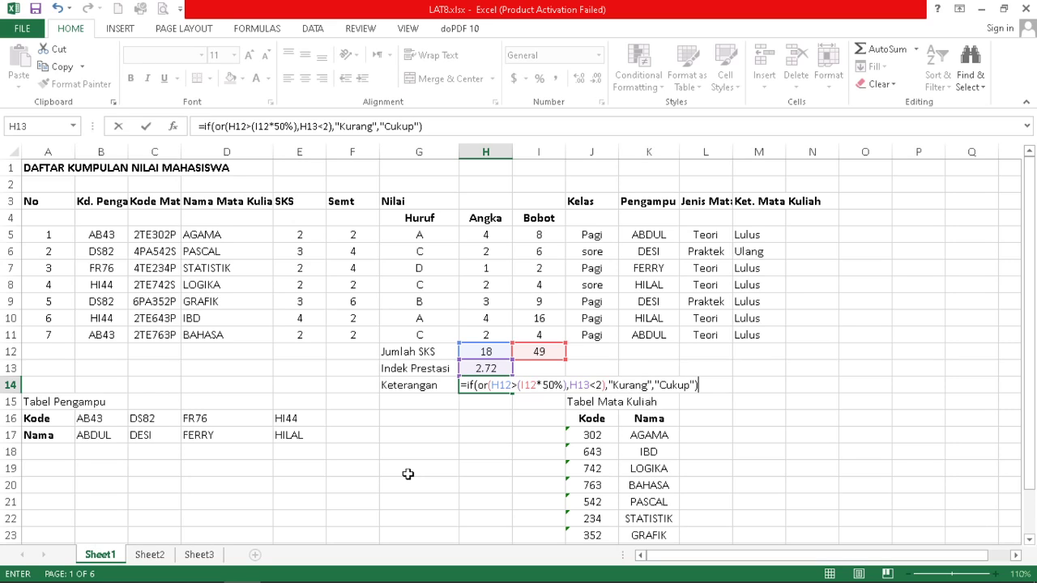
key(Return)
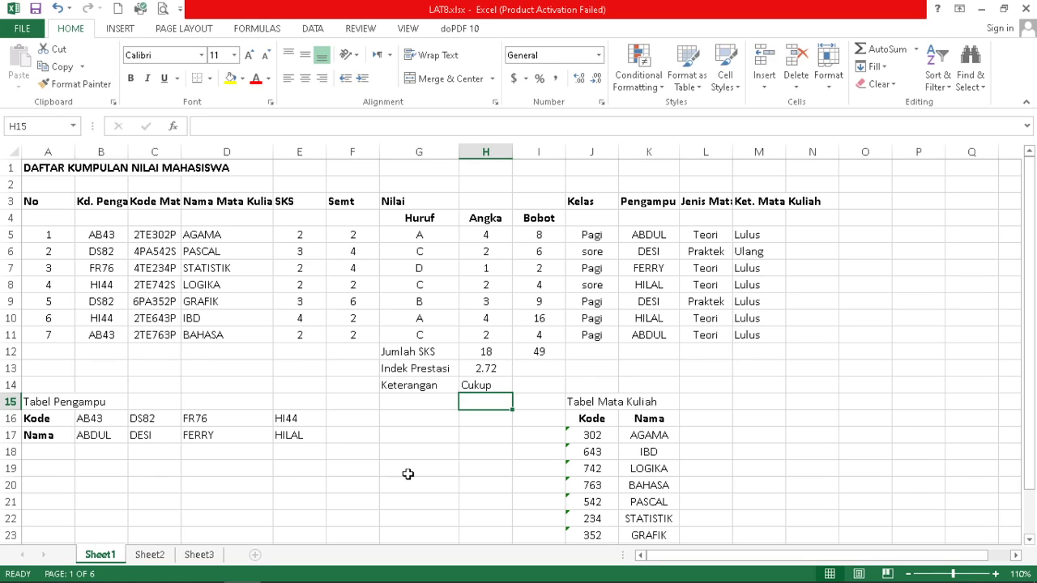
Review the finished formulas in H14, in row 5 from Nama Mata Kuliah to Ket. Mata Kuliah, and in H13
click(487, 379)
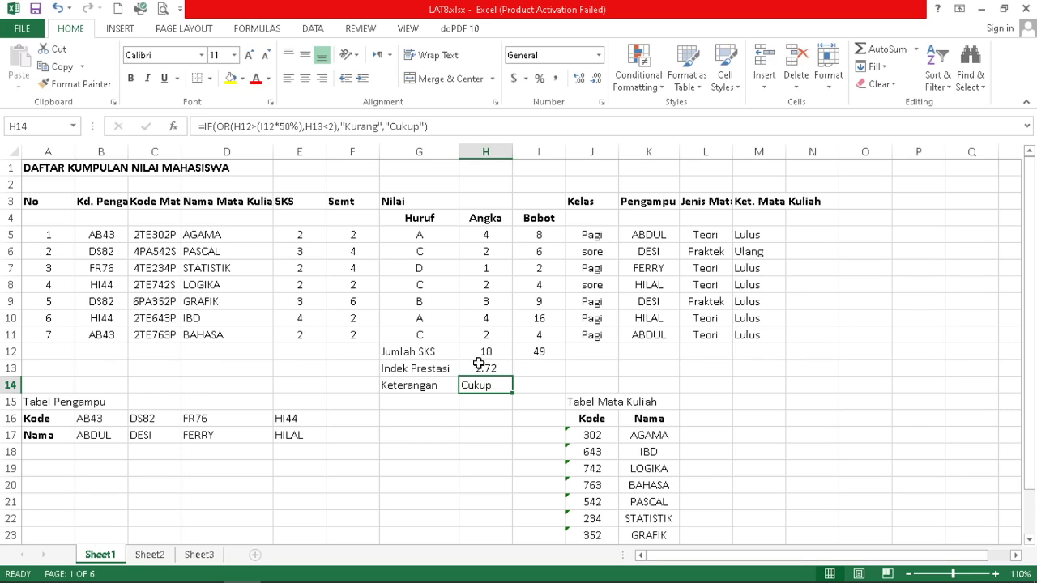
click(200, 234)
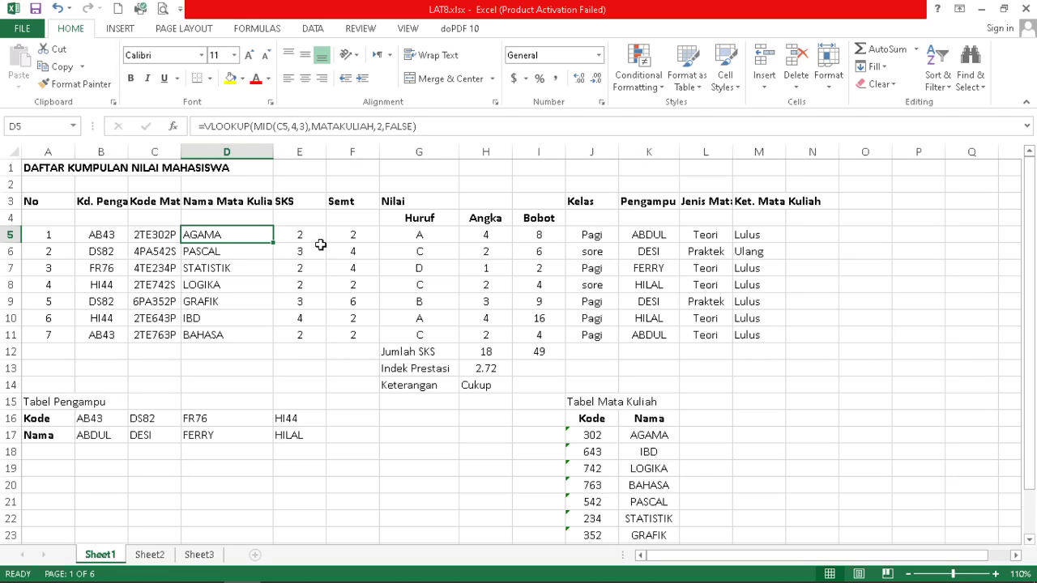
click(352, 235)
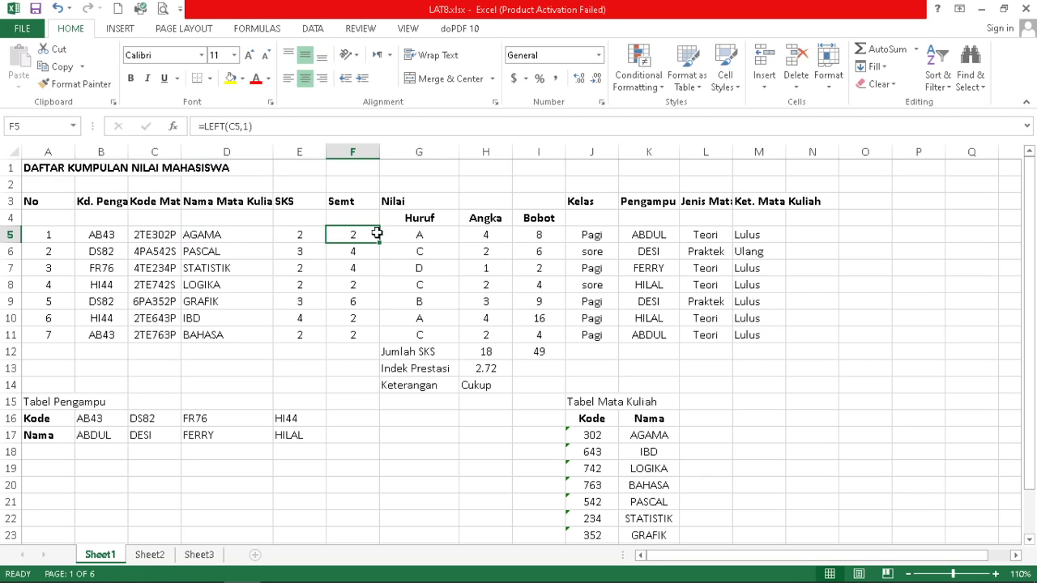
click(471, 235)
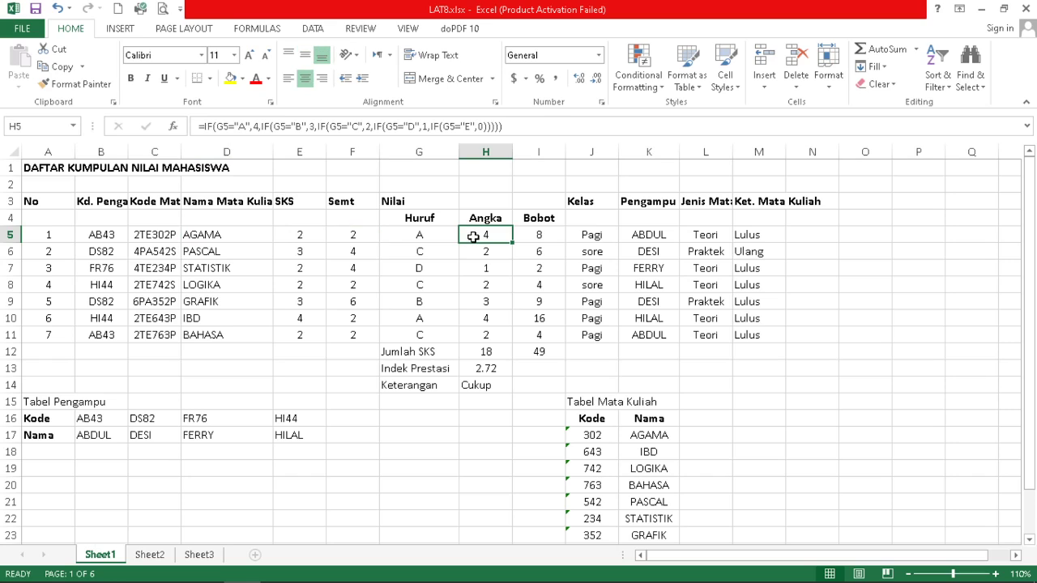
click(536, 235)
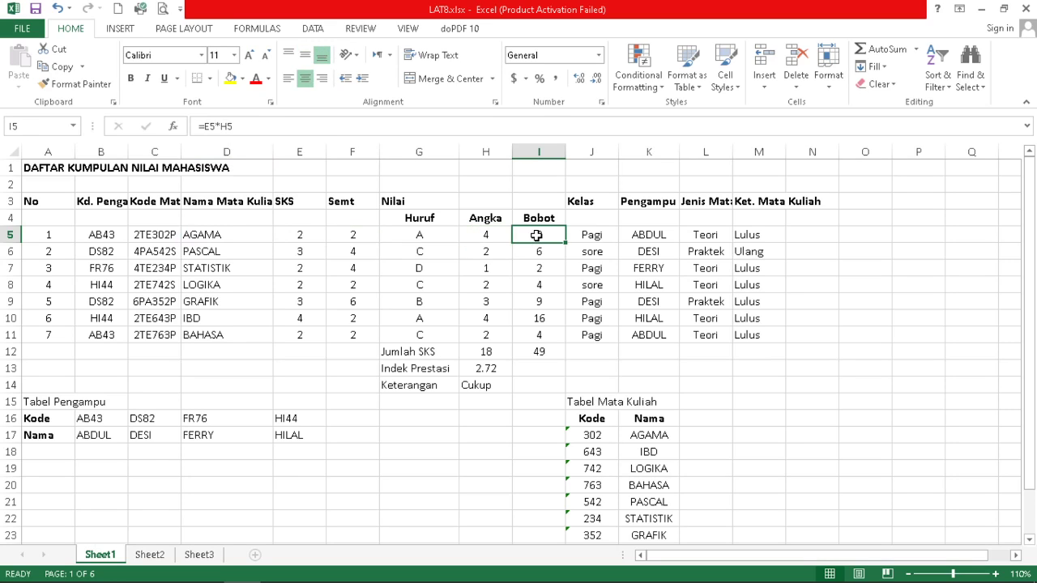
click(591, 235)
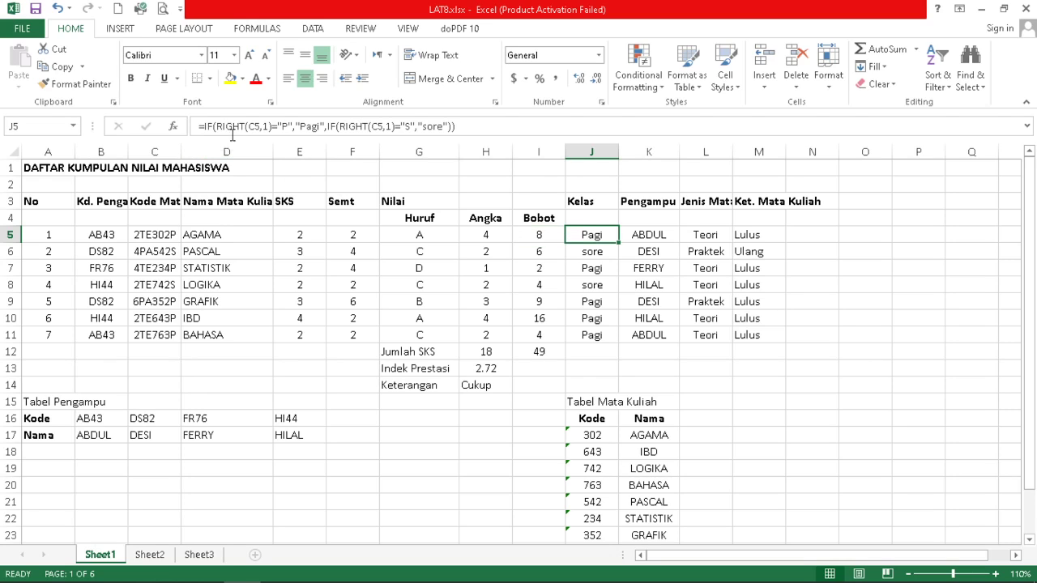
click(653, 235)
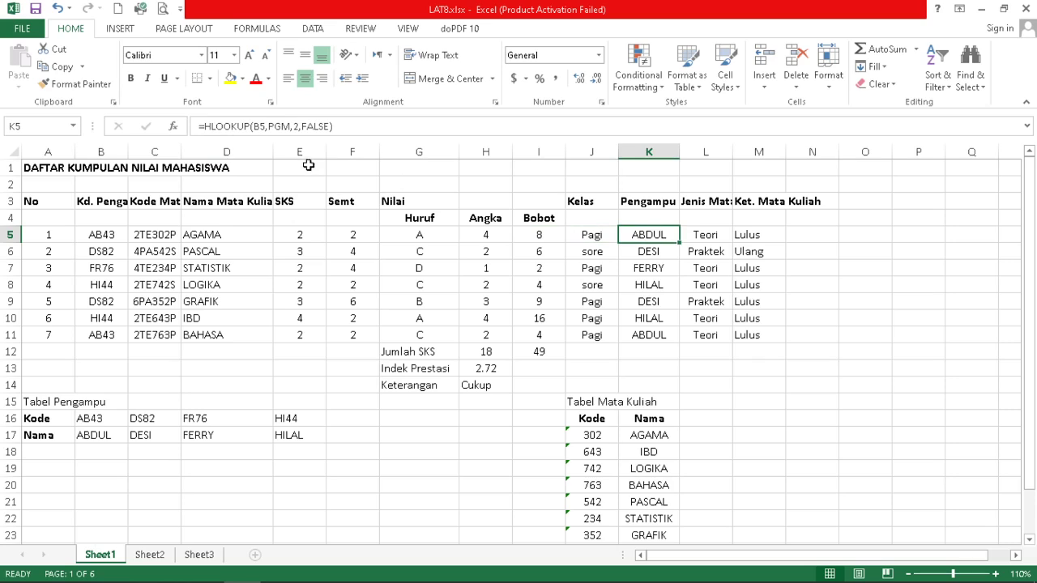
click(710, 235)
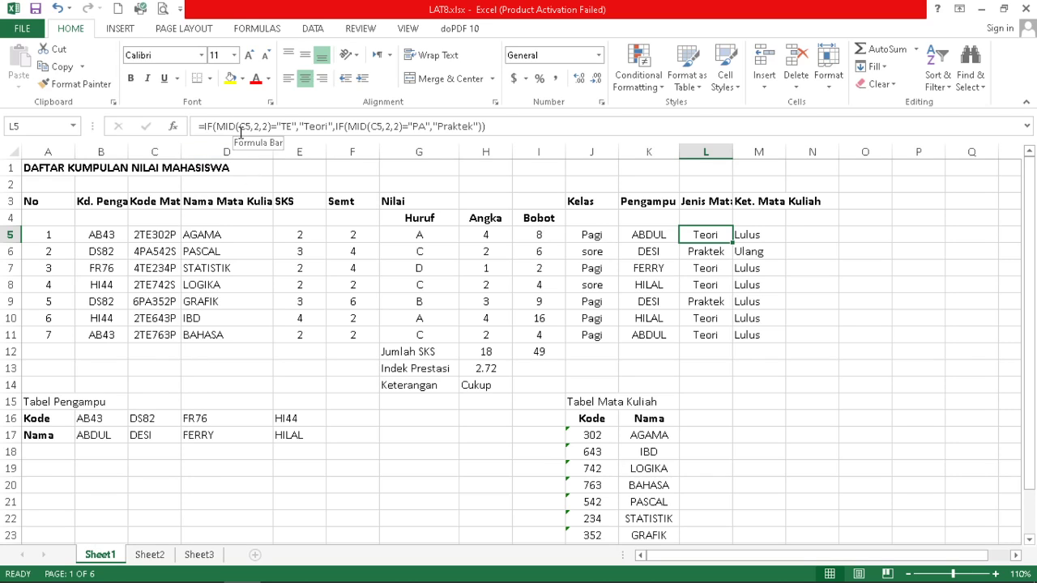
click(755, 237)
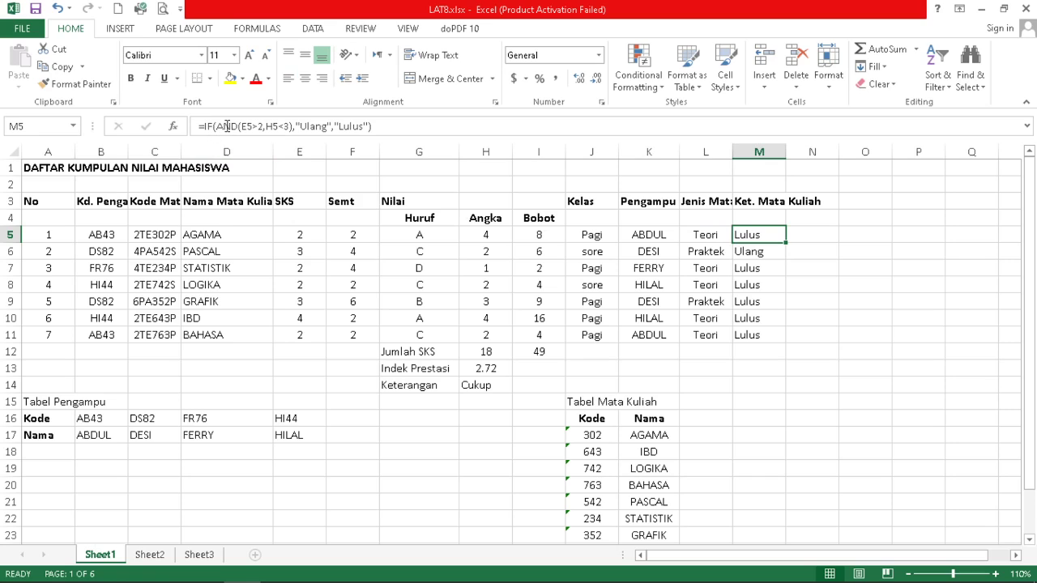
click(485, 370)
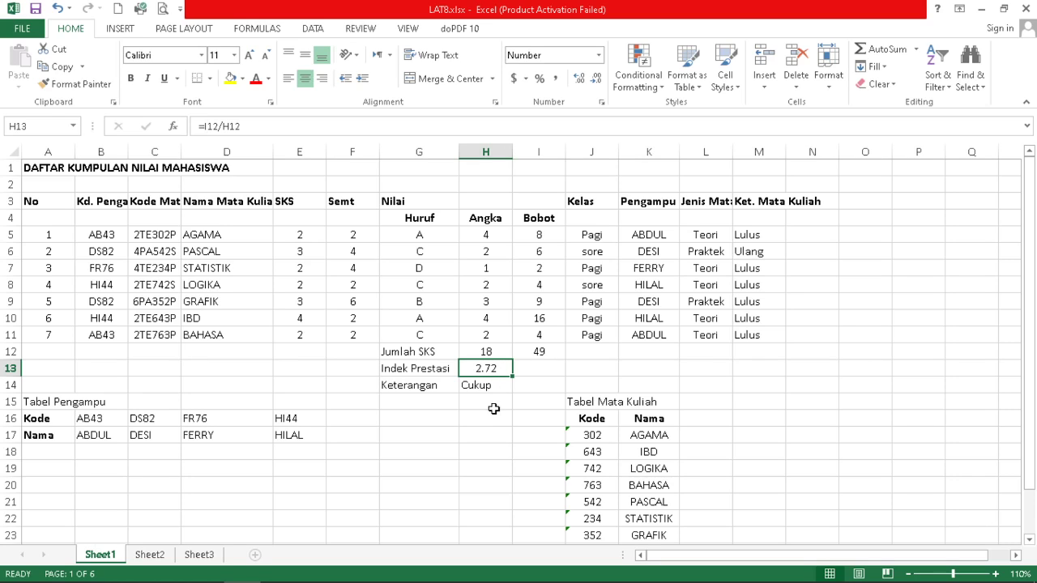
click(484, 387)
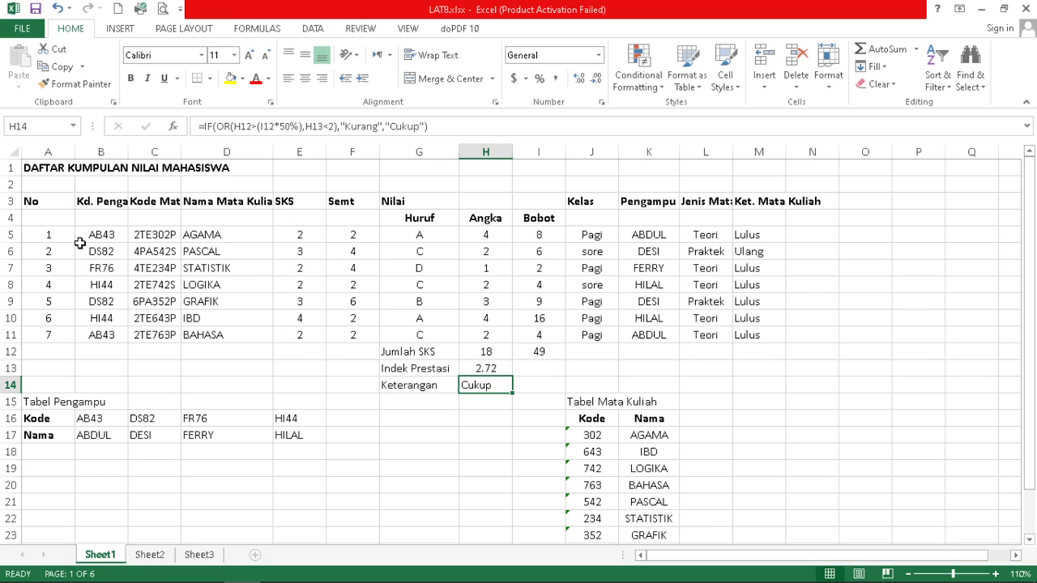
Apply all borders to A3:M14, and merge and center the title DAFTAR KUMPULAN NILAI MAHASISWA across A1:M1
drag(52, 200, 761, 381)
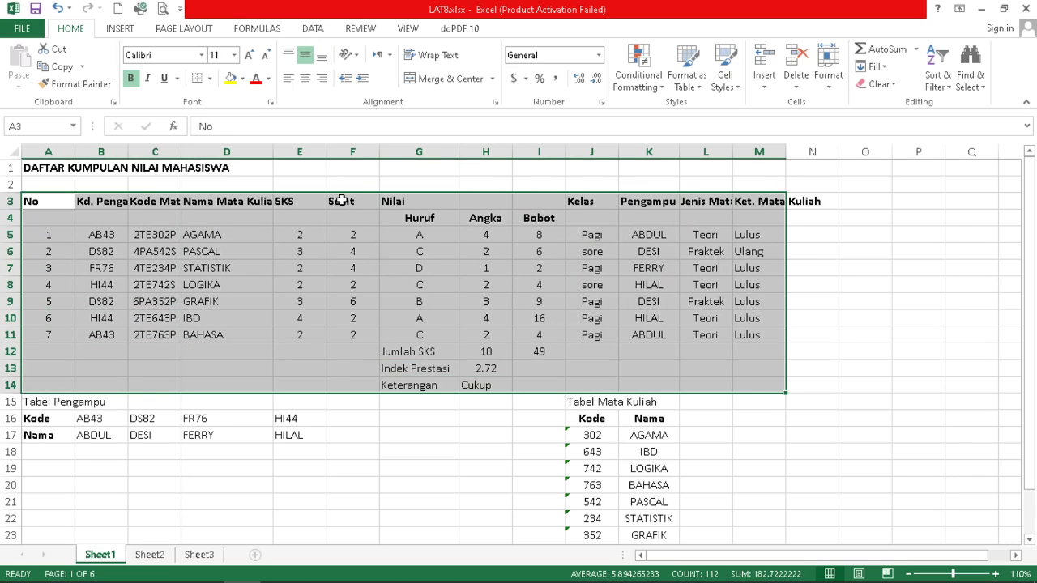
click(209, 79)
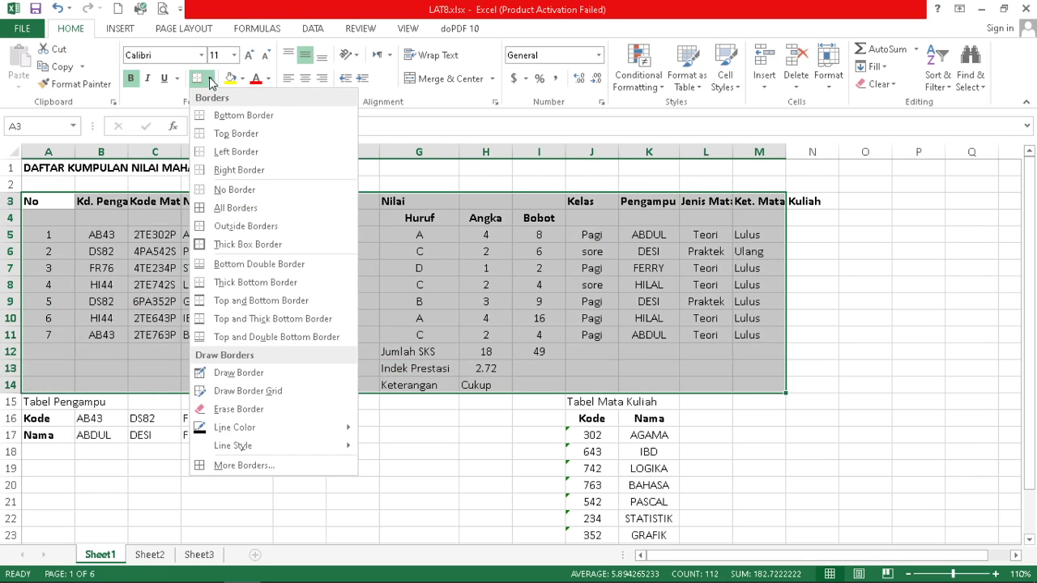
click(224, 207)
drag(44, 168, 743, 175)
click(437, 79)
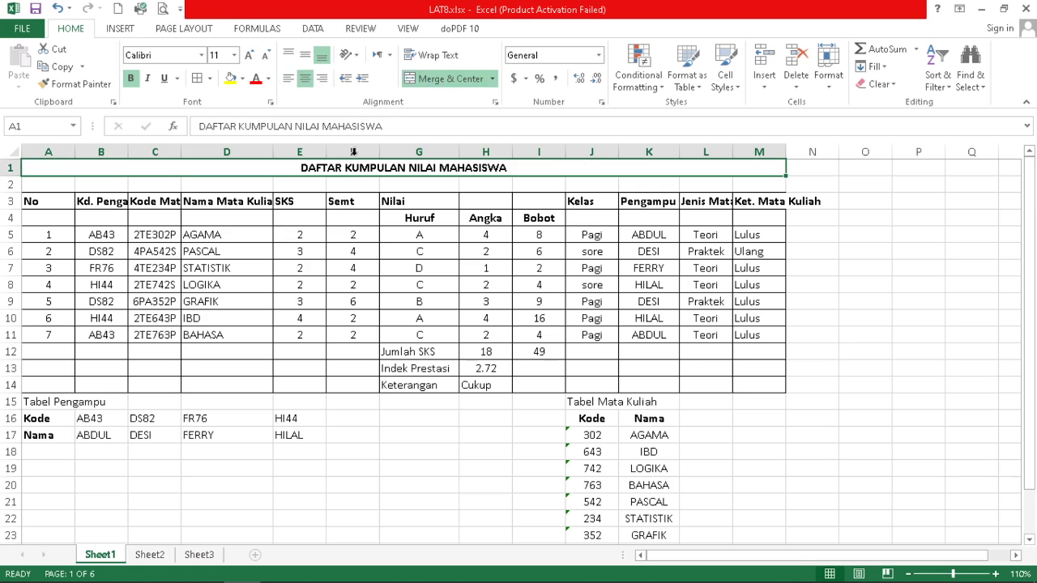
Merge and center the No, Kd. Pengampu and Kode Mata Kuliah headers, each over rows 3 and 4 of its column
drag(54, 201, 56, 219)
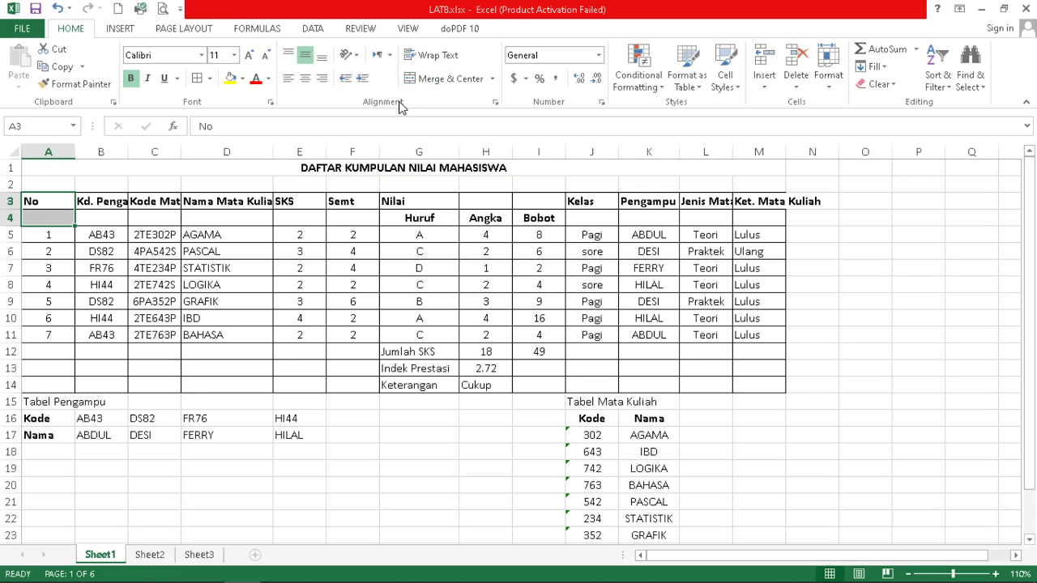
click(437, 79)
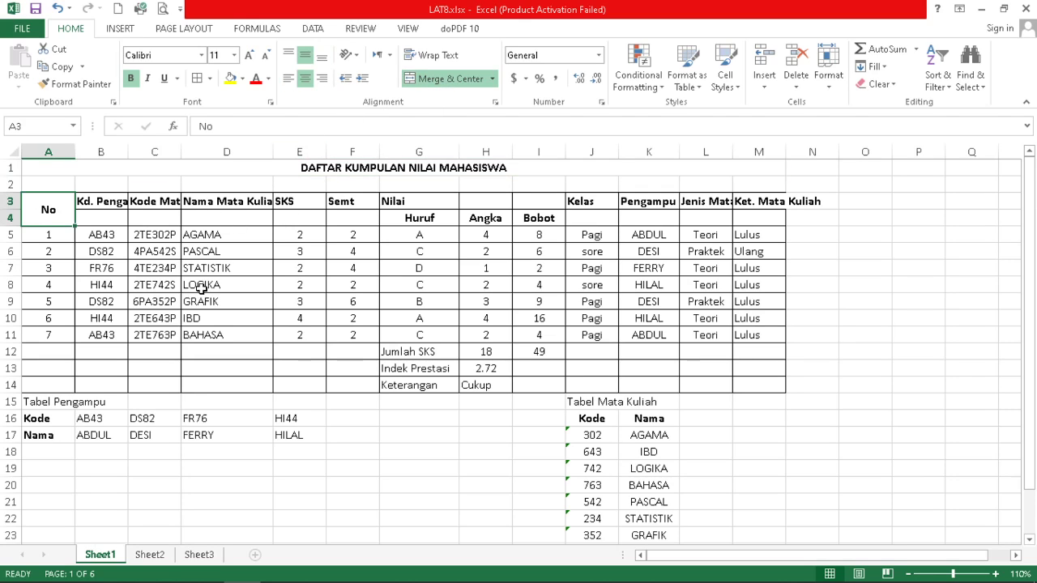
click(118, 206)
drag(119, 206, 170, 217)
click(449, 79)
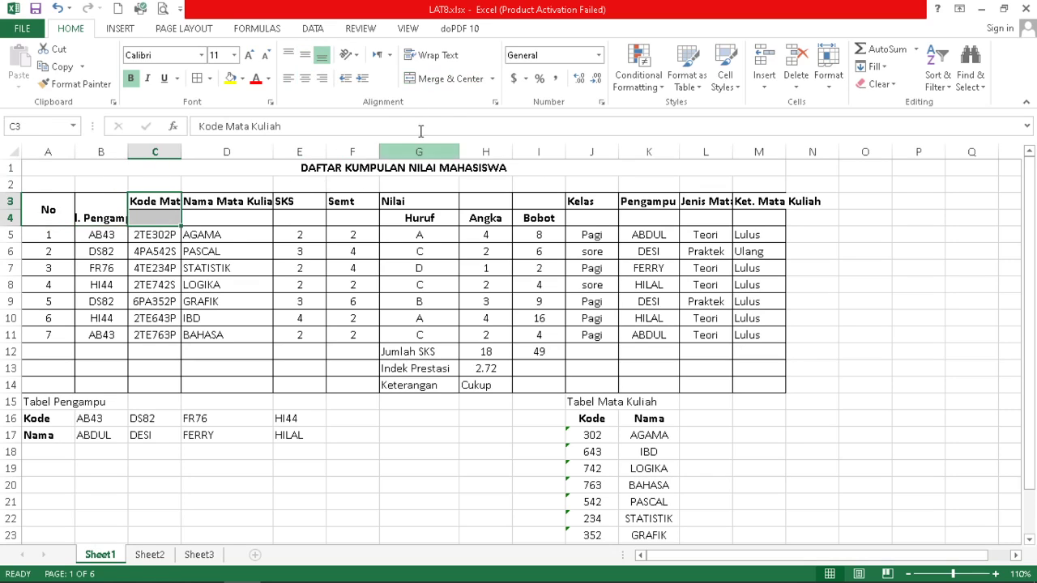
click(449, 78)
Merge and center the Nama Mata Kuliah, SKS and Semt headers, each over rows 3 and 4
drag(234, 209, 234, 218)
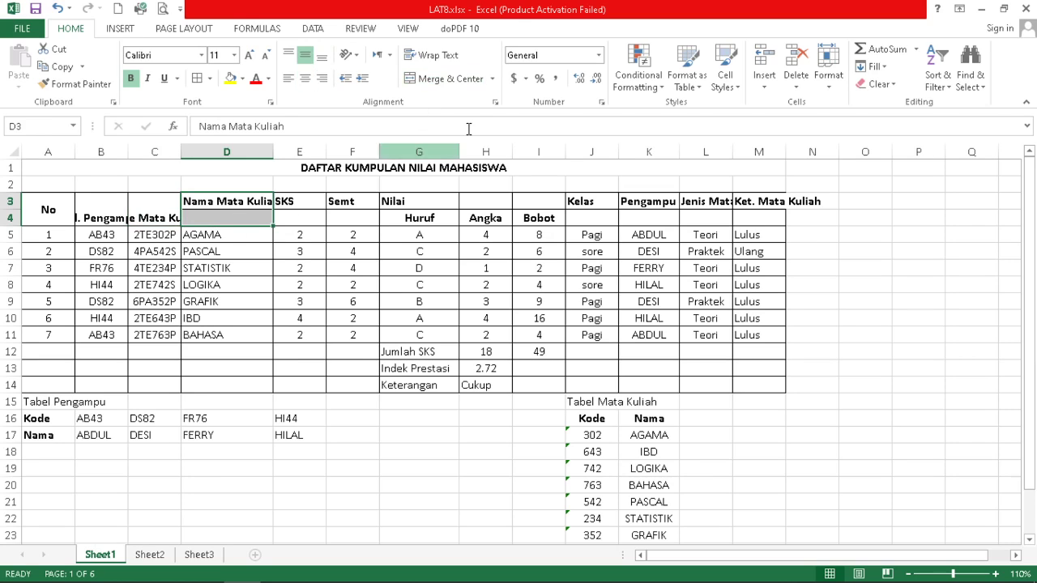
click(429, 78)
drag(306, 201, 352, 215)
click(429, 78)
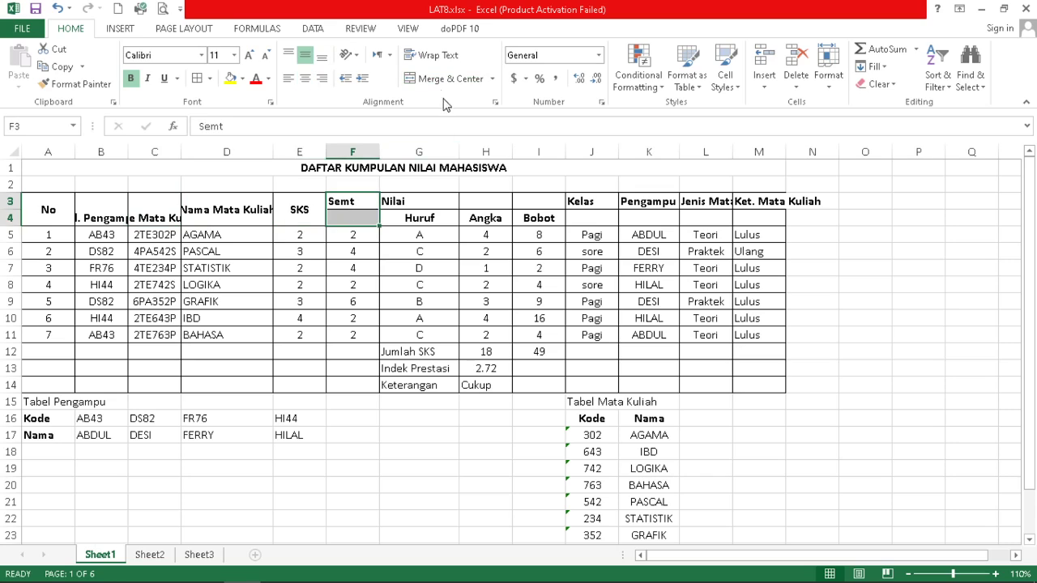
click(428, 77)
Merge and center Nilai across G3:I3, and the Kelas, Pengampu, Jenis Mata Kuliah and Ket. Mata Kuliah headers each over rows 3 and 4
drag(425, 205, 752, 215)
click(440, 78)
click(430, 78)
click(443, 79)
click(444, 79)
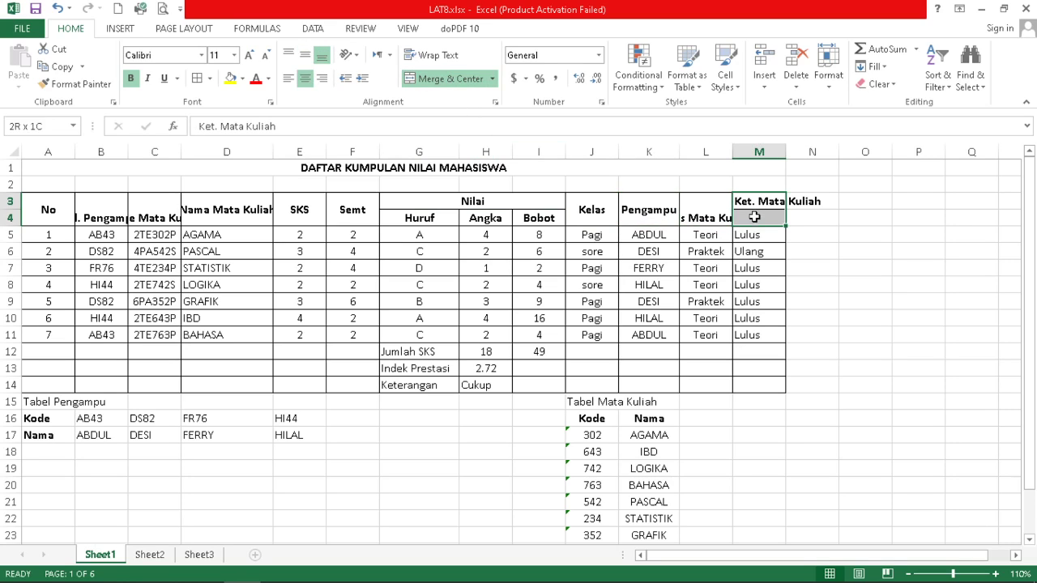
click(444, 79)
Wrap the text of the header cells in rows 3 and 4
drag(15, 200, 14, 217)
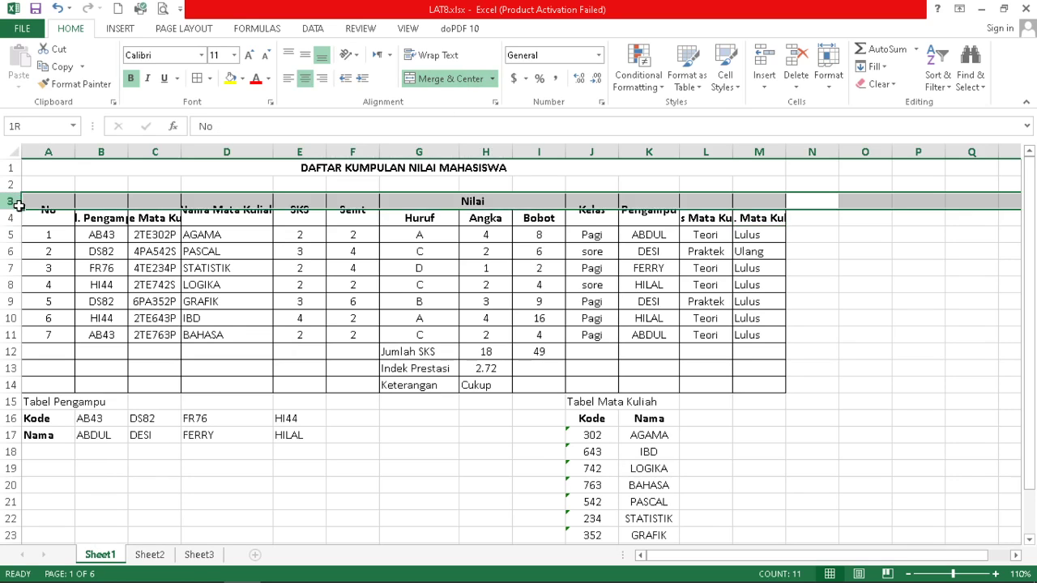
click(438, 55)
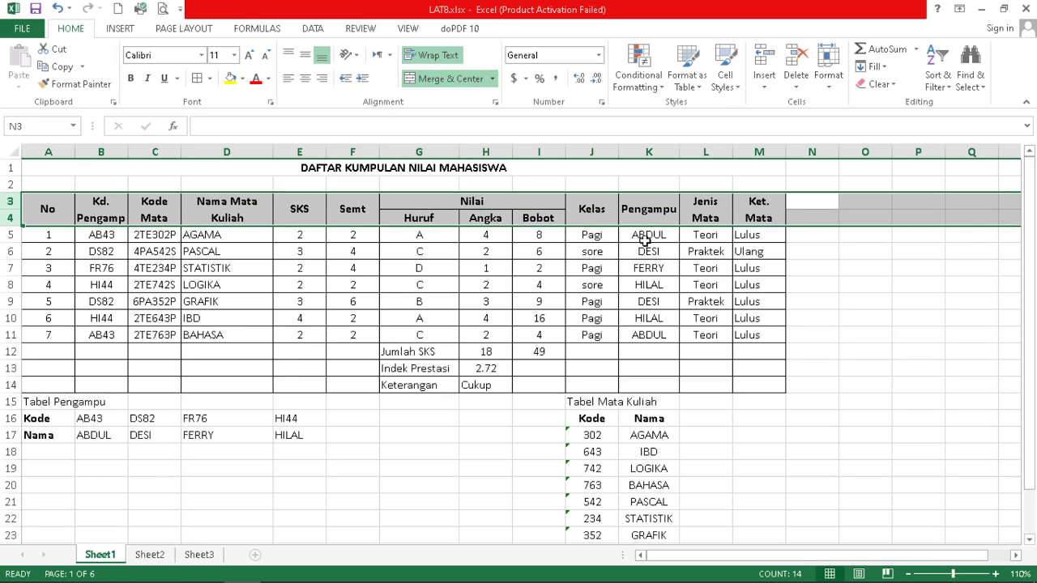
click(862, 306)
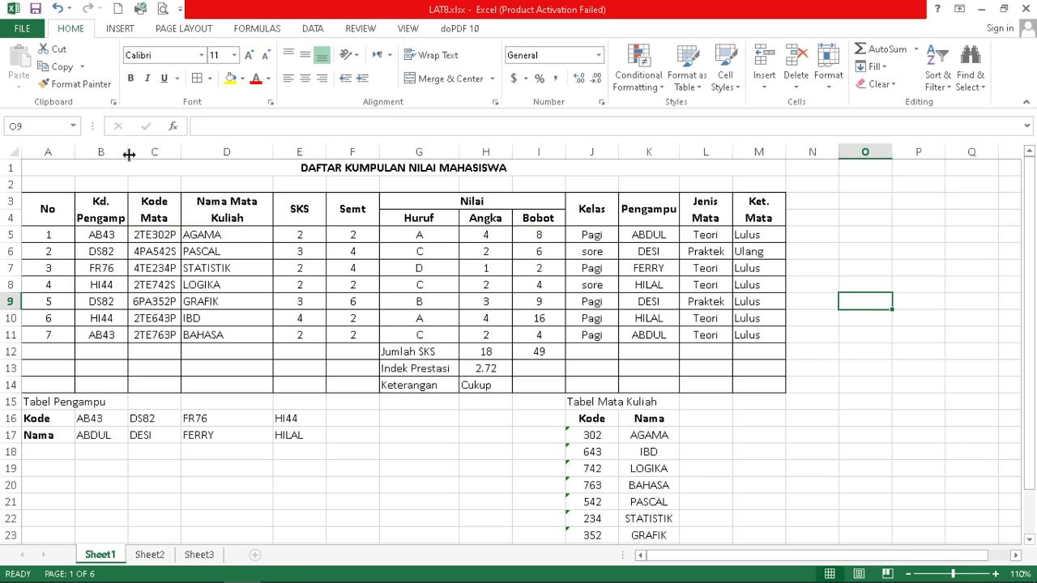
Widen columns B, M and L so the Kd. Pengampu, Ket. Mata Kuliah and Jenis Mata Kuliah headers fit in full
drag(128, 154, 136, 154)
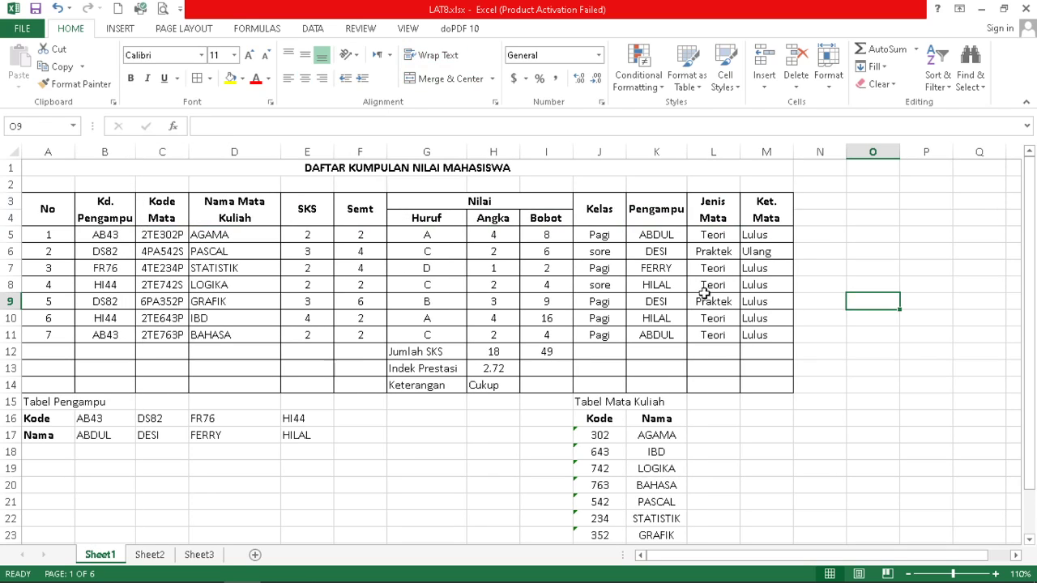
drag(793, 153, 815, 159)
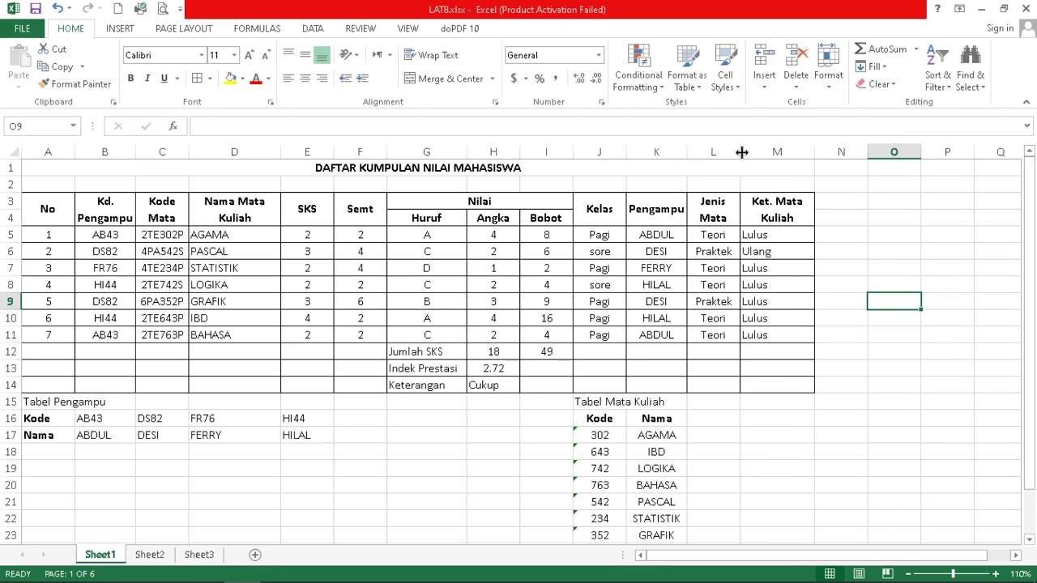
drag(740, 153, 761, 152)
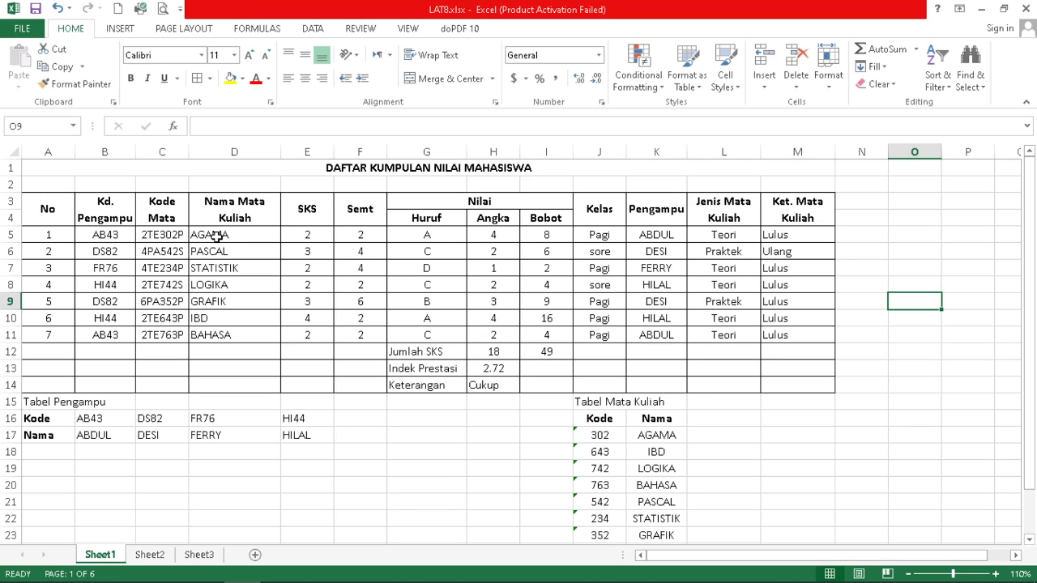
Switch to Adobe Reader, glance at 07 Bab 6 Microsoft Excel.pdf, and review the Latihan 10 table and its rules in 13 Latihan.pdf
click(205, 567)
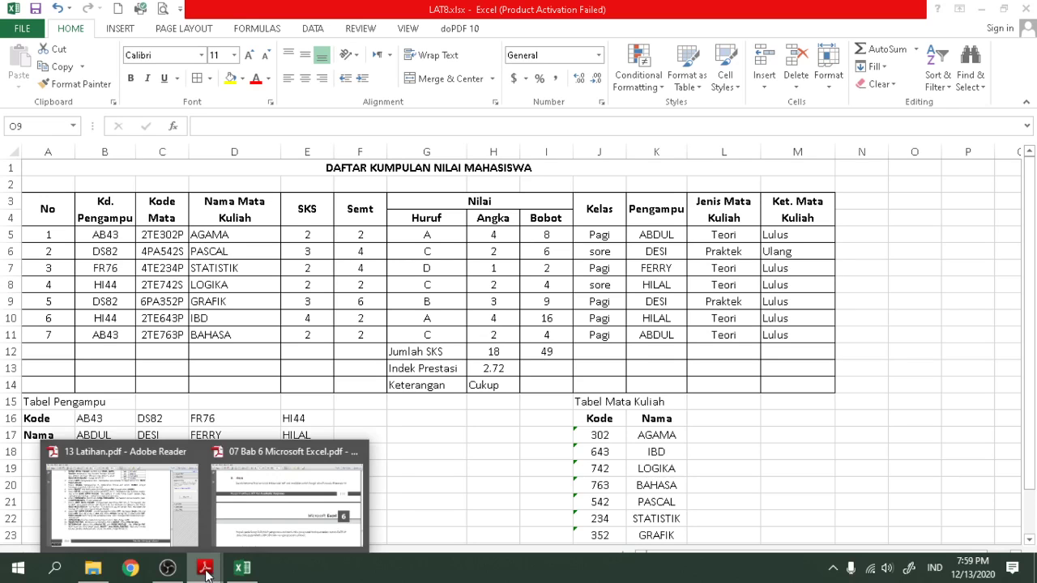
click(275, 533)
scroll(389, 412, up, 2)
scroll(381, 417, down, 3)
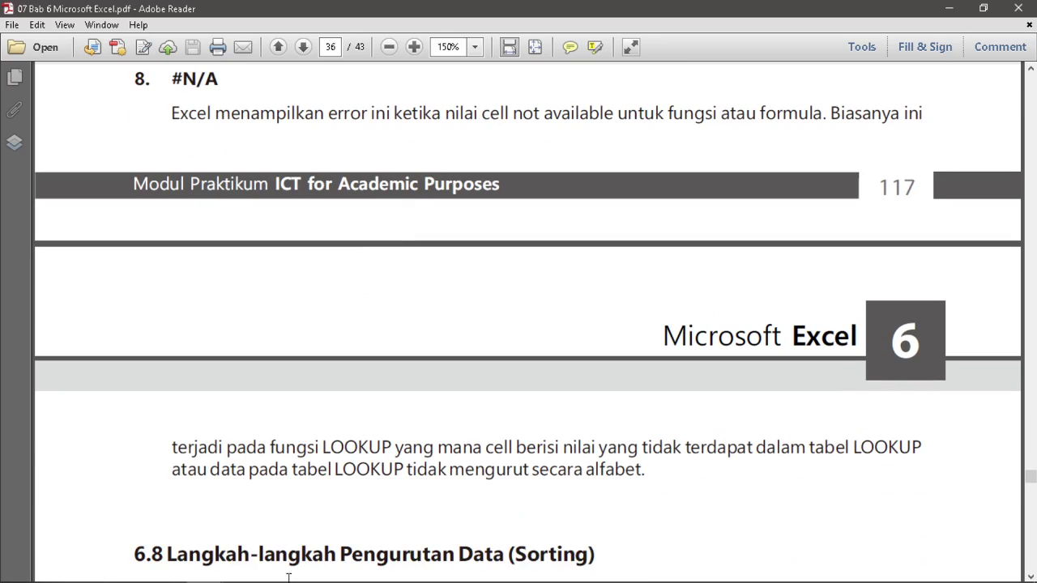
mouse_move(289, 578)
mouse_move(205, 569)
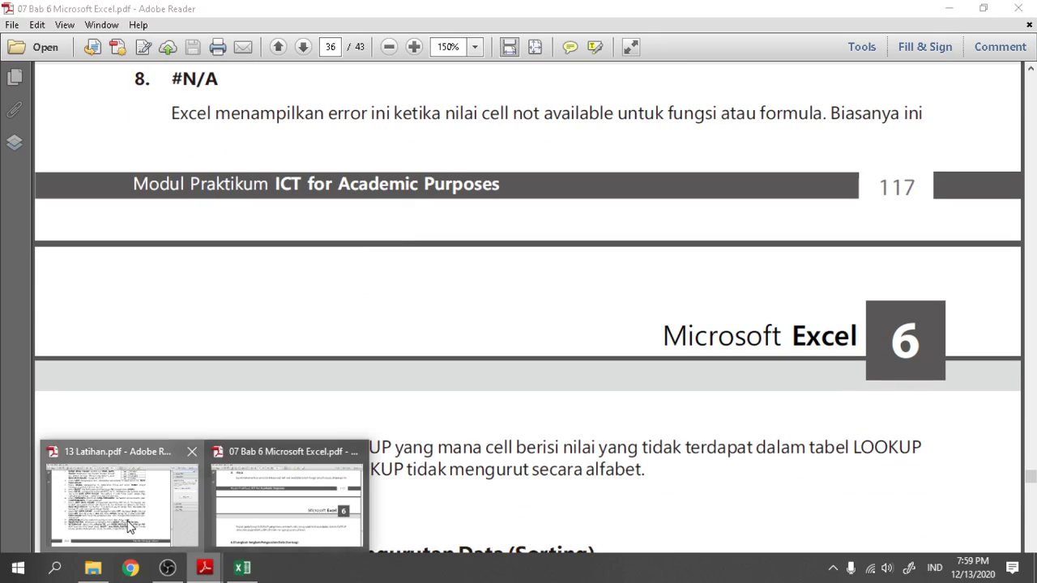
click(130, 519)
scroll(324, 363, up, 5)
scroll(324, 364, up, 3)
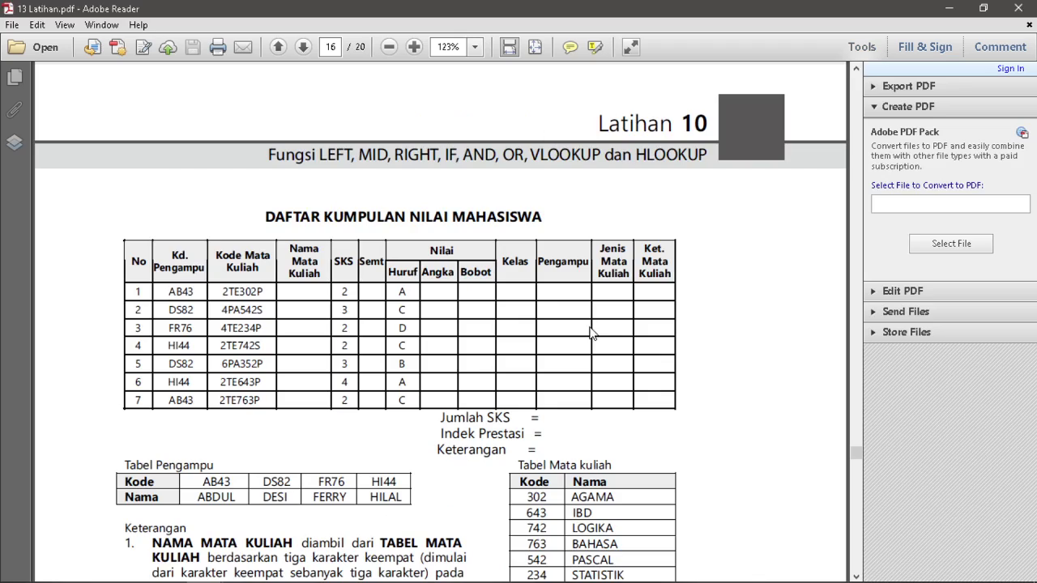
scroll(591, 334, down, 4)
scroll(588, 332, down, 13)
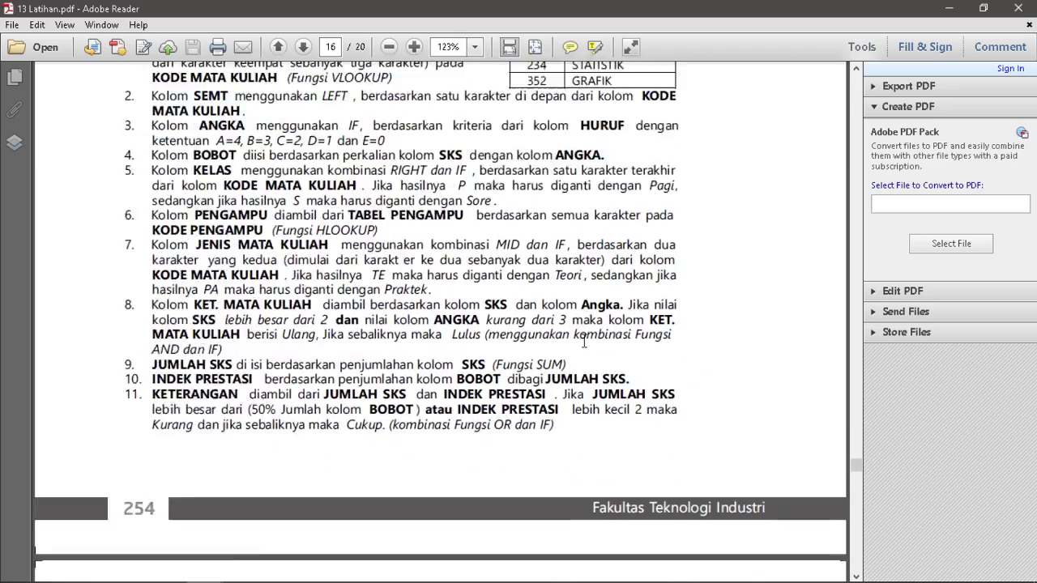
scroll(584, 342, up, 4)
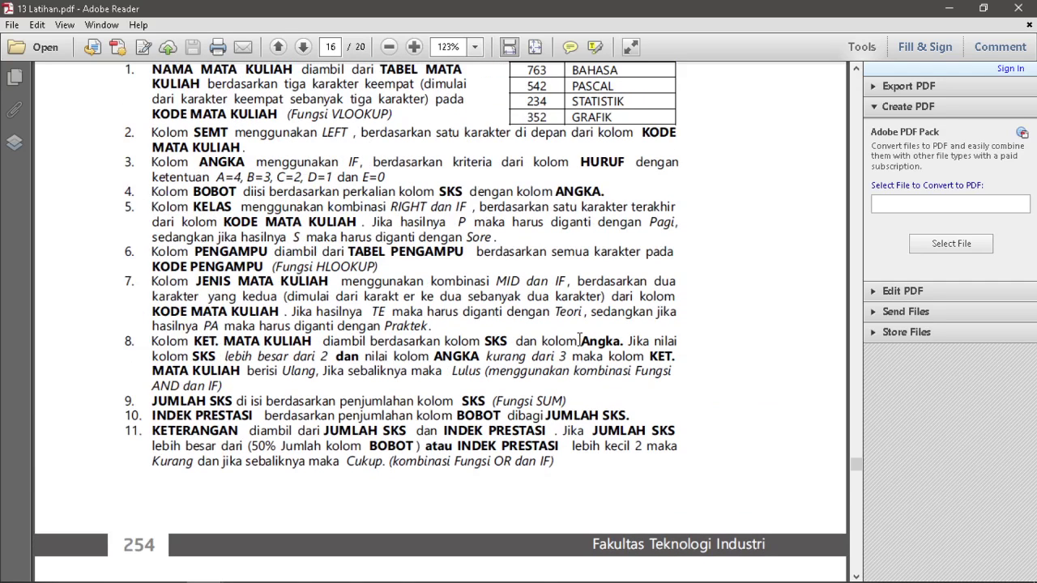